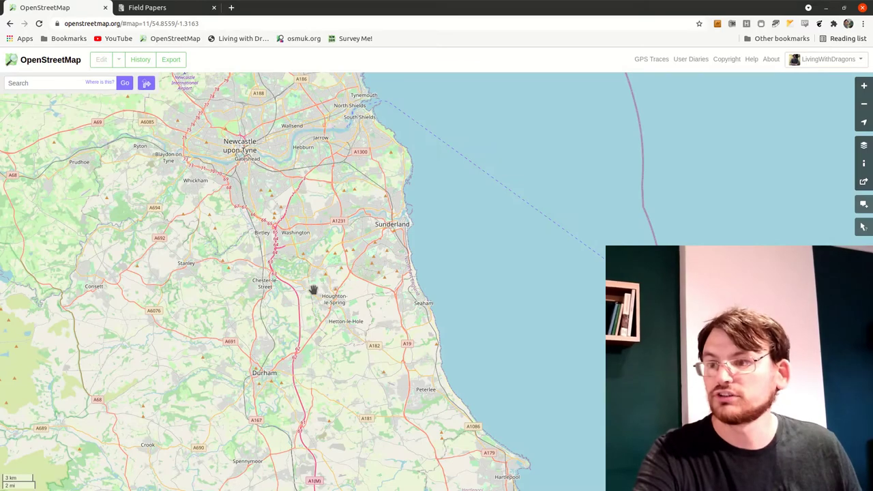
Explore the map from north-east England down to Houghton-le-Spring and on to the streets of Newbottle
{"action": "left_click_drag", "start_coordinate": [314, 281], "coordinate": [361, 320]}
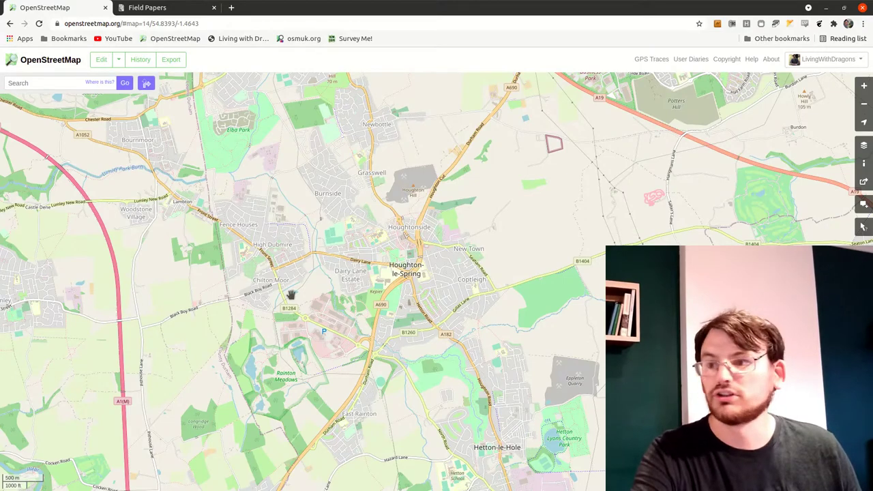
{"action": "left_click_drag", "start_coordinate": [439, 266], "coordinate": [374, 316]}
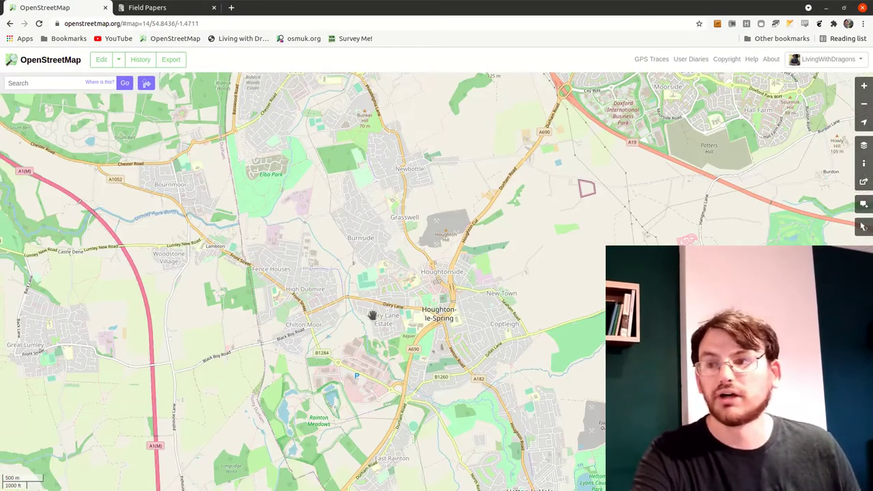
{"action": "scroll", "coordinate": [440, 296], "scroll_direction": "up", "scroll_amount": 1}
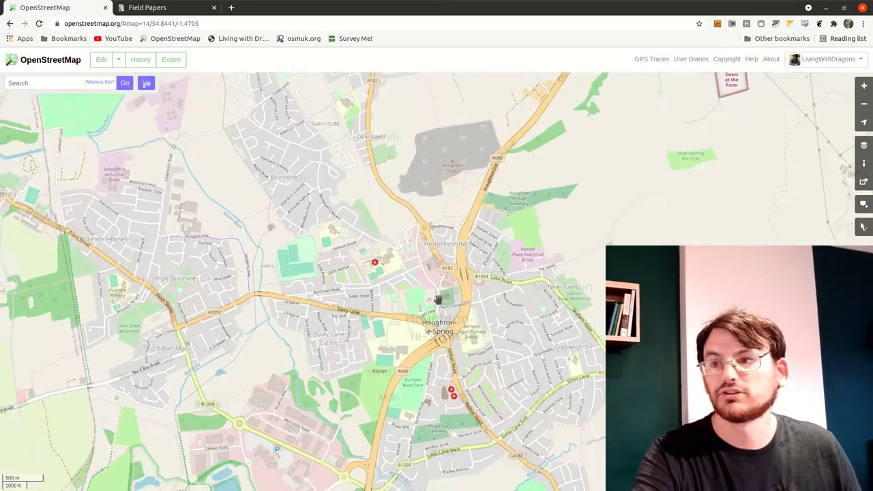
{"action": "scroll", "coordinate": [440, 292], "scroll_direction": "up", "scroll_amount": 1}
{"action": "scroll", "coordinate": [438, 292], "scroll_direction": "down", "scroll_amount": 2}
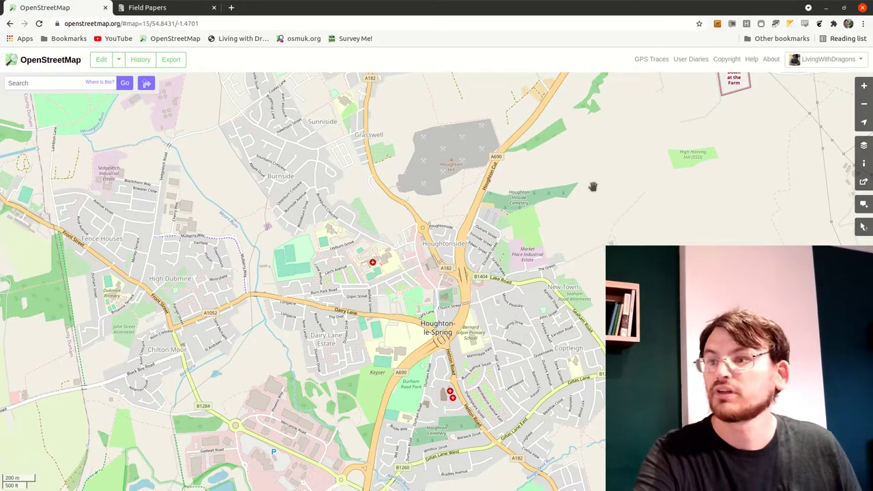
{"action": "left_click_drag", "start_coordinate": [430, 229], "coordinate": [375, 345]}
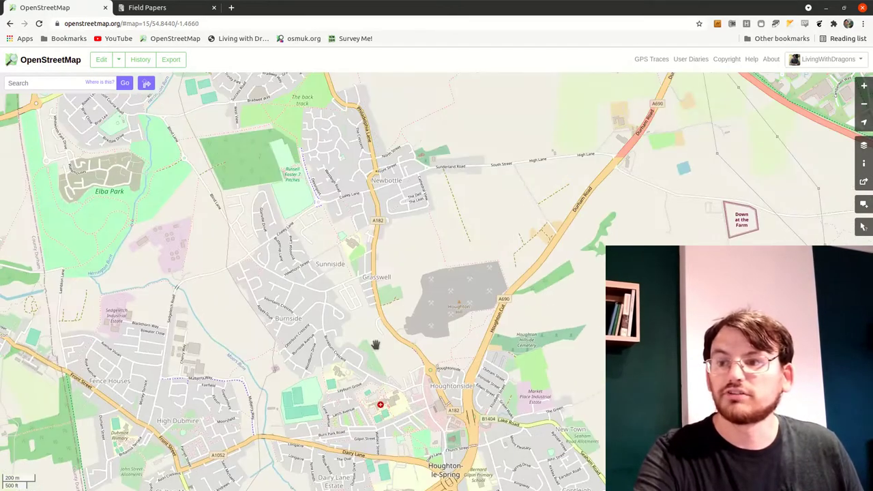
{"action": "left_click_drag", "start_coordinate": [346, 292], "coordinate": [469, 352]}
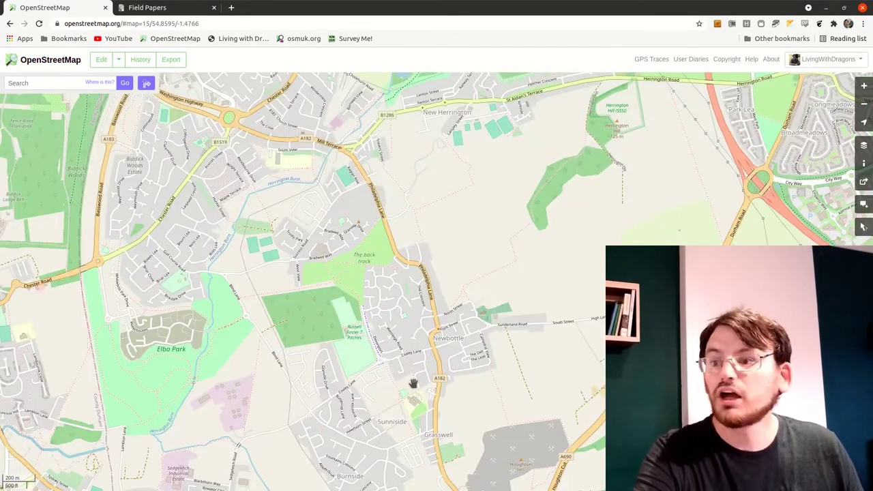
{"action": "scroll", "coordinate": [423, 339], "scroll_direction": "up", "scroll_amount": 1}
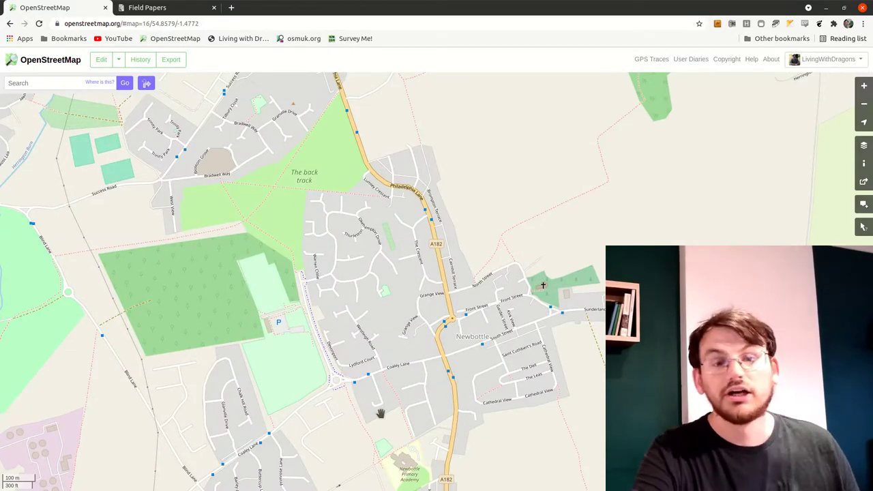
{"action": "scroll", "coordinate": [390, 315], "scroll_direction": "down", "scroll_amount": 1}
{"action": "scroll", "coordinate": [330, 206], "scroll_direction": "up", "scroll_amount": 1}
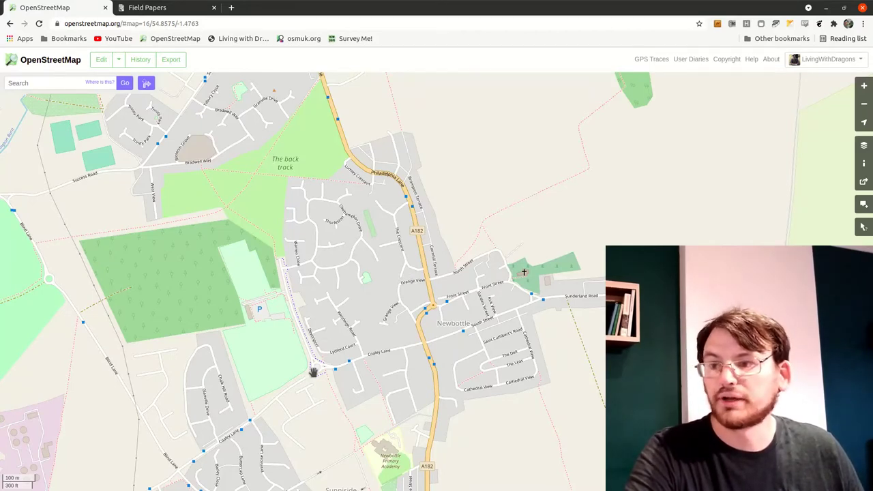
Examine the residential streets and paths around Newbottle, Sunniside and Burnside as a possible survey area
{"action": "left_click_drag", "start_coordinate": [272, 381], "coordinate": [275, 314]}
{"action": "left_click_drag", "start_coordinate": [402, 345], "coordinate": [359, 373]}
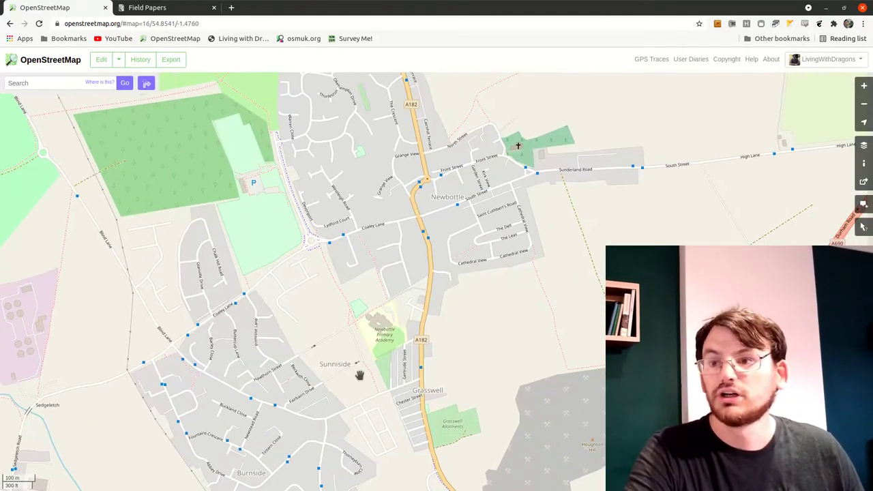
{"action": "left_click_drag", "start_coordinate": [358, 336], "coordinate": [332, 418]}
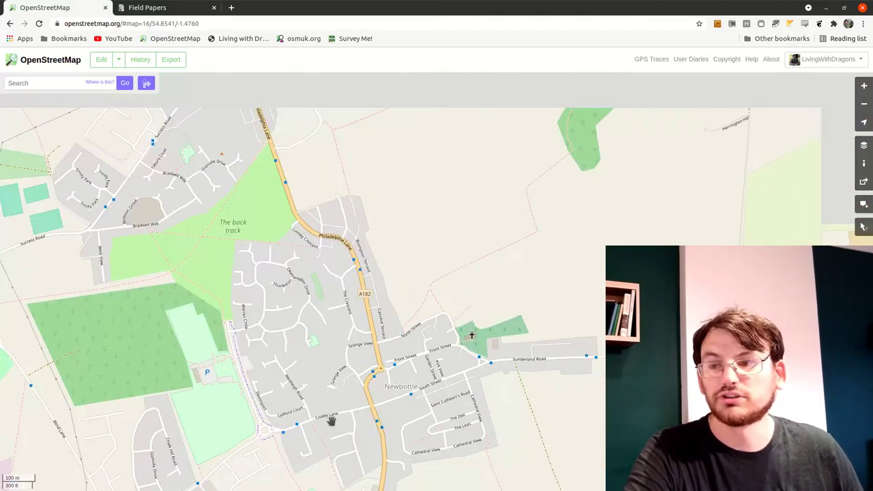
{"action": "left_click_drag", "start_coordinate": [475, 245], "coordinate": [446, 306]}
{"action": "scroll", "coordinate": [462, 285], "scroll_direction": "up", "scroll_amount": 1}
{"action": "left_click_drag", "start_coordinate": [364, 402], "coordinate": [388, 330]}
{"action": "scroll", "coordinate": [388, 331], "scroll_direction": "down", "scroll_amount": 1}
{"action": "left_click_drag", "start_coordinate": [317, 419], "coordinate": [316, 369]}
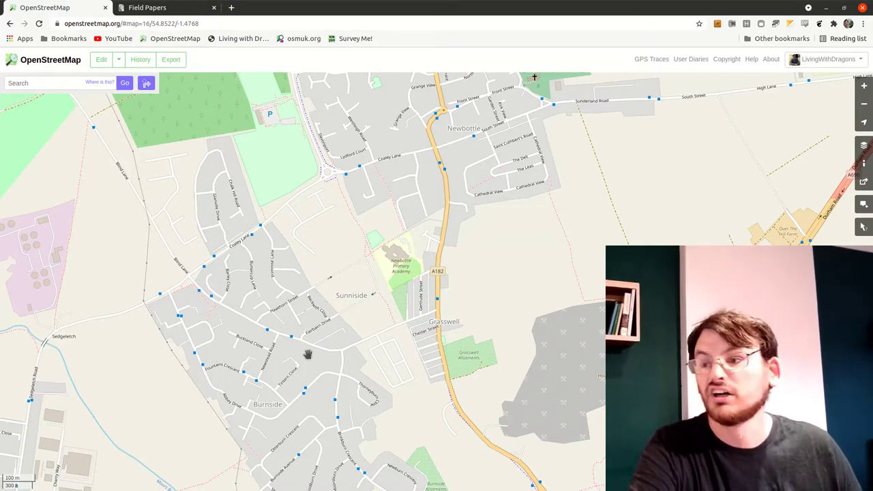
{"action": "left_click_drag", "start_coordinate": [302, 371], "coordinate": [273, 335]}
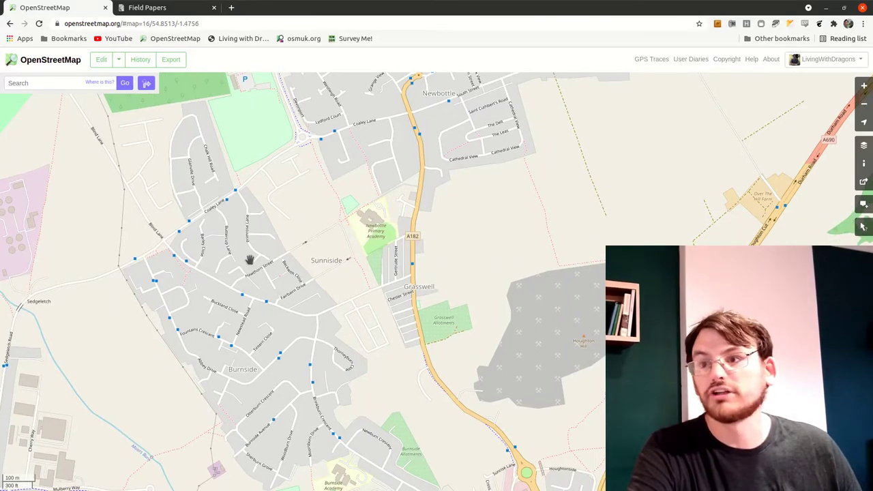
{"action": "left_click_drag", "start_coordinate": [360, 228], "coordinate": [378, 306]}
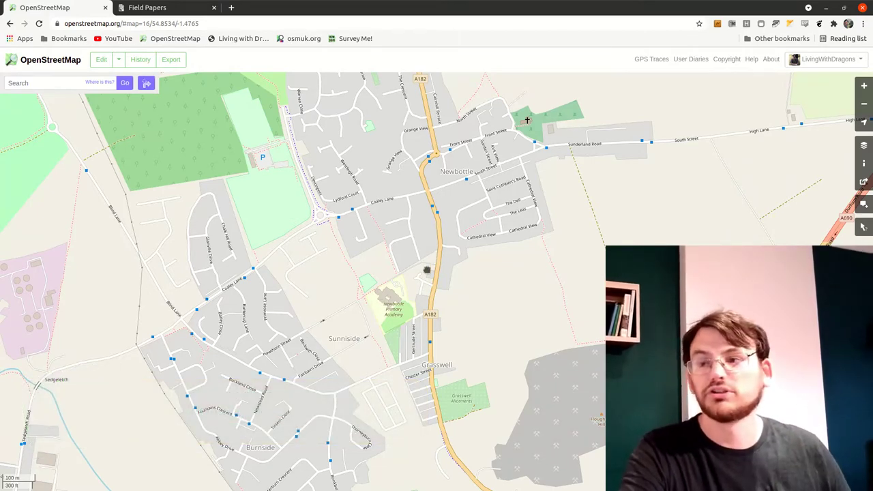
{"action": "left_click_drag", "start_coordinate": [427, 270], "coordinate": [423, 275]}
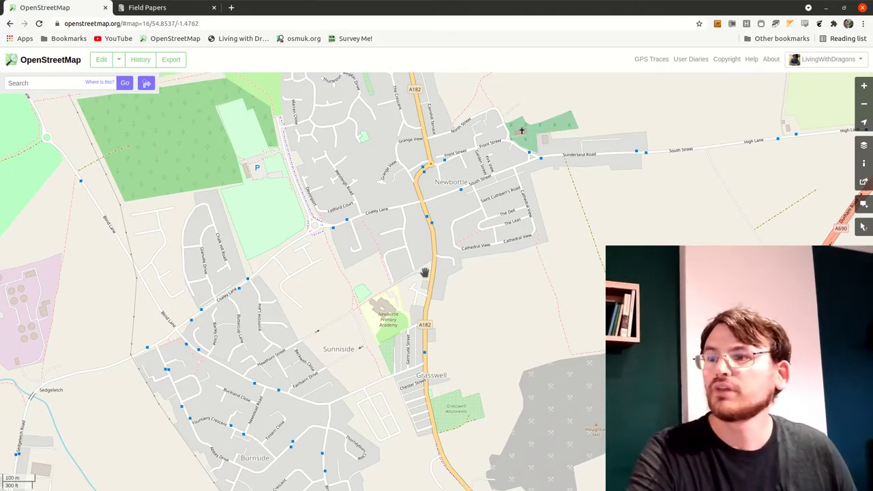
{"action": "left_click_drag", "start_coordinate": [326, 333], "coordinate": [217, 384]}
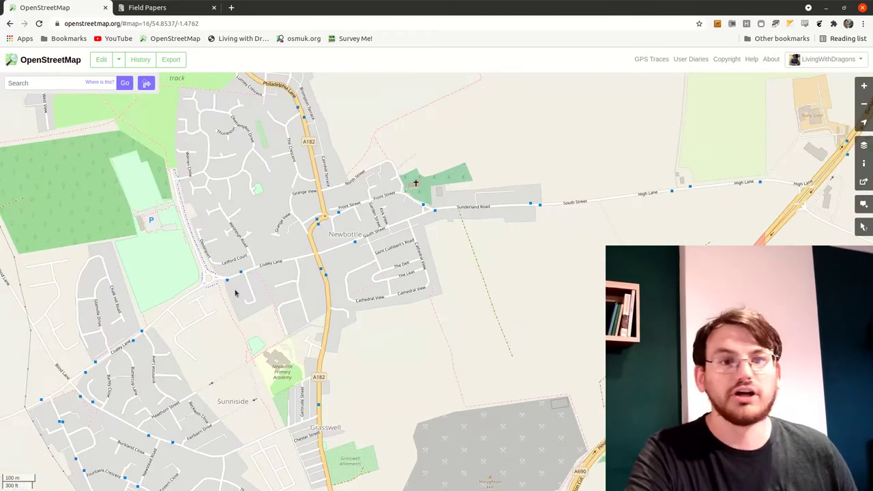
Examine the wider surroundings of Newbottle, from Elba Park and Philadelphia Lane down to Houghton-le-Spring
{"action": "left_click_drag", "start_coordinate": [238, 307], "coordinate": [396, 309]}
{"action": "scroll", "coordinate": [318, 272], "scroll_direction": "down", "scroll_amount": 1}
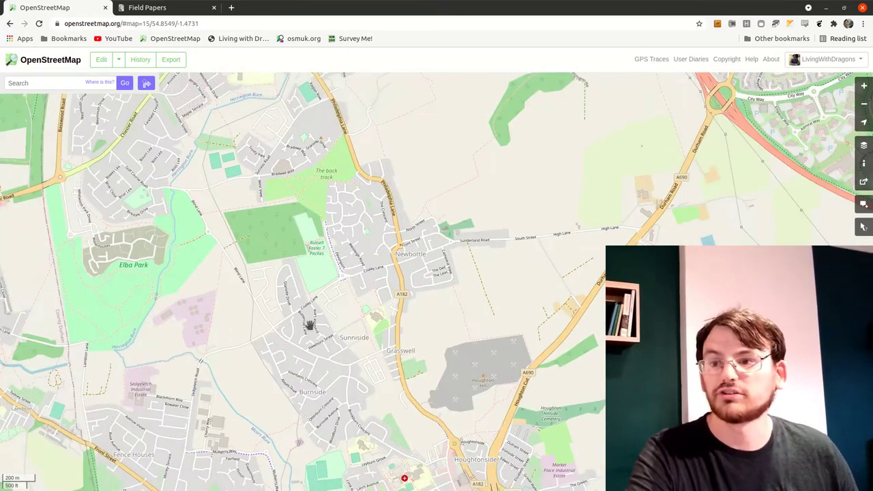
{"action": "left_click_drag", "start_coordinate": [335, 390], "coordinate": [423, 327]}
{"action": "left_click_drag", "start_coordinate": [464, 282], "coordinate": [391, 191]}
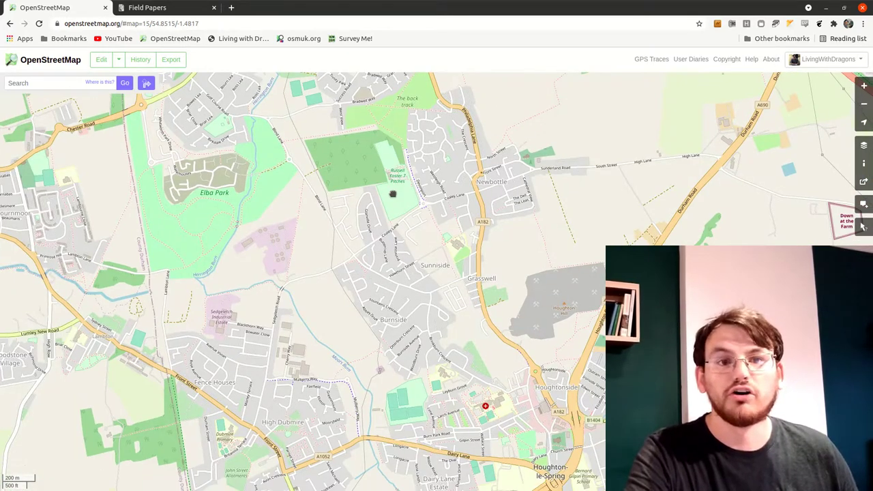
{"action": "left_click_drag", "start_coordinate": [369, 258], "coordinate": [469, 409]}
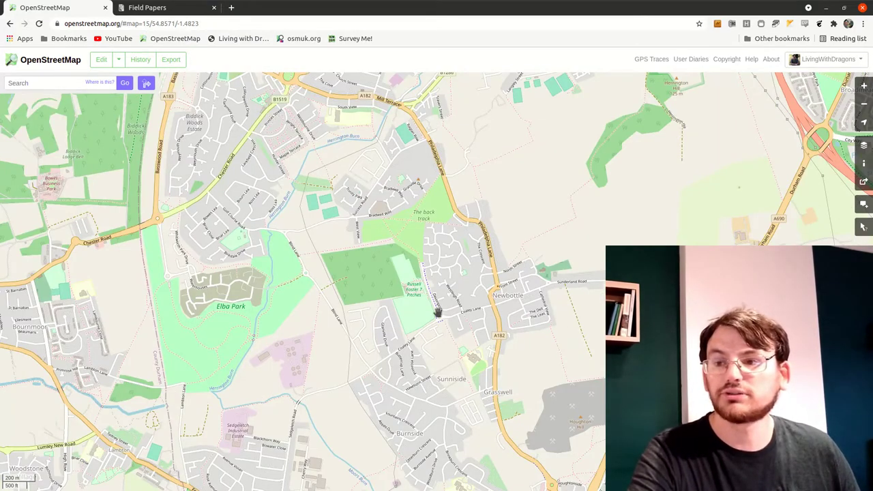
{"action": "left_click_drag", "start_coordinate": [489, 402], "coordinate": [400, 306]}
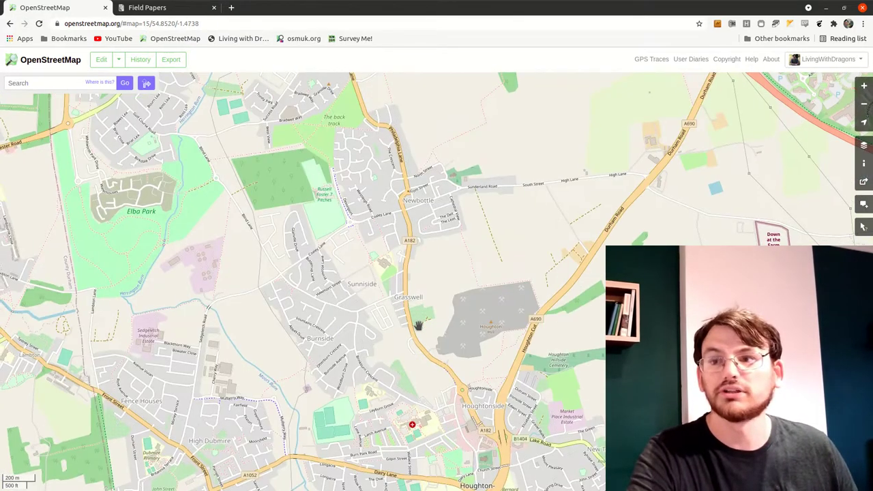
{"action": "left_click_drag", "start_coordinate": [338, 194], "coordinate": [347, 296]}
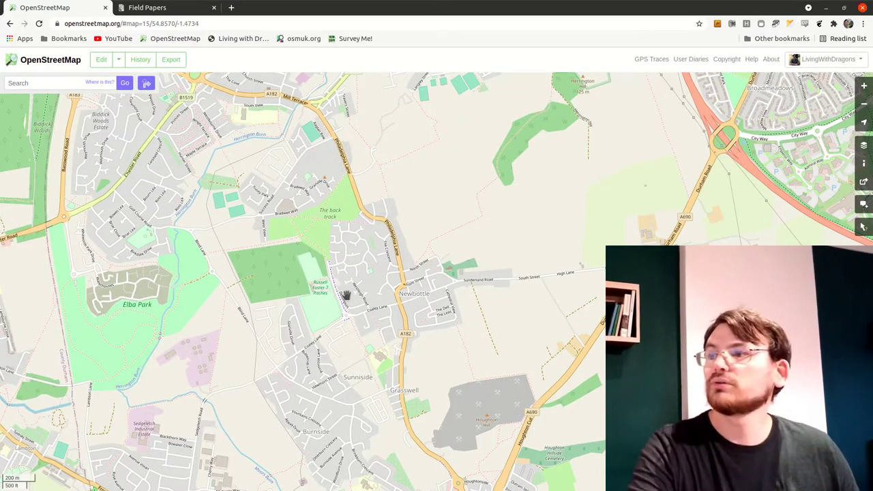
{"action": "left_click_drag", "start_coordinate": [346, 294], "coordinate": [329, 306]}
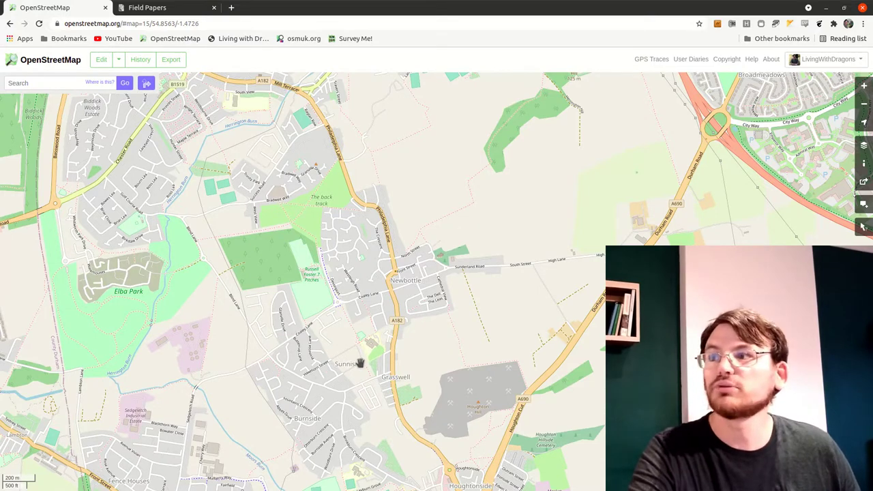
Switch to Field Papers and start a new atlas with its print area over Burnside and Grasswell
{"action": "left_click", "coordinate": [154, 9]}
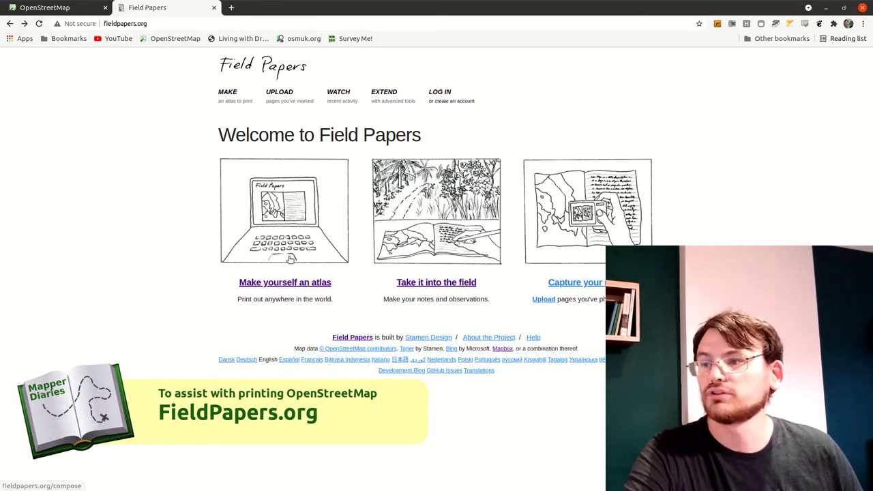
{"action": "left_click", "coordinate": [298, 283]}
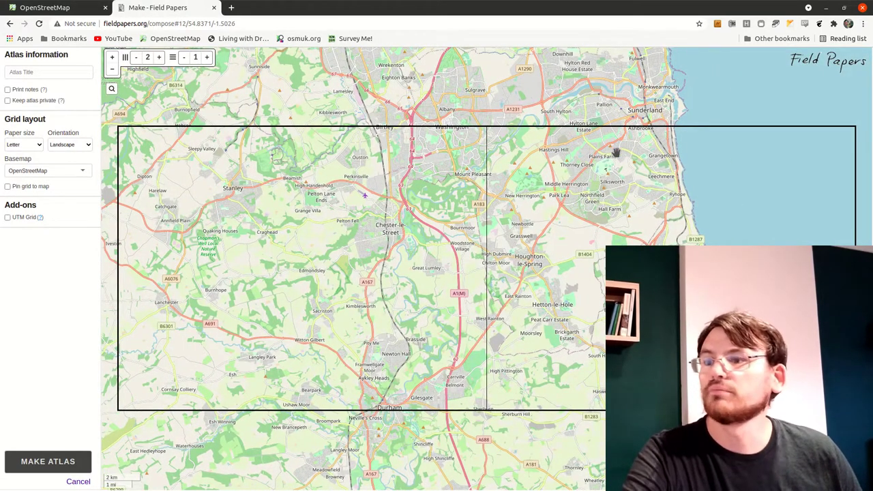
{"action": "left_click_drag", "start_coordinate": [420, 256], "coordinate": [511, 285]}
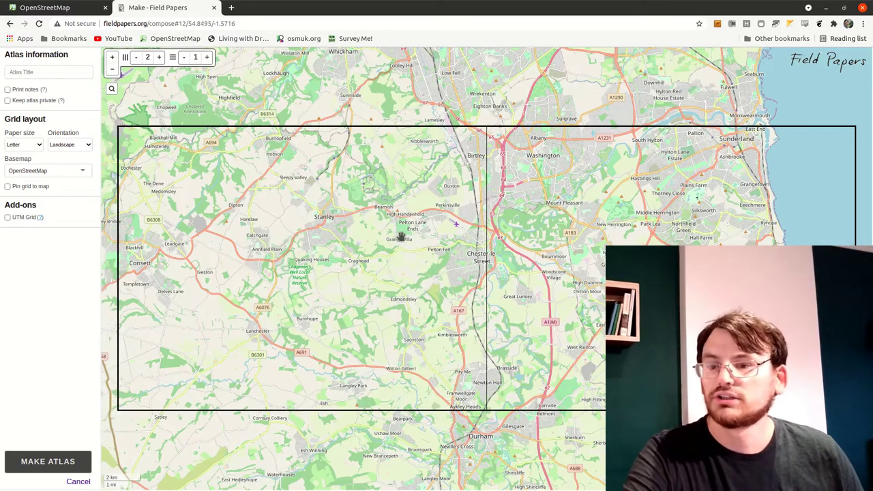
{"action": "left_click_drag", "start_coordinate": [466, 179], "coordinate": [386, 250]}
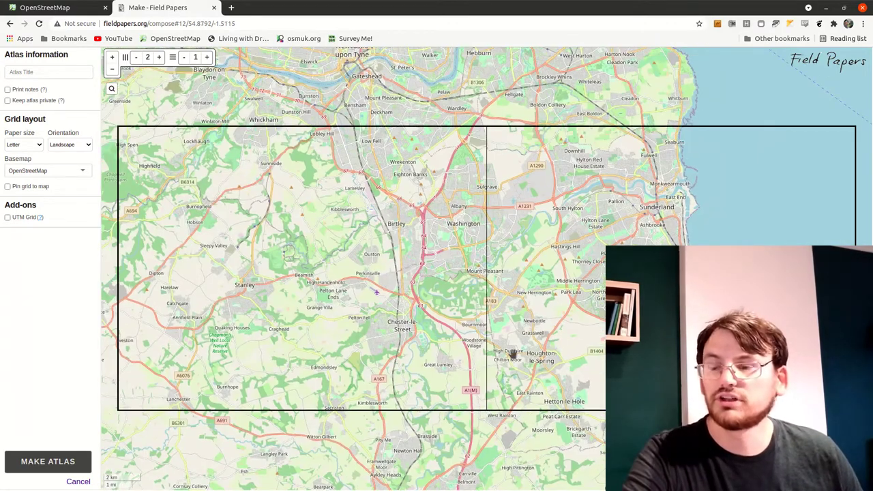
{"action": "scroll", "coordinate": [565, 378], "scroll_direction": "up", "scroll_amount": 2}
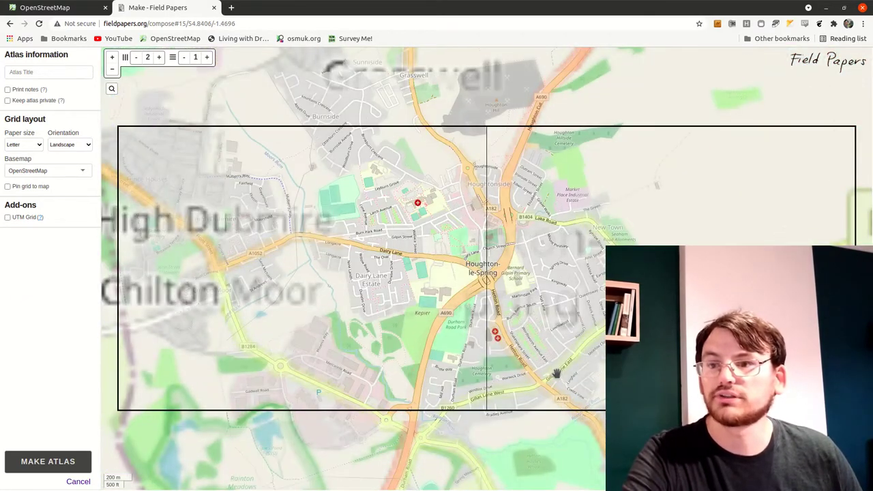
{"action": "left_click_drag", "start_coordinate": [448, 200], "coordinate": [544, 250]}
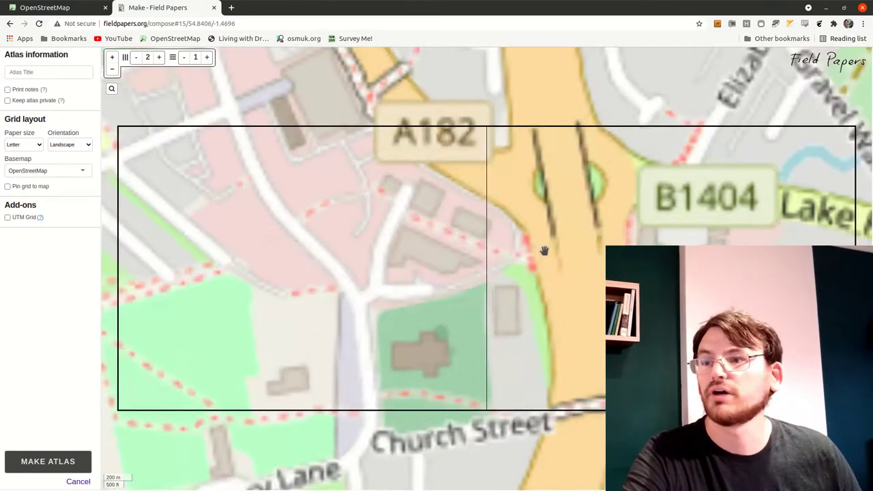
{"action": "scroll", "coordinate": [491, 130], "scroll_direction": "down", "scroll_amount": 1}
{"action": "left_click_drag", "start_coordinate": [491, 225], "coordinate": [429, 312]}
{"action": "scroll", "coordinate": [422, 286], "scroll_direction": "down", "scroll_amount": 1}
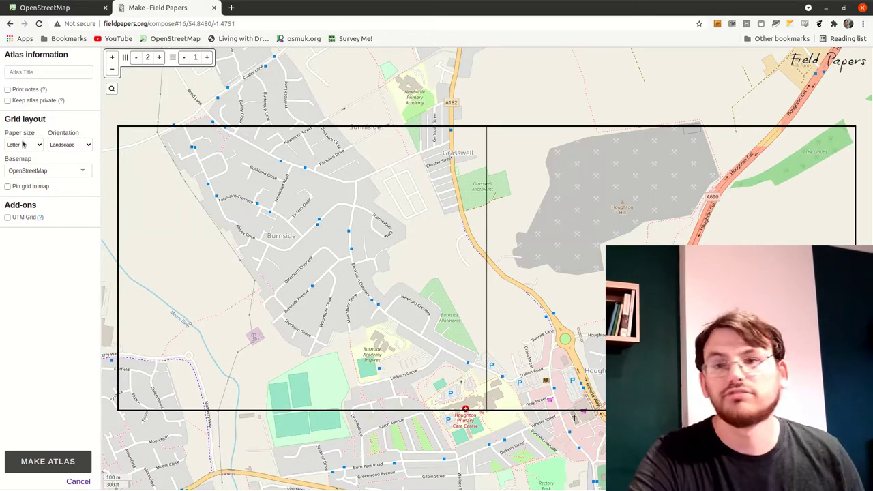
Set the atlas paper size to A4 and the orientation to Portrait
{"action": "left_click", "coordinate": [22, 144]}
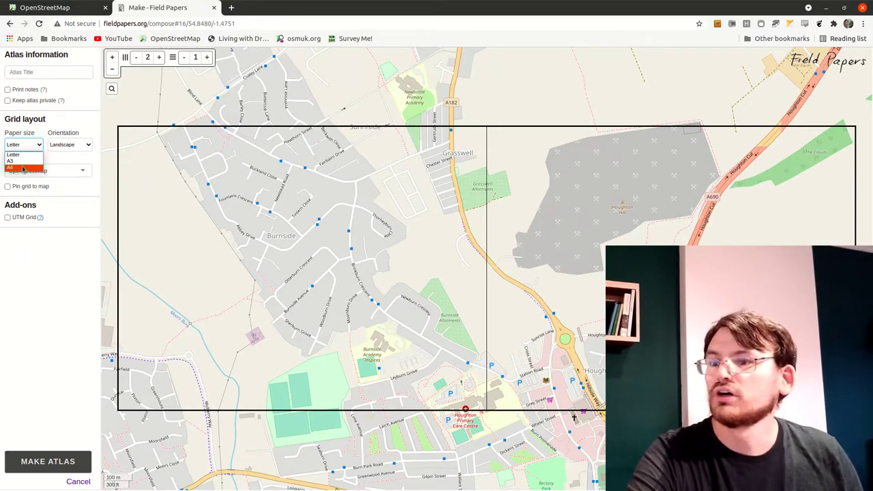
{"action": "left_click", "coordinate": [23, 168]}
{"action": "left_click_drag", "start_coordinate": [353, 229], "coordinate": [302, 230]}
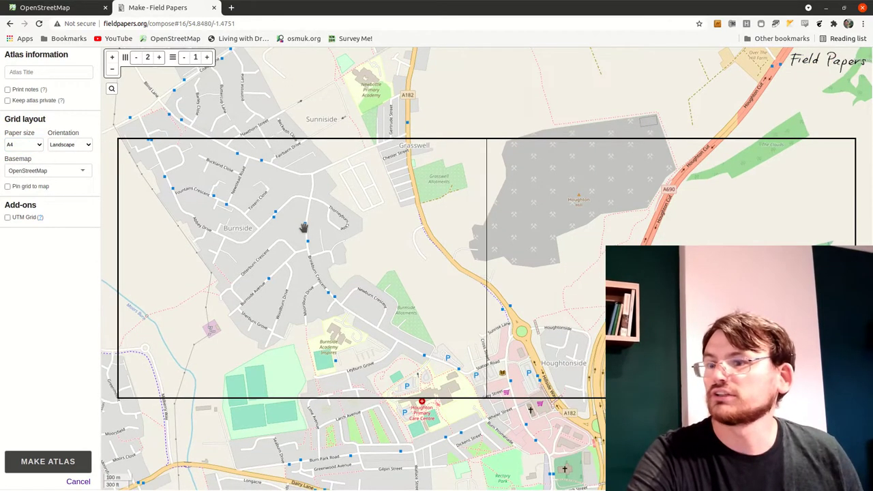
{"action": "left_click", "coordinate": [71, 145]}
{"action": "left_click", "coordinate": [71, 161]}
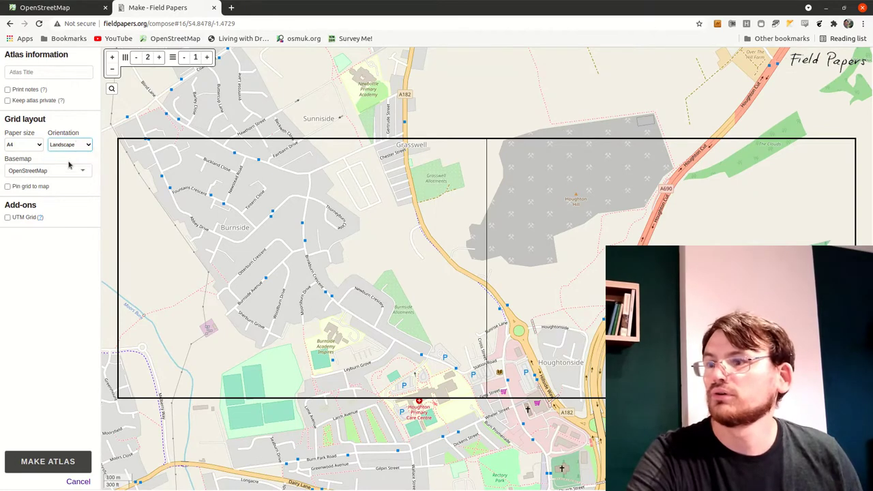
{"action": "left_click", "coordinate": [71, 162]}
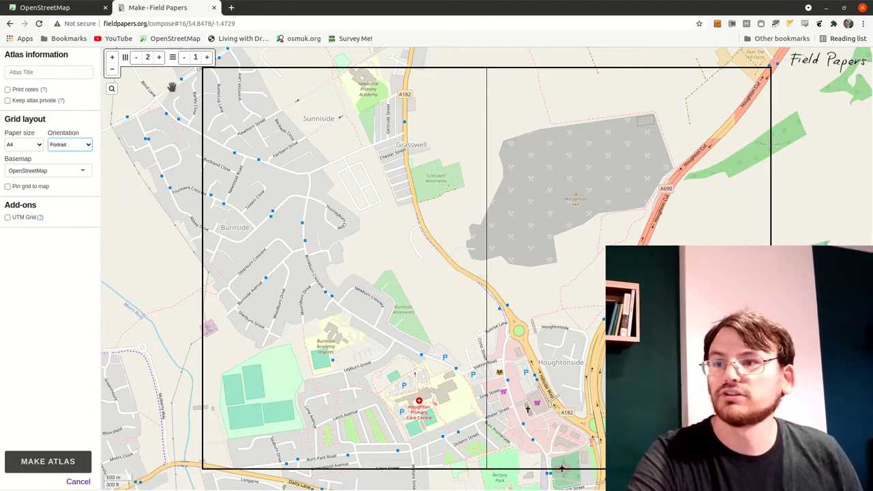
Reduce the atlas grid to one column and position the print area over Newbottle
{"action": "left_click", "coordinate": [135, 58]}
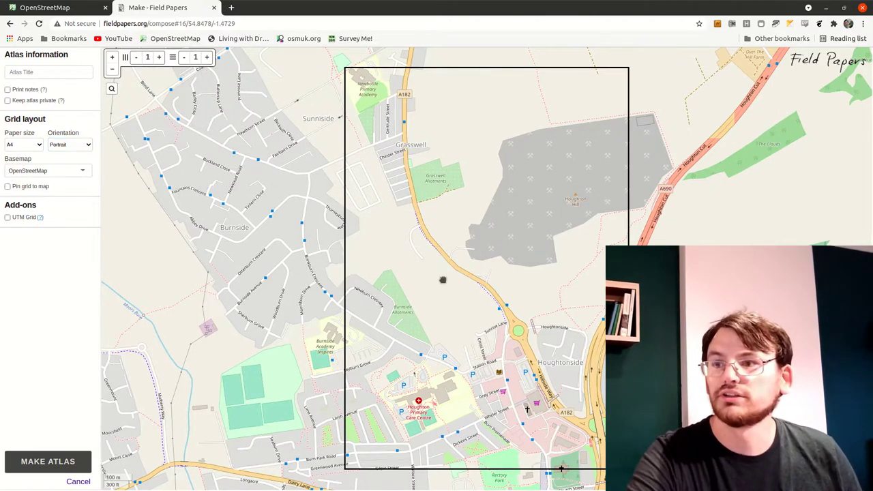
{"action": "left_click_drag", "start_coordinate": [443, 279], "coordinate": [499, 402]}
{"action": "left_click_drag", "start_coordinate": [464, 225], "coordinate": [462, 450]}
{"action": "left_click_drag", "start_coordinate": [450, 273], "coordinate": [484, 264]}
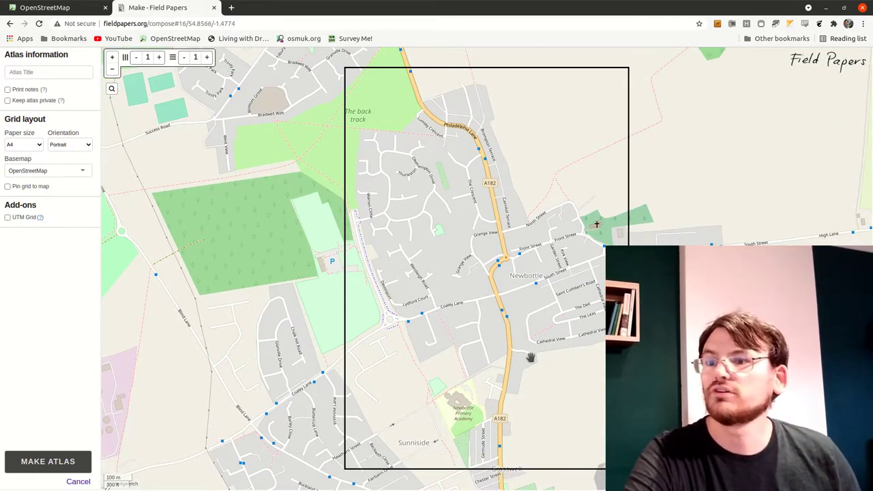
Widen the atlas grid to two columns
{"action": "left_click", "coordinate": [158, 57]}
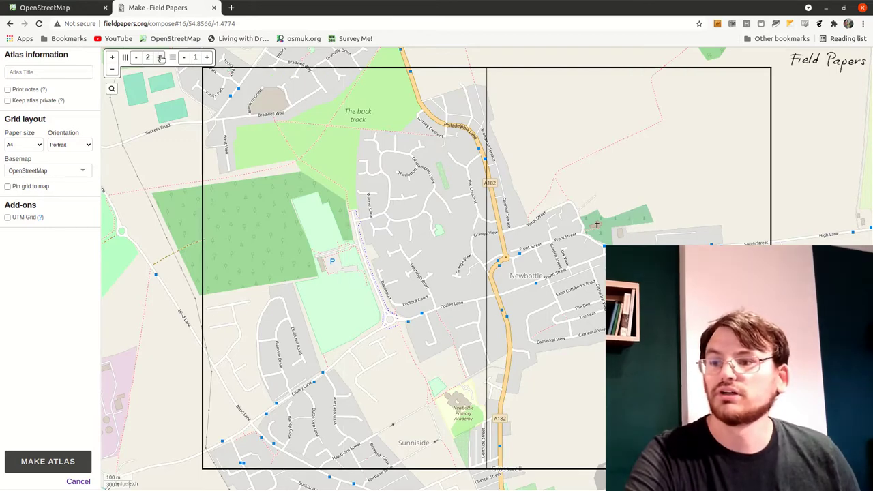
Widen the area covered by the atlas pages to take in Burnside and Houghton-le-Spring, and set the orientation to Landscape
{"action": "left_click_drag", "start_coordinate": [381, 250], "coordinate": [415, 157]}
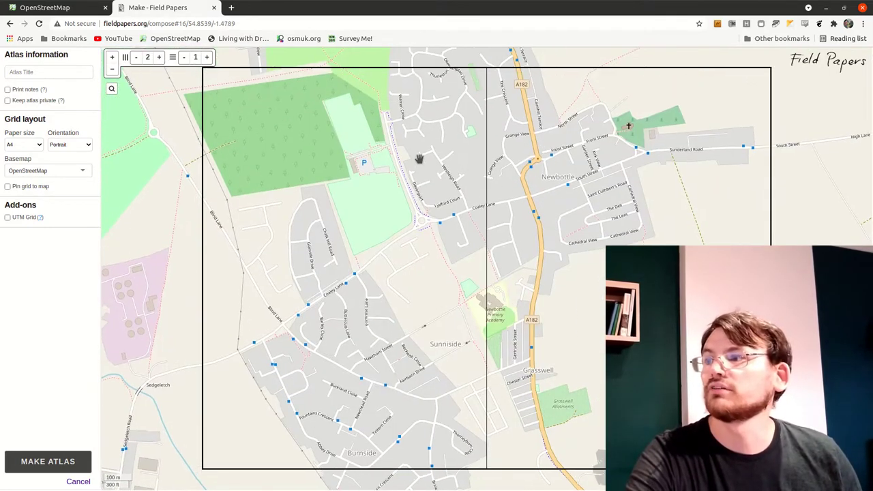
{"action": "left_click", "coordinate": [112, 69]}
{"action": "left_click", "coordinate": [112, 69]}
{"action": "mouse_move", "coordinate": [400, 312]}
{"action": "left_mouse_down"}
{"action": "mouse_move", "coordinate": [413, 279]}
{"action": "mouse_move", "coordinate": [403, 144]}
{"action": "mouse_move", "coordinate": [369, 253]}
{"action": "mouse_move", "coordinate": [356, 221]}
{"action": "mouse_move", "coordinate": [361, 269]}
{"action": "mouse_move", "coordinate": [450, 298]}
{"action": "mouse_move", "coordinate": [489, 296]}
{"action": "mouse_move", "coordinate": [414, 307]}
{"action": "left_mouse_up"}
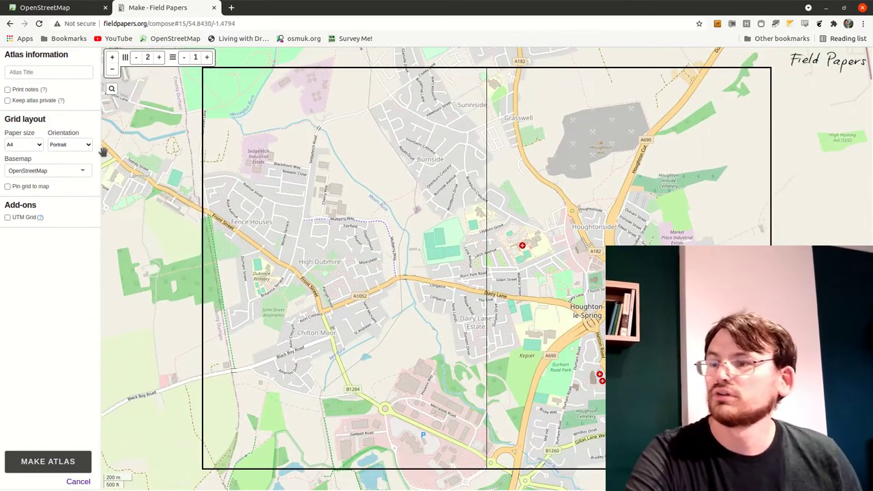
{"action": "left_click", "coordinate": [66, 145]}
{"action": "left_click", "coordinate": [63, 154]}
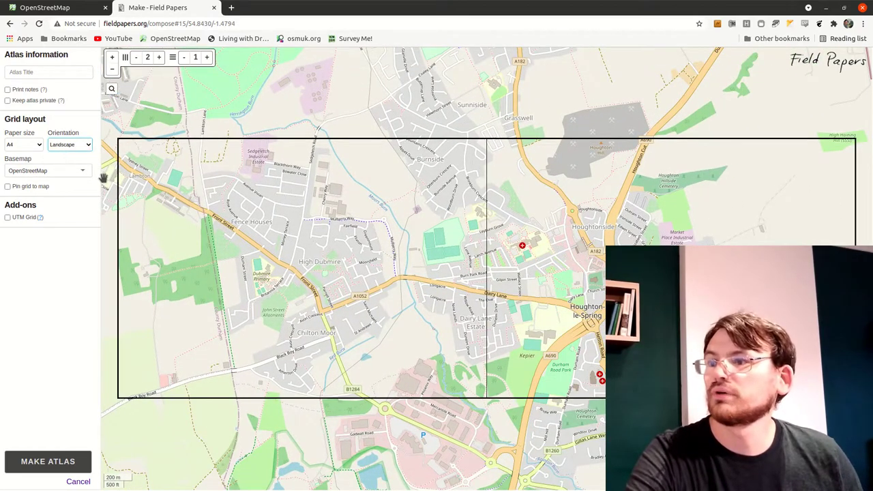
Extend the atlas grid to two rows and move the print area north over Newbottle and Burnside
{"action": "left_click", "coordinate": [207, 57]}
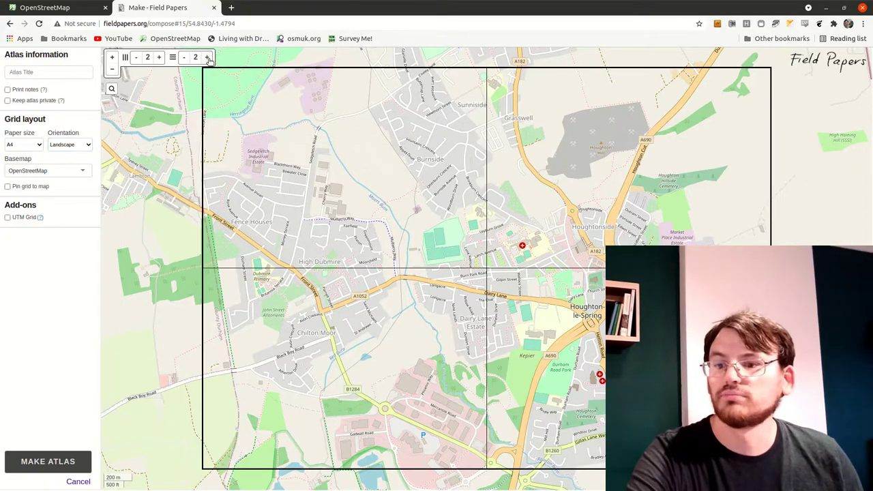
{"action": "left_click_drag", "start_coordinate": [441, 302], "coordinate": [440, 285]}
{"action": "left_click_drag", "start_coordinate": [405, 253], "coordinate": [348, 179]}
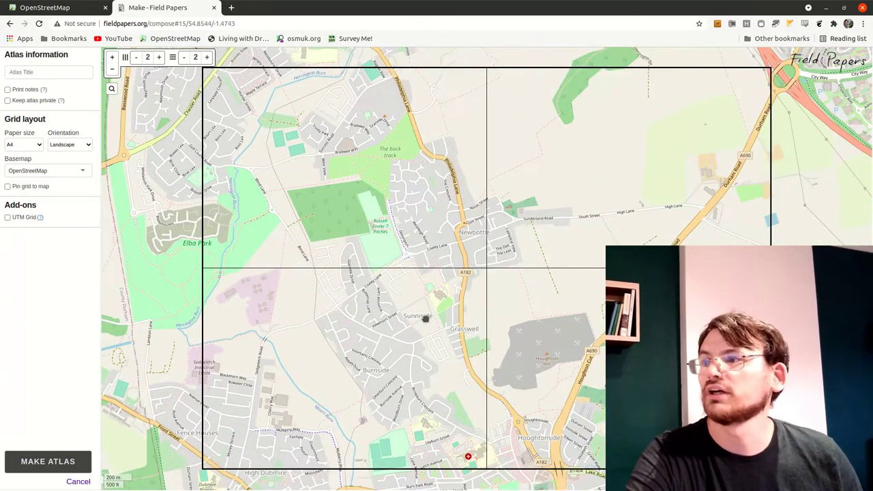
Reduce the atlas grid to one column and one row and frame Newbottle inside the single page
{"action": "left_click_drag", "start_coordinate": [424, 316], "coordinate": [354, 280]}
{"action": "left_click", "coordinate": [136, 57]}
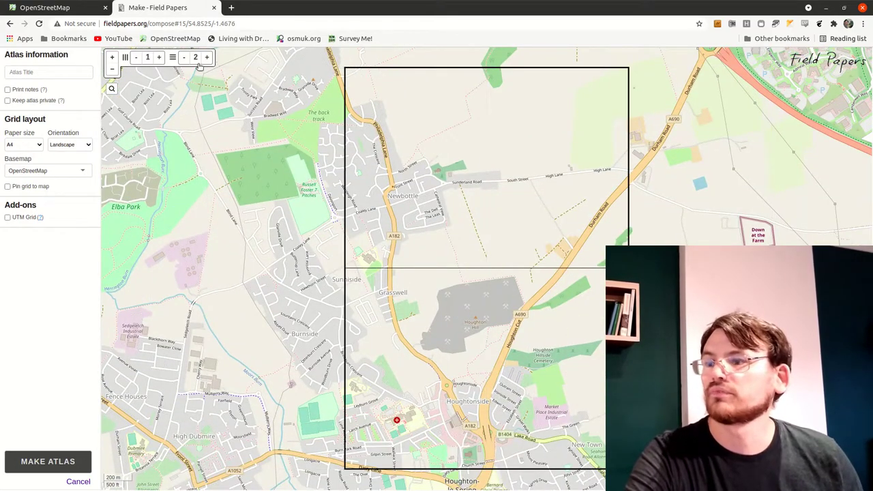
{"action": "left_click", "coordinate": [183, 58]}
{"action": "left_click_drag", "start_coordinate": [352, 268], "coordinate": [352, 362]}
{"action": "scroll", "coordinate": [403, 317], "scroll_direction": "up", "scroll_amount": 1}
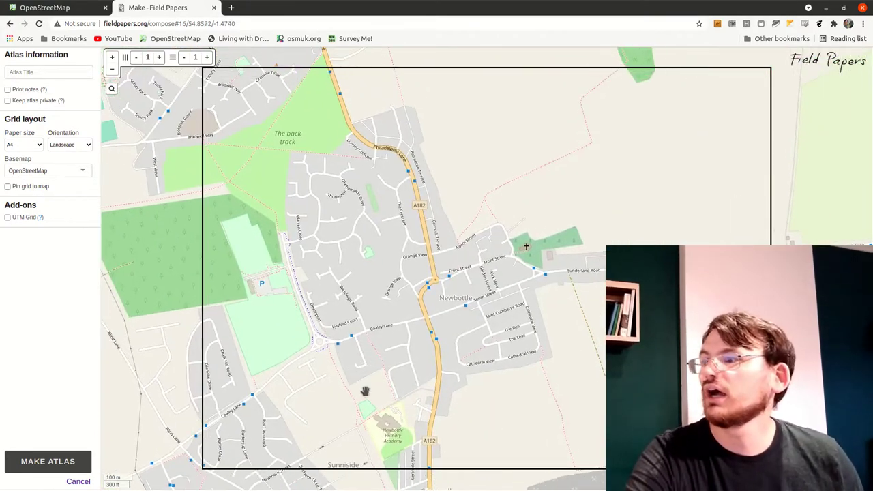
{"action": "left_click_drag", "start_coordinate": [135, 81], "coordinate": [142, 87]}
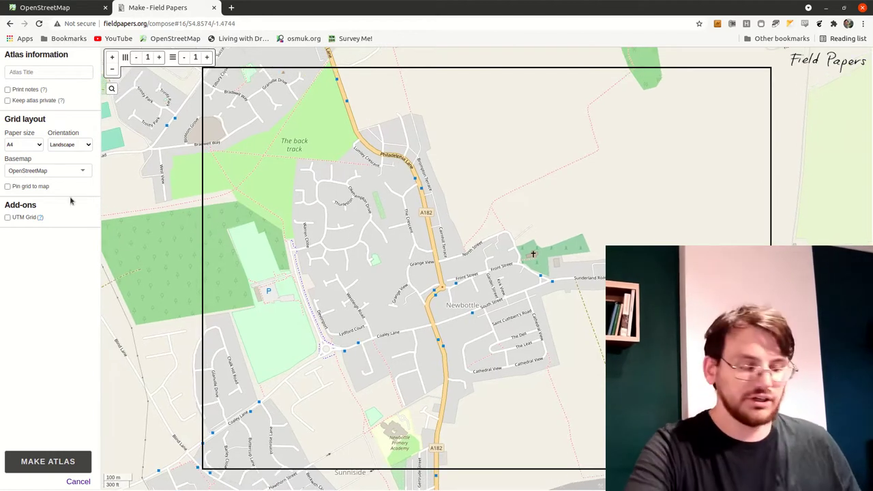
Title the atlas Newbottle and generate it
{"action": "left_click", "coordinate": [34, 75]}
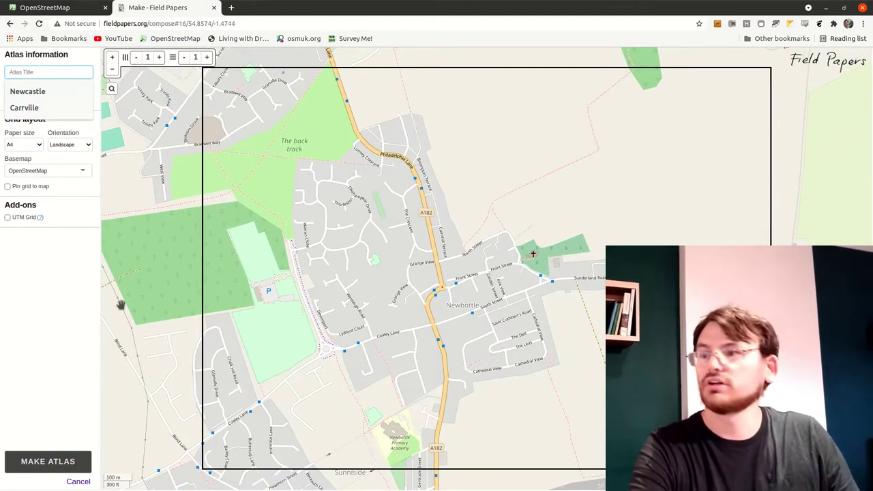
{"action": "type", "text": "Newbottle"}
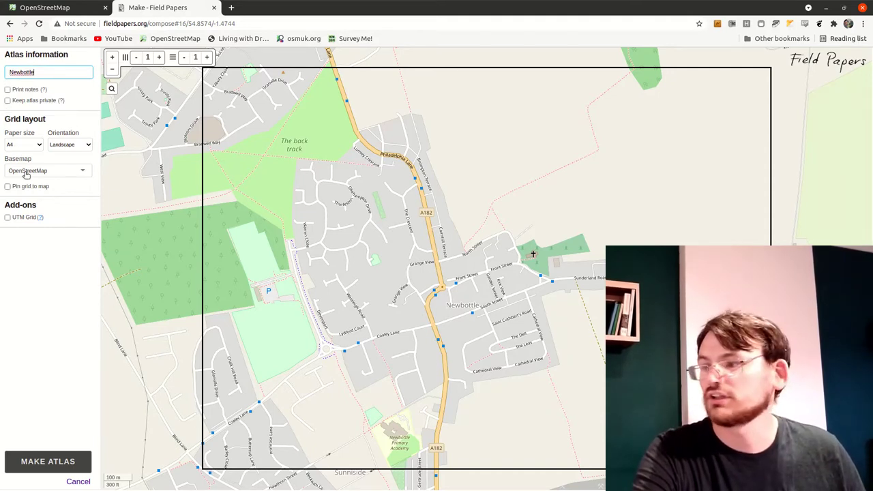
{"action": "left_click", "coordinate": [54, 467]}
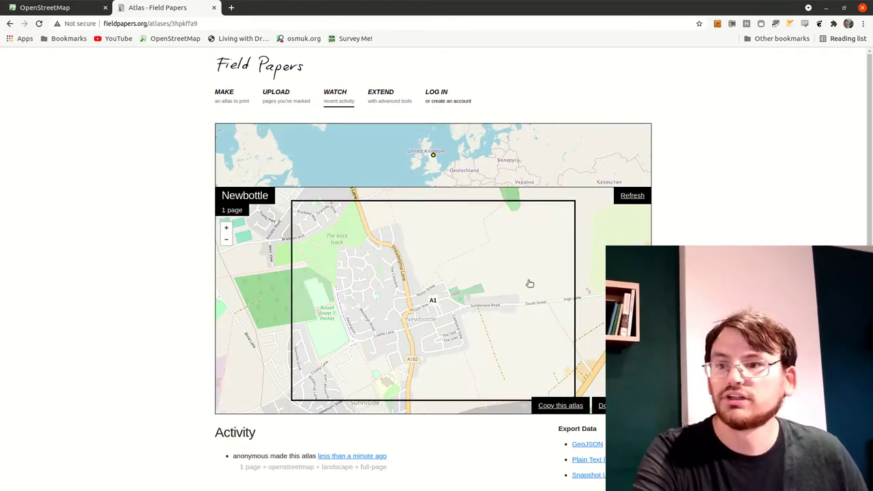
Open page A1 of the Newbottle atlas and display its printable PDF
{"action": "scroll", "coordinate": [607, 289], "scroll_direction": "down", "scroll_amount": 1}
{"action": "left_click", "coordinate": [529, 312]}
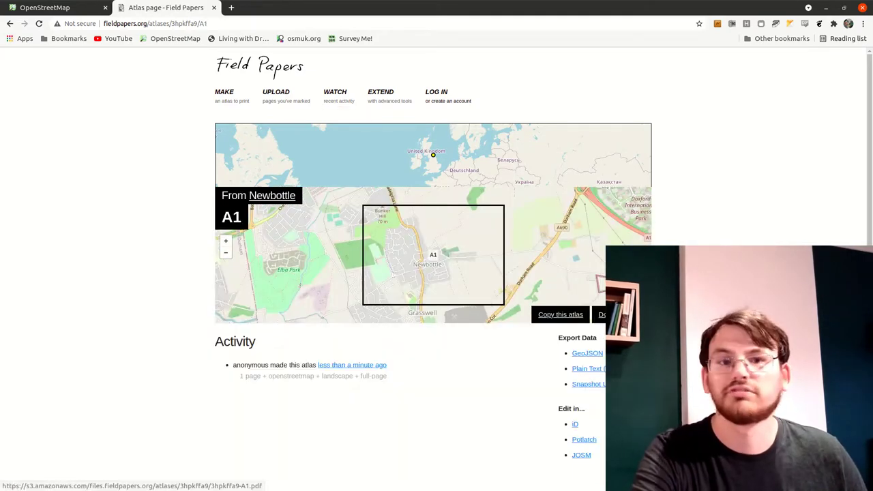
{"action": "left_click", "coordinate": [607, 315]}
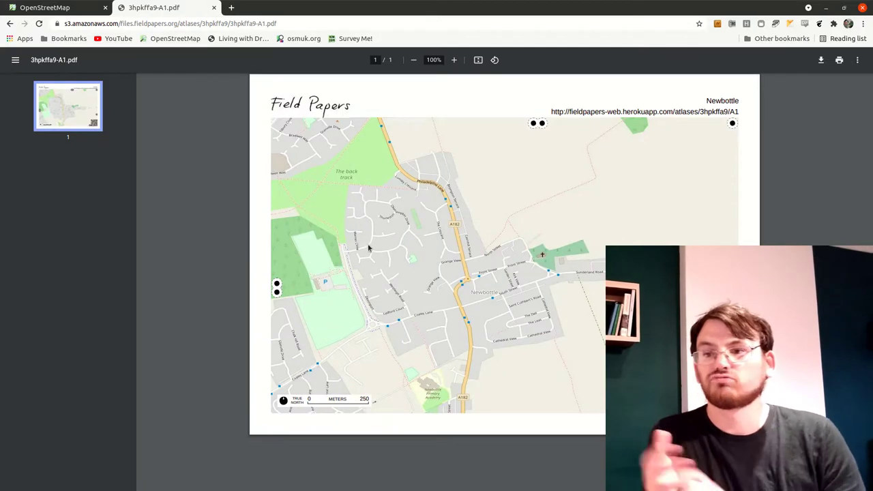
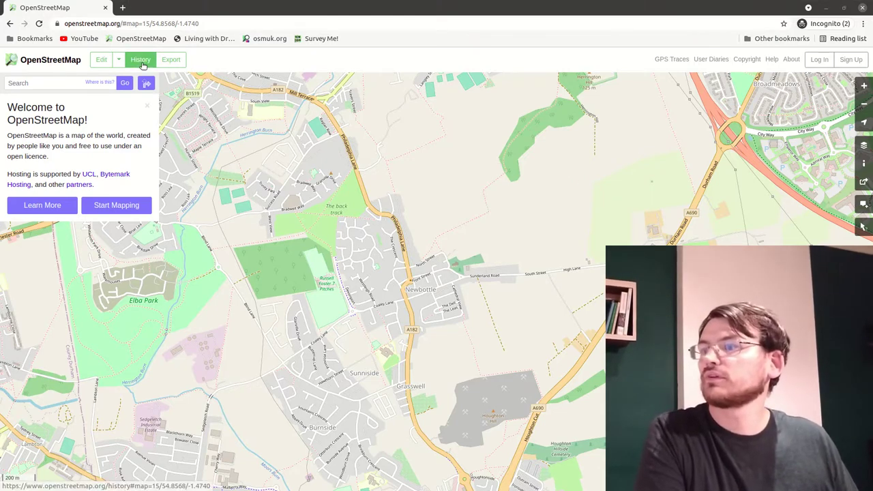
Close the incognito OpenStreetMap tab and examine the streets around Front Street and St Matthew's Church in Newbottle in the logged-in window
{"action": "left_click", "coordinate": [103, 8]}
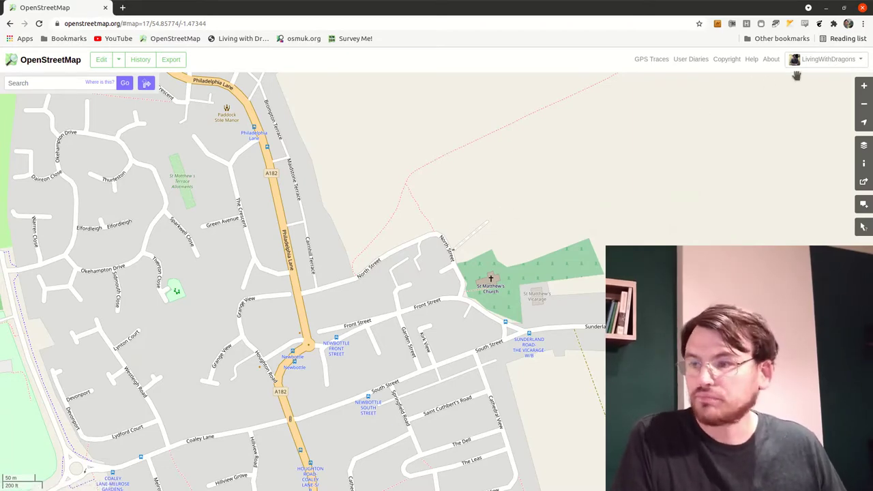
{"action": "scroll", "coordinate": [328, 337], "scroll_direction": "down", "scroll_amount": 3}
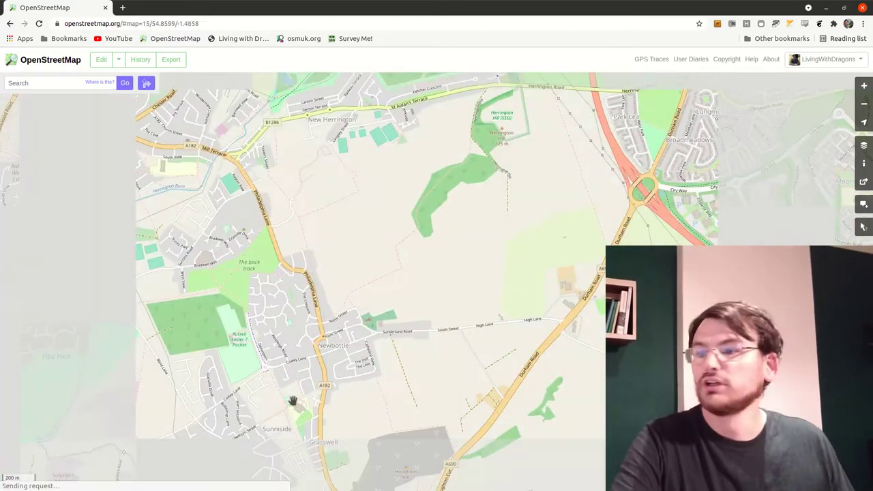
{"action": "left_click_drag", "start_coordinate": [319, 342], "coordinate": [347, 320]}
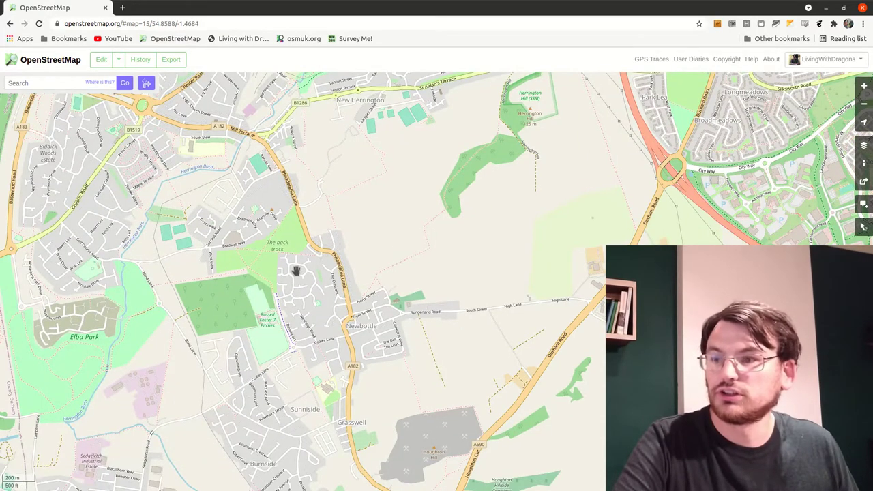
{"action": "left_click_drag", "start_coordinate": [317, 277], "coordinate": [433, 351]}
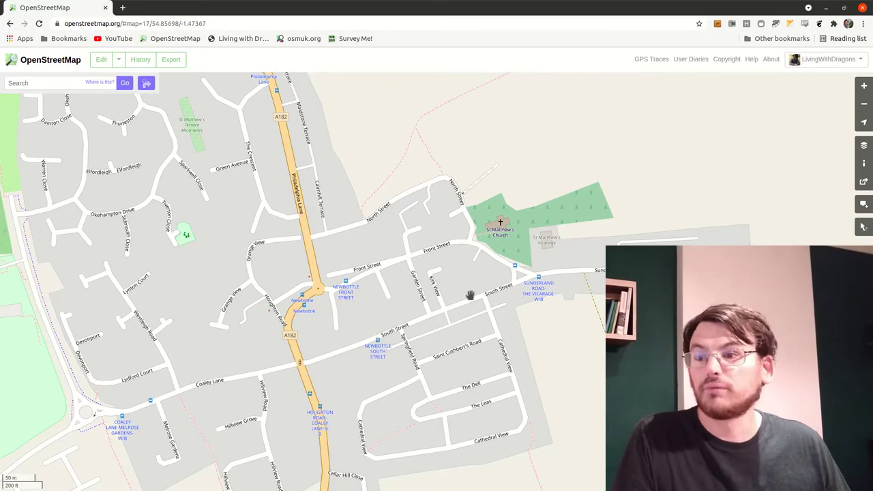
{"action": "scroll", "coordinate": [470, 295], "scroll_direction": "up", "scroll_amount": 1}
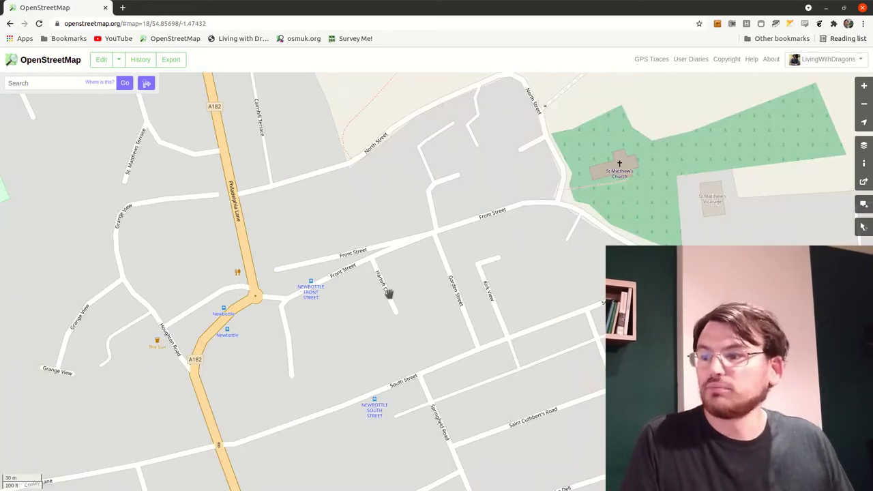
{"action": "left_click_drag", "start_coordinate": [573, 192], "coordinate": [494, 222]}
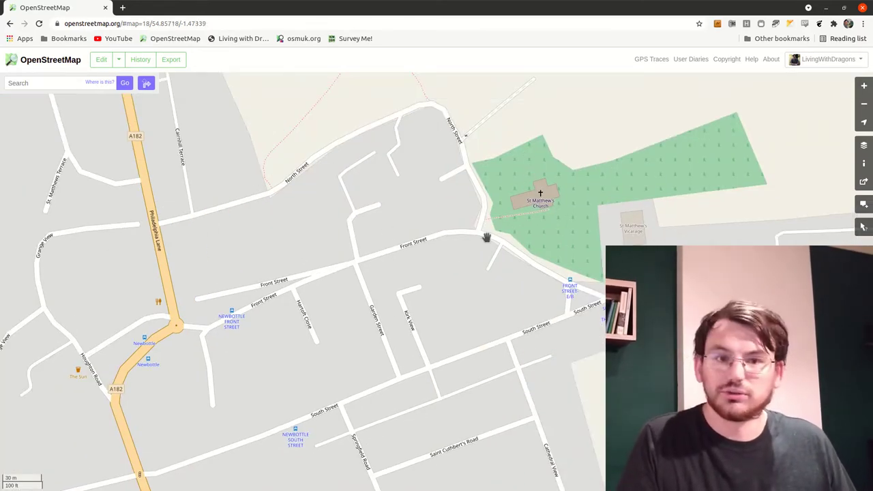
{"action": "left_click_drag", "start_coordinate": [230, 324], "coordinate": [259, 302]}
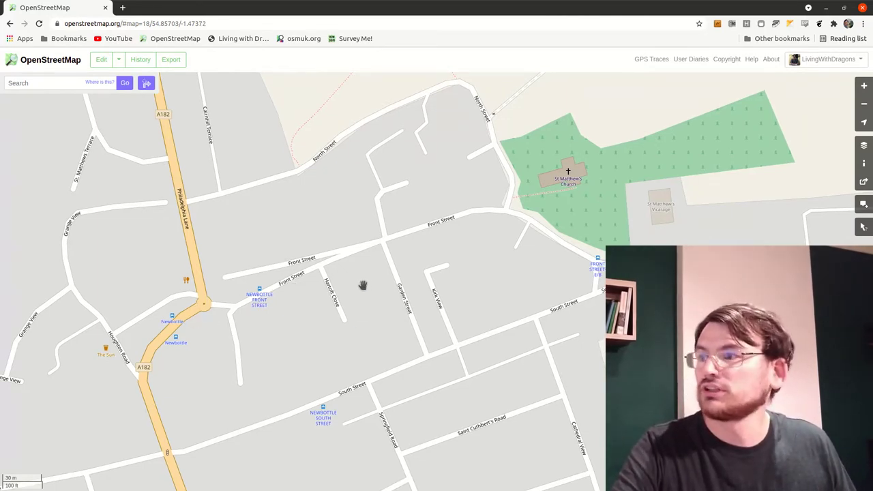
{"action": "scroll", "coordinate": [364, 287], "scroll_direction": "up", "scroll_amount": 1}
{"action": "scroll", "coordinate": [367, 287], "scroll_direction": "down", "scroll_amount": 1}
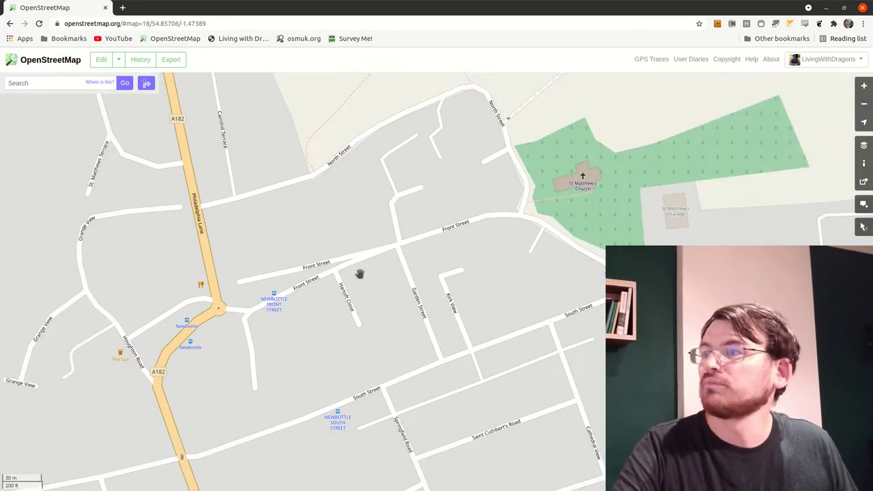
{"action": "scroll", "coordinate": [359, 274], "scroll_direction": "up", "scroll_amount": 1}
{"action": "scroll", "coordinate": [388, 282], "scroll_direction": "down", "scroll_amount": 1}
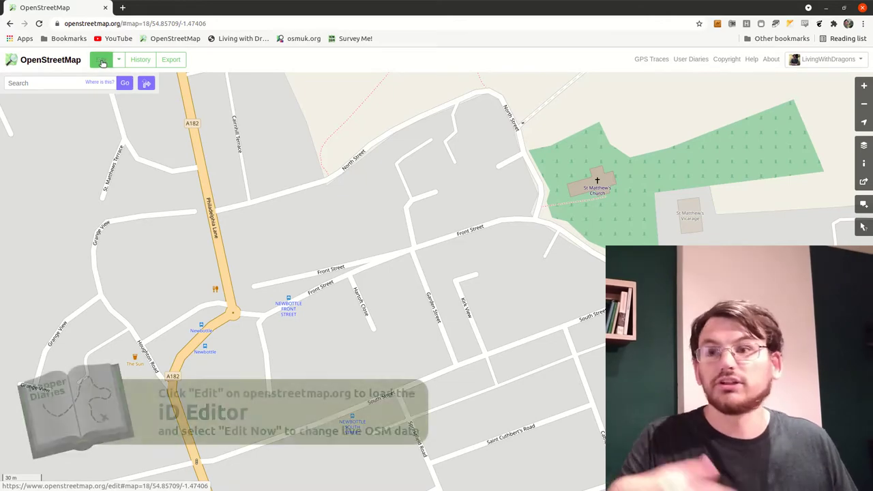
Open the Newbottle area for live editing in the iD editor, close in on Front Street
{"action": "left_click", "coordinate": [101, 60]}
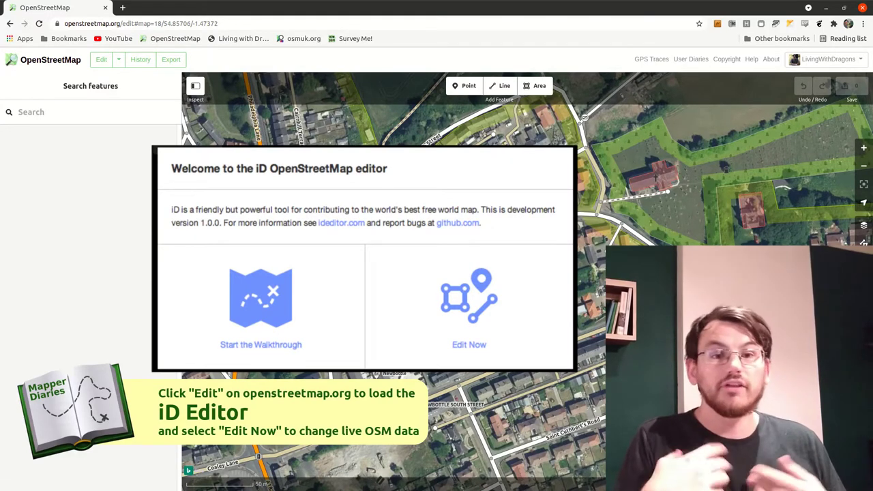
{"action": "left_click", "coordinate": [435, 379]}
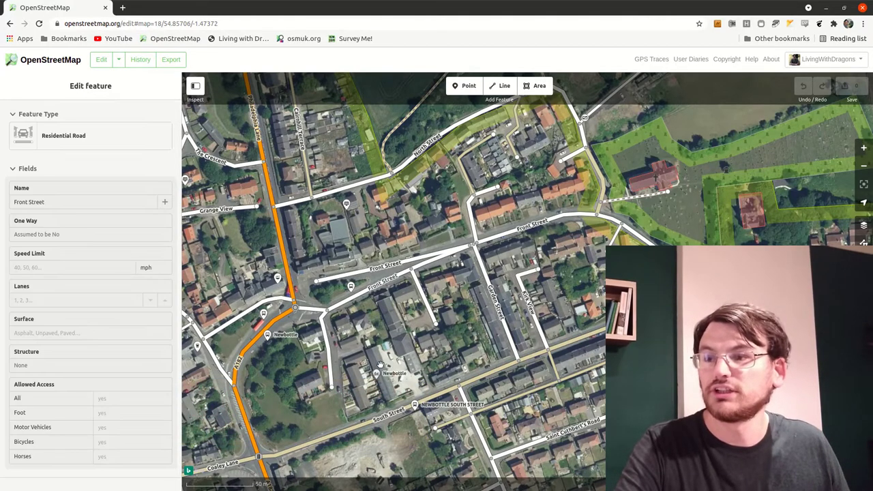
{"action": "scroll", "coordinate": [385, 272], "scroll_direction": "up", "scroll_amount": 1}
{"action": "scroll", "coordinate": [444, 263], "scroll_direction": "up", "scroll_amount": 2}
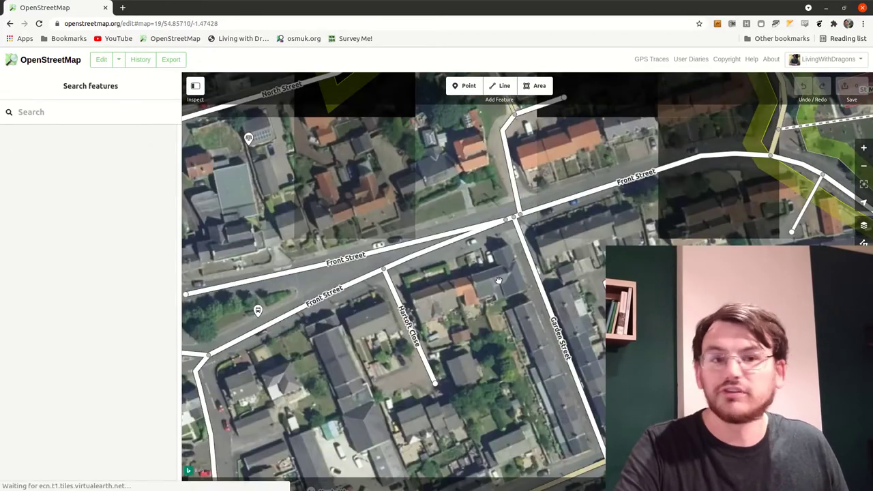
Inspect the nodes and road lines of Front Street around its junction with Garden Street
{"action": "left_click_drag", "start_coordinate": [498, 280], "coordinate": [427, 339]}
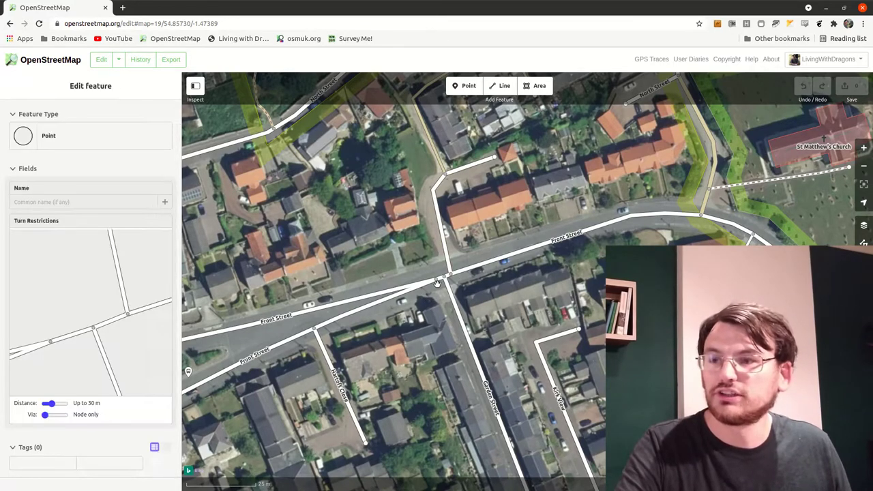
{"action": "scroll", "coordinate": [444, 278], "scroll_direction": "up", "scroll_amount": 2}
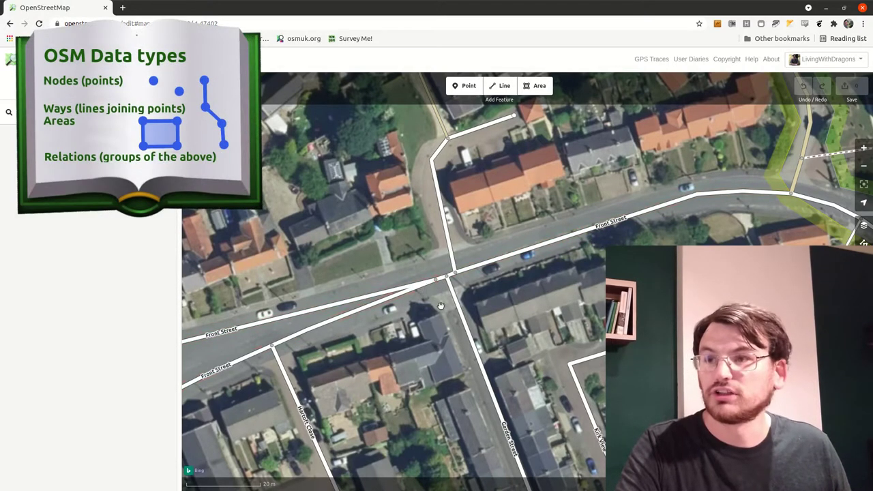
{"action": "left_click", "coordinate": [372, 298]}
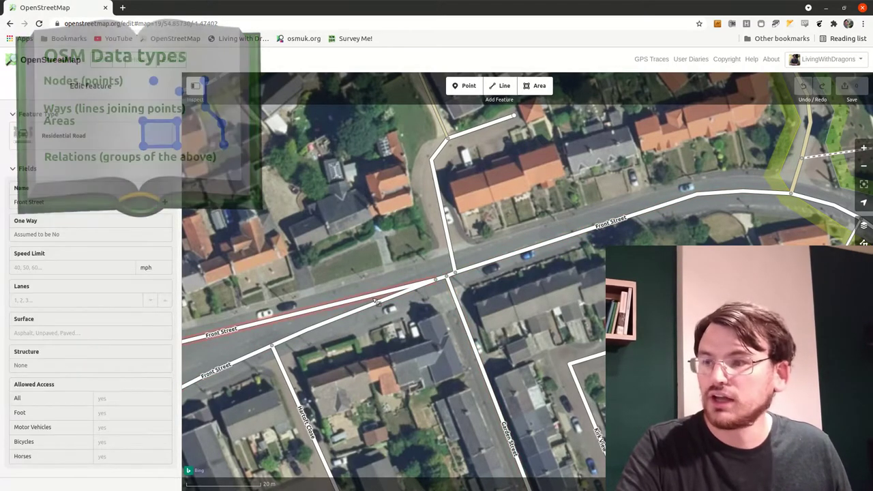
{"action": "key", "text": "Escape"}
Add a point at the building on the corner of Front Street and Garden Street with the feature type Post Office (UK), Post Office
{"action": "left_click_drag", "start_coordinate": [331, 395], "coordinate": [360, 333]}
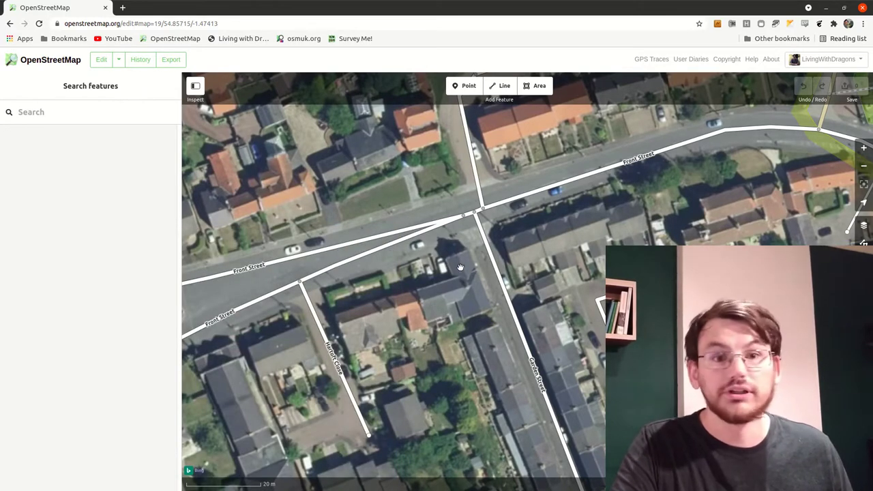
{"action": "left_click", "coordinate": [462, 86]}
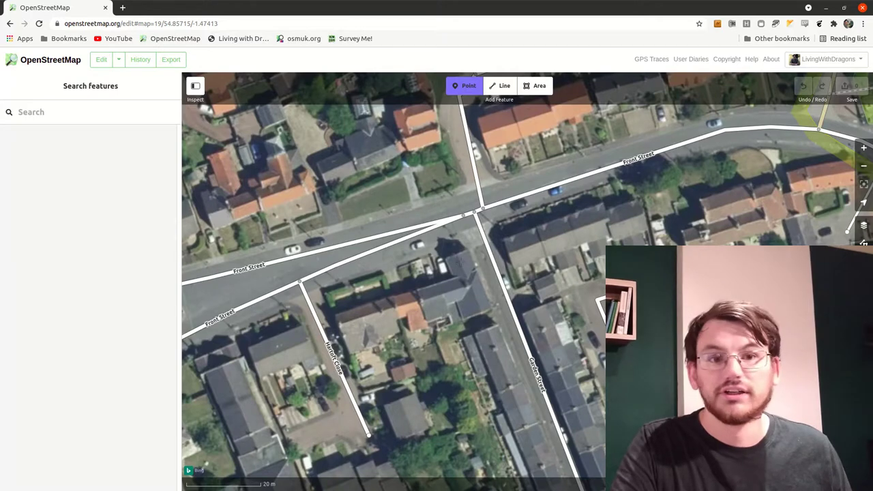
{"action": "left_click", "coordinate": [460, 262]}
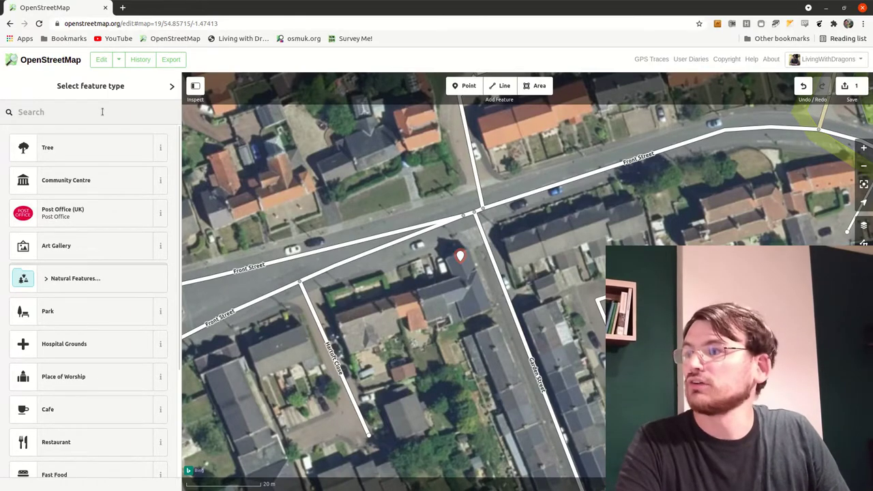
{"action": "type", "text": "post "}
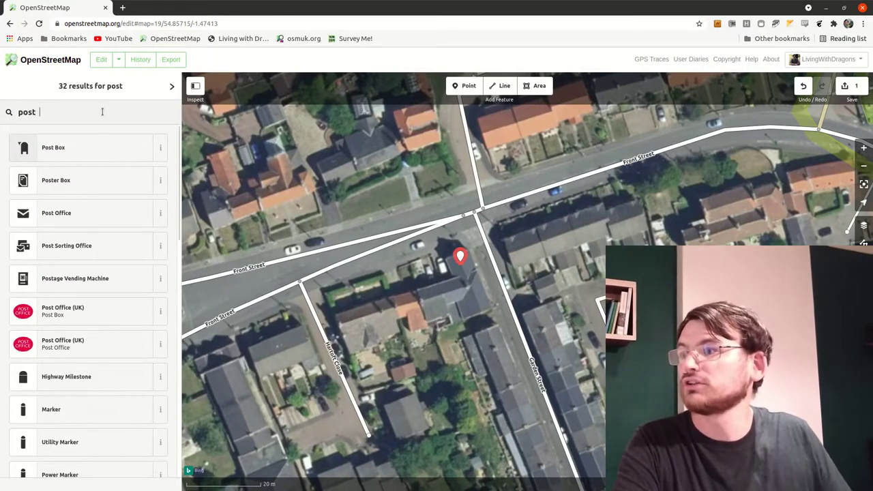
{"action": "type", "text": "off"}
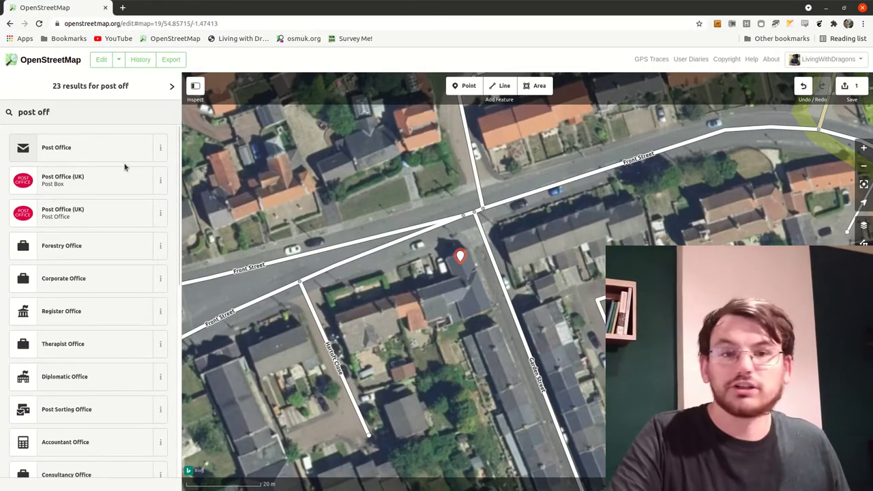
{"action": "left_click", "coordinate": [95, 221]}
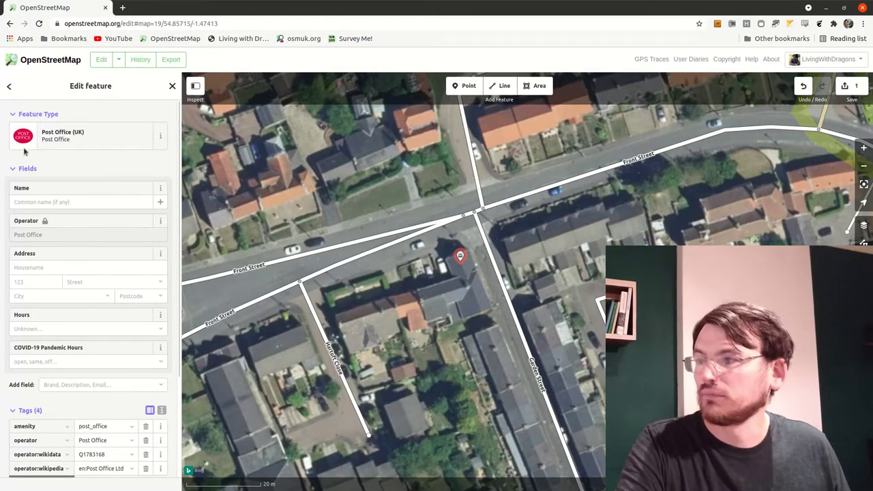
Name the new post office point Newbottle Food Store and look through its remaining fields and tags
{"action": "left_click", "coordinate": [35, 200]}
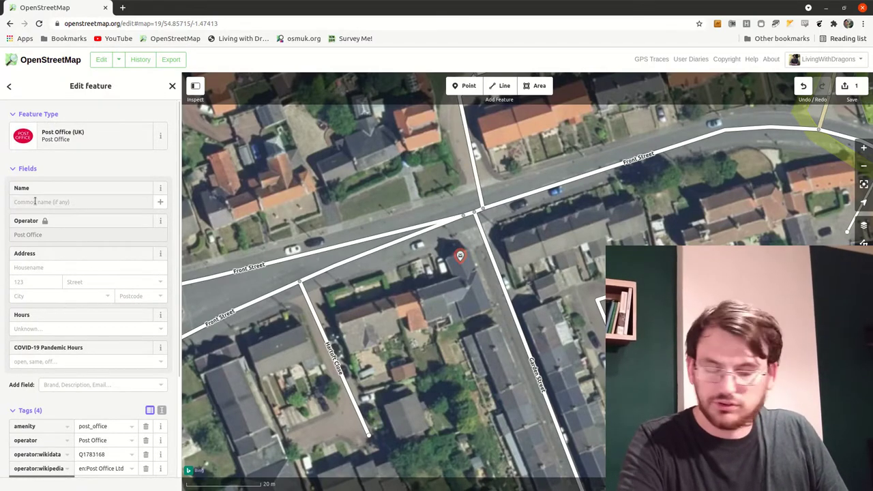
{"action": "type", "text": "Newbottle"}
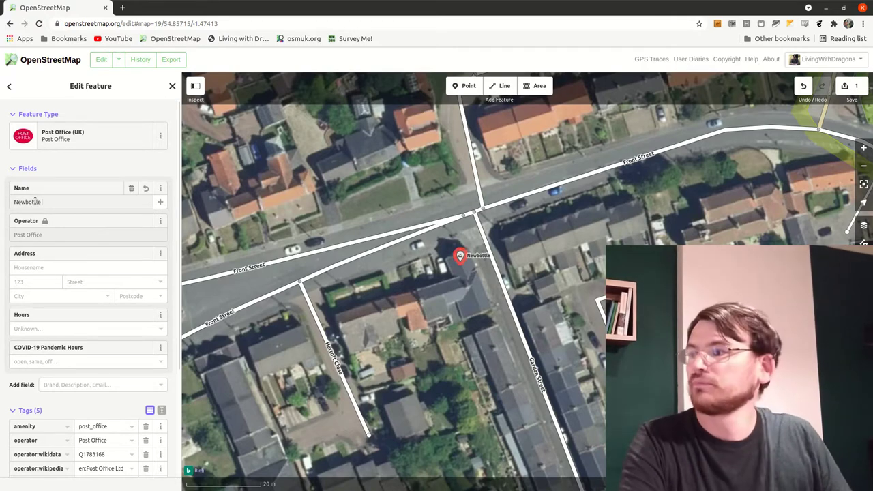
{"action": "type", "text": " Food Store"}
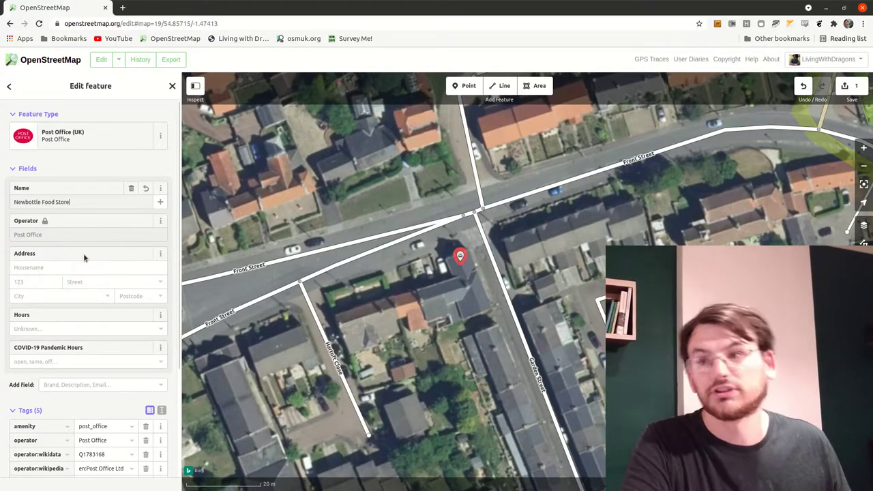
{"action": "mouse_move", "coordinate": [38, 235]}
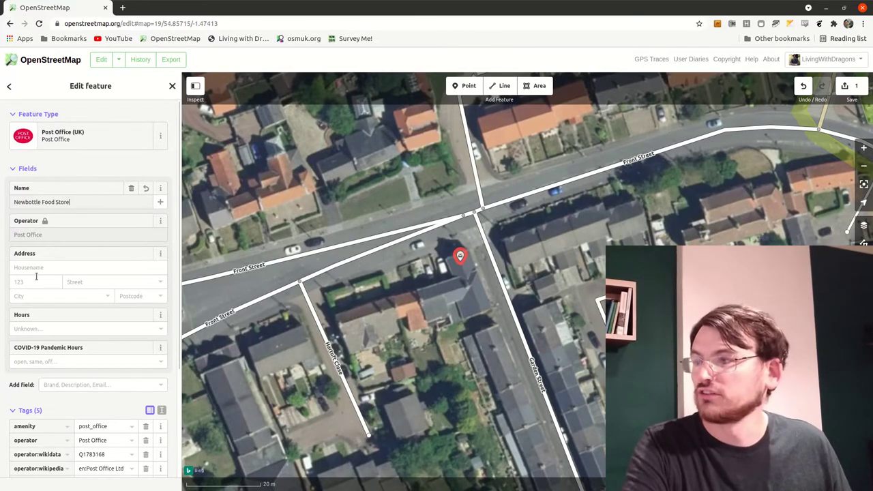
{"action": "scroll", "coordinate": [67, 298], "scroll_direction": "down", "scroll_amount": 2}
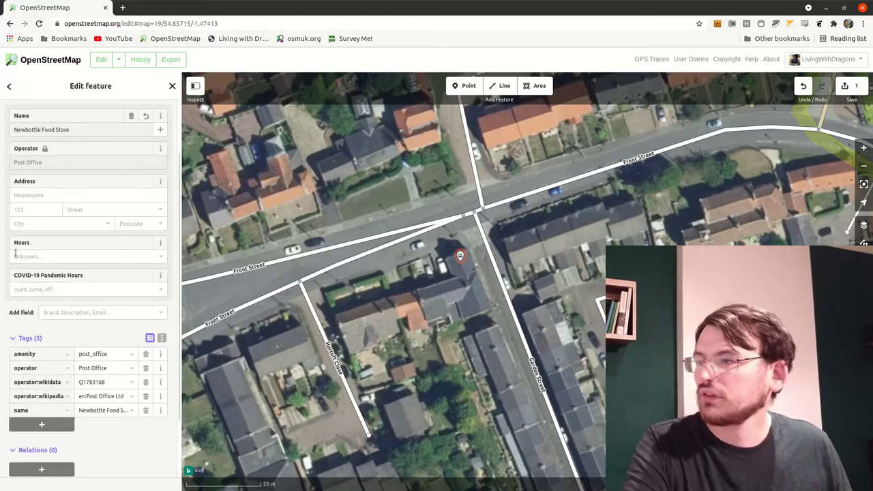
{"action": "scroll", "coordinate": [68, 322], "scroll_direction": "down", "scroll_amount": 2}
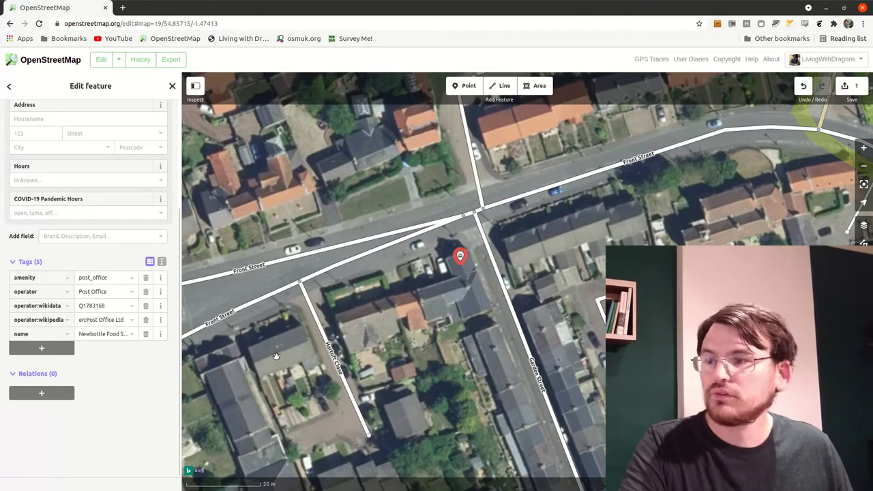
Add a Community Centre point at the north end of the long building southeast of the Newbottle Front Street bus stop
{"action": "left_click_drag", "start_coordinate": [276, 356], "coordinate": [398, 277]}
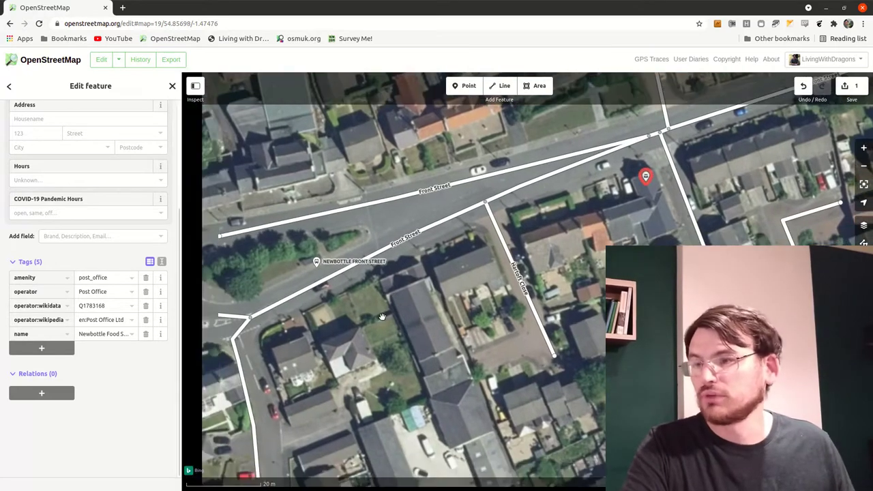
{"action": "left_click_drag", "start_coordinate": [348, 317], "coordinate": [385, 303]}
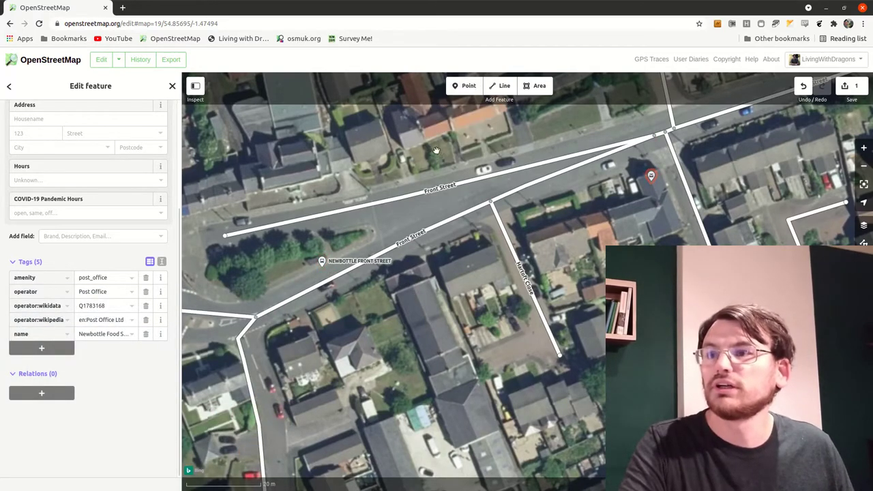
{"action": "left_click", "coordinate": [462, 85]}
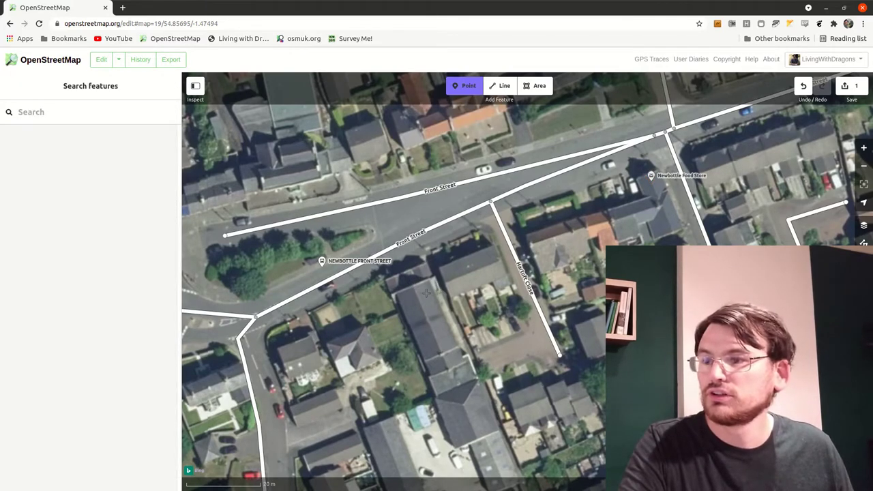
{"action": "left_click", "coordinate": [415, 290]}
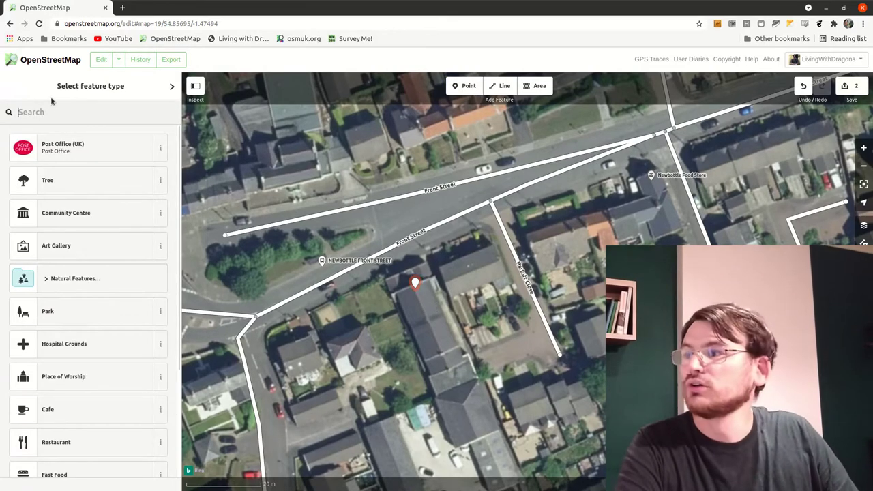
{"action": "type", "text": "communi"}
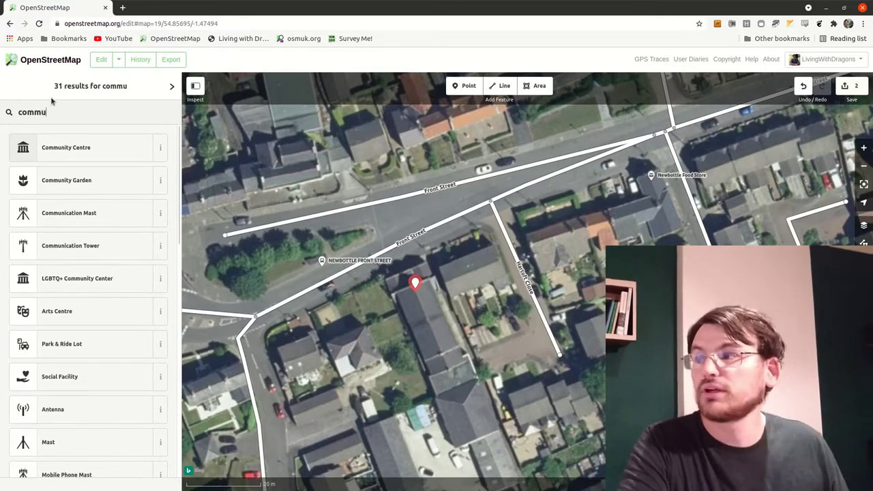
{"action": "left_click", "coordinate": [80, 155]}
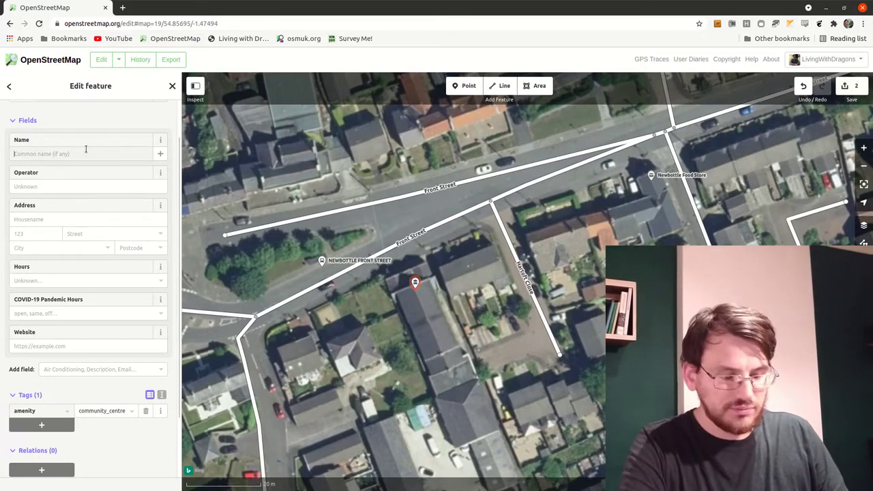
Name the community centre point Newbottle Church Hall & Community Centre
{"action": "type", "text": "N"}
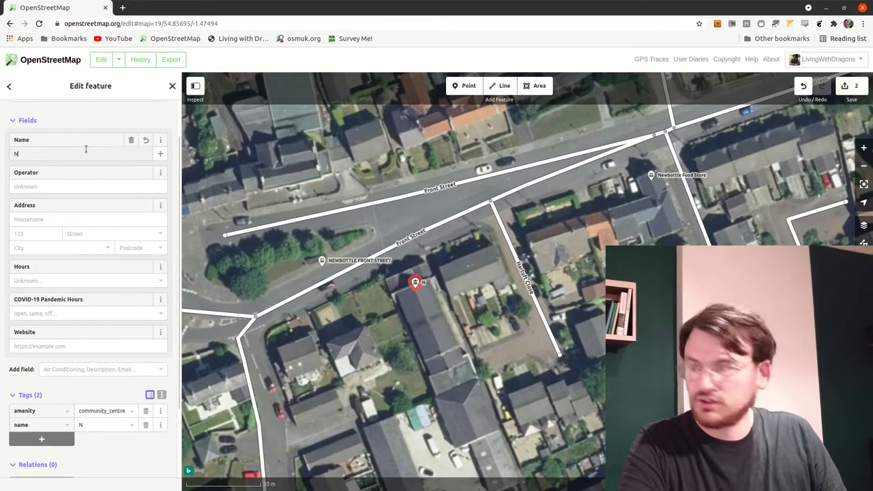
{"action": "type", "text": "ewbottle"}
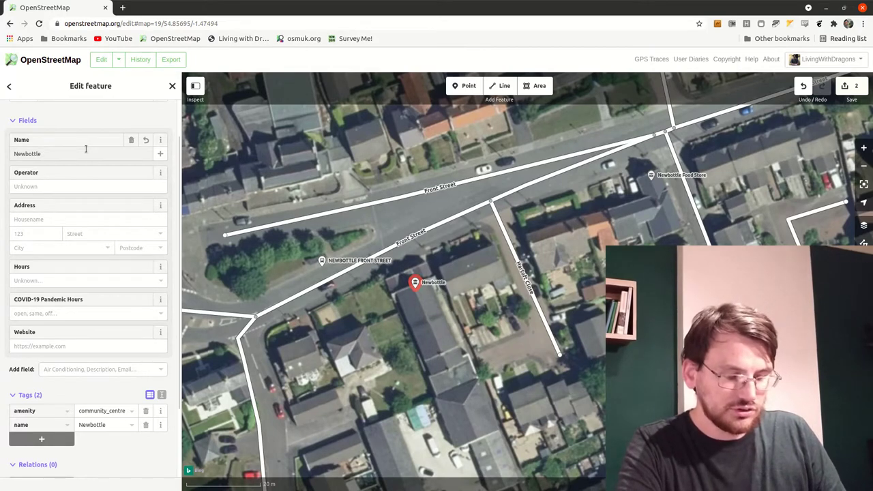
{"action": "type", "text": " Chur"}
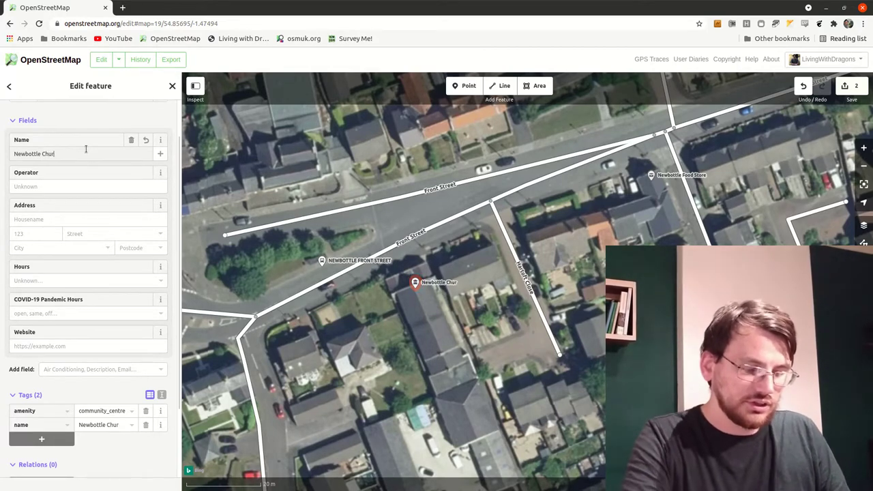
{"action": "type", "text": "ch Hall &"}
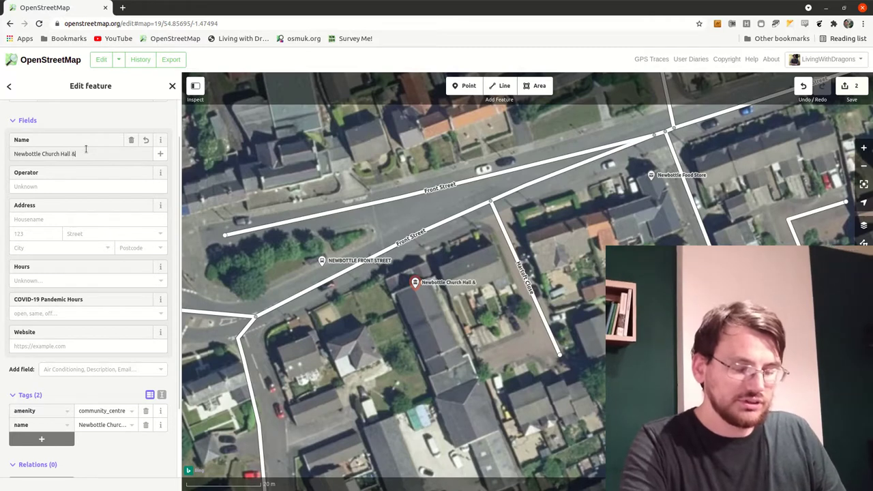
{"action": "type", "text": " Community Centre"}
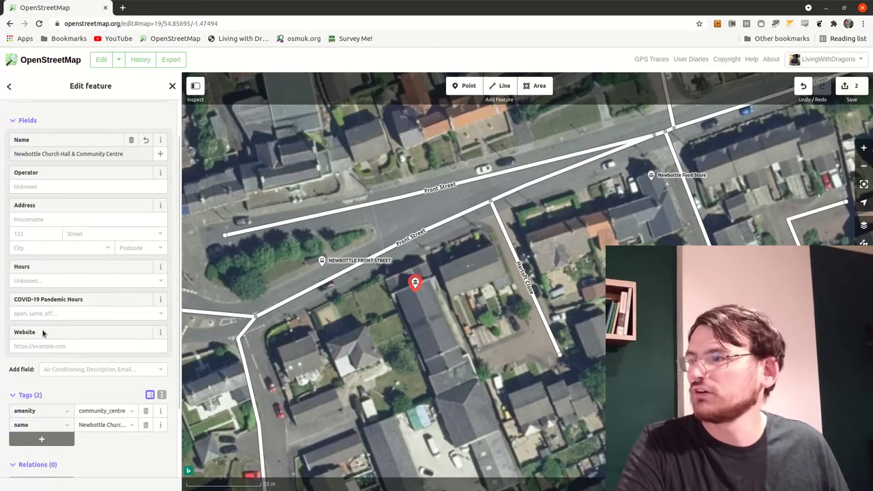
Set the community centre's operator to St Matthew's Church
{"action": "left_click", "coordinate": [31, 188]}
{"action": "type", "text": "St Matth"}
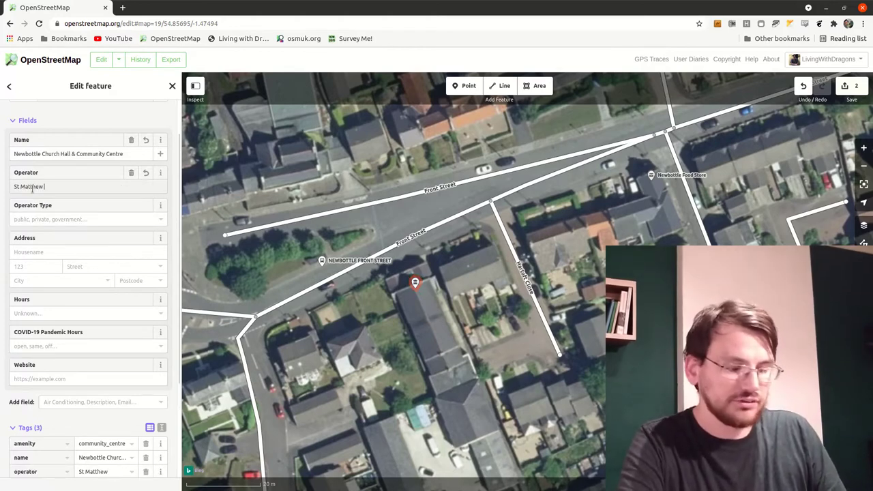
{"action": "type", "text": "ew's C"}
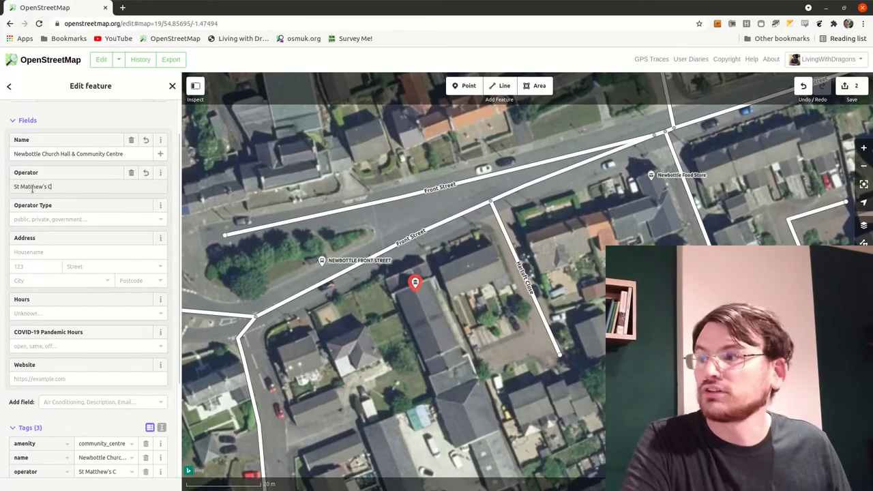
{"action": "type", "text": "hurch"}
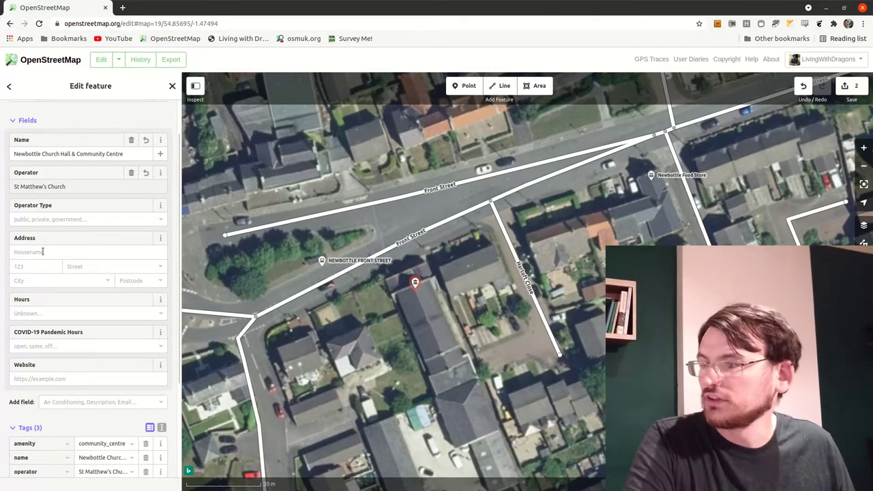
Add the tag religion with the value christian to the community centre point
{"action": "scroll", "coordinate": [30, 253], "scroll_direction": "down", "scroll_amount": 1}
{"action": "scroll", "coordinate": [42, 334], "scroll_direction": "down", "scroll_amount": 2}
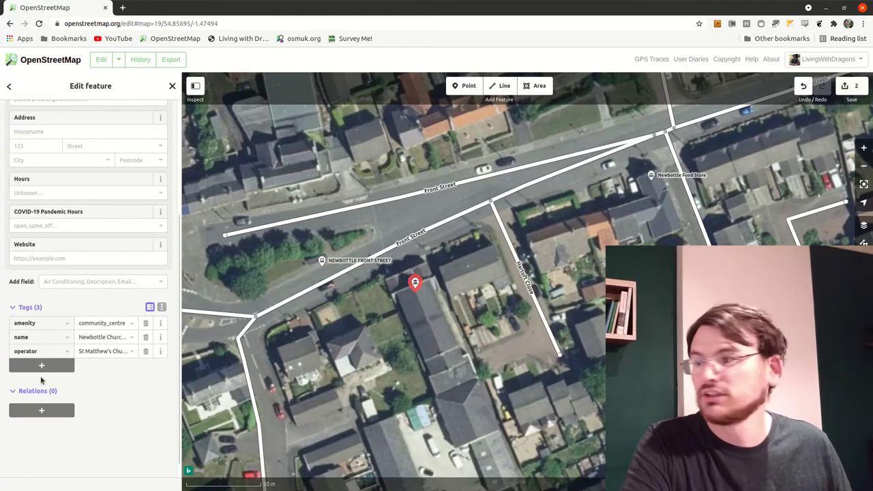
{"action": "scroll", "coordinate": [34, 307], "scroll_direction": "down", "scroll_amount": 1}
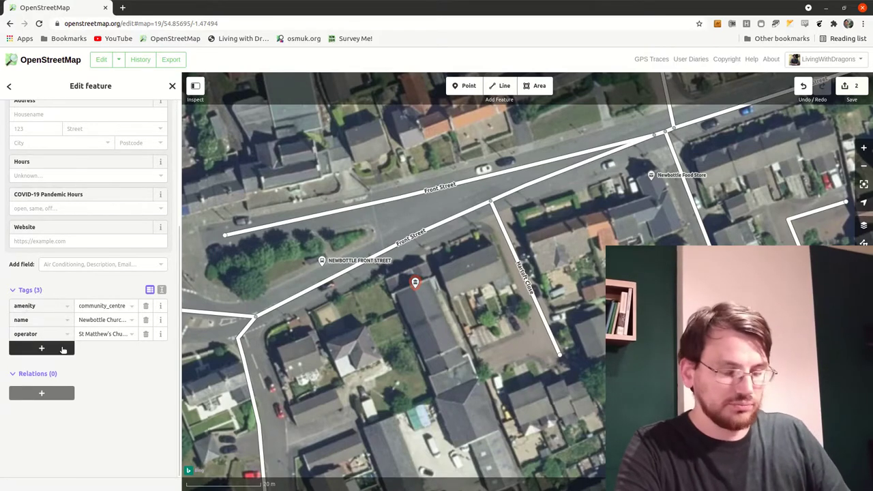
{"action": "left_click", "coordinate": [39, 351]}
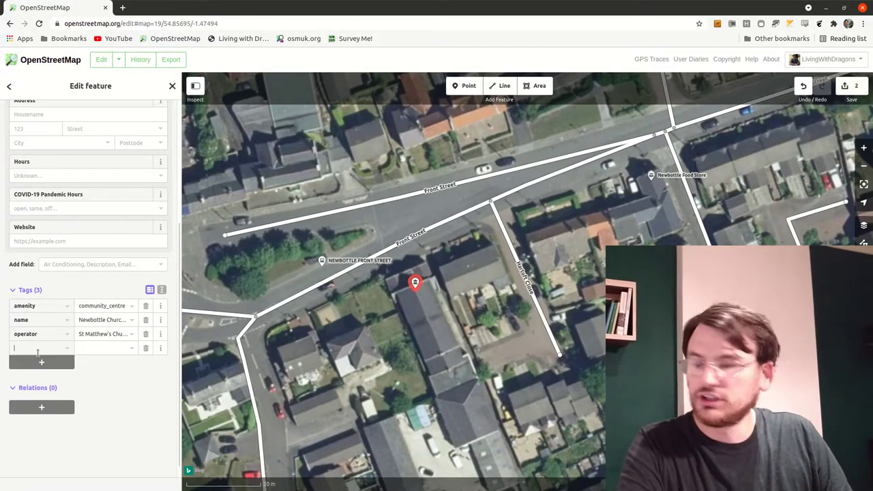
{"action": "type", "text": "religion"}
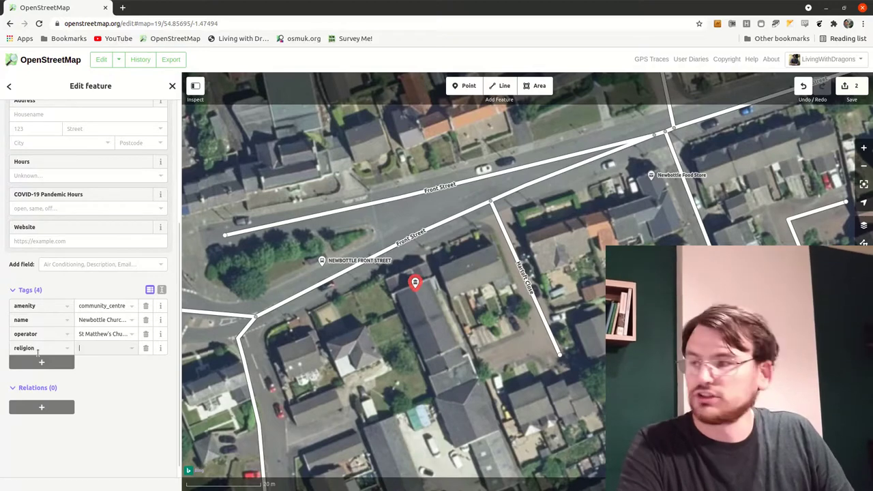
{"action": "key", "text": "Tab"}
{"action": "type", "text": "christi"}
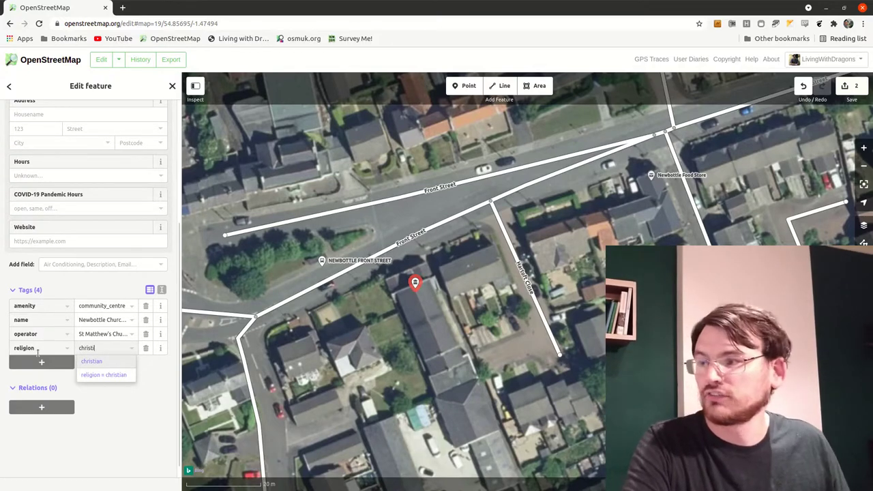
{"action": "type", "text": "an"}
{"action": "left_click", "coordinate": [128, 413]}
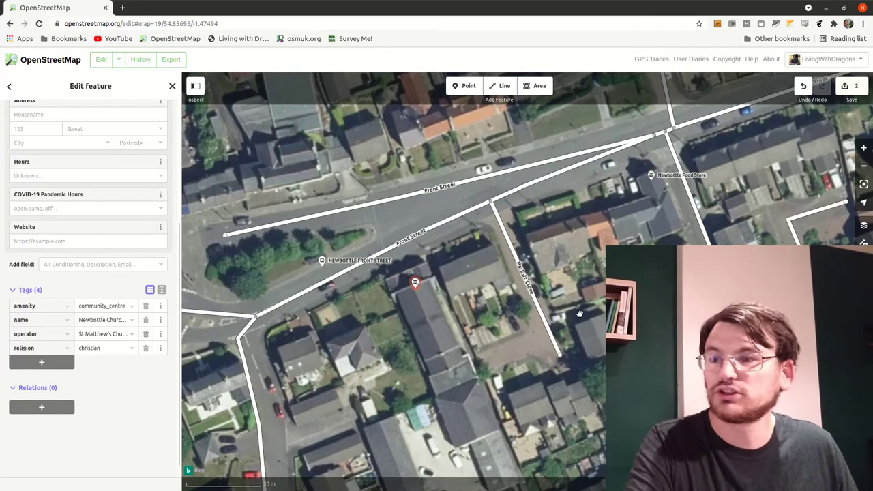
Select the St Matthew's Church building northeast of Front Street and examine its existing fields and tags
{"action": "left_click_drag", "start_coordinate": [634, 213], "coordinate": [464, 323]}
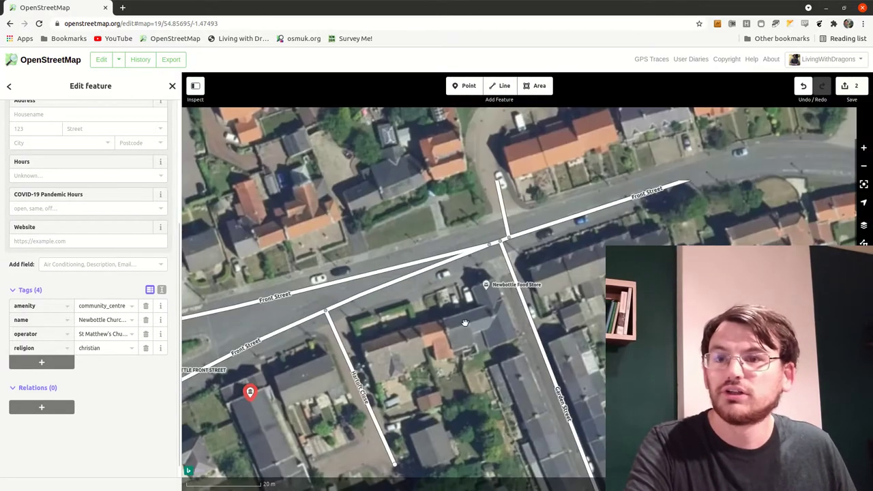
{"action": "key", "text": "Right"}
{"action": "key", "text": "Right"}
{"action": "key", "text": "Right"}
{"action": "key", "text": "Right"}
{"action": "key", "text": "Right"}
{"action": "key", "text": "Right"}
{"action": "key", "text": "Right"}
{"action": "key", "text": "Right"}
{"action": "key", "text": "Up"}
{"action": "key", "text": "Up"}
{"action": "key", "text": "Up"}
{"action": "key", "text": "Up"}
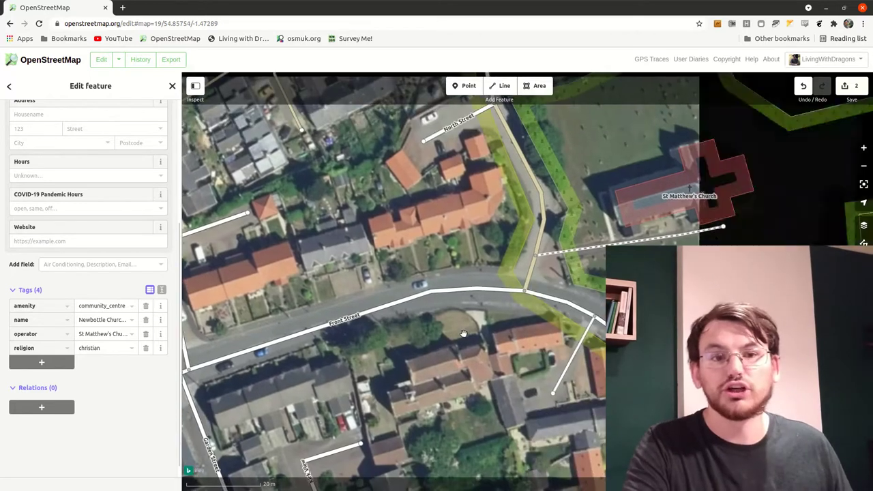
{"action": "key", "text": "Right"}
{"action": "key", "text": "Up"}
{"action": "key", "text": "Right"}
{"action": "key", "text": "Up"}
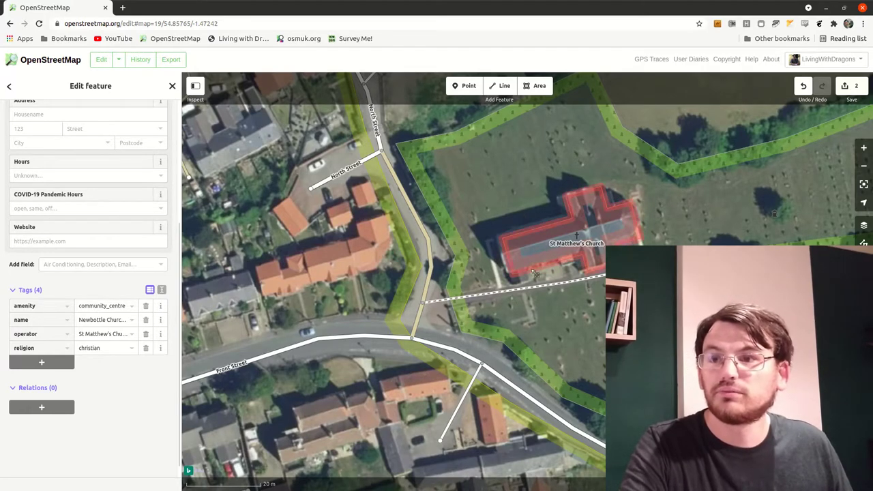
{"action": "left_click", "coordinate": [539, 234]}
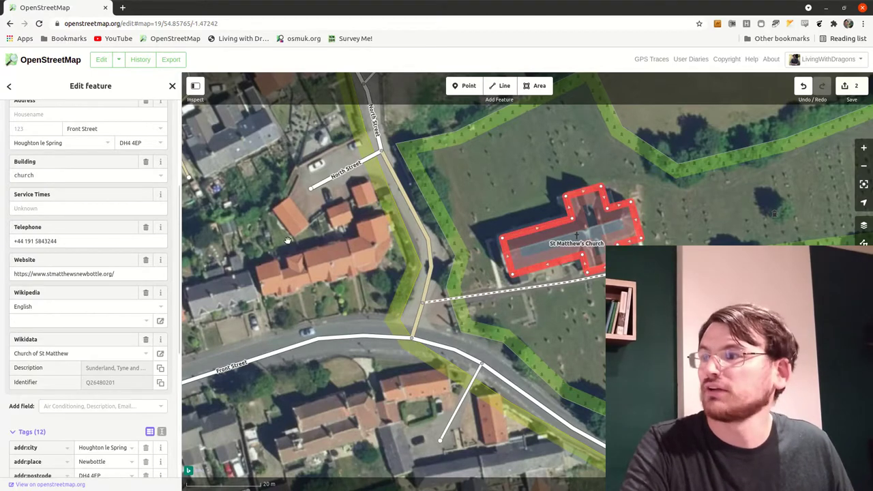
{"action": "scroll", "coordinate": [82, 232], "scroll_direction": "up", "scroll_amount": 5}
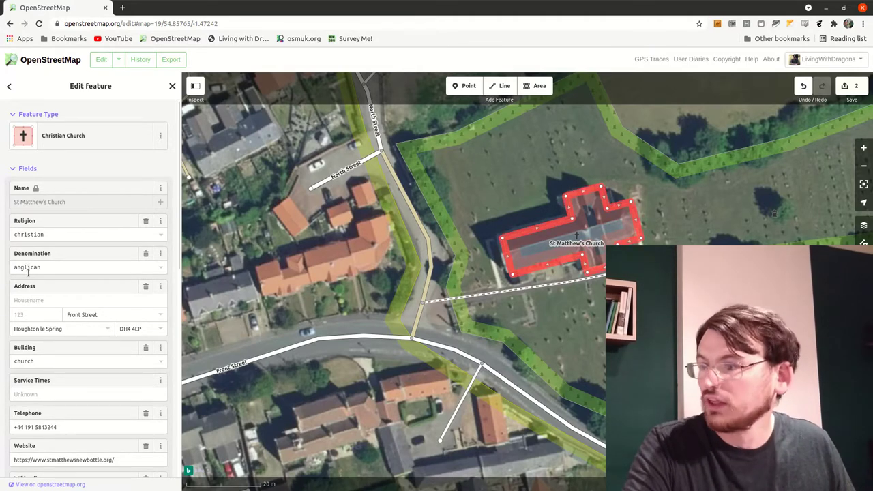
{"action": "scroll", "coordinate": [33, 266], "scroll_direction": "down", "scroll_amount": 1}
{"action": "scroll", "coordinate": [36, 267], "scroll_direction": "down", "scroll_amount": 3}
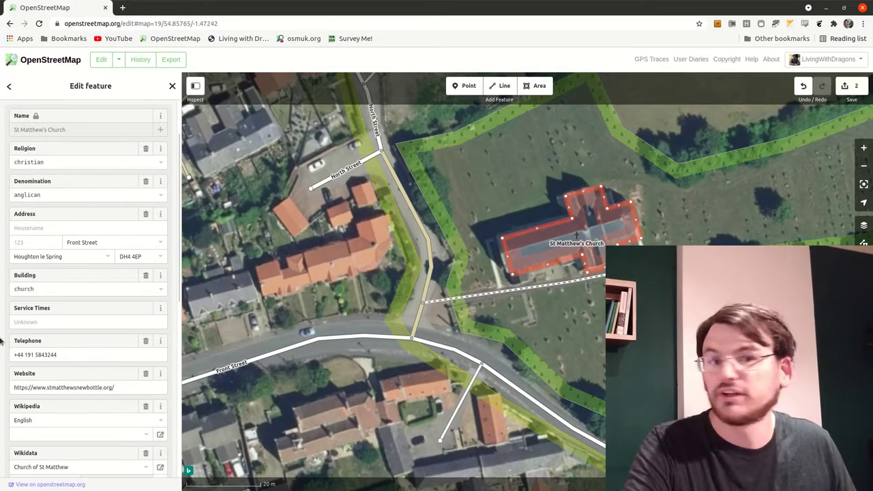
{"action": "scroll", "coordinate": [27, 279], "scroll_direction": "down", "scroll_amount": 4}
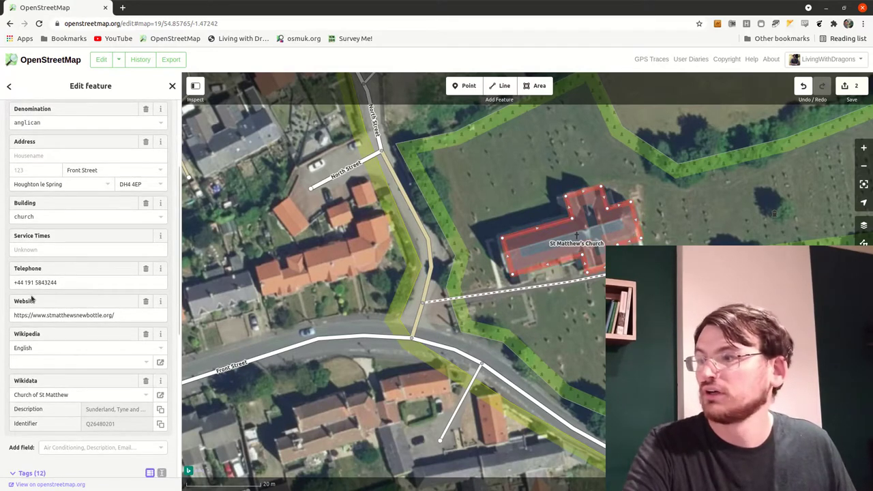
{"action": "scroll", "coordinate": [44, 295], "scroll_direction": "down", "scroll_amount": 10}
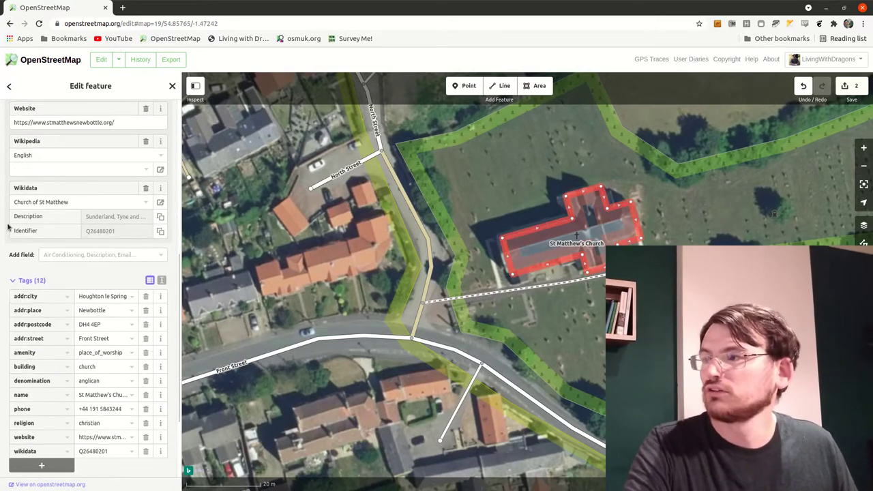
{"action": "scroll", "coordinate": [42, 294], "scroll_direction": "down", "scroll_amount": 6}
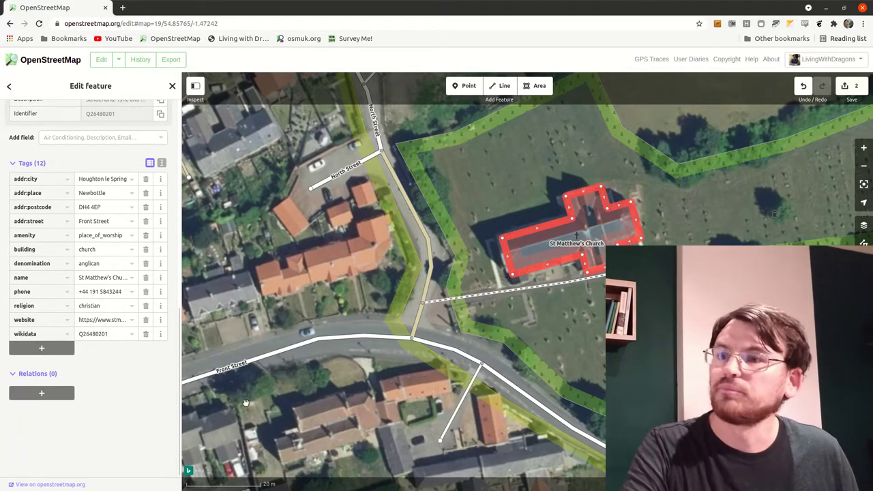
Look over Front Street between St Matthew's Church and Newbottle Food Store on the aerial imagery
{"action": "left_click_drag", "start_coordinate": [245, 402], "coordinate": [331, 348]}
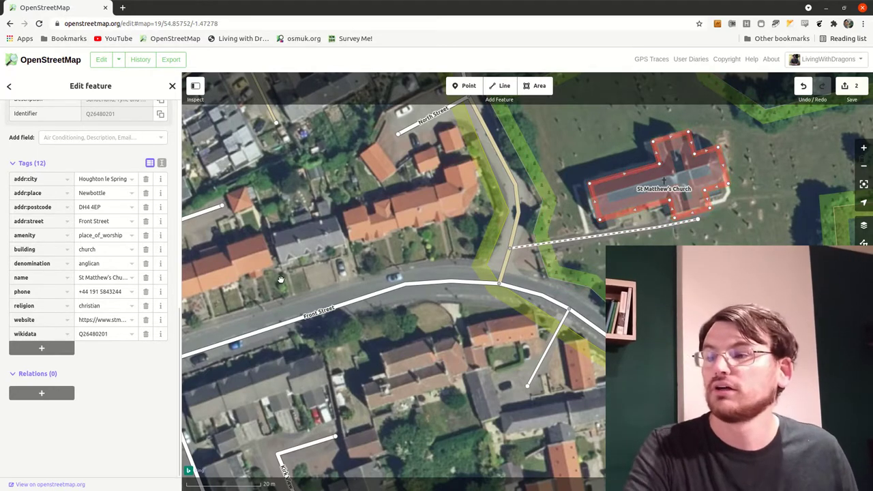
{"action": "left_click_drag", "start_coordinate": [286, 418], "coordinate": [471, 331]}
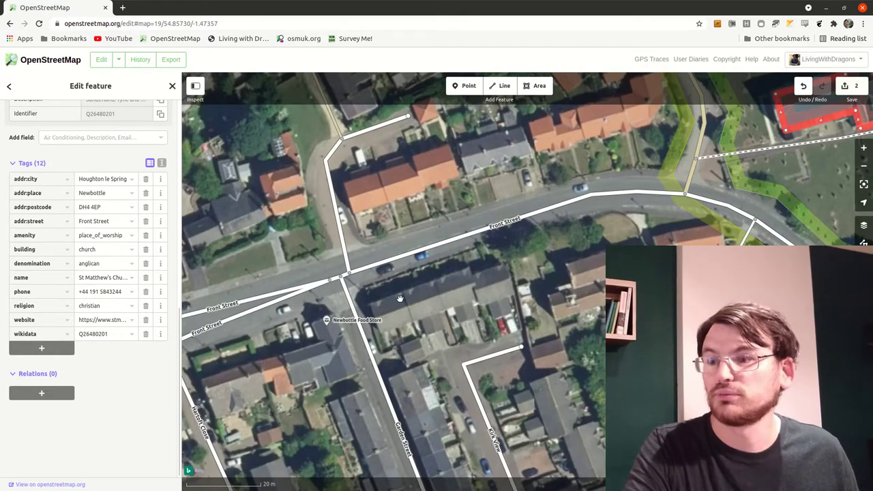
{"action": "scroll", "coordinate": [397, 297], "scroll_direction": "left", "scroll_amount": 5}
{"action": "scroll", "coordinate": [397, 297], "scroll_direction": "up", "scroll_amount": 3}
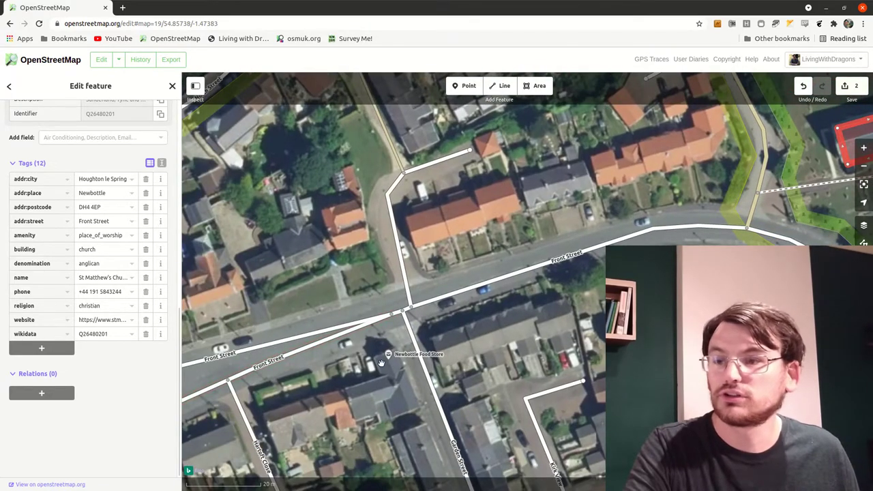
{"action": "scroll", "coordinate": [379, 393], "scroll_direction": "right", "scroll_amount": 10}
{"action": "scroll", "coordinate": [379, 393], "scroll_direction": "up", "scroll_amount": 4}
{"action": "scroll", "coordinate": [379, 393], "scroll_direction": "right", "scroll_amount": 6}
{"action": "scroll", "coordinate": [379, 394], "scroll_direction": "up", "scroll_amount": 3}
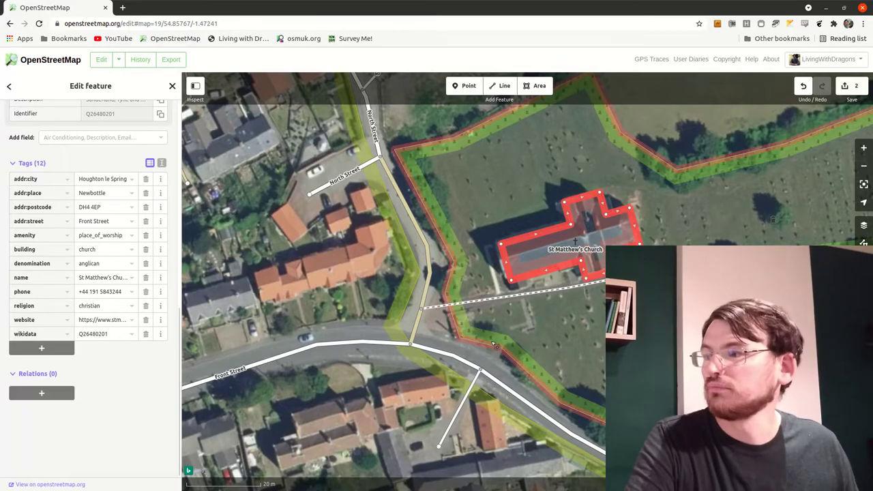
Select the grave yard area around St Matthew's Church and examine its tags and extent
{"action": "left_click", "coordinate": [496, 346]}
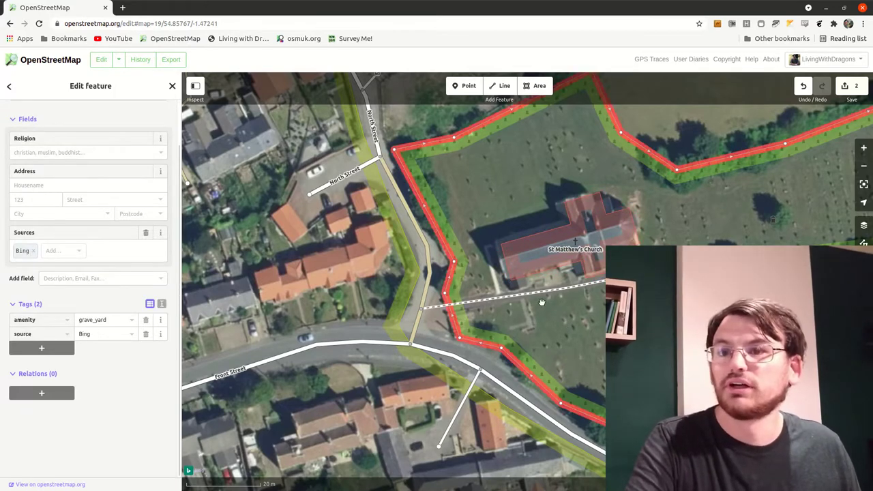
{"action": "left_click_drag", "start_coordinate": [541, 302], "coordinate": [354, 328]}
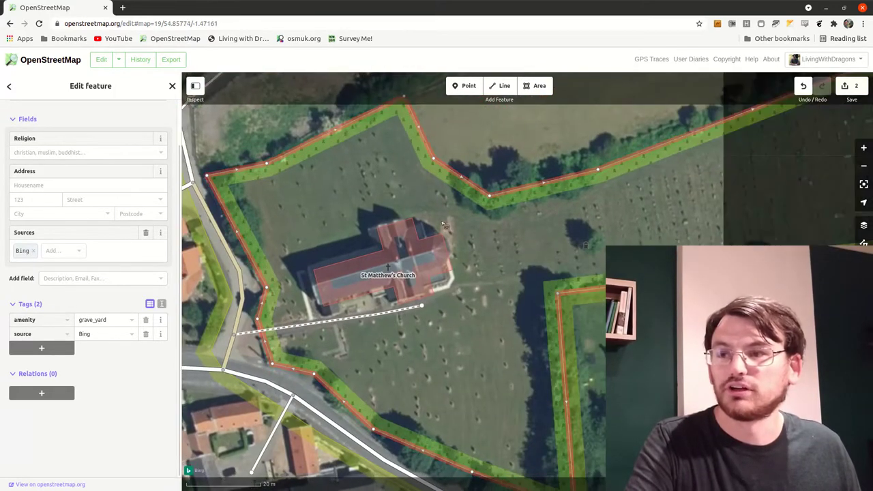
{"action": "left_click_drag", "start_coordinate": [444, 225], "coordinate": [550, 221]}
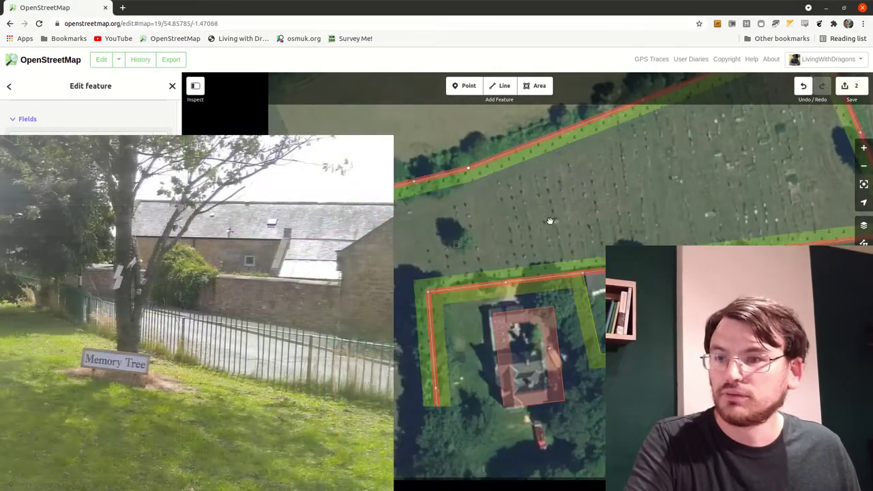
{"action": "left_click_drag", "start_coordinate": [218, 341], "coordinate": [678, 180]}
{"action": "left_click_drag", "start_coordinate": [482, 266], "coordinate": [489, 300]}
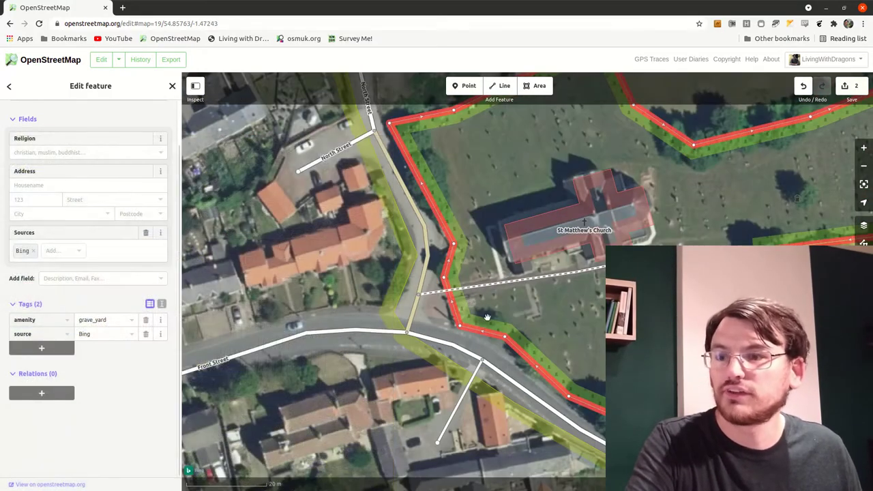
Add a Tree point in the grave yard southwest of St Matthew's Church, just inside the boundary near Front Street
{"action": "left_click", "coordinate": [466, 86]}
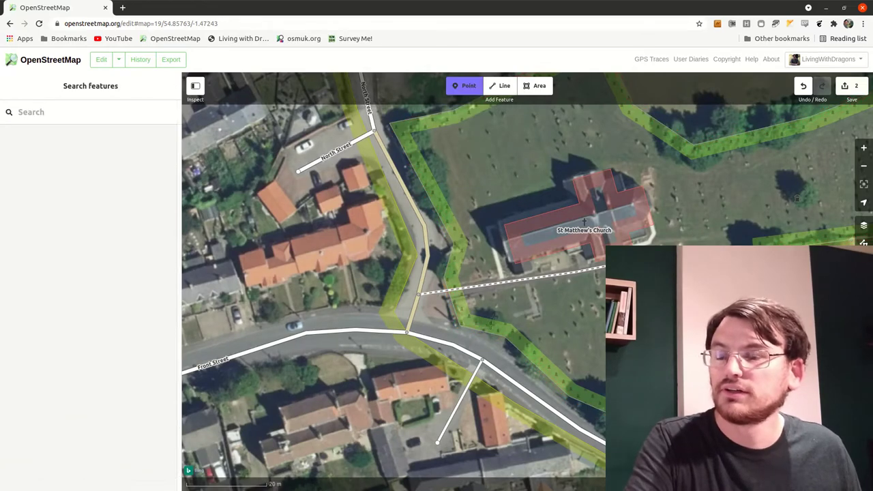
{"action": "left_click", "coordinate": [493, 320]}
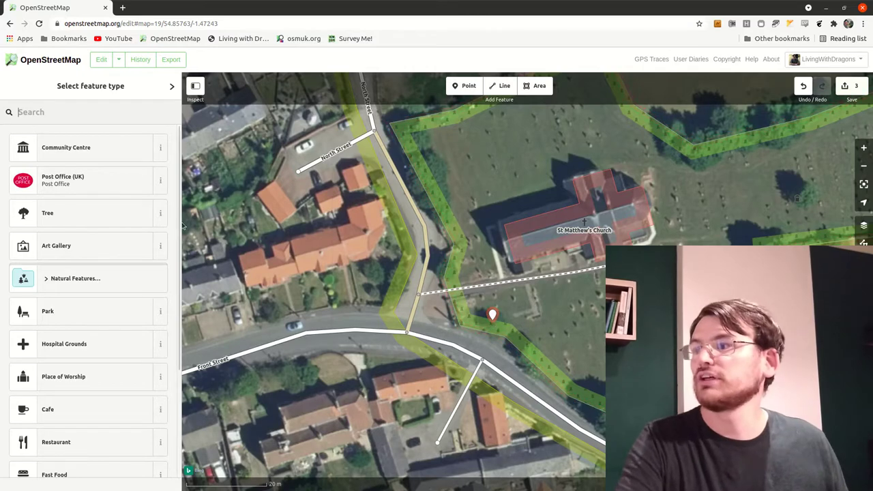
{"action": "type", "text": "tree"}
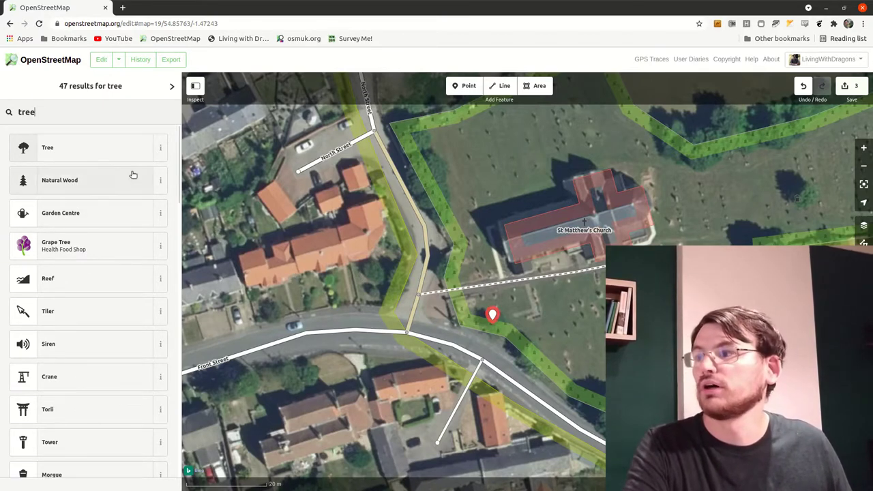
{"action": "left_click", "coordinate": [61, 148]}
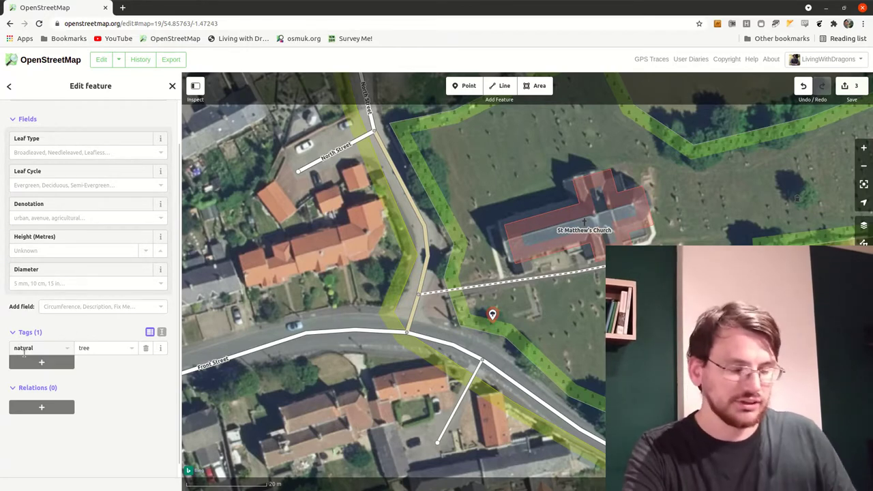
Add the tag name with the value Memory Tree to the tree point
{"action": "left_click", "coordinate": [31, 365]}
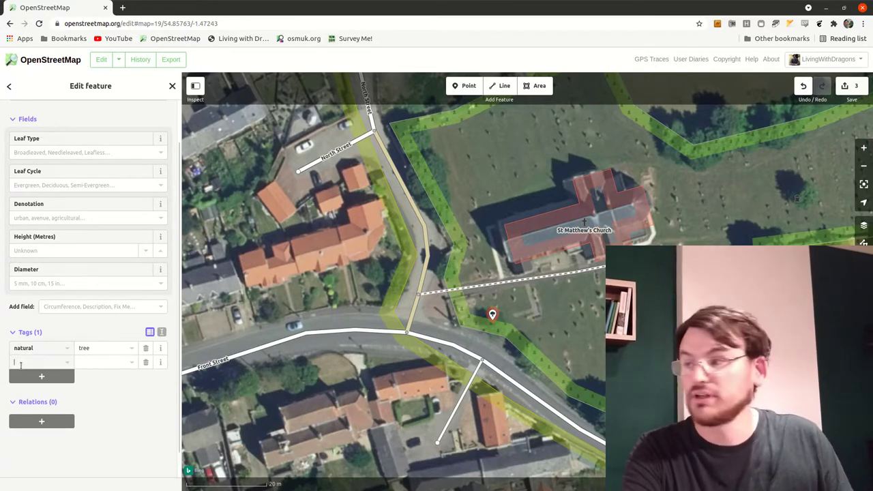
{"action": "type", "text": "name"}
{"action": "key", "text": "Tab"}
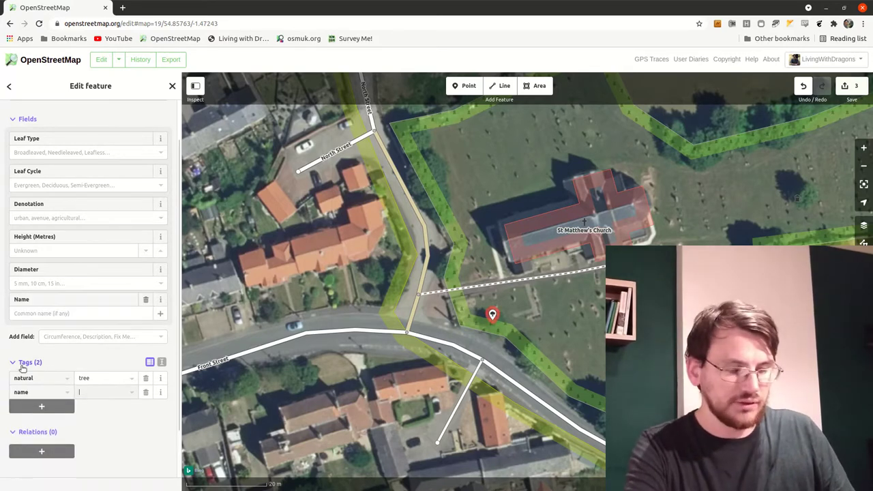
{"action": "type", "text": "Me"}
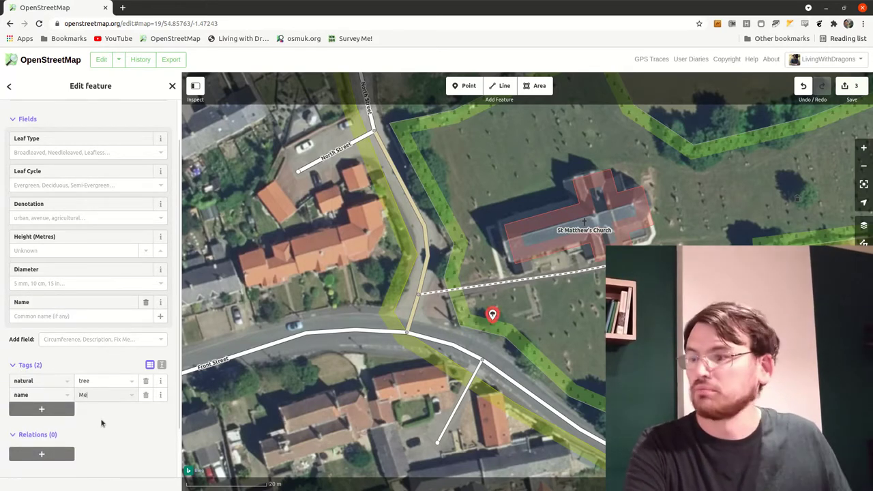
{"action": "type", "text": "mory Tree"}
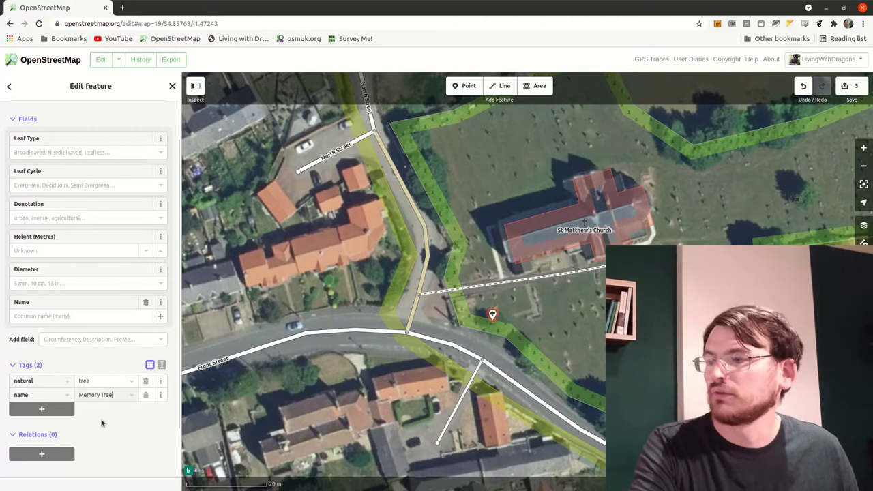
{"action": "left_click", "coordinate": [106, 409]}
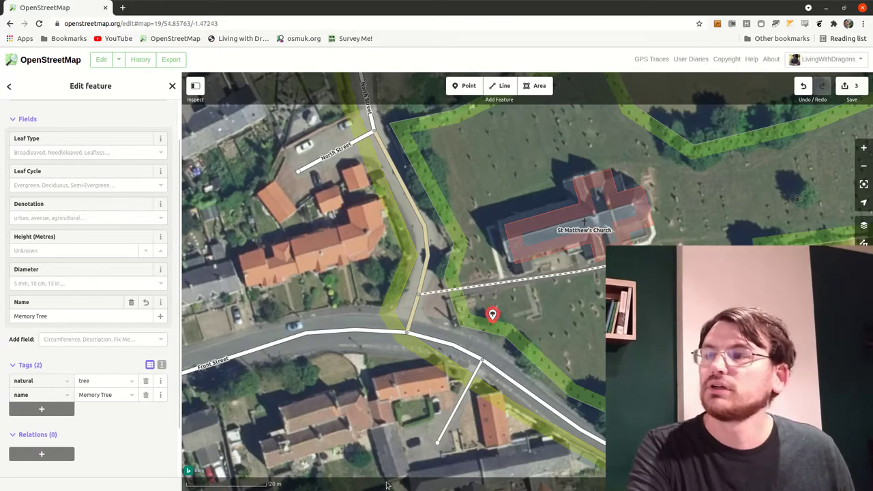
Start saving the edits and reuse the changeset comment "Adding church hall and post office while visiting places of worship."
{"action": "left_click_drag", "start_coordinate": [532, 314], "coordinate": [477, 300]}
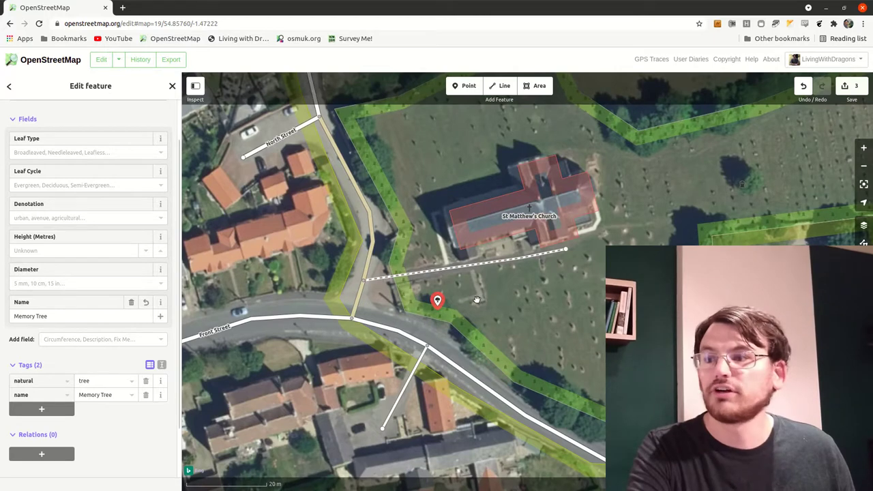
{"action": "left_click_drag", "start_coordinate": [353, 268], "coordinate": [534, 249]}
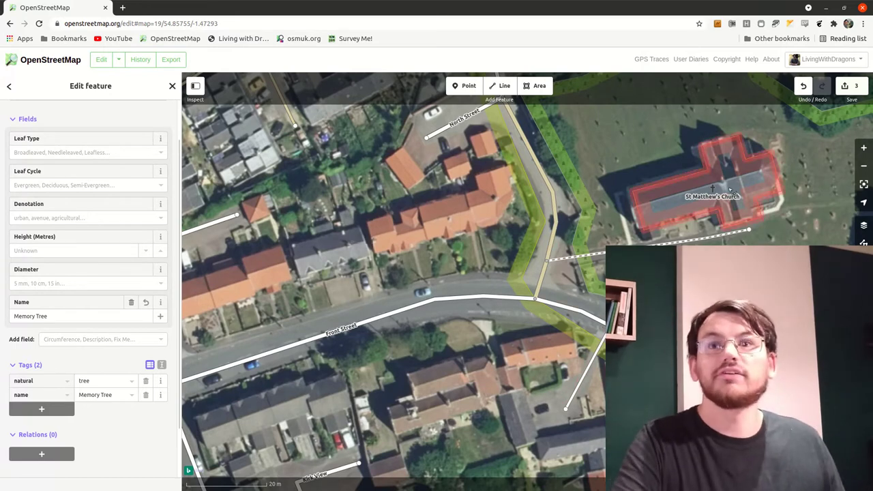
{"action": "left_click", "coordinate": [851, 89]}
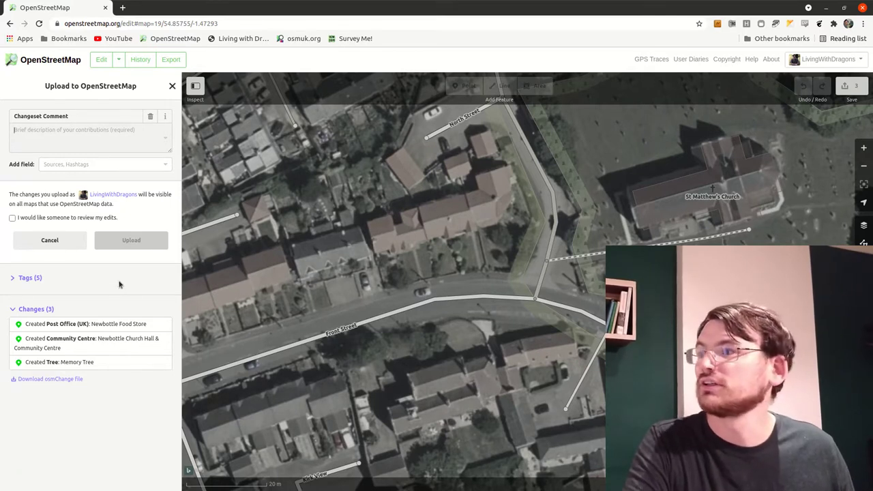
{"action": "left_click", "coordinate": [63, 137]}
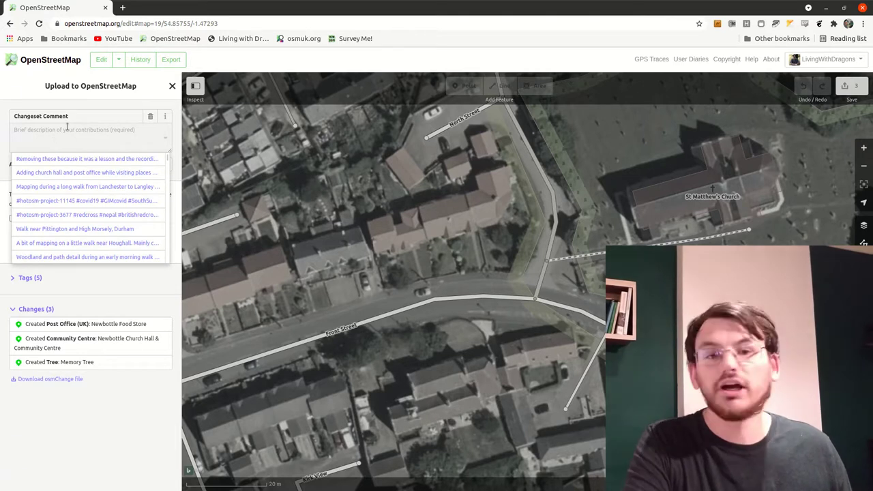
{"action": "left_click", "coordinate": [46, 173]}
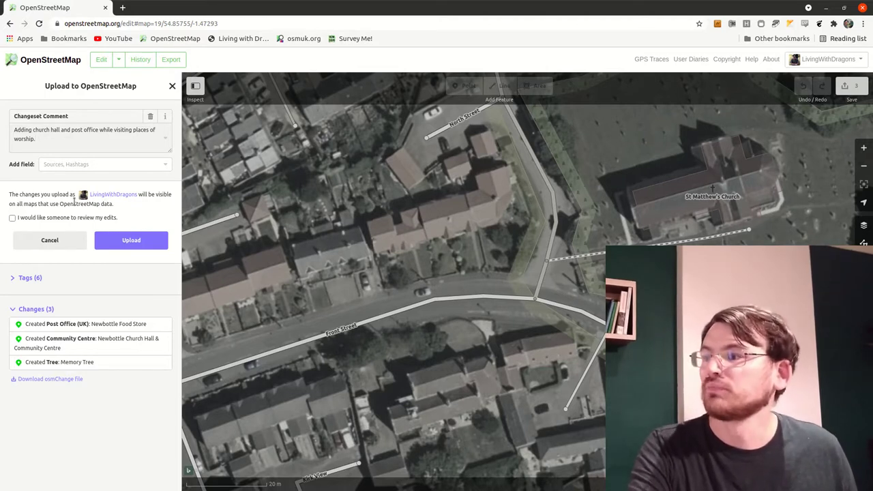
Request a review of the edits and upload the changeset to OpenStreetMap
{"action": "left_click", "coordinate": [13, 219]}
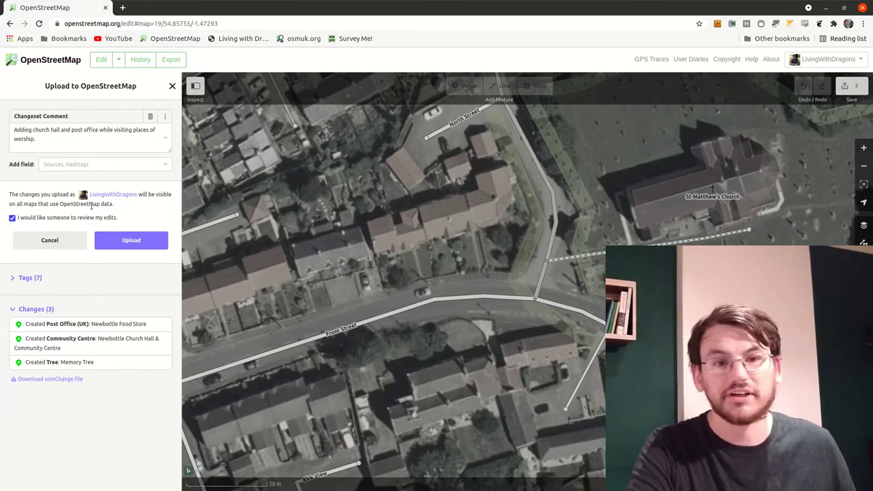
{"action": "mouse_move", "coordinate": [48, 217]}
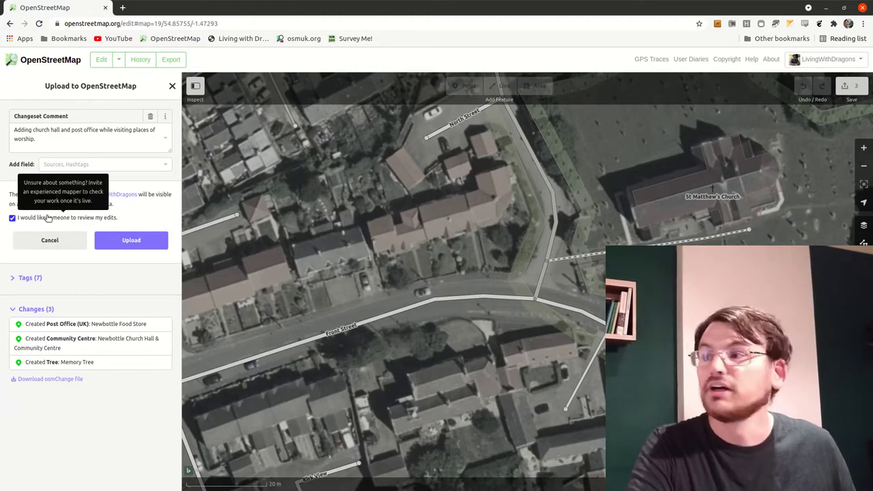
{"action": "left_click", "coordinate": [114, 240]}
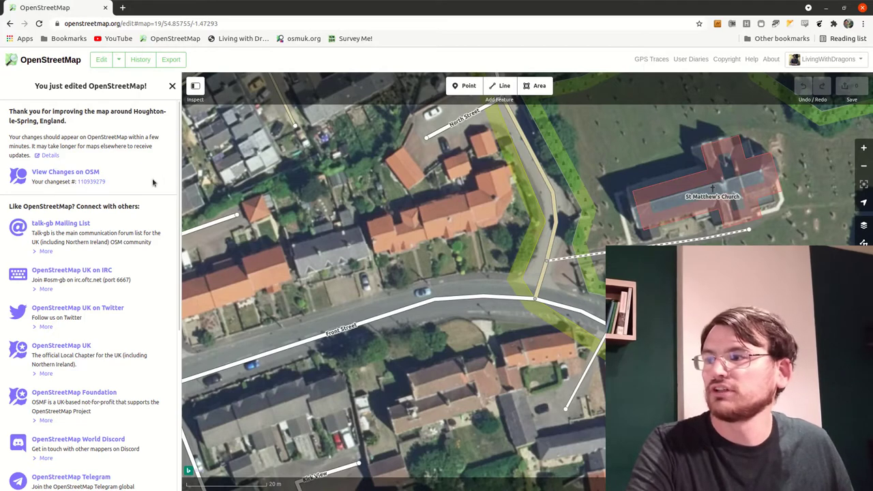
View the uploaded changeset on OpenStreetMap, reload its page, and close the changeset details
{"action": "left_click", "coordinate": [49, 176]}
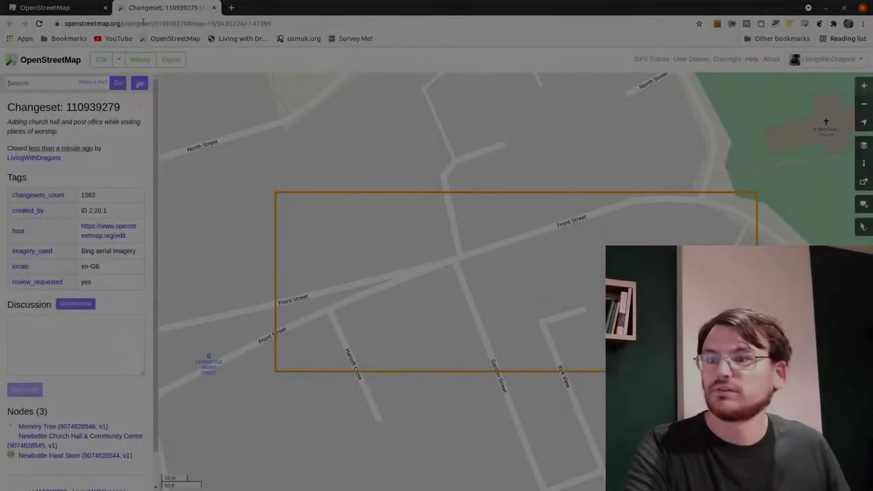
{"action": "left_click", "coordinate": [144, 23]}
{"action": "key", "text": "Return"}
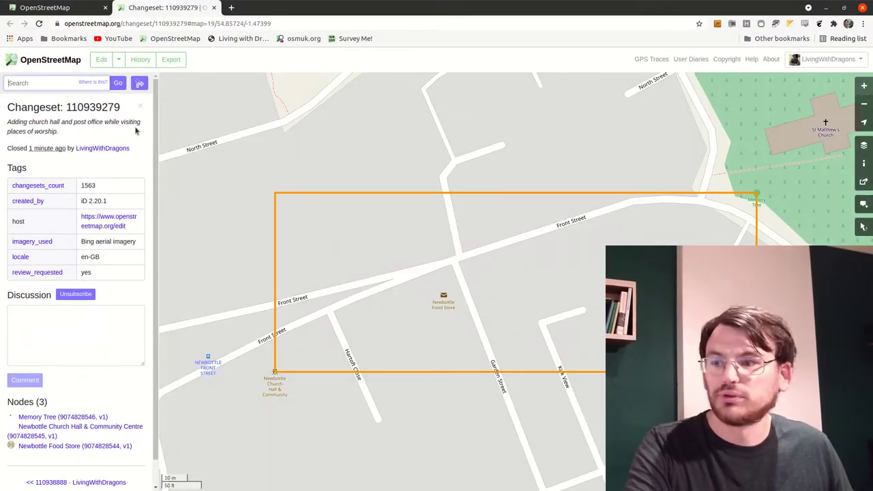
{"action": "left_click", "coordinate": [140, 107]}
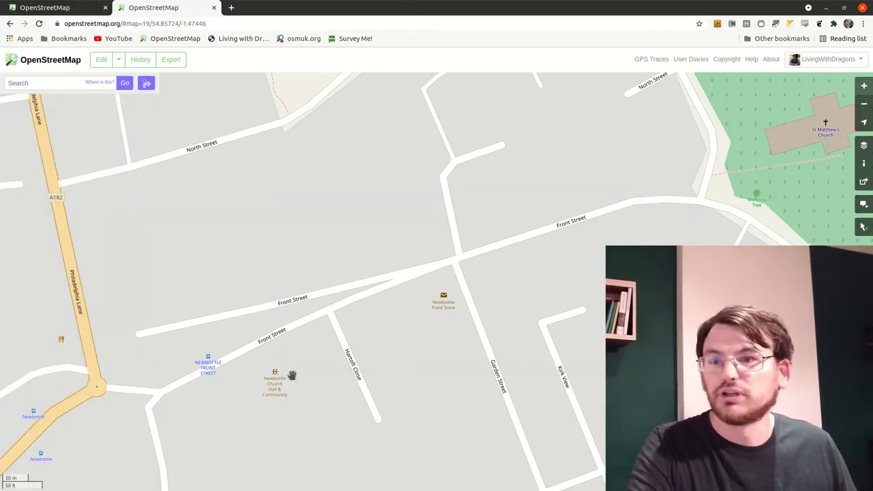
Check the rendered map along Front Street for the new food store, community centre and Memory Tree
{"action": "left_click_drag", "start_coordinate": [449, 300], "coordinate": [370, 331]}
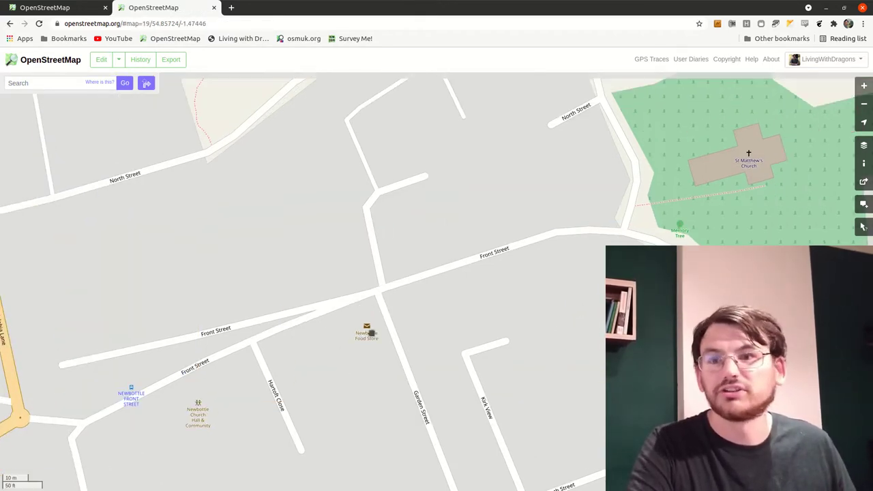
{"action": "left_click_drag", "start_coordinate": [687, 230], "coordinate": [662, 234]}
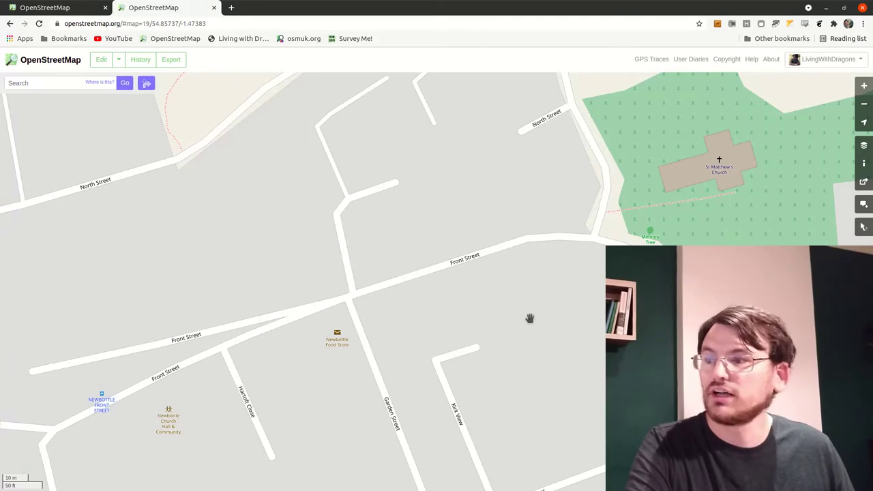
{"action": "left_click_drag", "start_coordinate": [354, 373], "coordinate": [438, 293]}
{"action": "left_click_drag", "start_coordinate": [275, 376], "coordinate": [415, 324]}
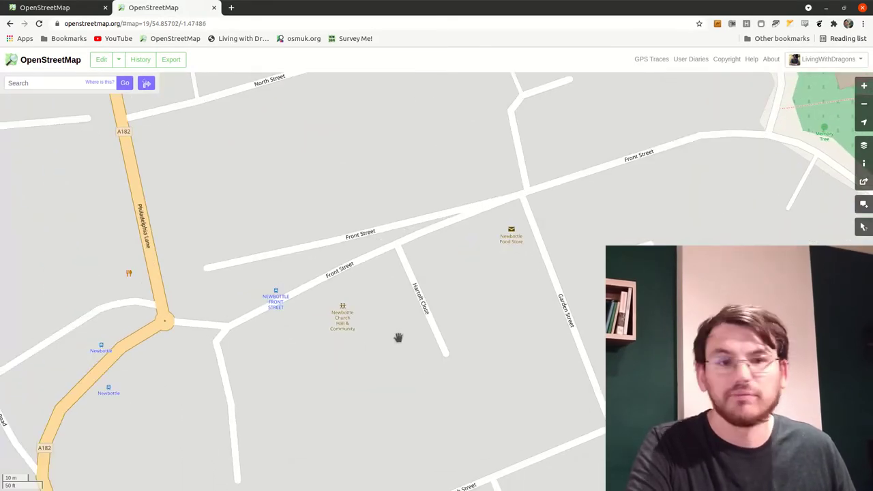
{"action": "left_click_drag", "start_coordinate": [285, 302], "coordinate": [179, 339]}
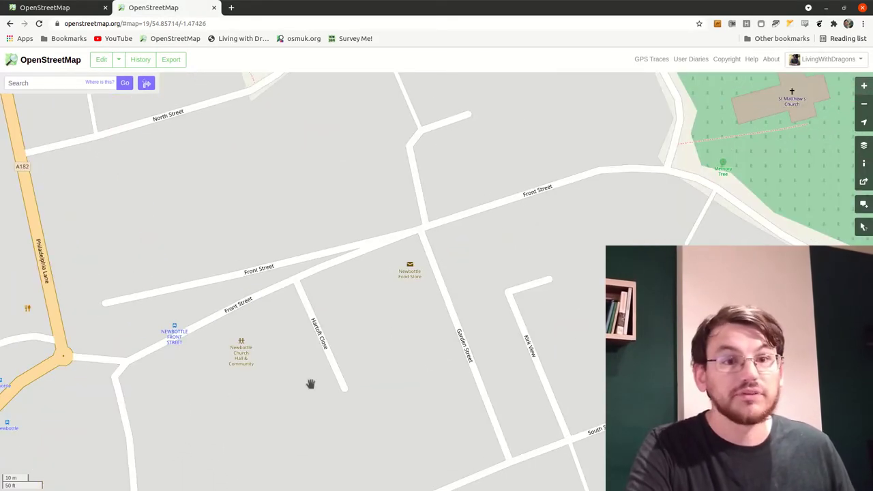
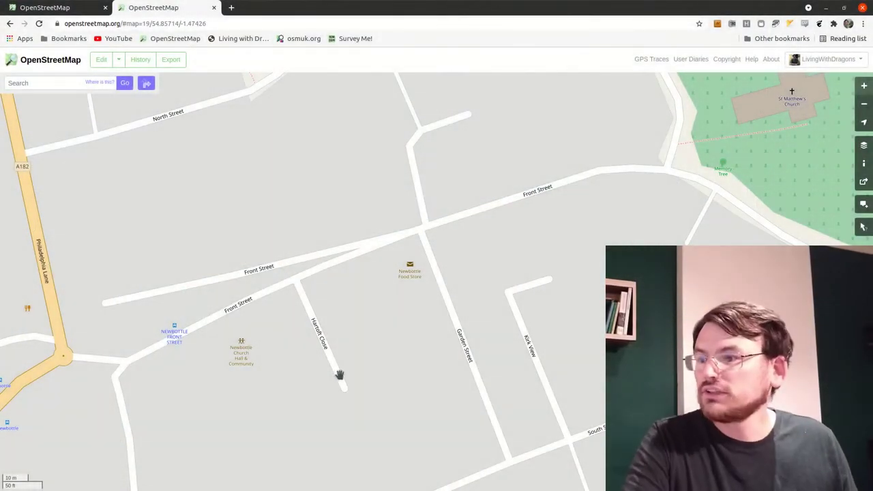
Look over the wider map west of Newbottle, from the A182 towards Westleigh Road and Coaley Lane
{"action": "left_click_drag", "start_coordinate": [332, 350], "coordinate": [446, 189]}
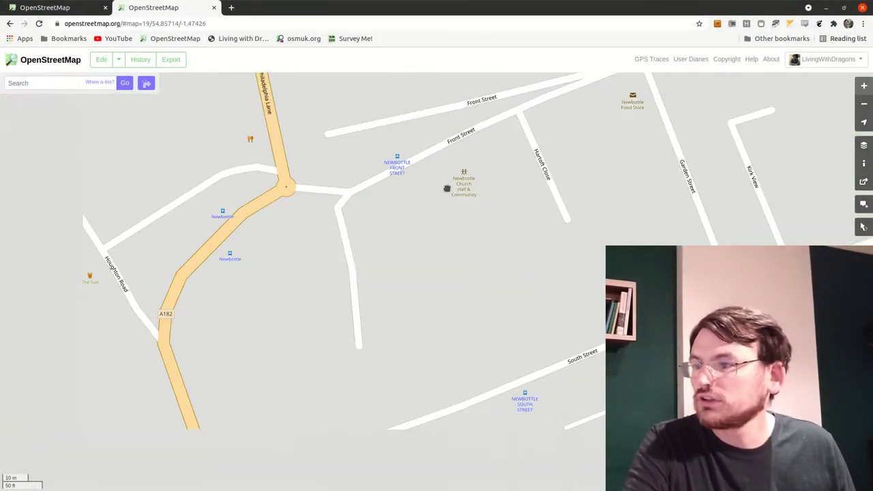
{"action": "scroll", "coordinate": [213, 328], "scroll_direction": "down", "scroll_amount": 1}
{"action": "left_click_drag", "start_coordinate": [211, 326], "coordinate": [302, 265]}
{"action": "left_click_drag", "start_coordinate": [306, 310], "coordinate": [340, 457]}
{"action": "left_click_drag", "start_coordinate": [188, 316], "coordinate": [300, 429]}
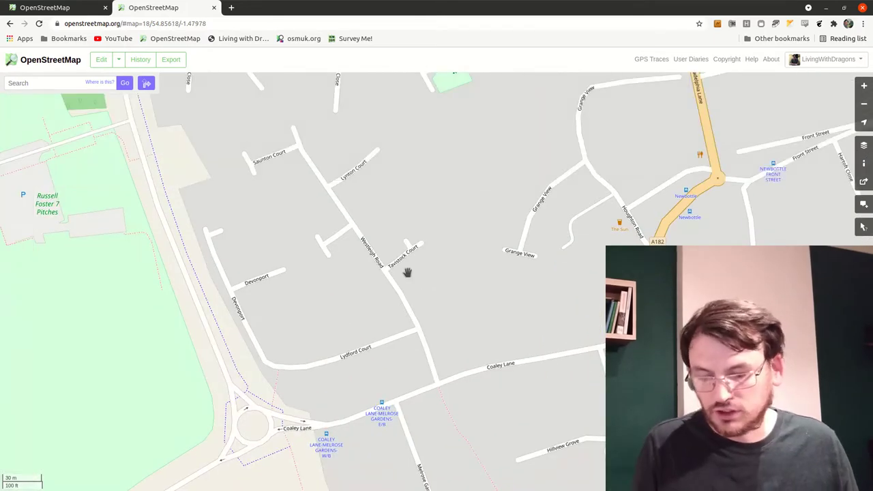
Find the main road between Newstead Road and Fairbairn Drive, south-west of Newbottle, and open that area in the map editor
{"action": "left_click_drag", "start_coordinate": [447, 287], "coordinate": [276, 296]}
{"action": "scroll", "coordinate": [277, 296], "scroll_direction": "down", "scroll_amount": 2}
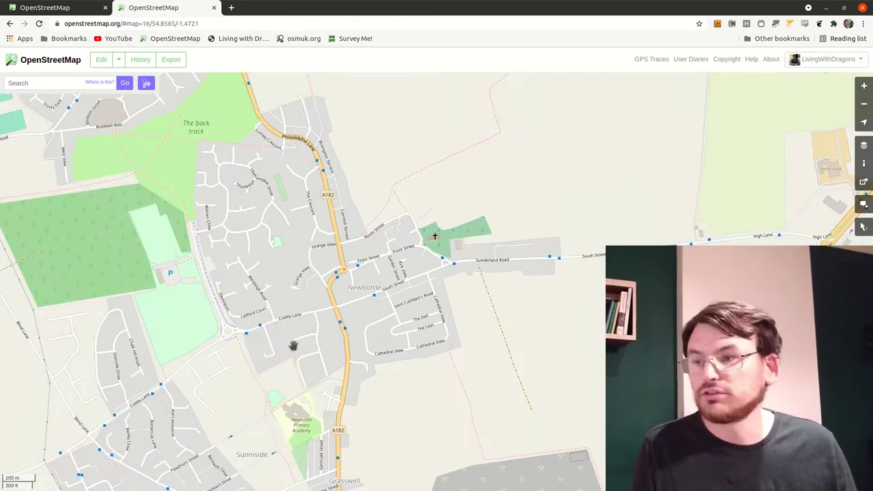
{"action": "left_click_drag", "start_coordinate": [279, 354], "coordinate": [364, 216]}
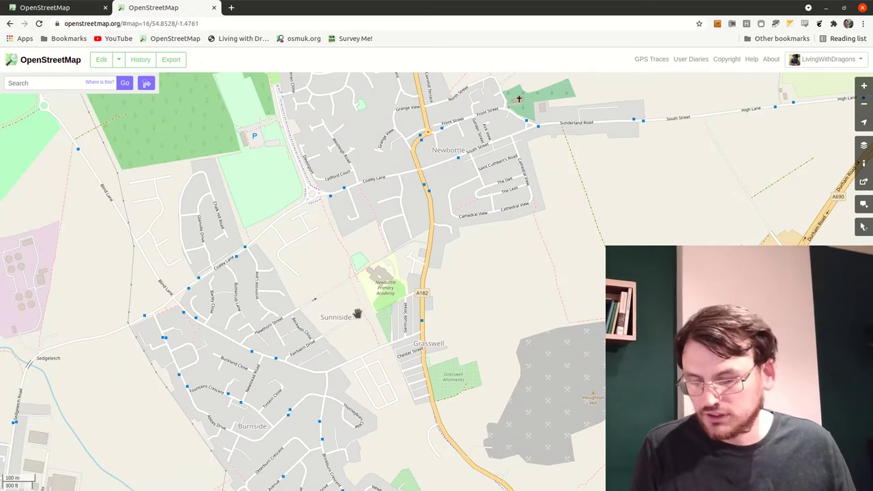
{"action": "left_click_drag", "start_coordinate": [356, 311], "coordinate": [376, 234]}
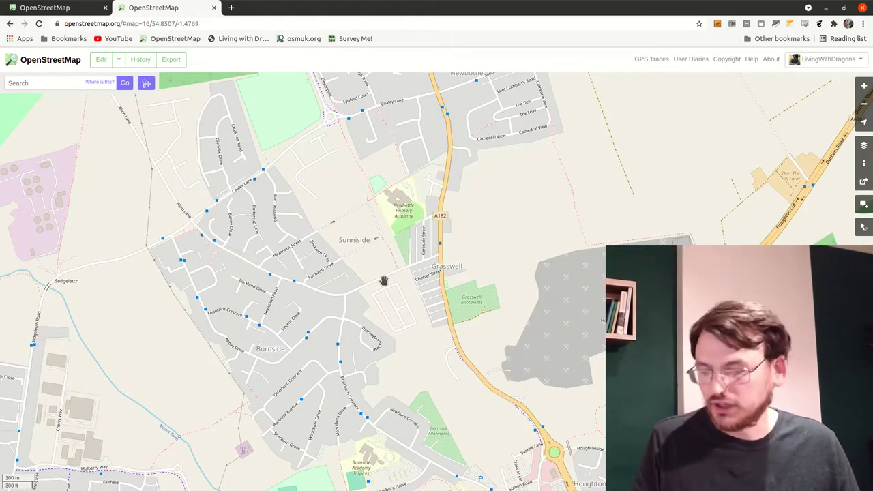
{"action": "scroll", "coordinate": [383, 281], "scroll_direction": "up", "scroll_amount": 1}
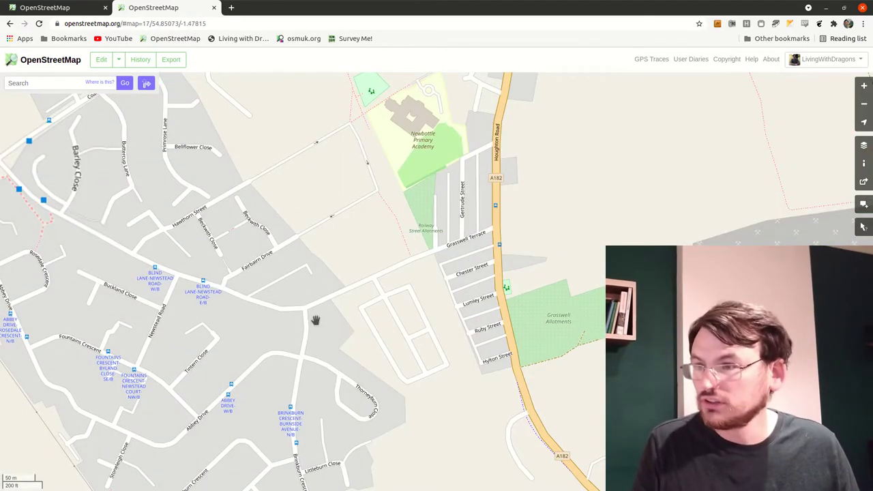
{"action": "left_click_drag", "start_coordinate": [280, 315], "coordinate": [377, 334]}
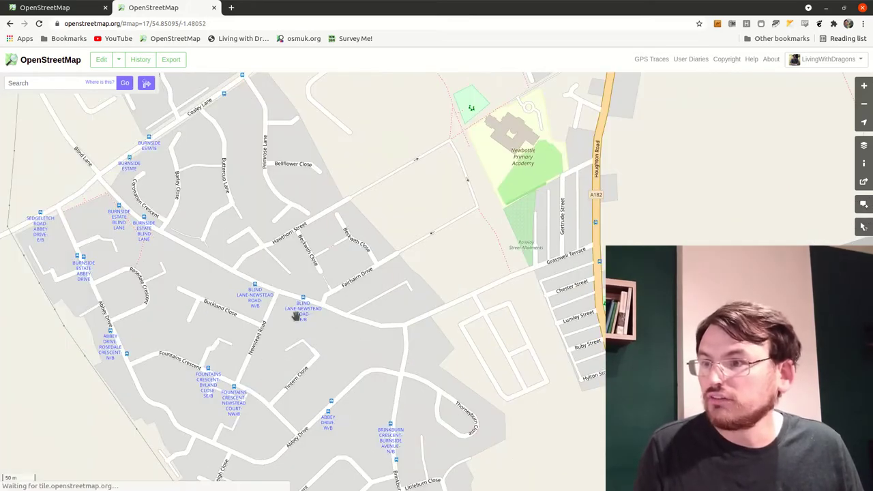
{"action": "scroll", "coordinate": [304, 305], "scroll_direction": "up", "scroll_amount": 1}
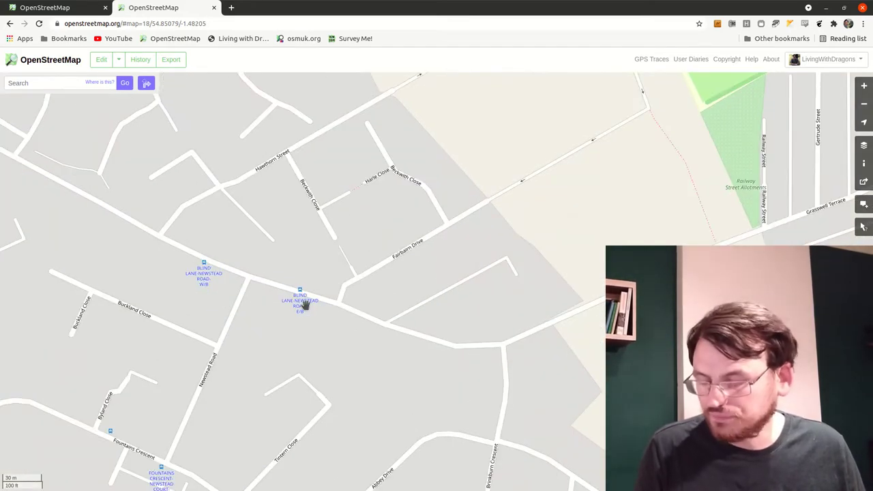
{"action": "scroll", "coordinate": [305, 305], "scroll_direction": "up", "scroll_amount": 1}
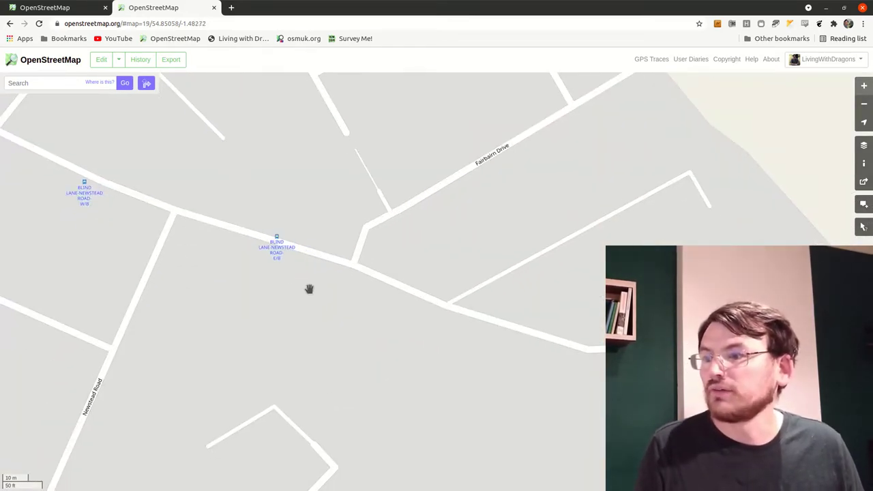
{"action": "scroll", "coordinate": [275, 306], "scroll_direction": "down", "scroll_amount": 1}
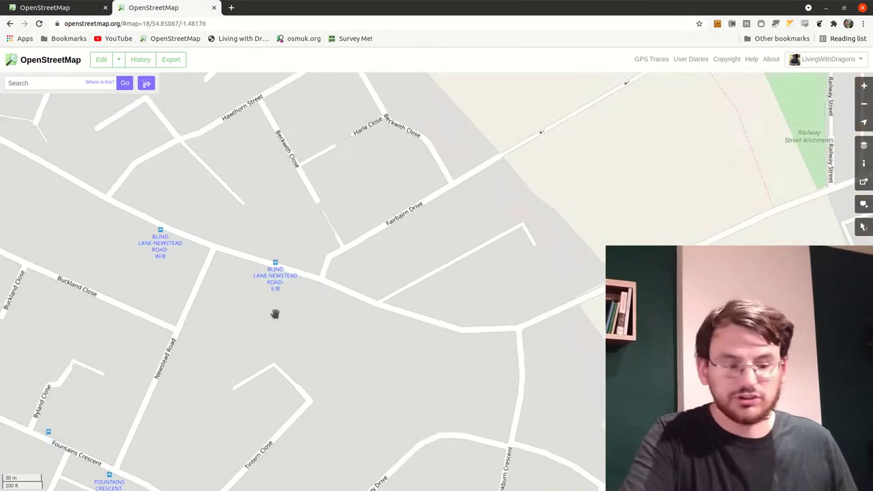
{"action": "scroll", "coordinate": [275, 314], "scroll_direction": "up", "scroll_amount": 1}
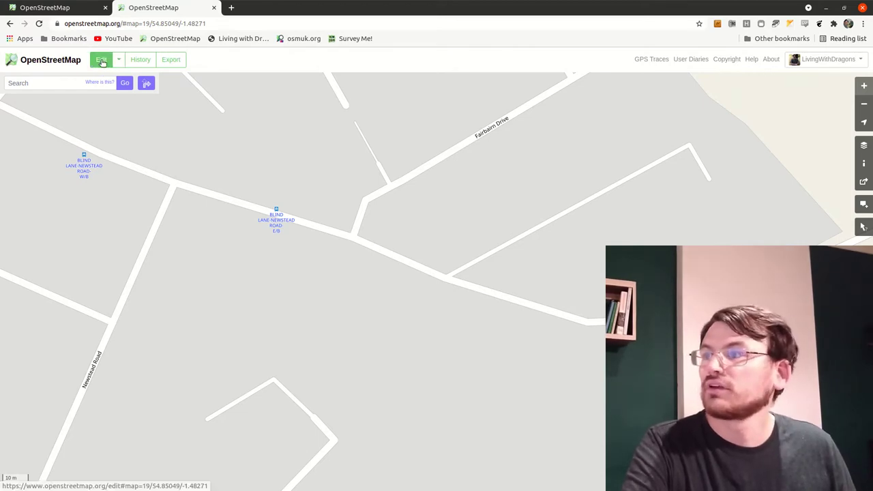
{"action": "left_click", "coordinate": [101, 61]}
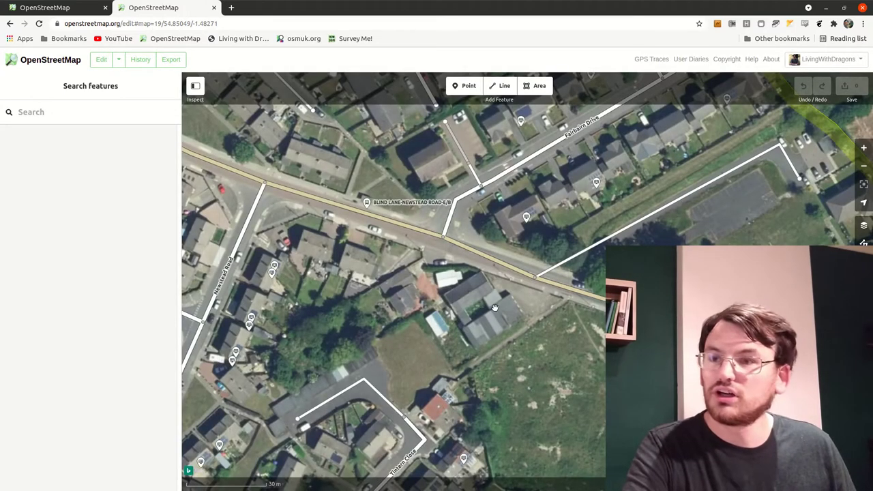
Examine the aerial imagery around the Blind Lane-Newstead Road bus stops and the large building opposite the Fairbairn Drive junction
{"action": "left_click_drag", "start_coordinate": [503, 308], "coordinate": [453, 308]}
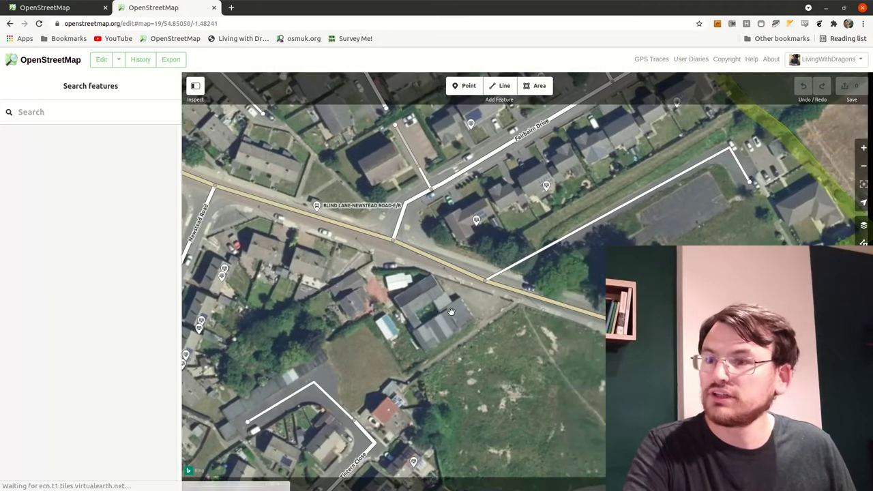
{"action": "scroll", "coordinate": [449, 308], "scroll_direction": "up", "scroll_amount": 1}
{"action": "scroll", "coordinate": [449, 308], "scroll_direction": "up", "scroll_amount": 3}
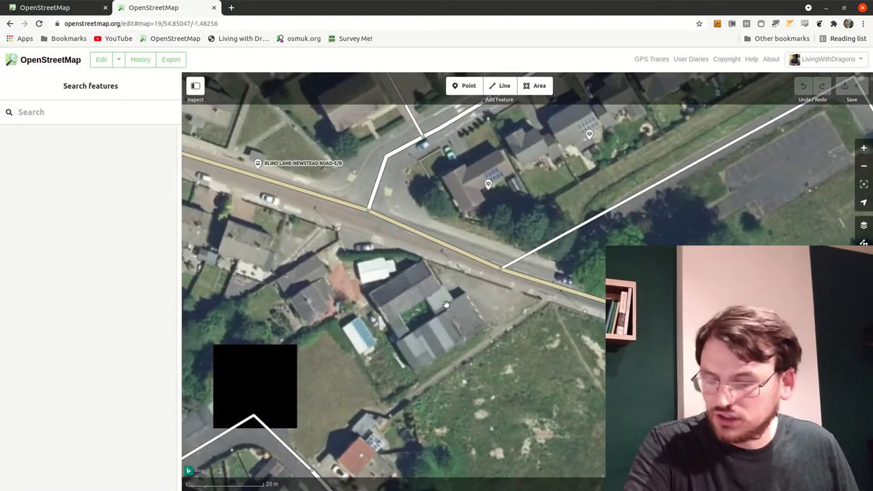
{"action": "left_click_drag", "start_coordinate": [430, 310], "coordinate": [488, 309]}
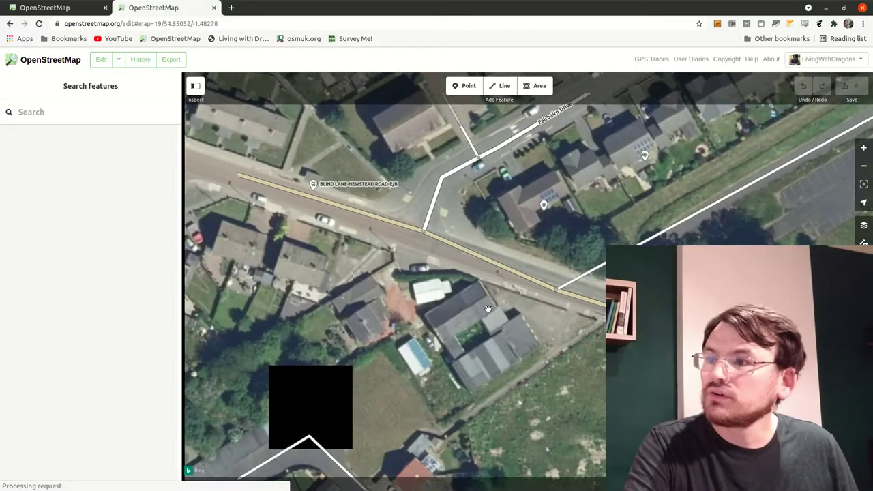
{"action": "left_click_drag", "start_coordinate": [270, 319], "coordinate": [540, 410]}
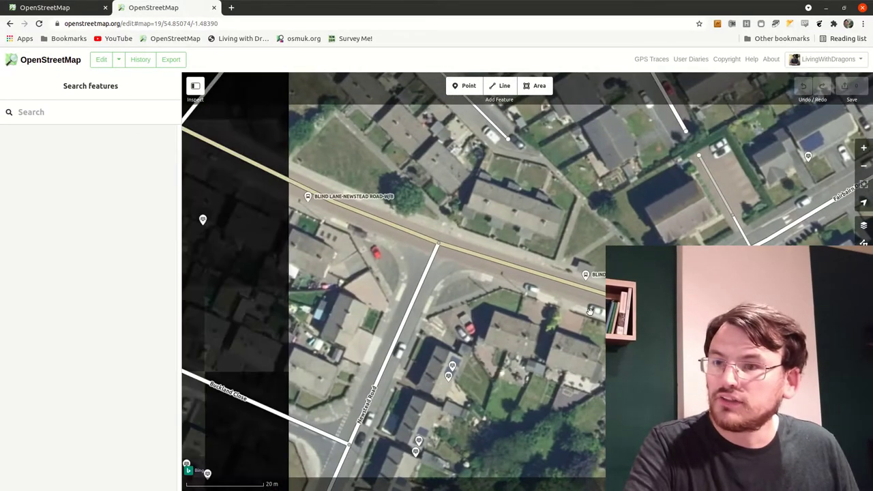
{"action": "left_click_drag", "start_coordinate": [587, 281], "coordinate": [362, 244]}
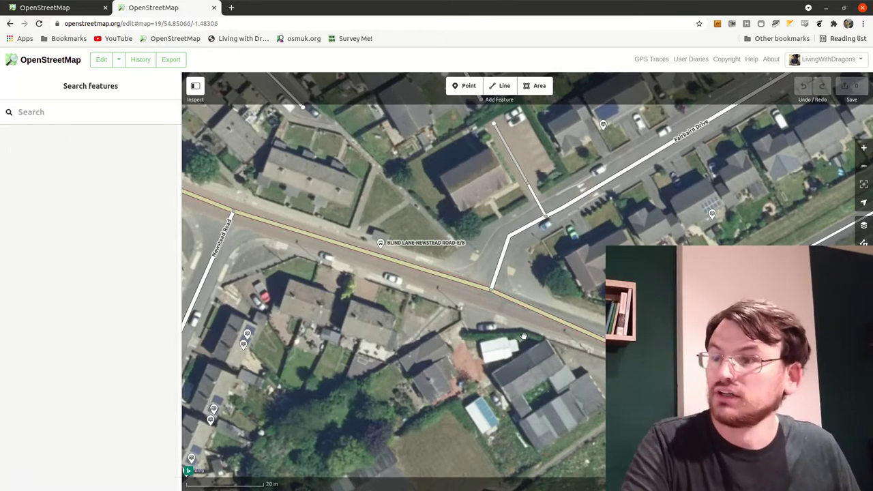
{"action": "scroll", "coordinate": [448, 291], "scroll_direction": "right", "scroll_amount": 5}
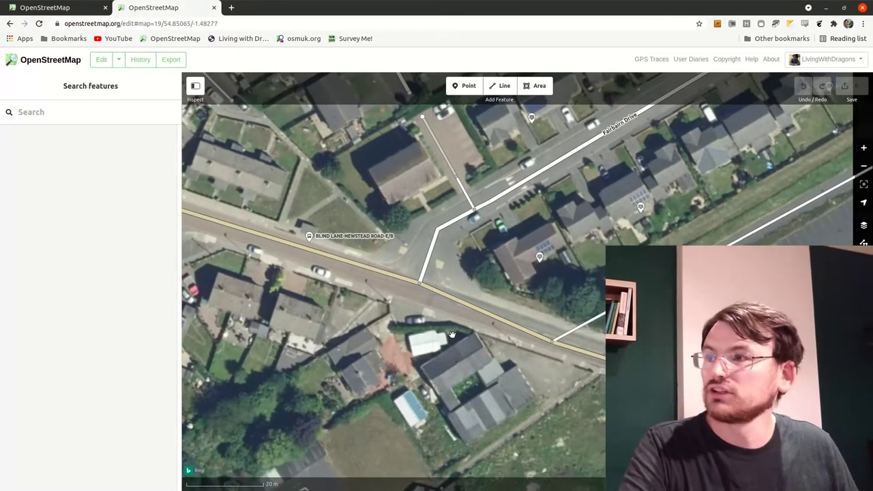
{"action": "scroll", "coordinate": [409, 300], "scroll_direction": "right", "scroll_amount": 2}
{"action": "scroll", "coordinate": [410, 300], "scroll_direction": "down", "scroll_amount": 2}
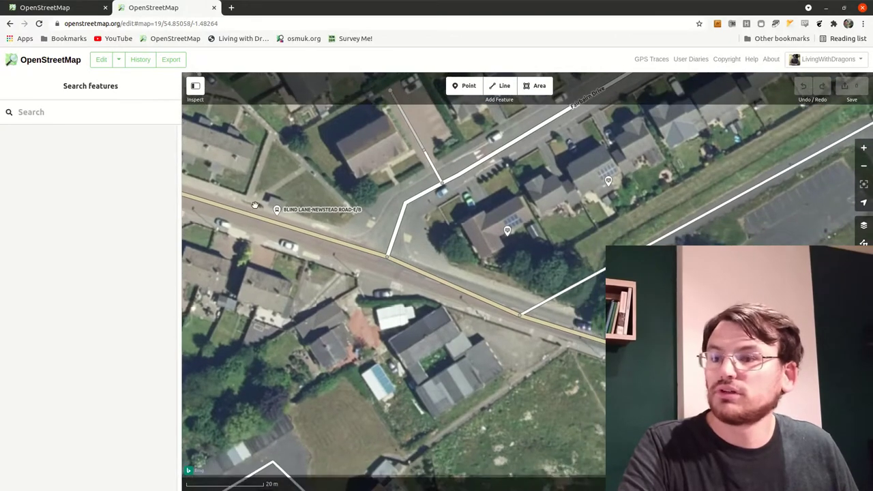
{"action": "scroll", "coordinate": [456, 343], "scroll_direction": "left", "scroll_amount": 2}
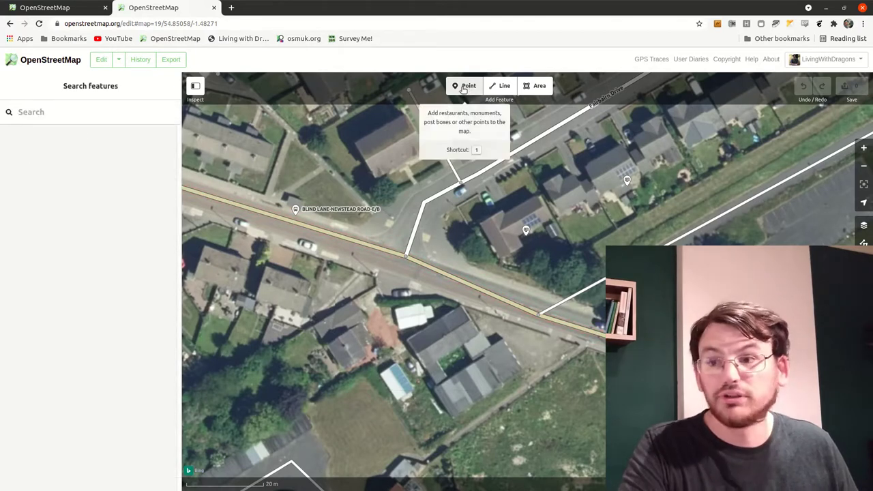
Add a point on the large building opposite the Fairbairn Drive junction and set its feature type to Christian Church
{"action": "left_click", "coordinate": [463, 87]}
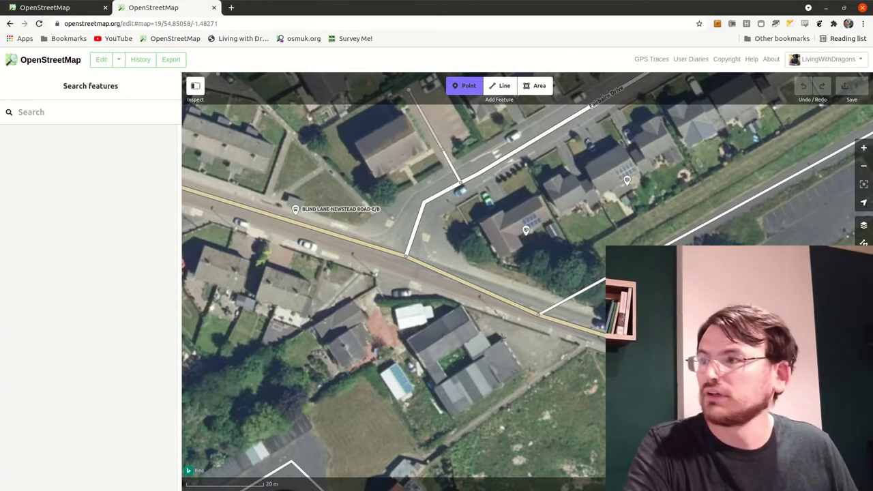
{"action": "left_click", "coordinate": [495, 336]}
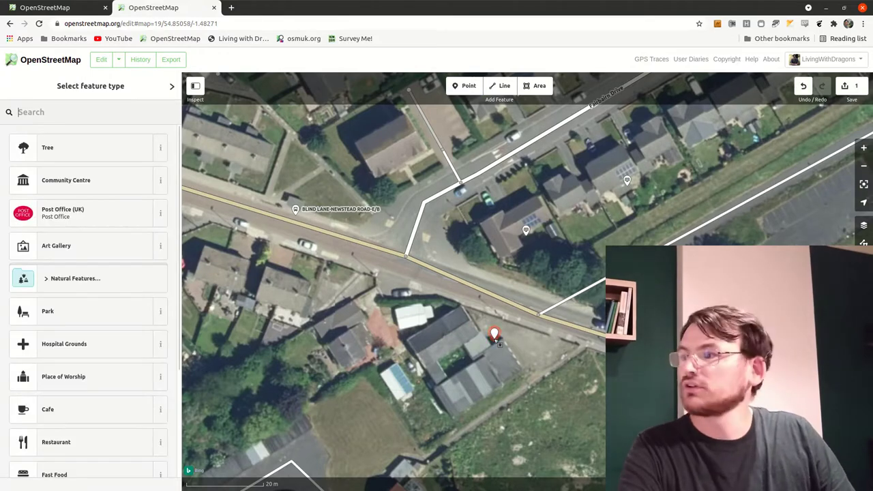
{"action": "type", "text": "ch"}
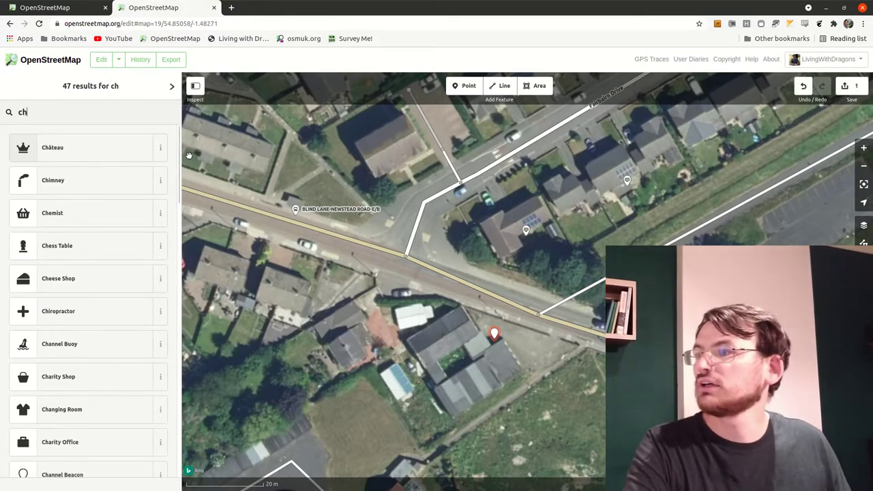
{"action": "type", "text": "ur"}
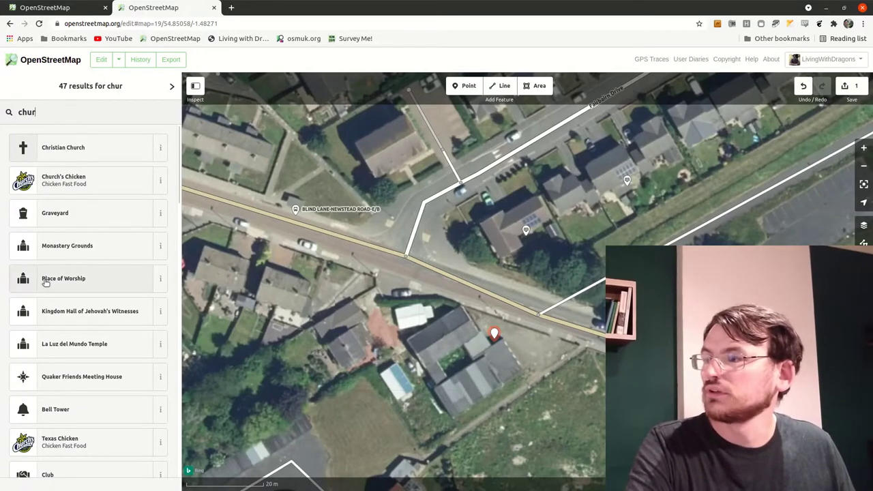
{"action": "left_click", "coordinate": [82, 148]}
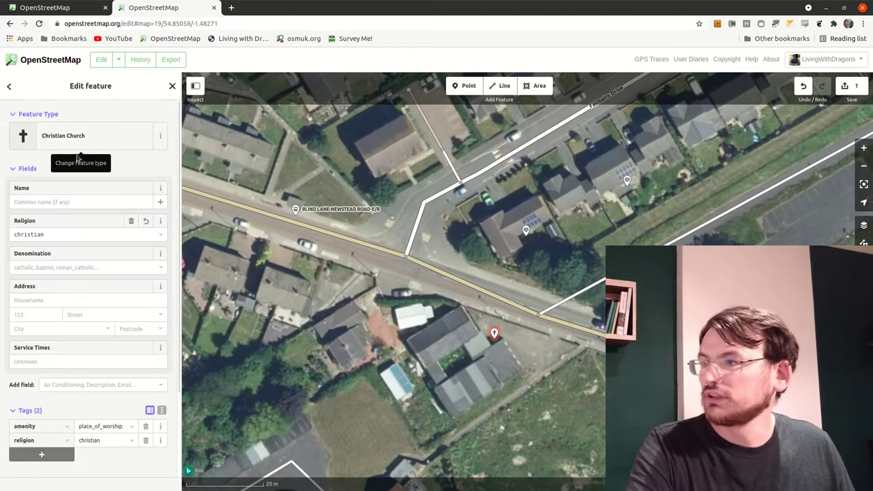
Name the church point "Sunniside Methodist Church"
{"action": "left_click", "coordinate": [34, 201]}
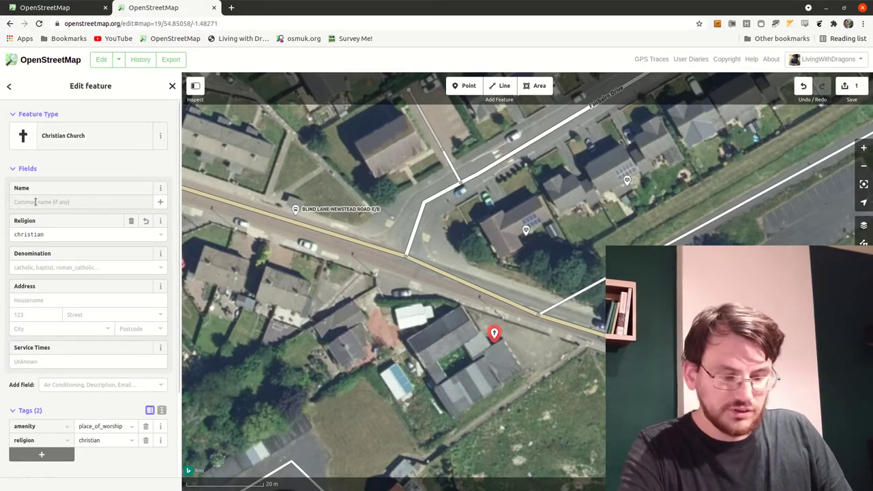
{"action": "type", "text": "Sun"}
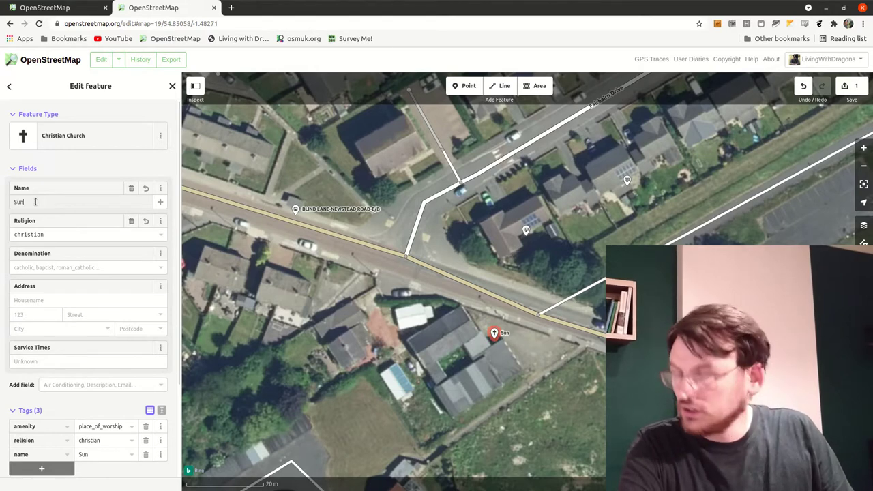
{"action": "type", "text": "niside"}
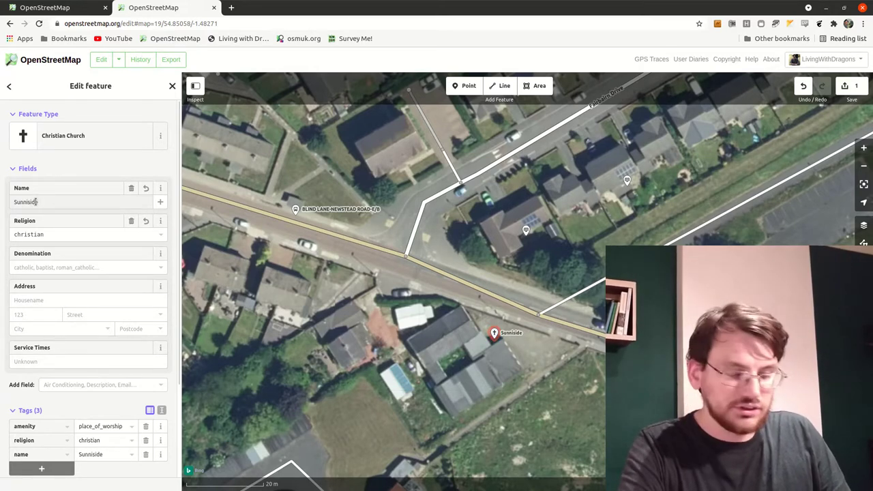
{"action": "type", "text": " M"}
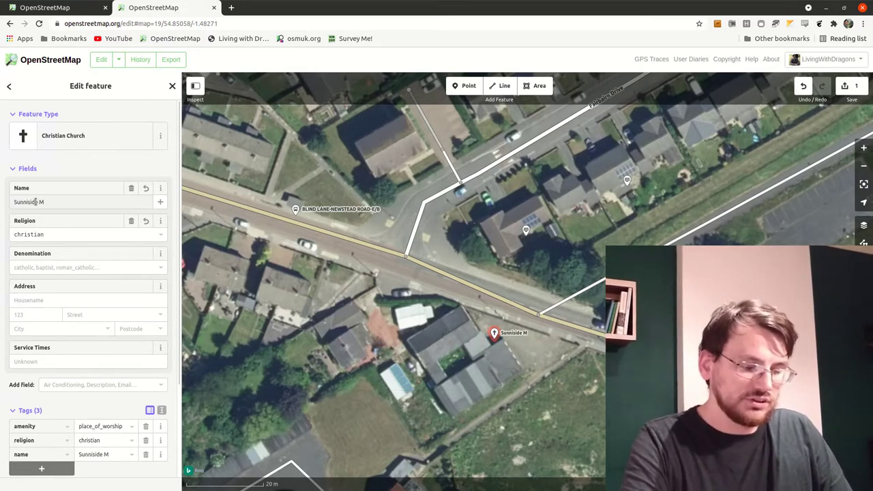
{"action": "type", "text": "ethodist Church"}
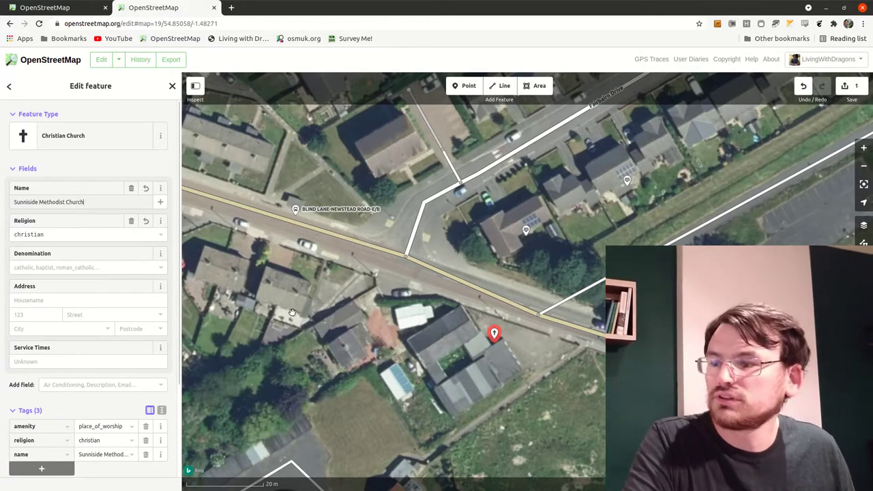
Set the church's denomination to methodist and review its remaining fields and tags
{"action": "left_click_drag", "start_coordinate": [325, 252], "coordinate": [464, 371]}
{"action": "scroll", "coordinate": [464, 372], "scroll_direction": "down", "scroll_amount": 3}
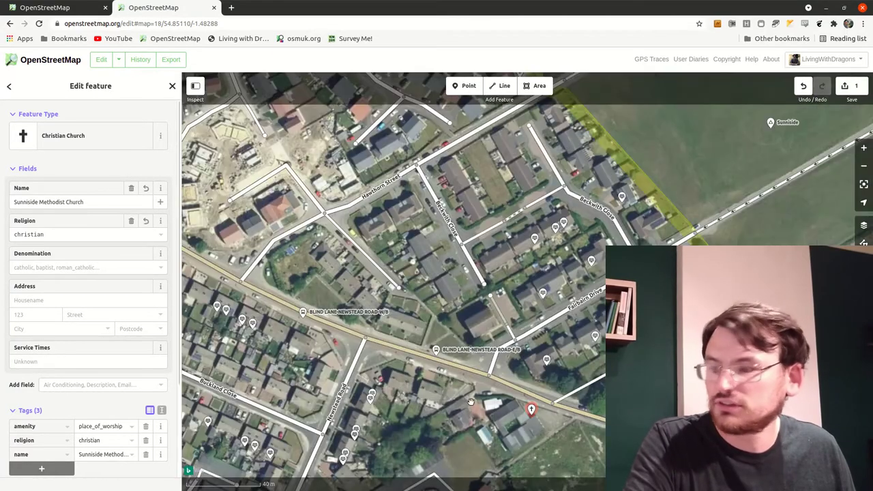
{"action": "left_click_drag", "start_coordinate": [528, 422], "coordinate": [456, 346]}
{"action": "scroll", "coordinate": [456, 346], "scroll_direction": "up", "scroll_amount": 3}
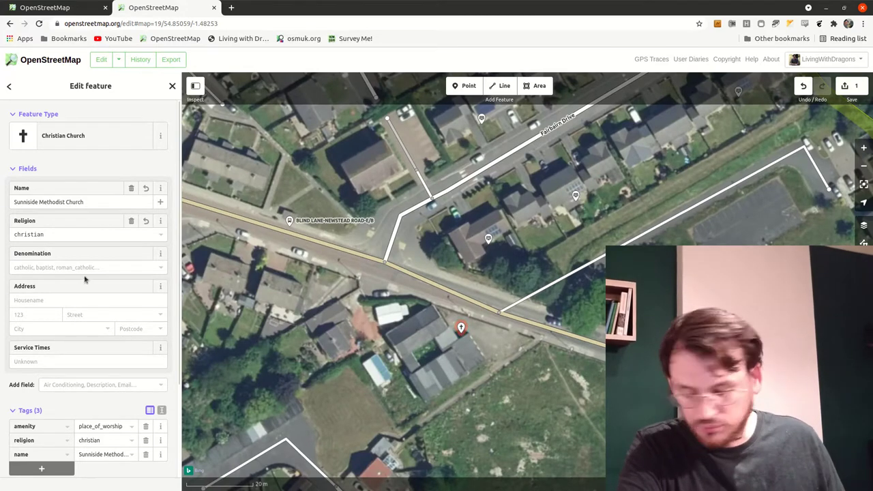
{"action": "left_click", "coordinate": [58, 269]}
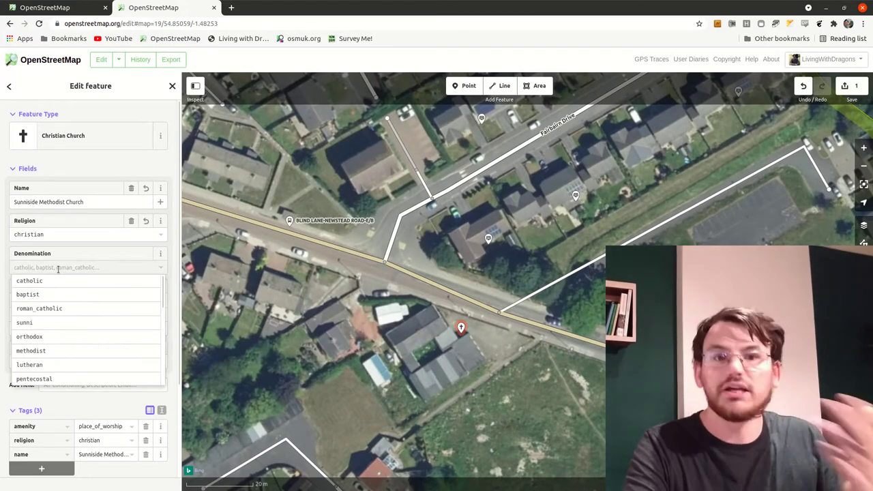
{"action": "type", "text": "mee"}
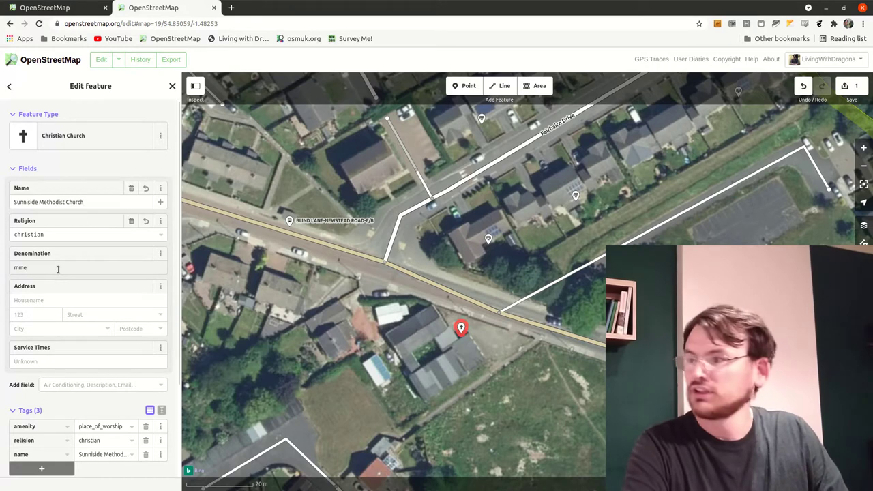
{"action": "key", "text": "BackSpace"}
{"action": "key", "text": "BackSpace"}
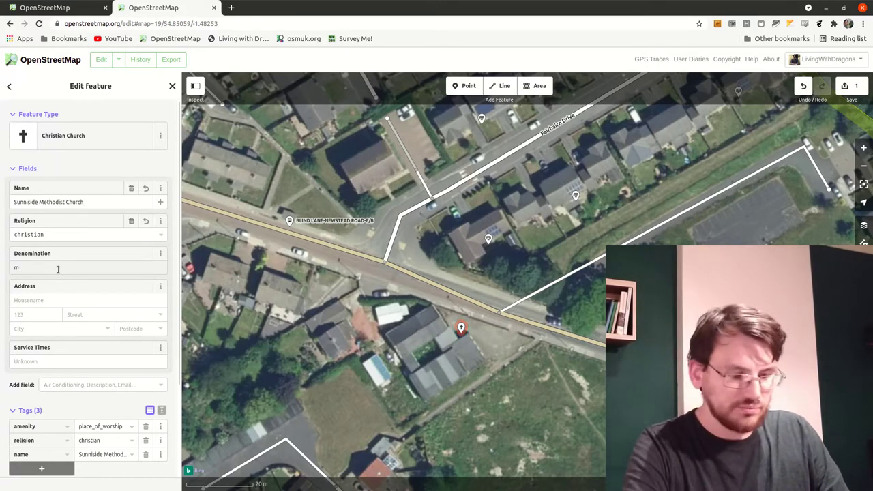
{"action": "type", "text": "ethod"}
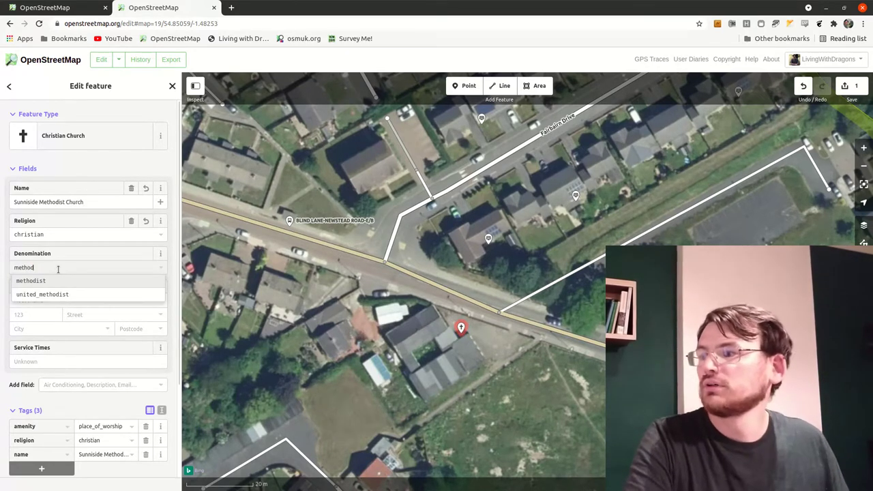
{"action": "type", "text": "ist"}
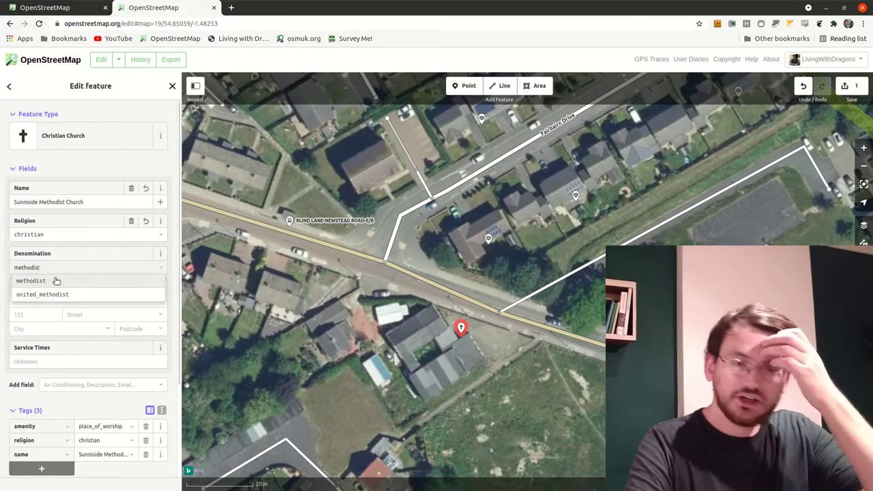
{"action": "left_click", "coordinate": [55, 281]}
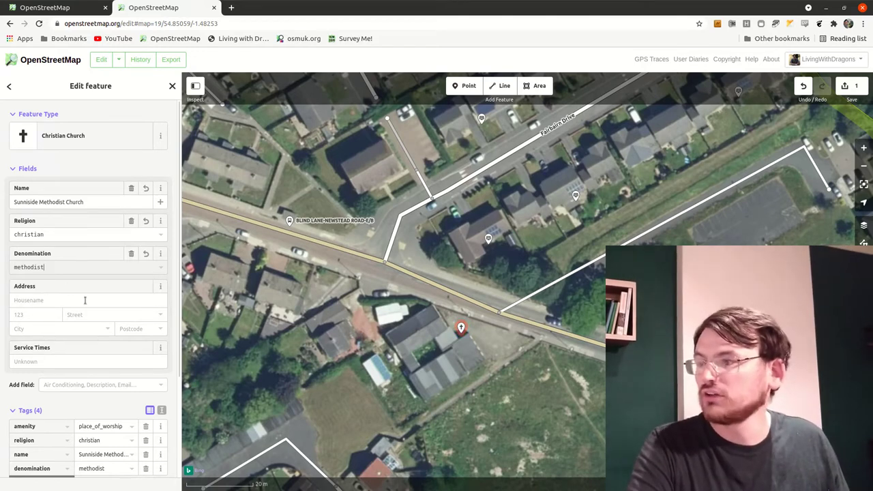
{"action": "scroll", "coordinate": [56, 269], "scroll_direction": "down", "scroll_amount": 1}
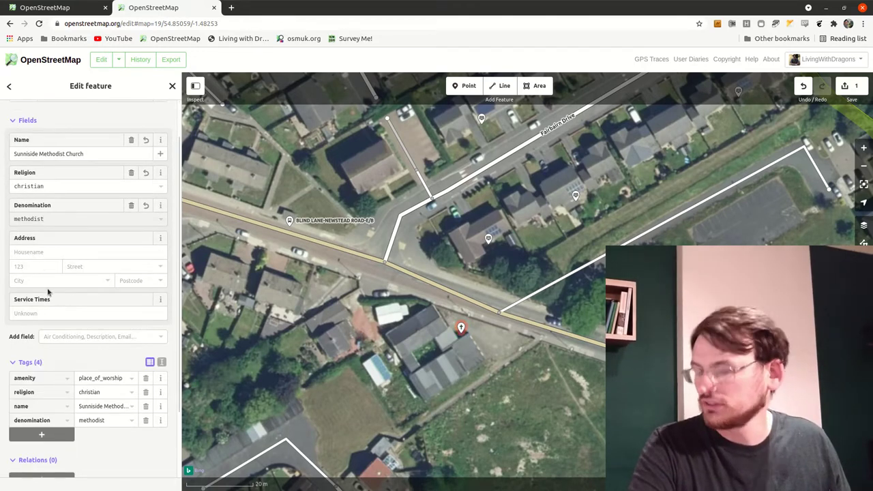
{"action": "scroll", "coordinate": [48, 291], "scroll_direction": "down", "scroll_amount": 1}
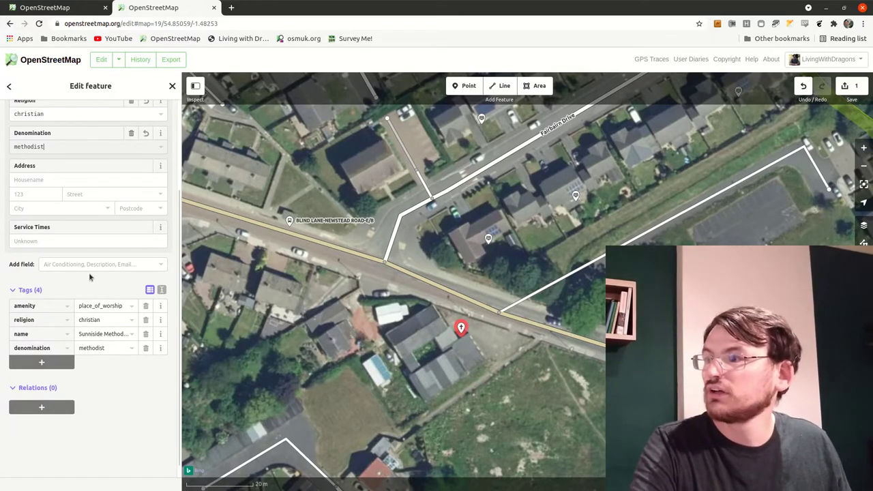
{"action": "scroll", "coordinate": [78, 286], "scroll_direction": "up", "scroll_amount": 2}
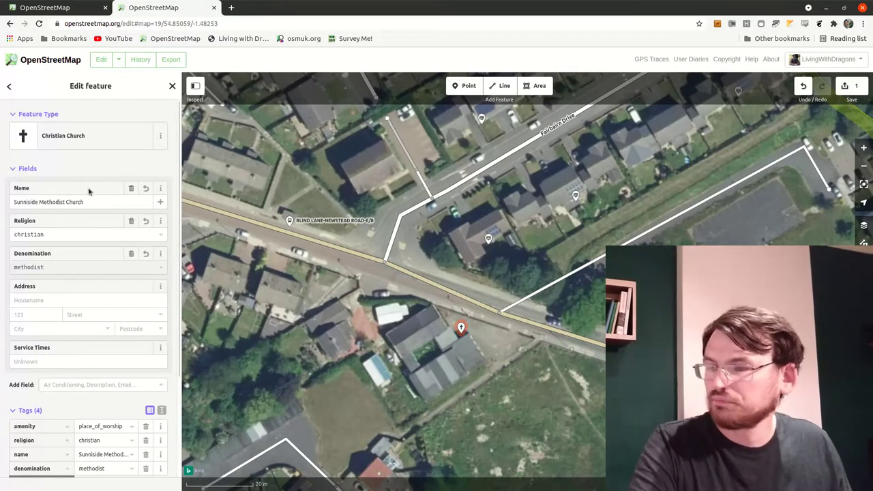
{"action": "scroll", "coordinate": [46, 329], "scroll_direction": "down", "scroll_amount": 2}
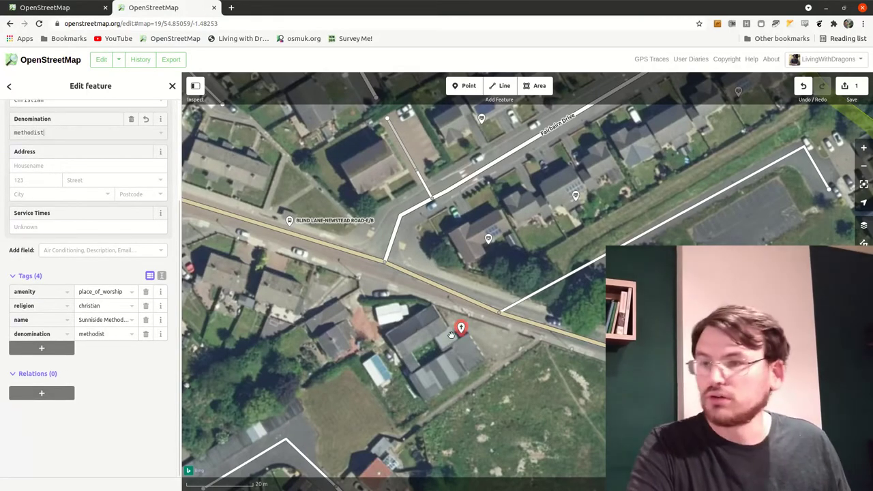
Draw a line from the main road just east of Sunniside Methodist Church, along the field edge and past the house, to Tintern Close
{"action": "scroll", "coordinate": [428, 346], "scroll_direction": "down", "scroll_amount": 1}
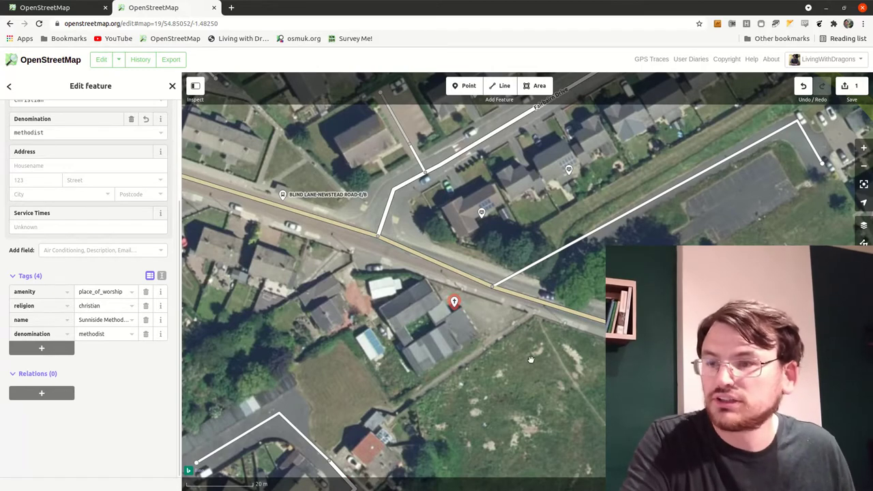
{"action": "scroll", "coordinate": [493, 327], "scroll_direction": "right", "scroll_amount": 1}
{"action": "scroll", "coordinate": [492, 327], "scroll_direction": "right", "scroll_amount": 2}
{"action": "scroll", "coordinate": [493, 327], "scroll_direction": "down", "scroll_amount": 1}
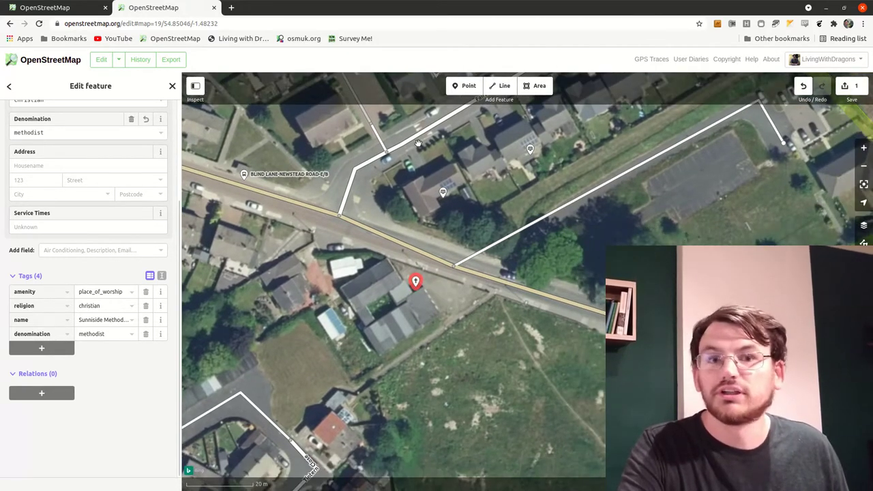
{"action": "left_click", "coordinate": [493, 87]}
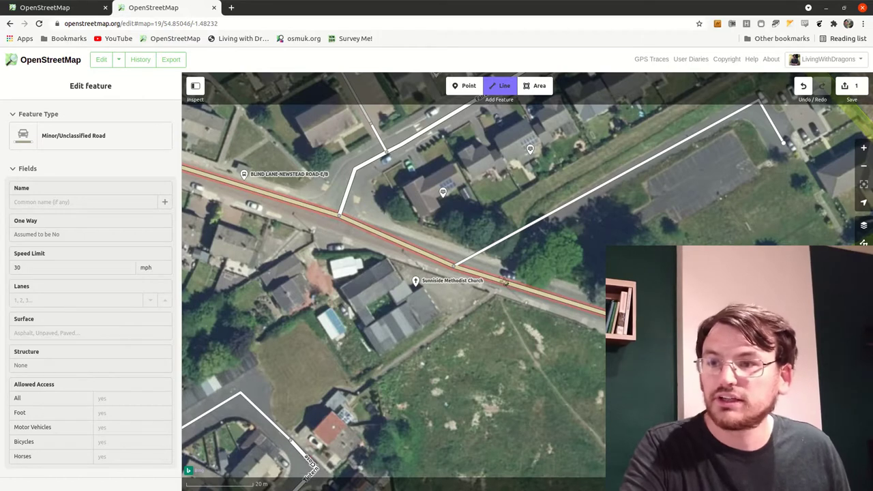
{"action": "left_click", "coordinate": [504, 282]}
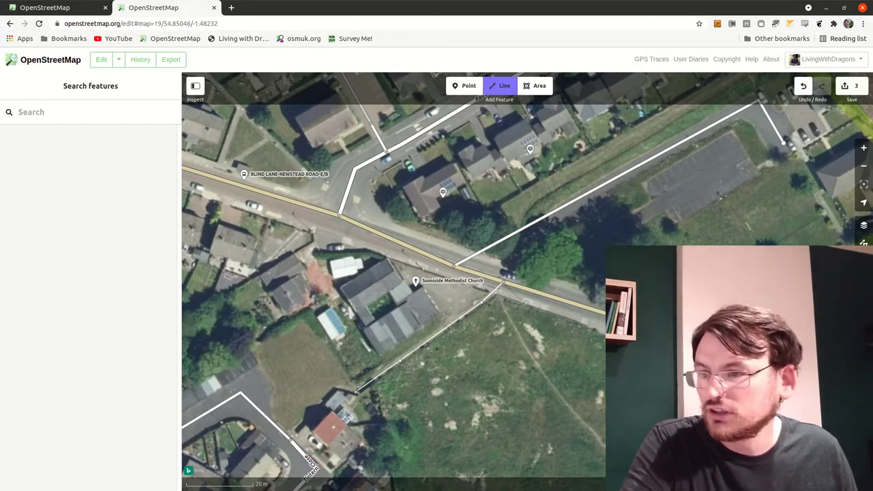
{"action": "left_click", "coordinate": [356, 390]}
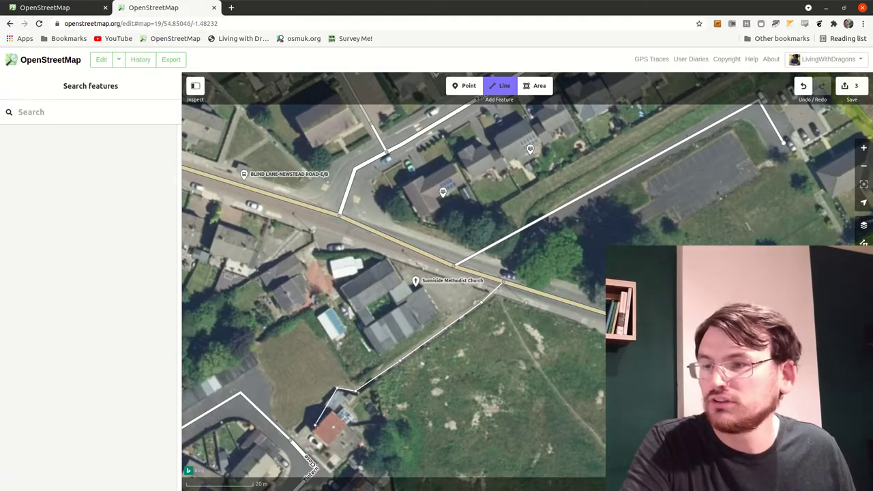
{"action": "mouse_move", "coordinate": [339, 388]}
{"action": "left_mouse_down"}
{"action": "mouse_move", "coordinate": [385, 309]}
{"action": "mouse_move", "coordinate": [425, 282]}
{"action": "left_mouse_up"}
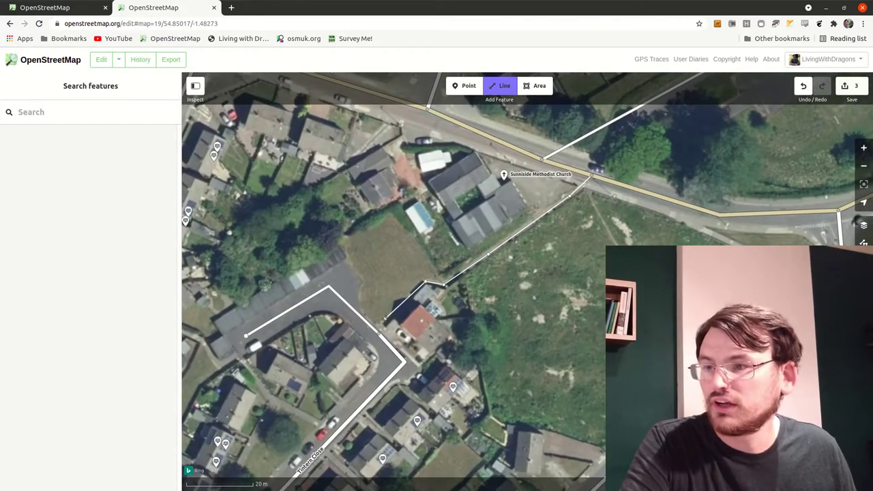
{"action": "left_click", "coordinate": [380, 334]}
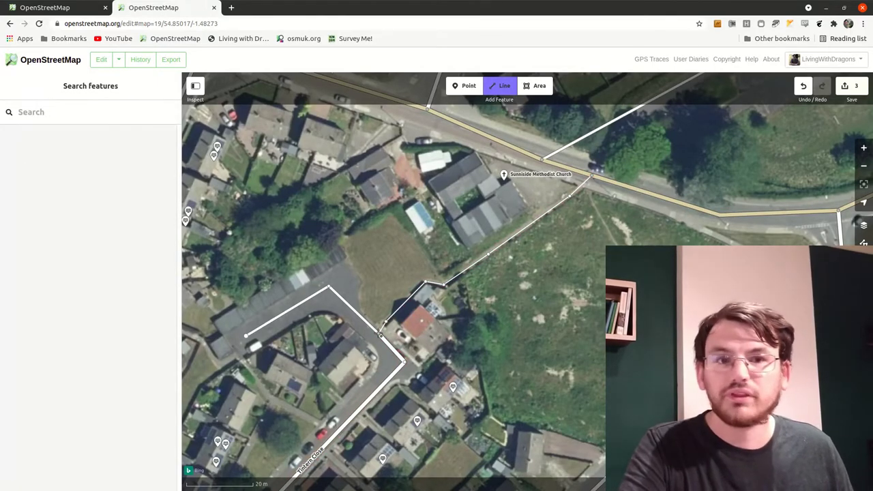
{"action": "left_click", "coordinate": [379, 334]}
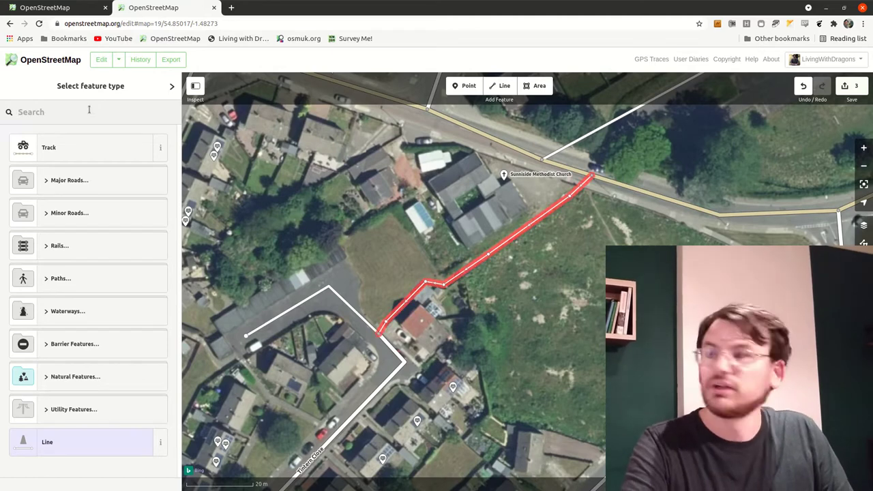
Set the new line's feature type to Foot Path and check its course against the surrounding imagery
{"action": "type", "text": "foot"}
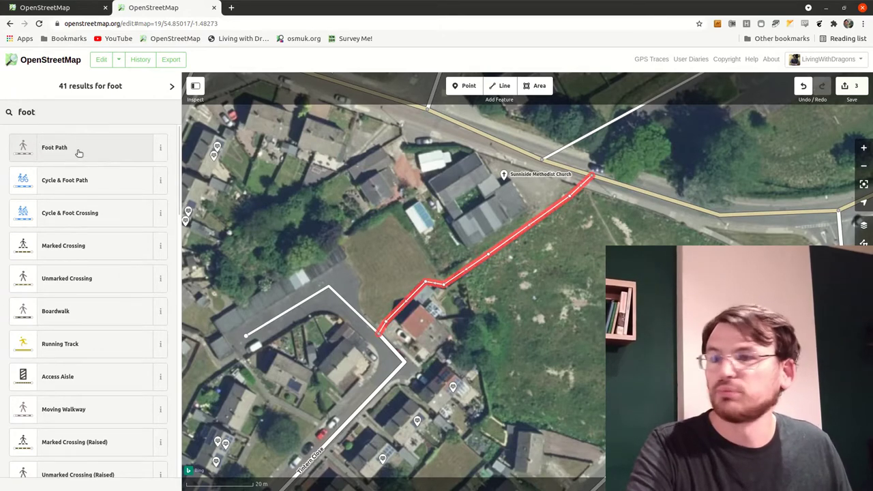
{"action": "left_click", "coordinate": [79, 149]}
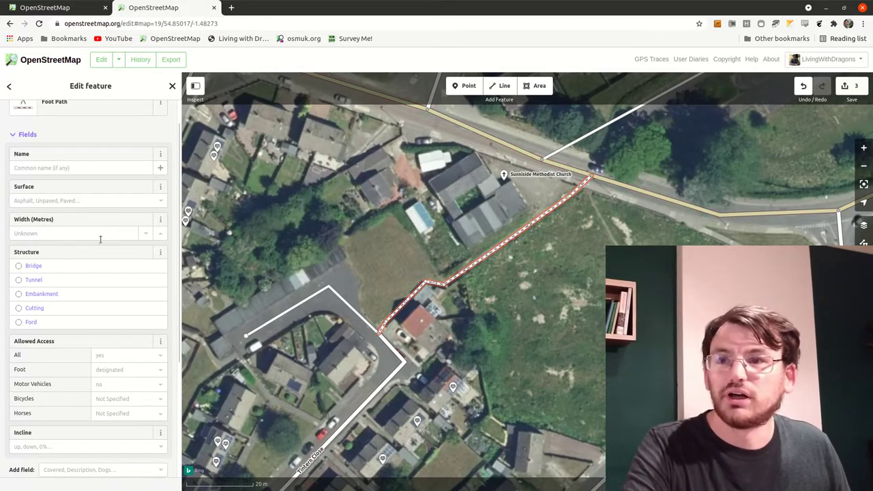
{"action": "left_click_drag", "start_coordinate": [524, 229], "coordinate": [488, 300]}
{"action": "left_click_drag", "start_coordinate": [534, 345], "coordinate": [407, 305]}
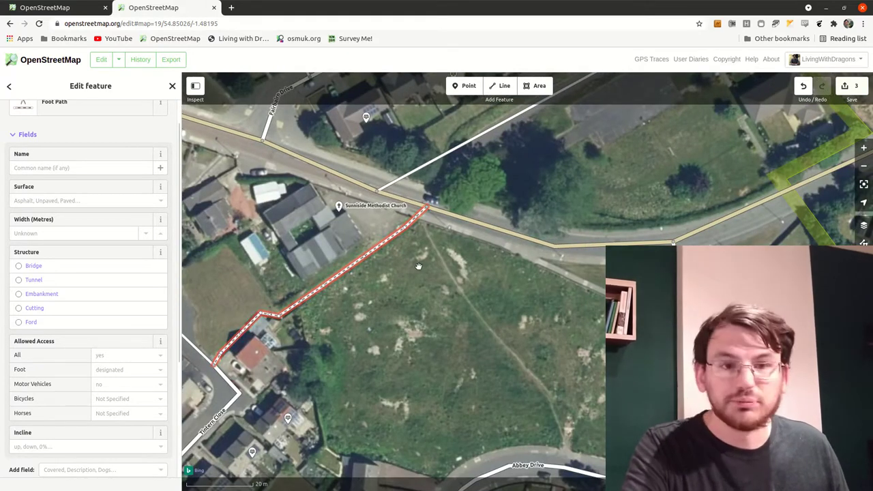
{"action": "scroll", "coordinate": [414, 267], "scroll_direction": "down", "scroll_amount": 1}
{"action": "left_click_drag", "start_coordinate": [299, 263], "coordinate": [406, 339]}
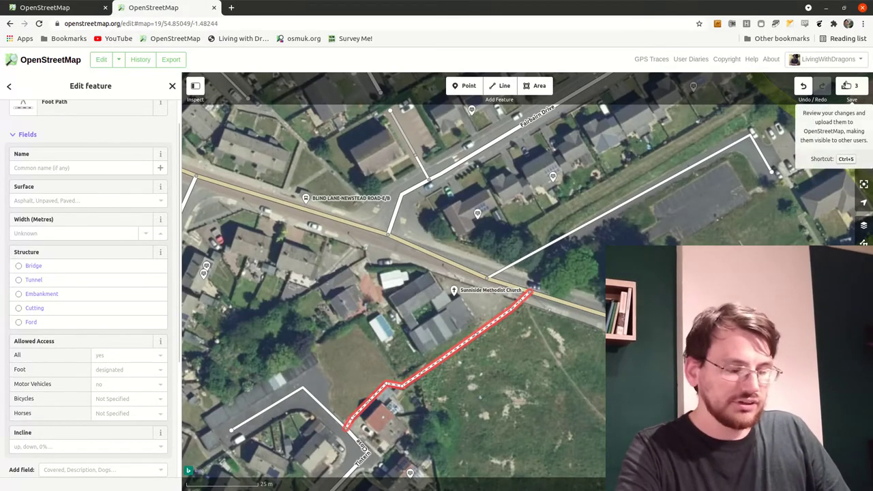
Start uploading the edits with the changeset comment "Adding another church during my walk and visits of public places."
{"action": "left_click", "coordinate": [847, 86]}
{"action": "type", "text": "Add"}
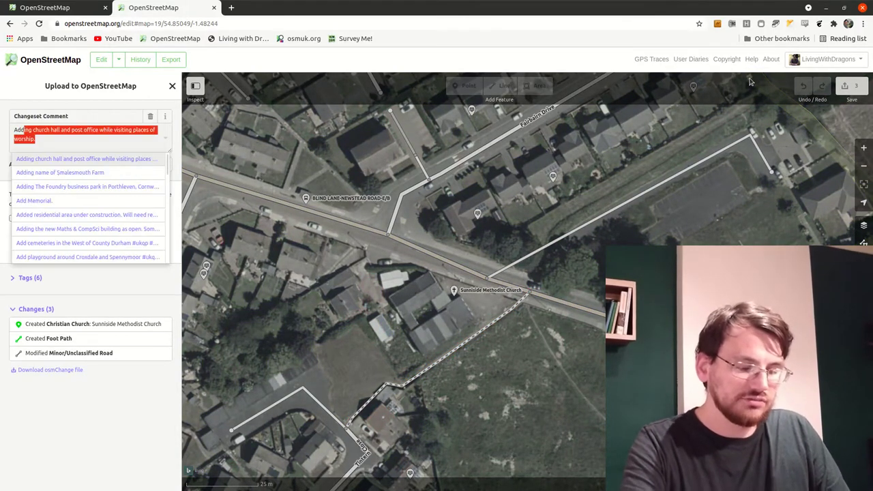
{"action": "type", "text": "ing anoth"}
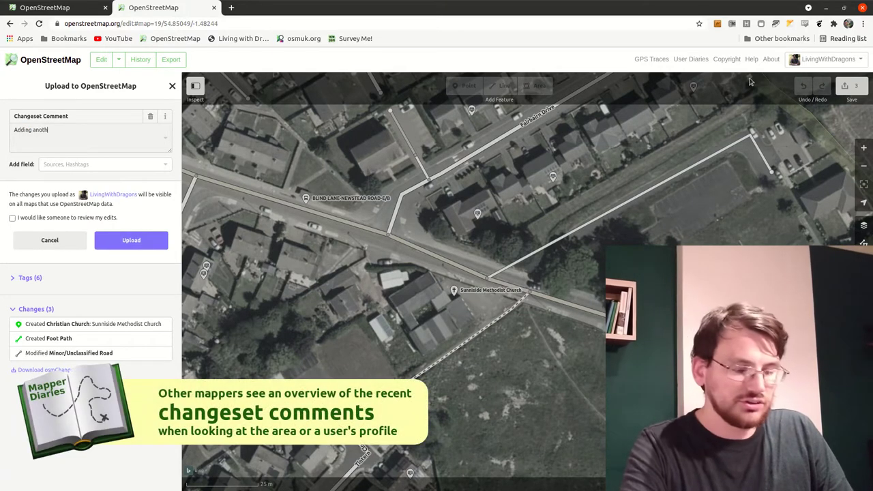
{"action": "type", "text": "er church d"}
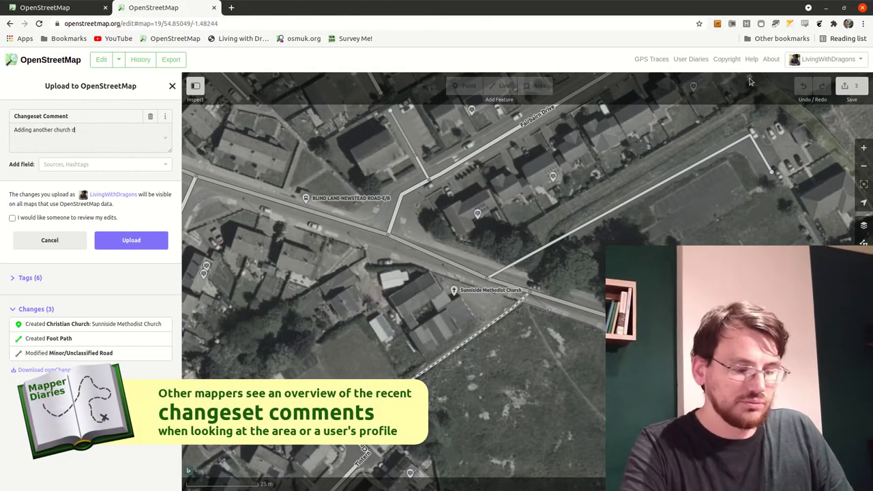
{"action": "type", "text": "uring my walk"}
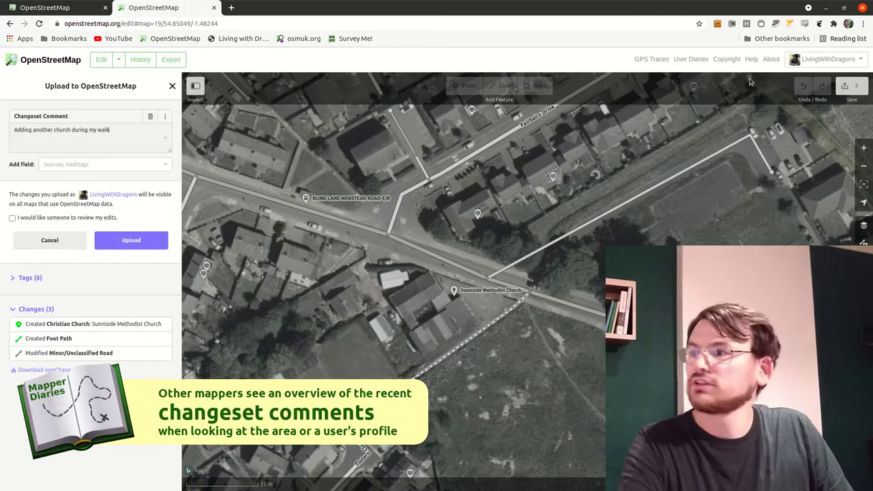
{"action": "type", "text": " and visits"}
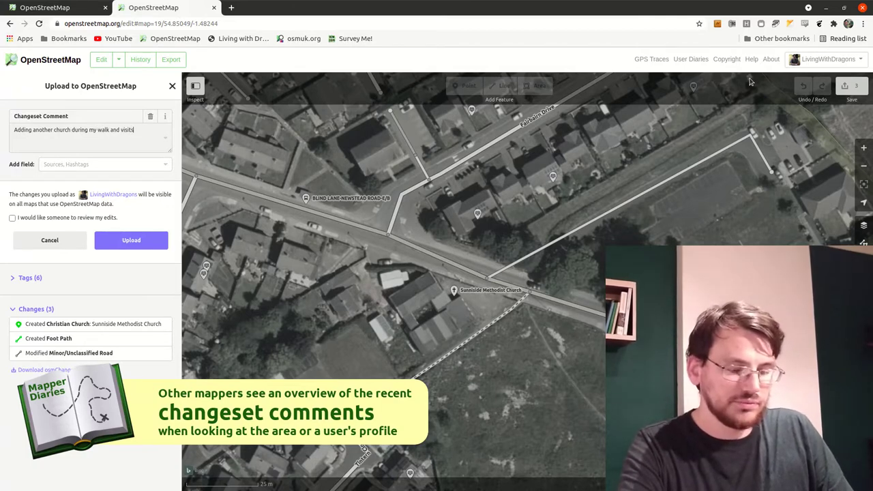
{"action": "type", "text": " of pul"}
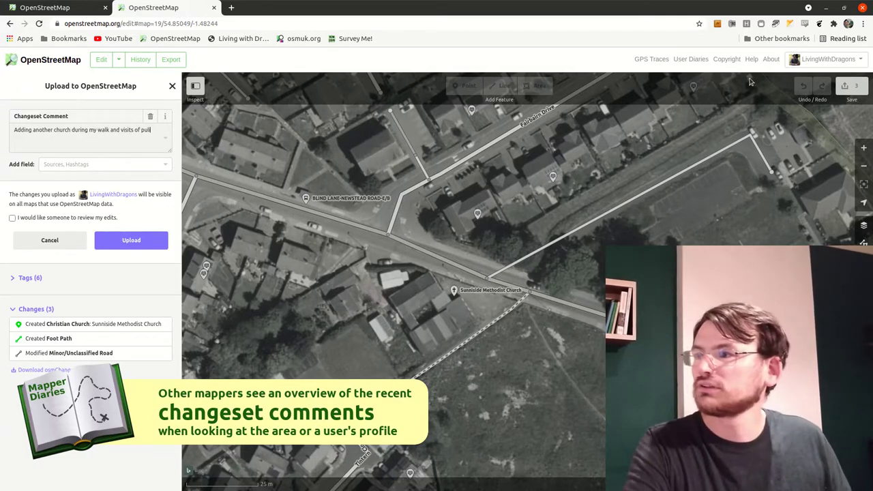
{"action": "type", "text": "ic places."}
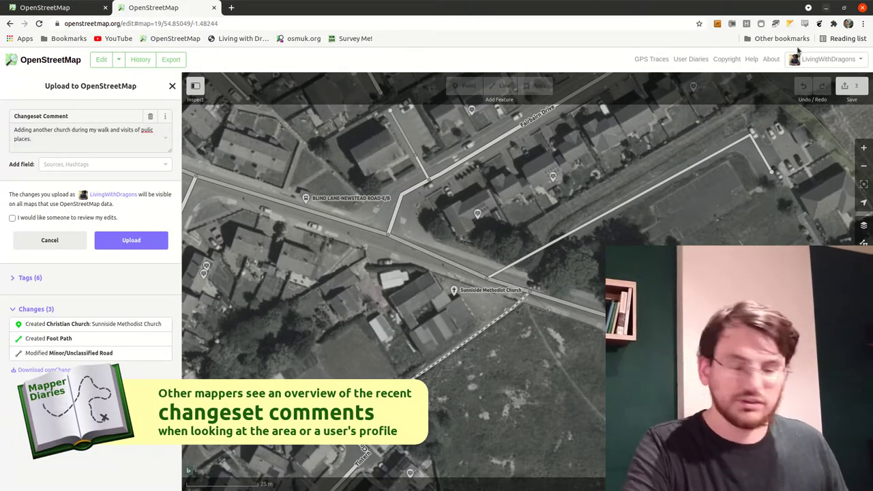
{"action": "left_click", "coordinate": [146, 130]}
{"action": "type", "text": "b"}
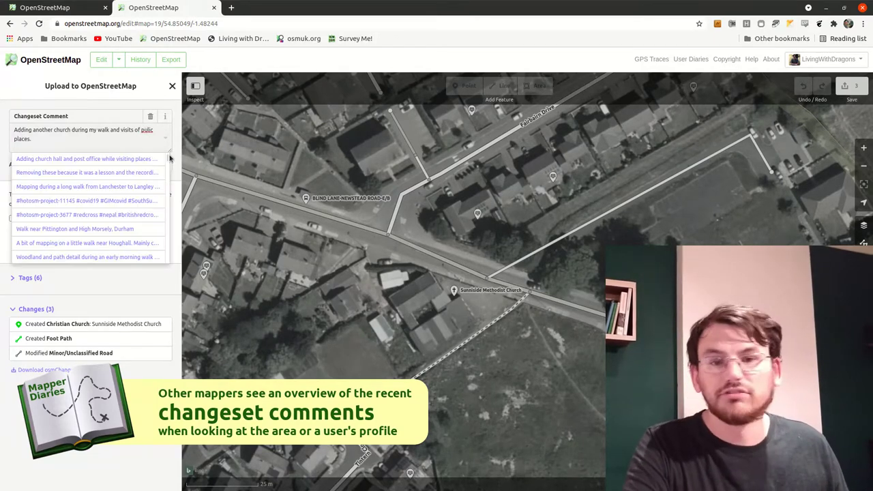
Add a Sources field to the changeset details and set it to Survey
{"action": "left_click", "coordinate": [66, 164]}
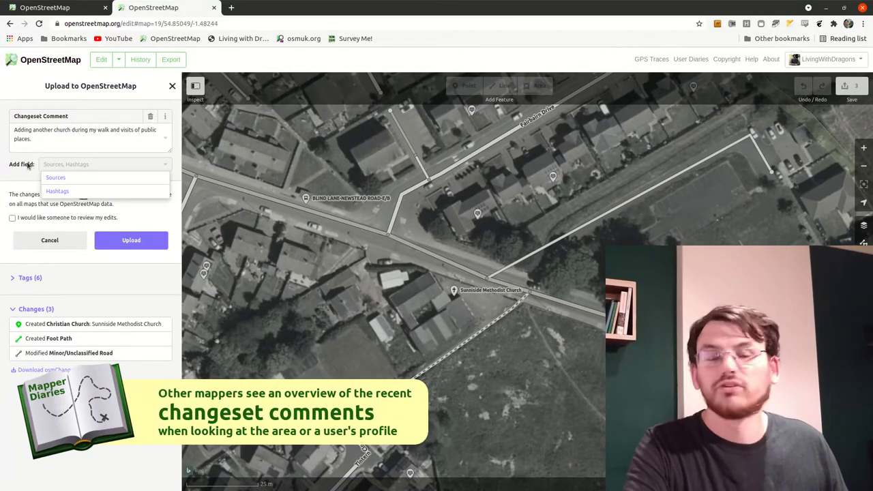
{"action": "left_click", "coordinate": [72, 178]}
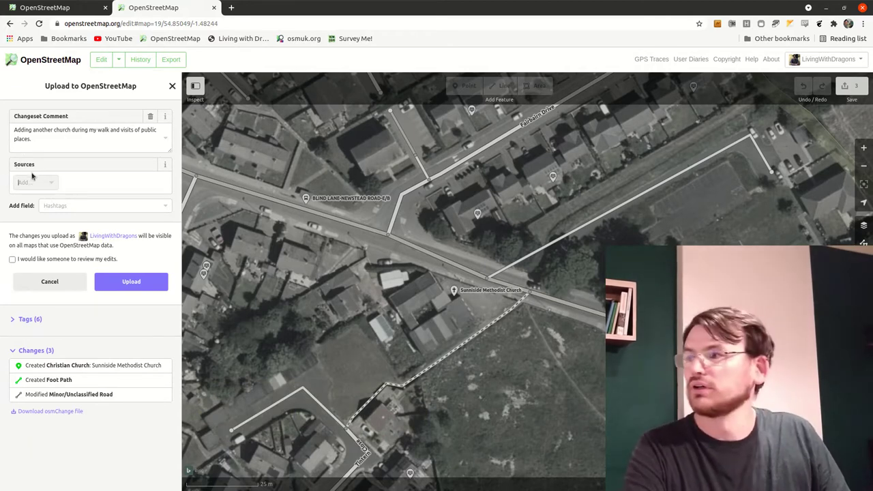
{"action": "type", "text": "Survey"}
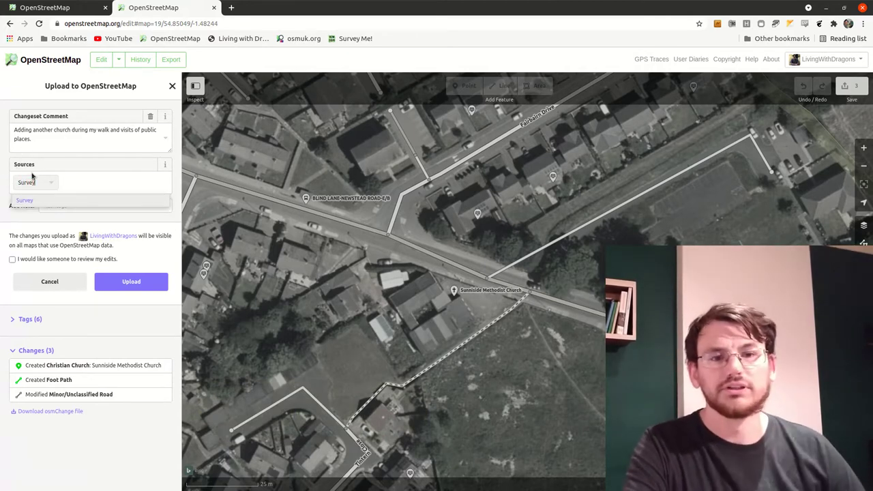
{"action": "left_click", "coordinate": [29, 201]}
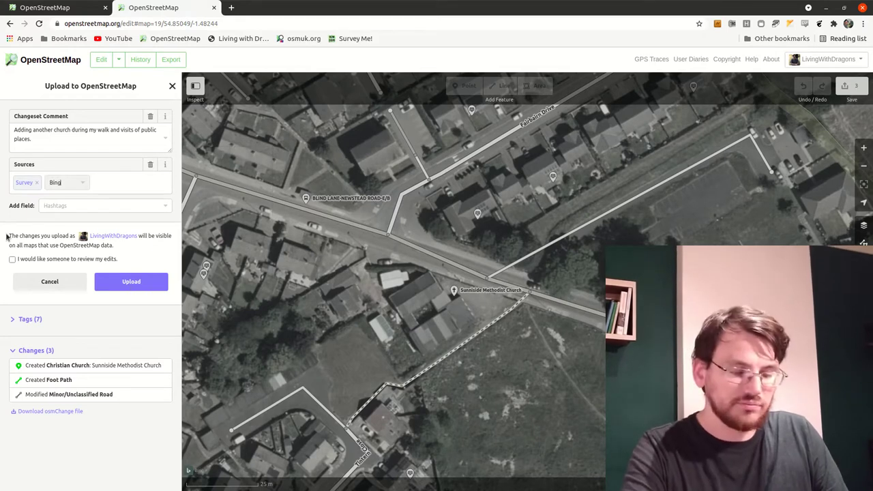
Try adding Bing Aerial Imagery as a second changeset source and remove it again
{"action": "type", "text": "A"}
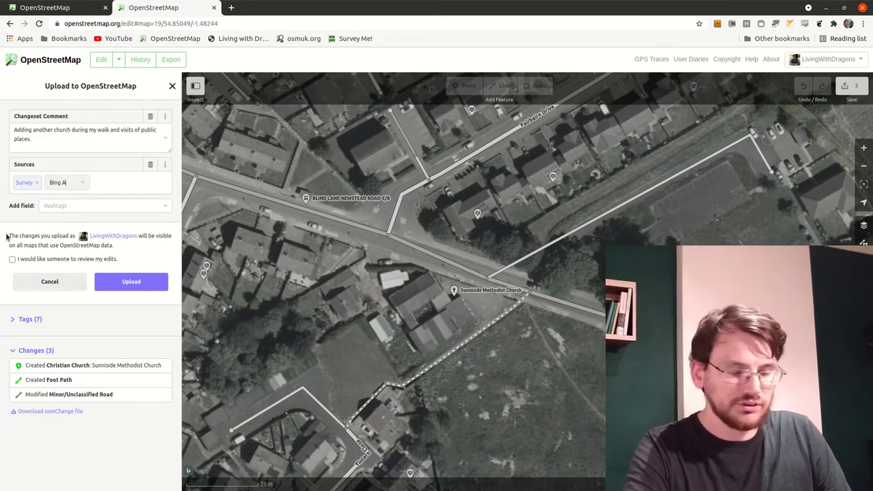
{"action": "type", "text": "erial Imagery"}
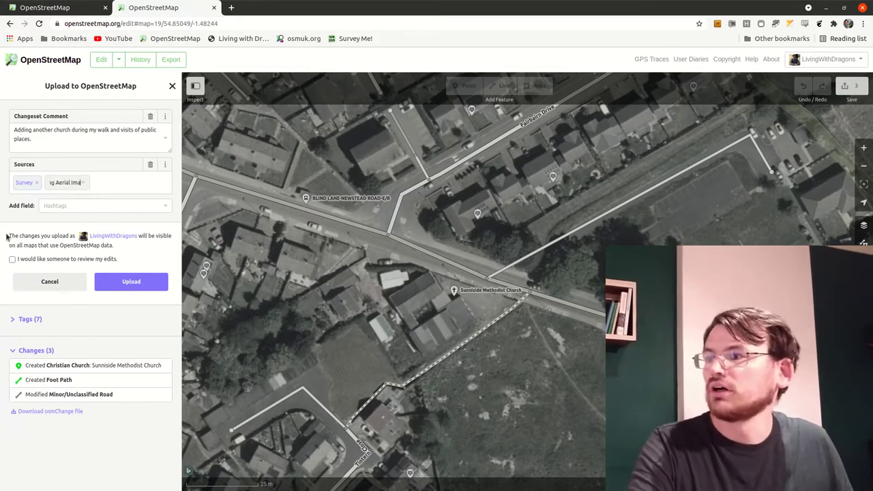
{"action": "key", "text": "Return"}
{"action": "left_click", "coordinate": [113, 182]}
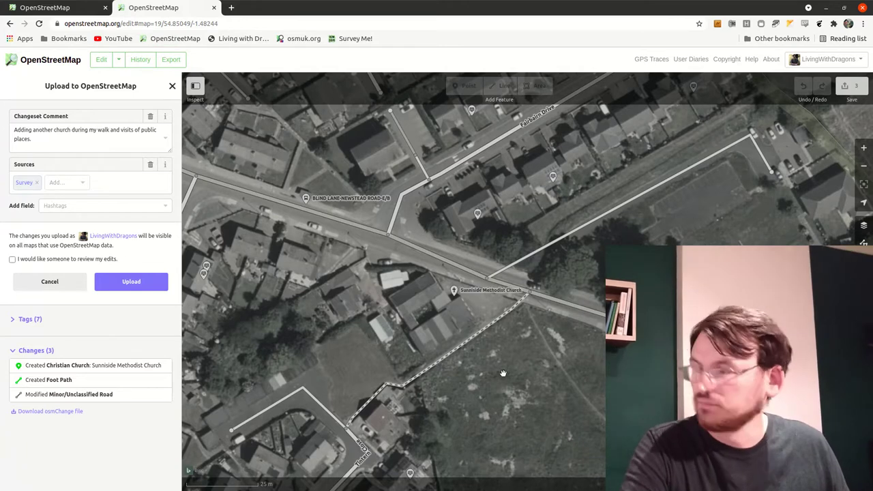
Try Local Knowledge as a second changeset source, replace it with Field Papers, and remove that source again
{"action": "left_click", "coordinate": [58, 182]}
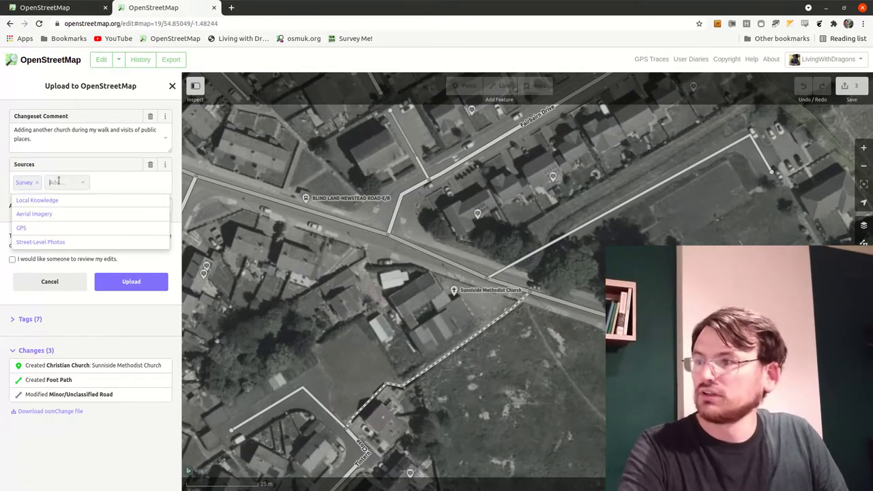
{"action": "key", "text": "Down"}
{"action": "key", "text": "Return"}
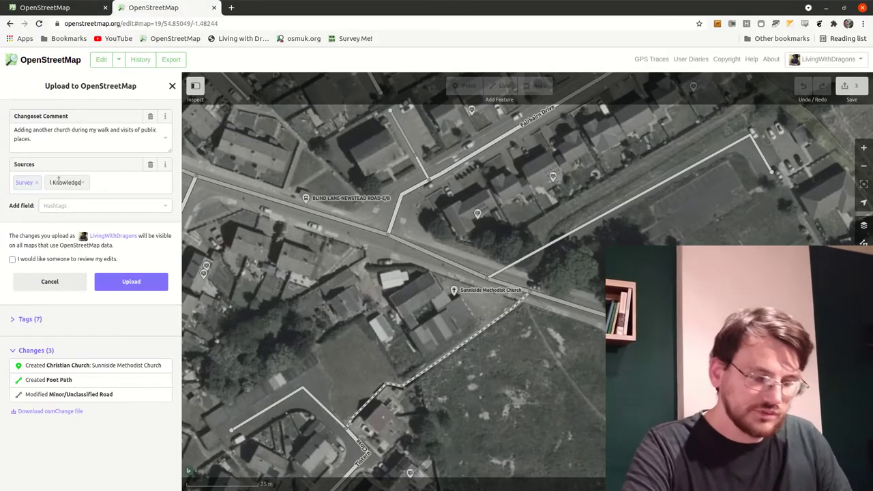
{"action": "key", "text": "ctrl+a"}
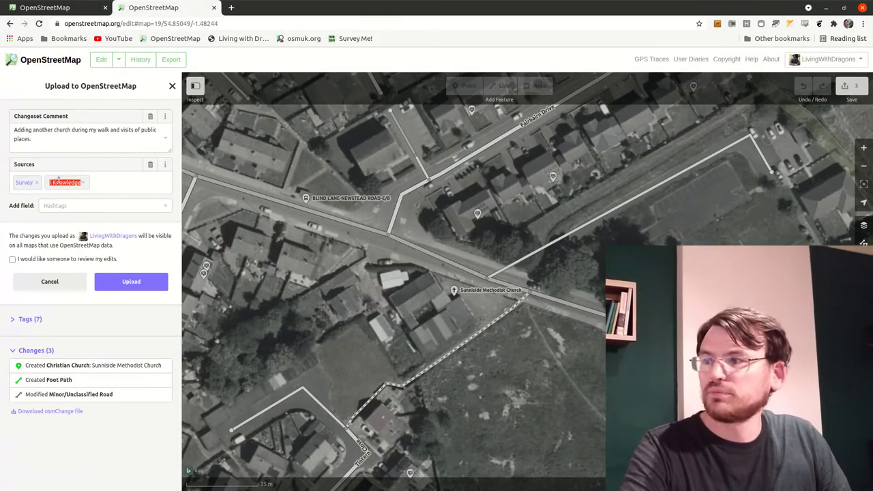
{"action": "type", "text": "Field Papers"}
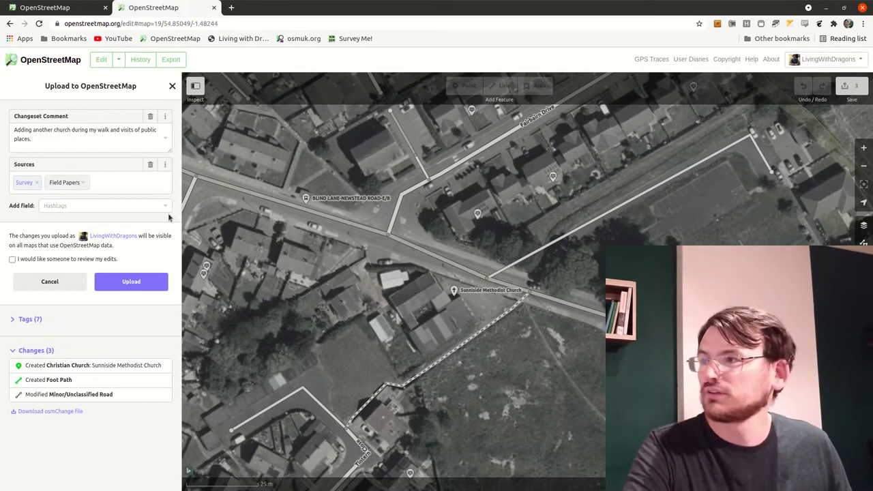
{"action": "key", "text": "Return"}
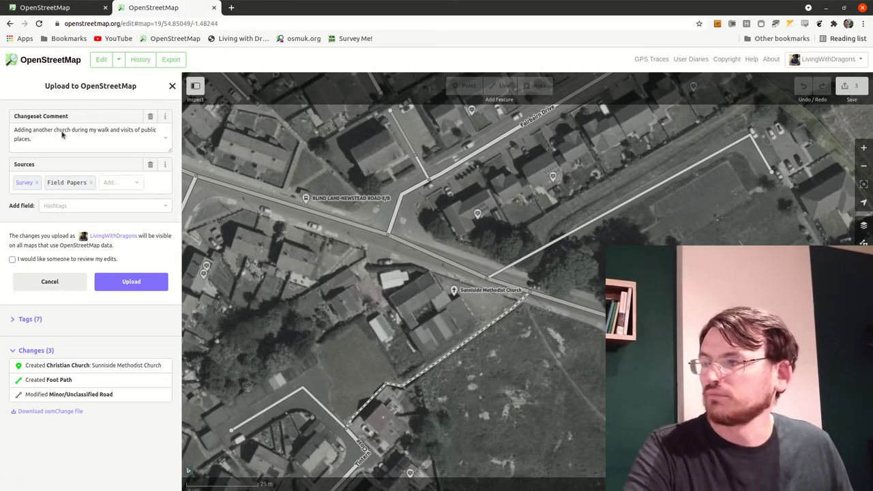
{"action": "left_click", "coordinate": [91, 182]}
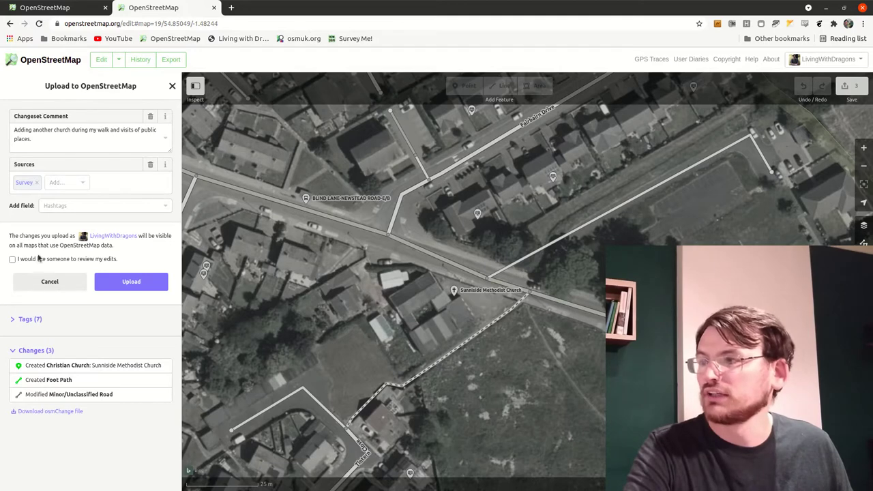
Request a review of the edits and upload the changeset to OpenStreetMap
{"action": "left_click", "coordinate": [12, 260]}
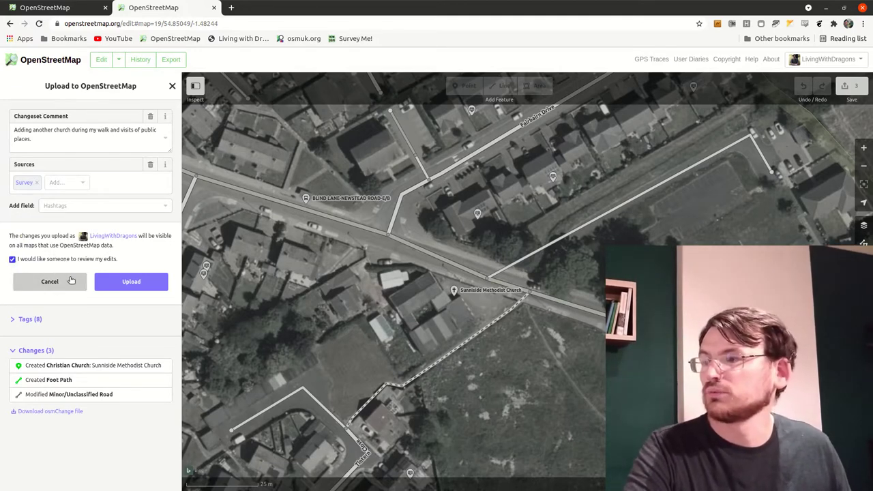
{"action": "left_click", "coordinate": [136, 282]}
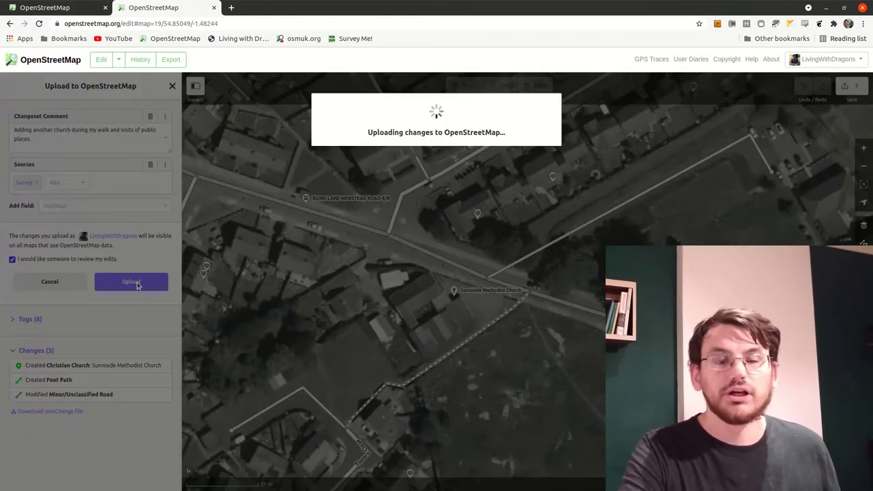
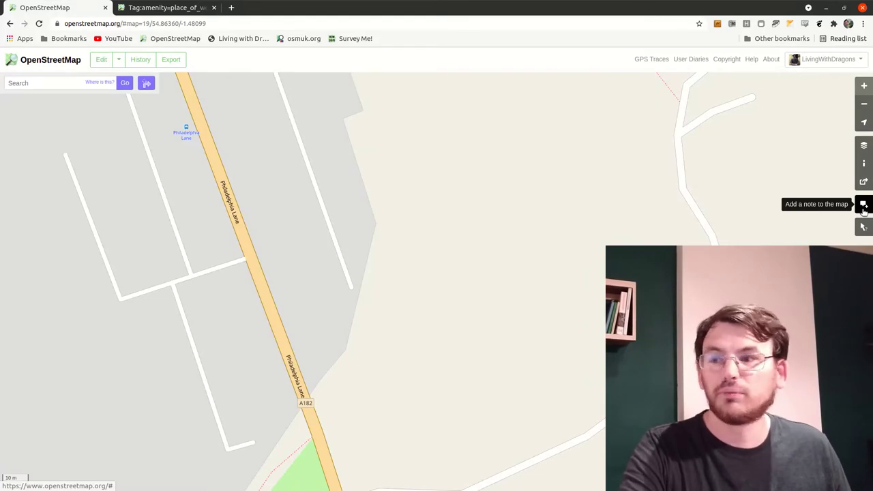
Add a map note reading "Spiritualist Church here" just east of Philadelphia Lane, opposite the side road junction
{"action": "left_click", "coordinate": [863, 207]}
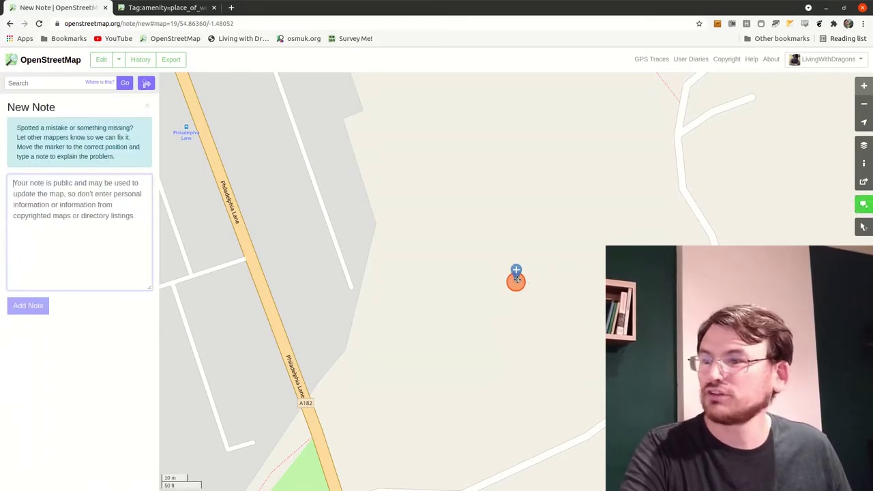
{"action": "mouse_move", "coordinate": [526, 270]}
{"action": "left_mouse_down"}
{"action": "mouse_move", "coordinate": [332, 272]}
{"action": "mouse_move", "coordinate": [311, 304]}
{"action": "mouse_move", "coordinate": [287, 278]}
{"action": "mouse_move", "coordinate": [295, 285]}
{"action": "left_mouse_up"}
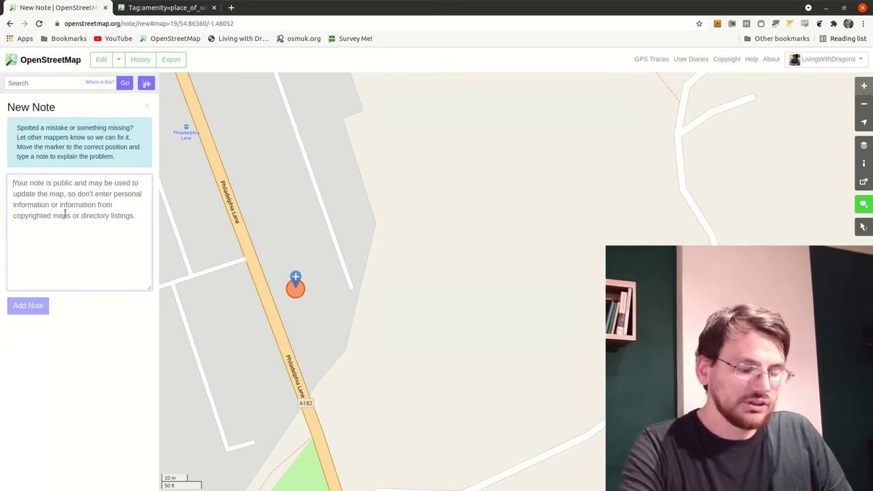
{"action": "type", "text": "Spi"}
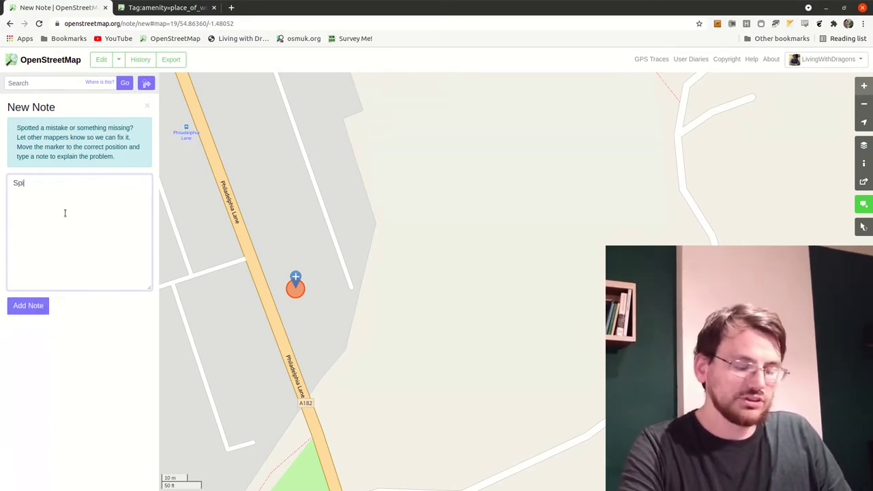
{"action": "type", "text": "ritualist Church here"}
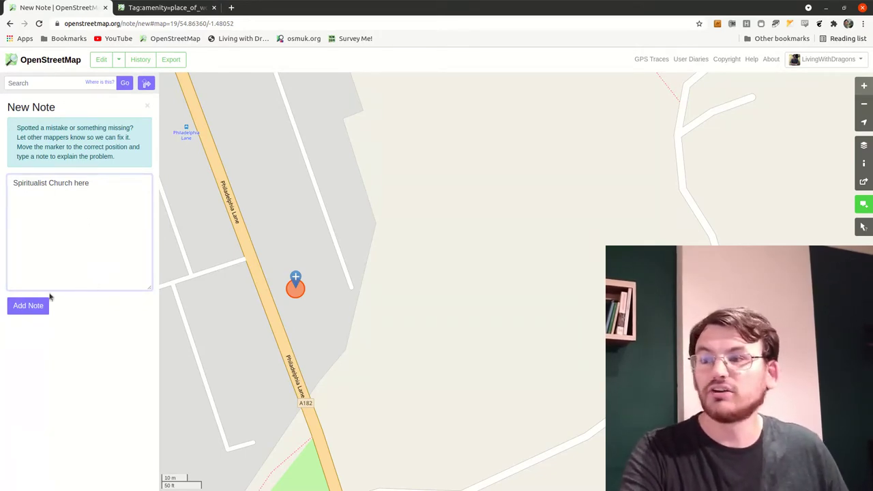
{"action": "left_click", "coordinate": [28, 306]}
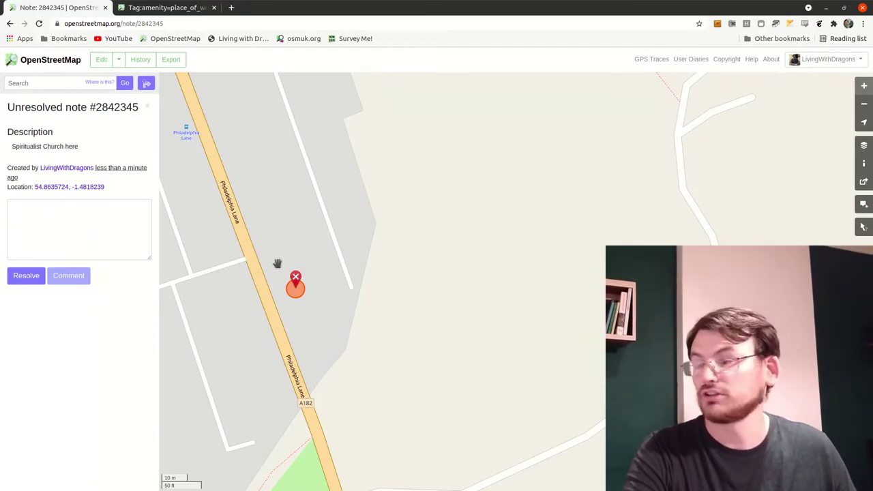
Close the note's details and open the area around it on Philadelphia Lane for editing
{"action": "left_click_drag", "start_coordinate": [275, 308], "coordinate": [299, 305]}
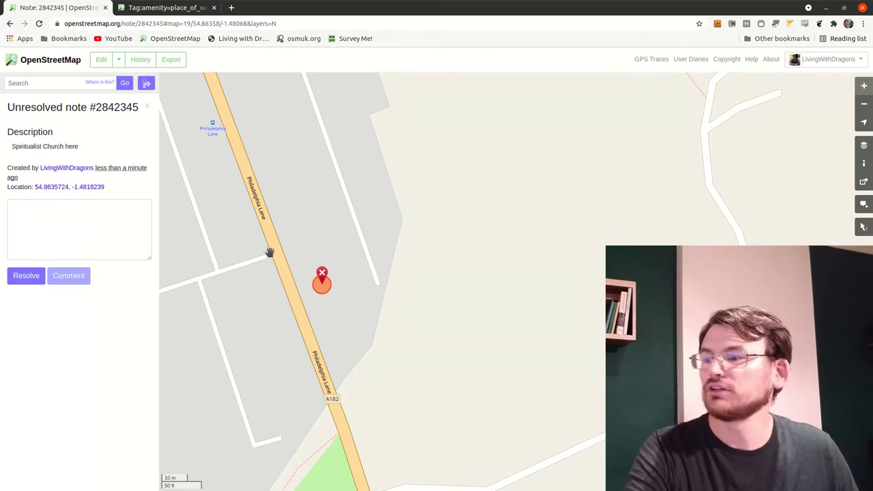
{"action": "left_click_drag", "start_coordinate": [270, 244], "coordinate": [335, 245]}
{"action": "left_click", "coordinate": [146, 106]}
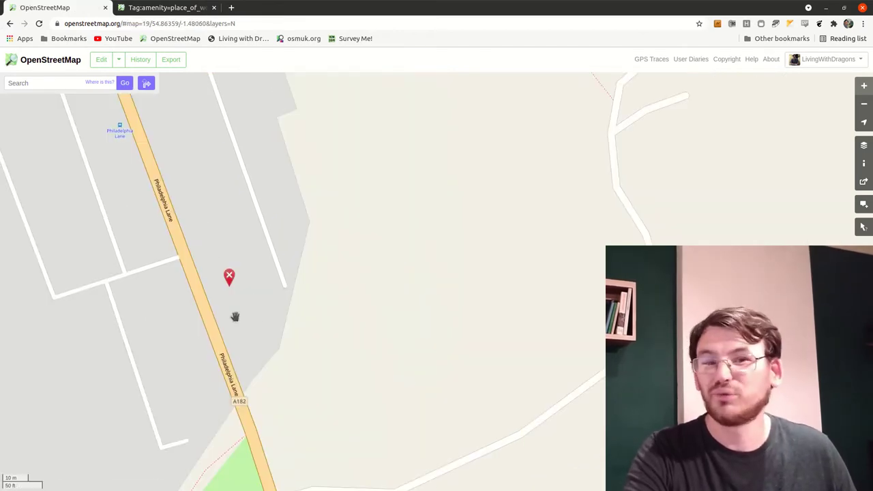
{"action": "left_click_drag", "start_coordinate": [128, 285], "coordinate": [225, 284]}
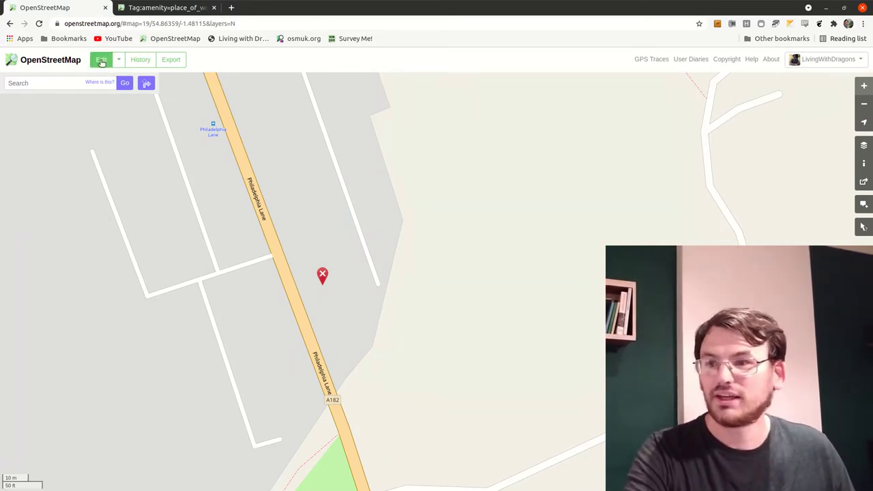
{"action": "left_click", "coordinate": [101, 60]}
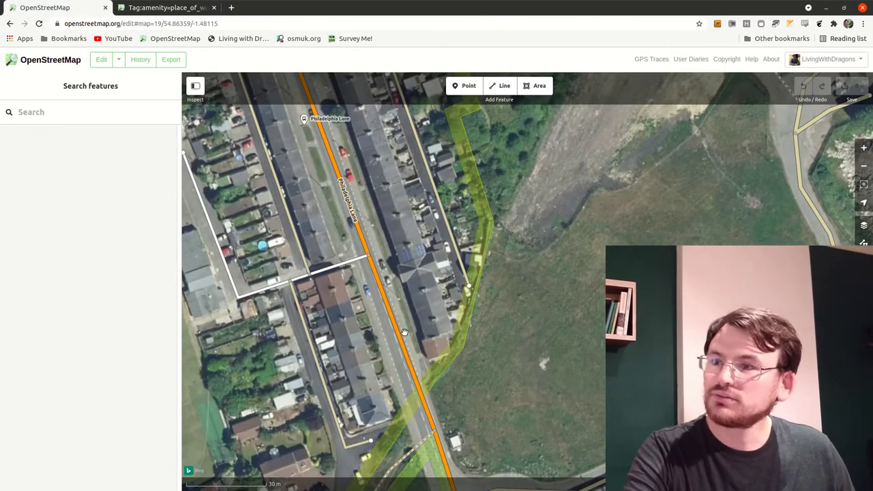
Add a Place of Worship point on the building east of Philadelphia Lane, opposite the service road junction
{"action": "left_click_drag", "start_coordinate": [393, 287], "coordinate": [426, 285]}
{"action": "left_click", "coordinate": [392, 271]}
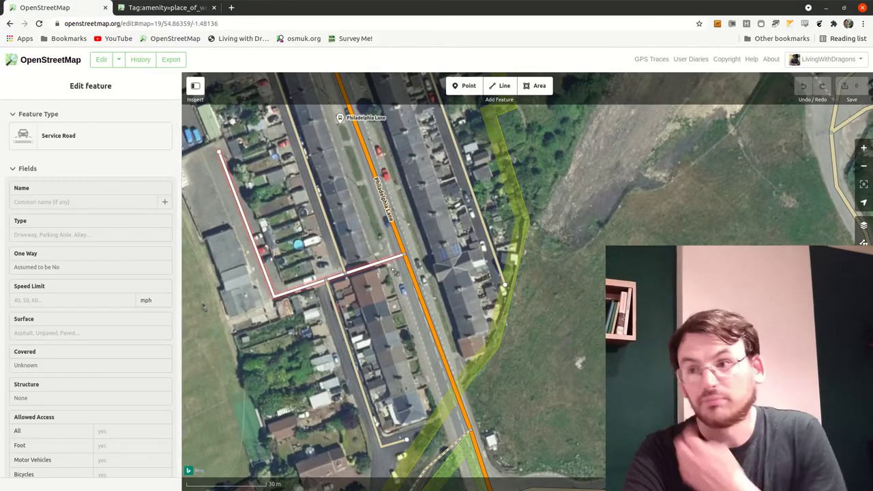
{"action": "left_click", "coordinate": [444, 289]}
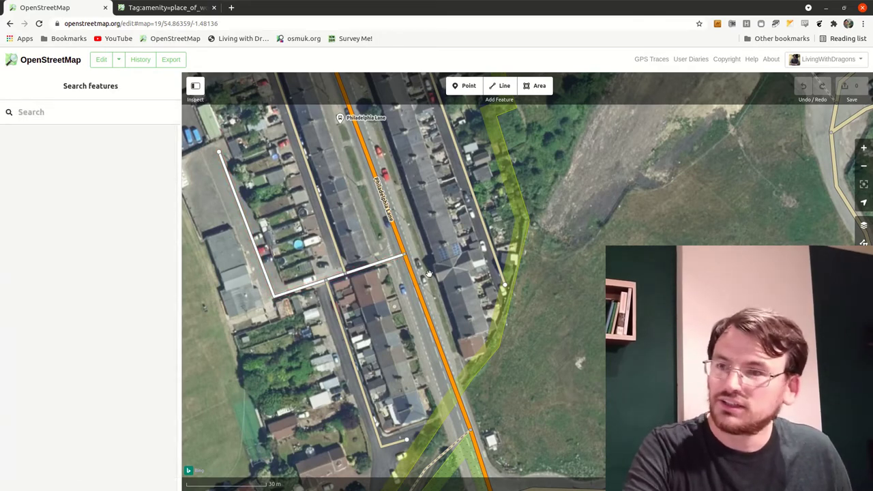
{"action": "scroll", "coordinate": [435, 277], "scroll_direction": "up", "scroll_amount": 4}
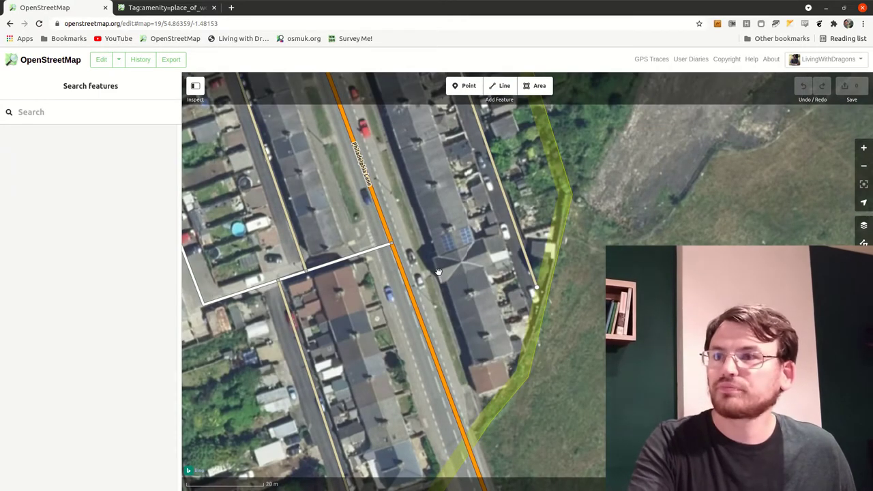
{"action": "left_click", "coordinate": [455, 85]}
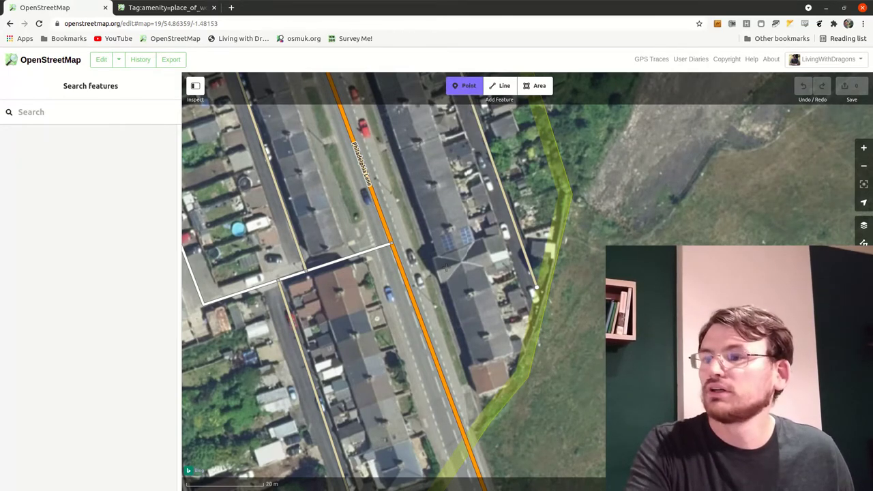
{"action": "left_click", "coordinate": [445, 268]}
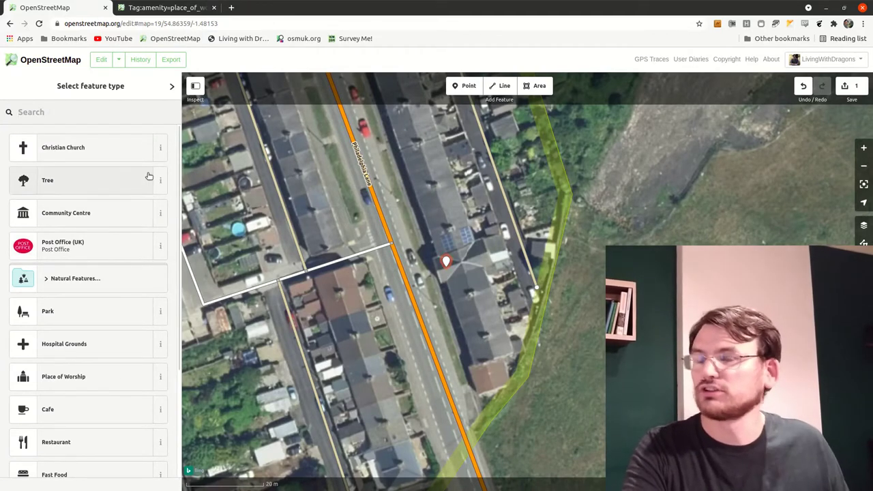
{"action": "type", "text": "place"}
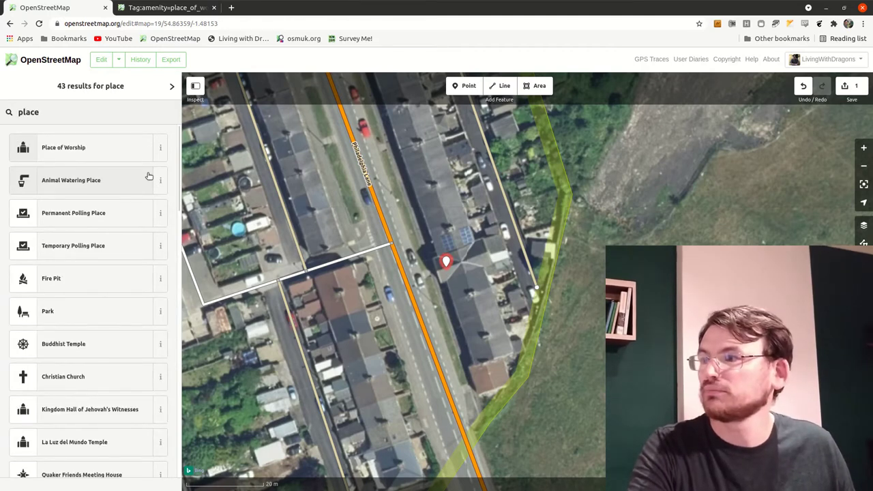
{"action": "left_click", "coordinate": [53, 150]}
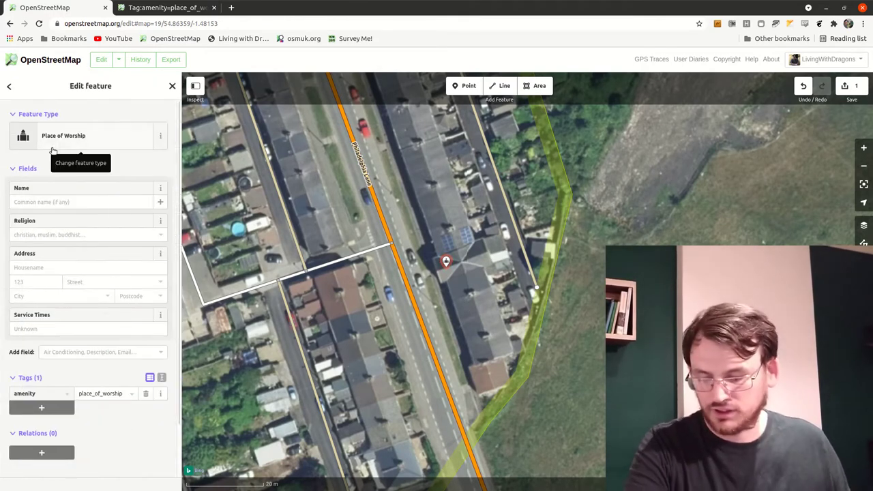
{"action": "left_click", "coordinate": [36, 202]}
{"action": "type", "text": "[P"}
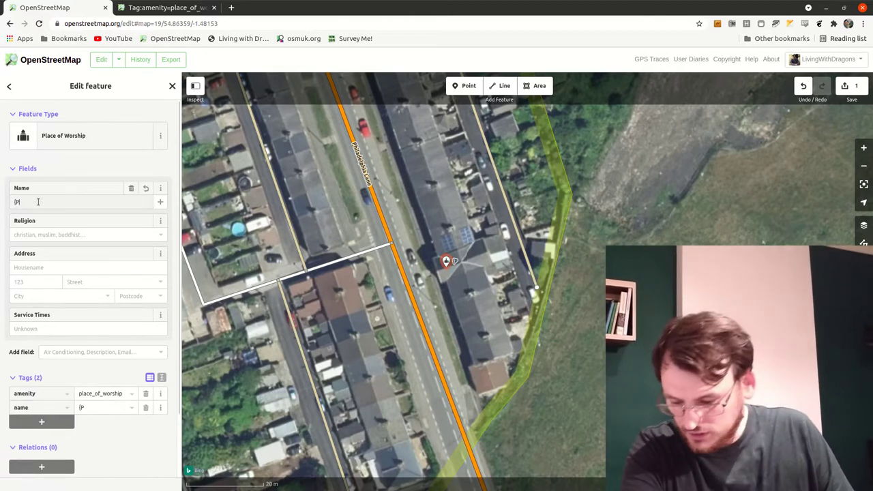
{"action": "type", "text": "hili"}
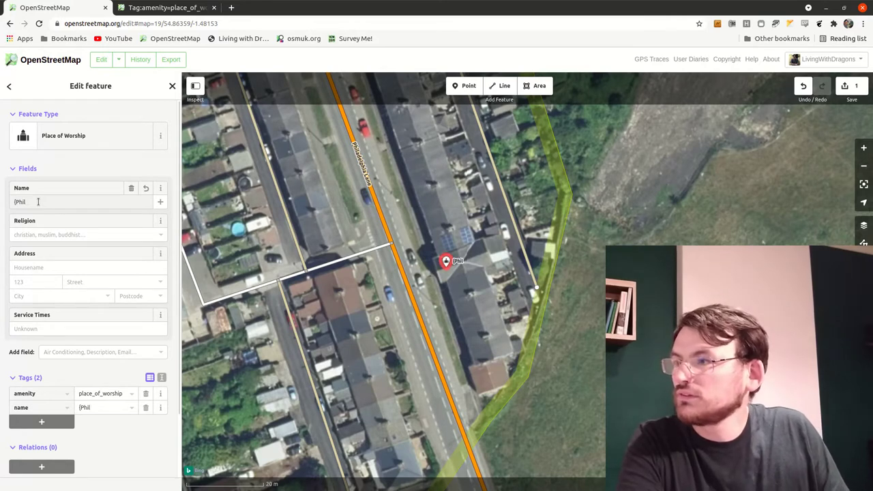
{"action": "key", "text": "BackSpace"}
{"action": "key", "text": "BackSpace"}
{"action": "key", "text": "BackSpace"}
{"action": "key", "text": "BackSpace"}
{"action": "key", "text": "BackSpace"}
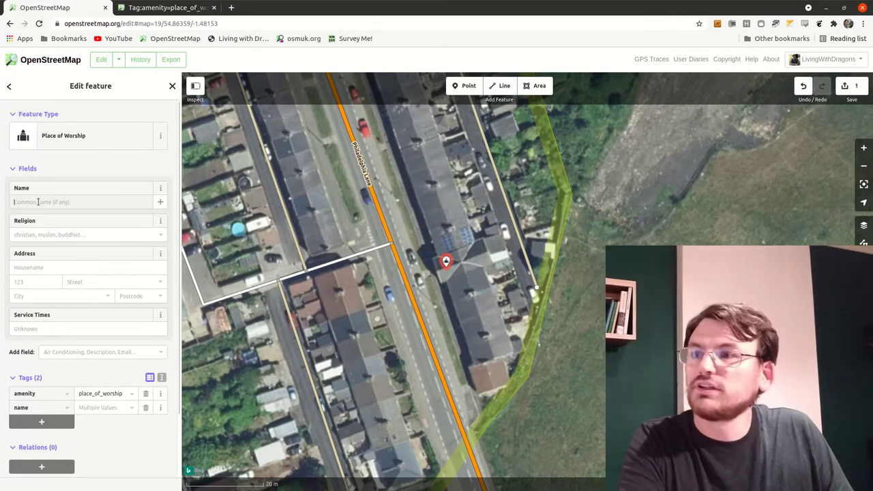
Name the new Place of Worship point "Philadelphia Spiritualist Church"
{"action": "type", "text": "Phil"}
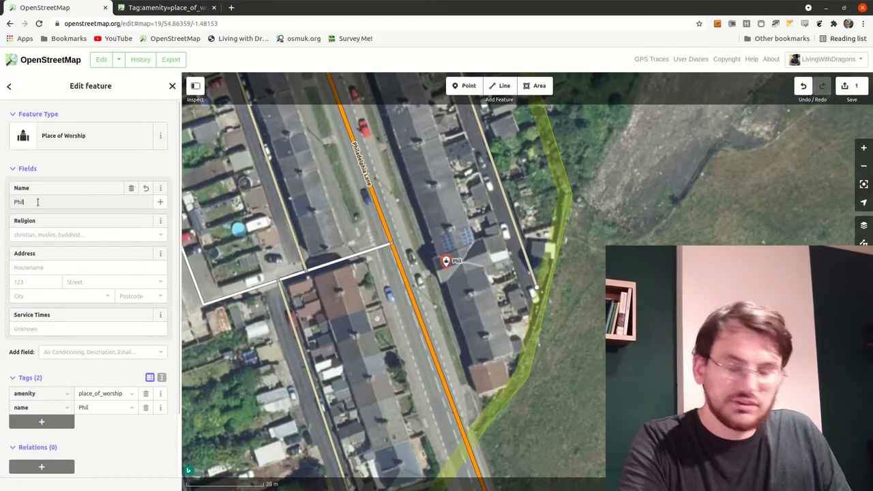
{"action": "type", "text": "id"}
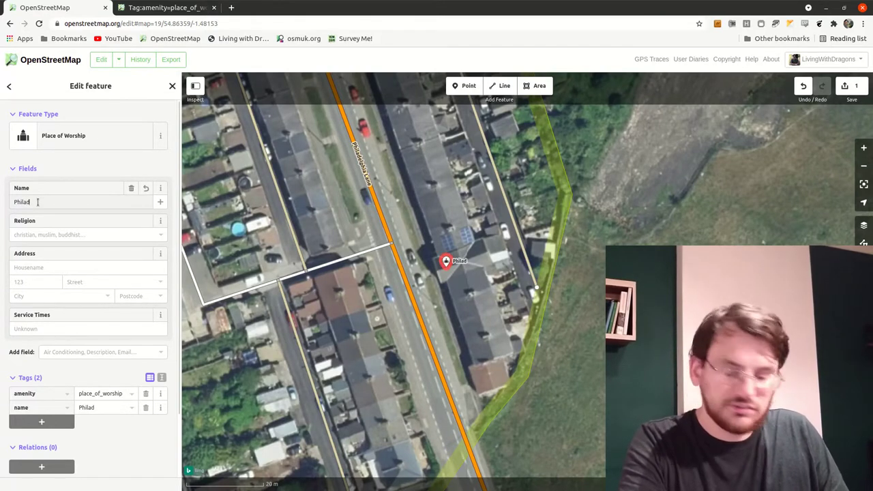
{"action": "type", "text": "el"}
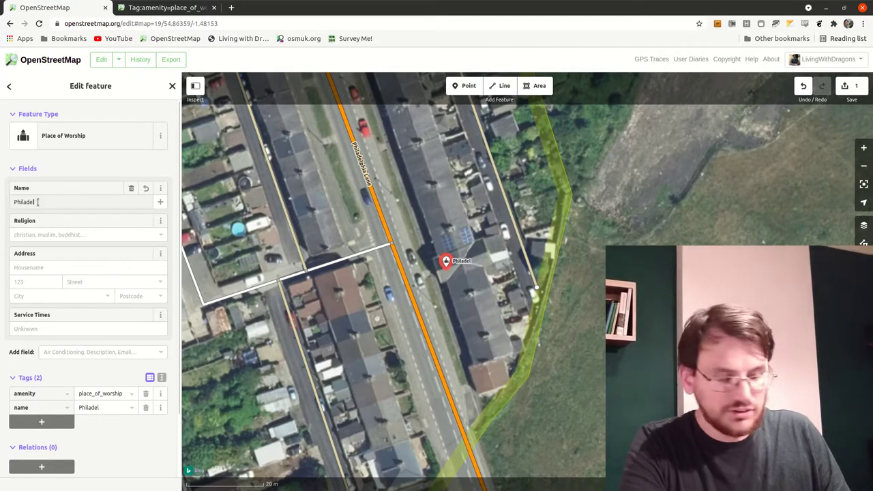
{"action": "type", "text": "phia S"}
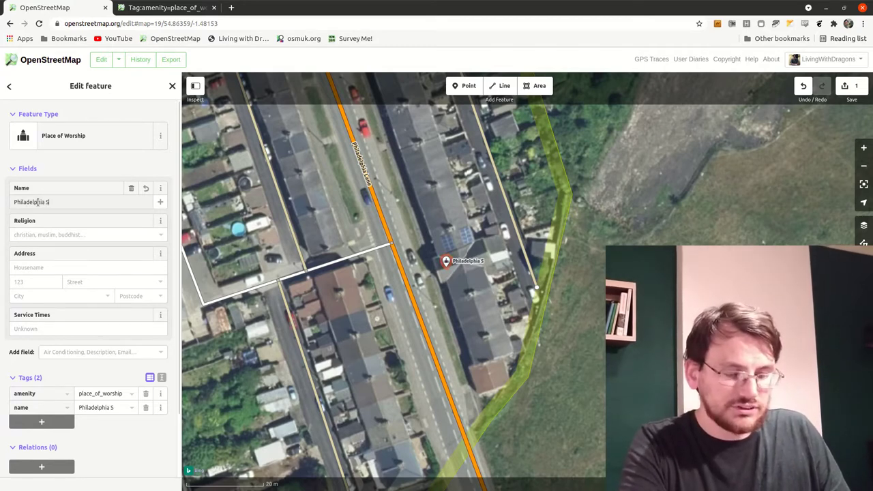
{"action": "type", "text": "piritualis"}
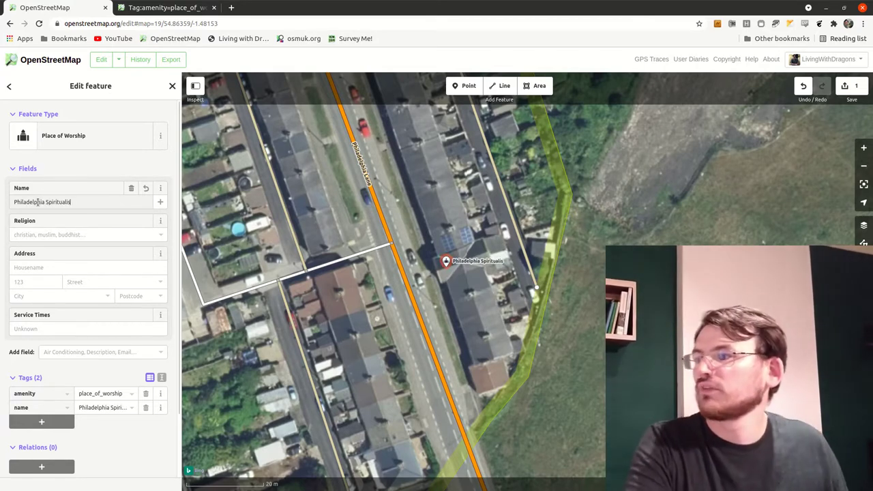
{"action": "type", "text": "t Church"}
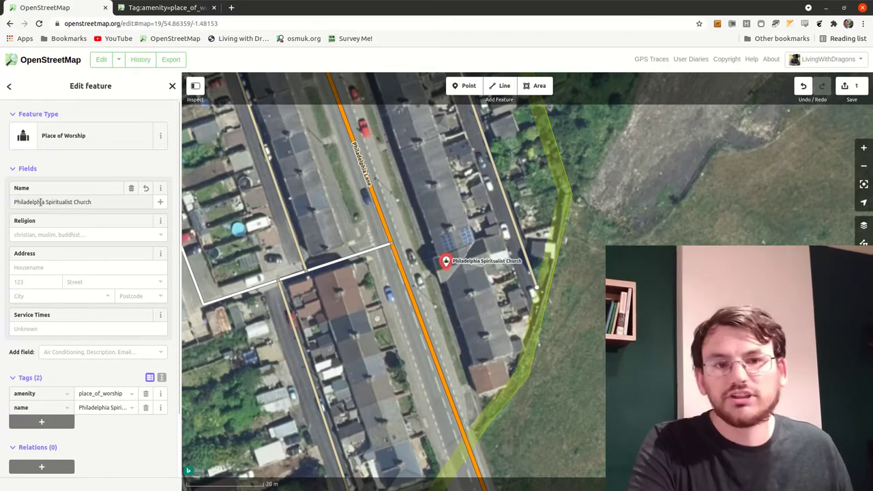
Check the religion options, switch to the OpenStreetMap Wiki page on amenity=place_of_worship and review its tagging guidance through the possible tagging mistakes
{"action": "left_click", "coordinate": [48, 235]}
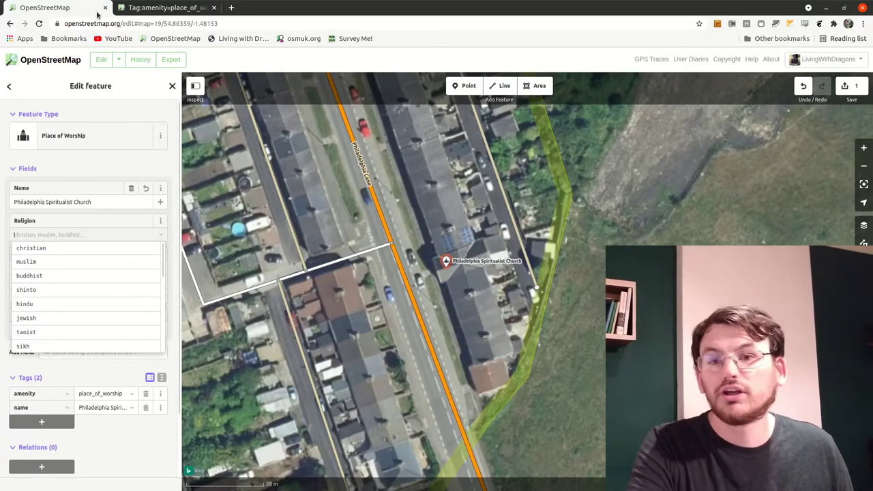
{"action": "left_click", "coordinate": [137, 11]}
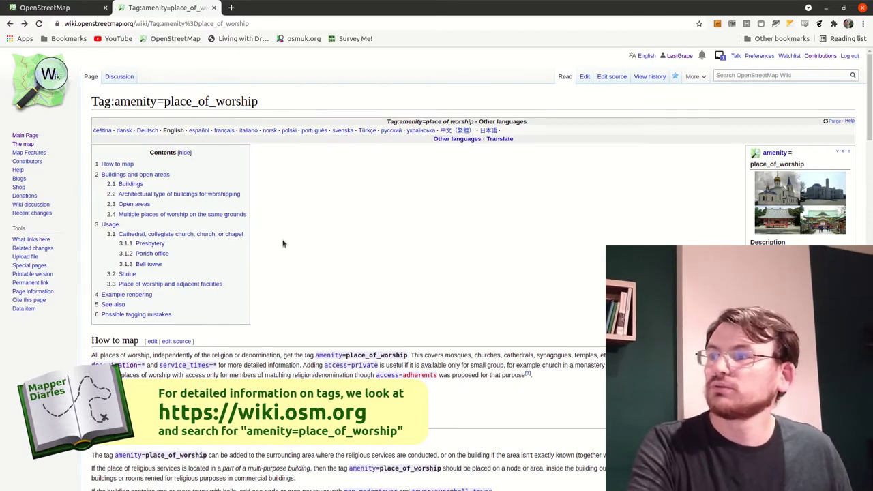
{"action": "left_click_drag", "start_coordinate": [105, 101], "coordinate": [232, 102]}
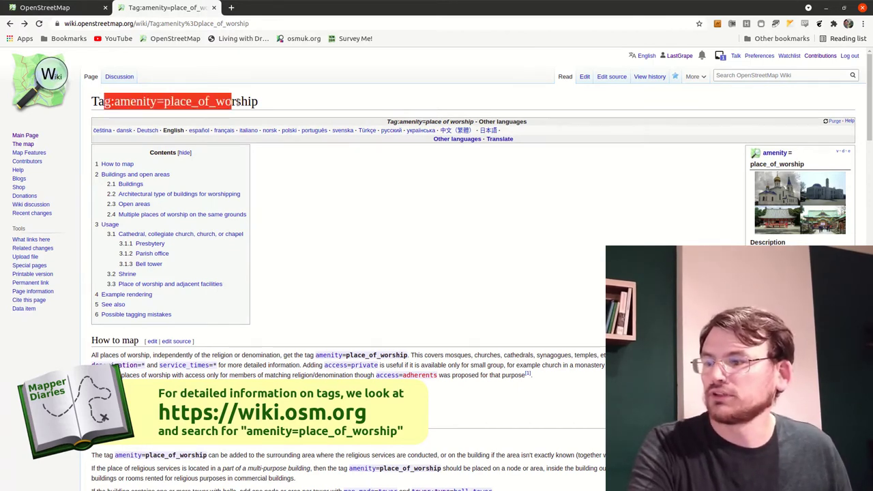
{"action": "left_click", "coordinate": [237, 101]}
{"action": "scroll", "coordinate": [265, 260], "scroll_direction": "down", "scroll_amount": 3}
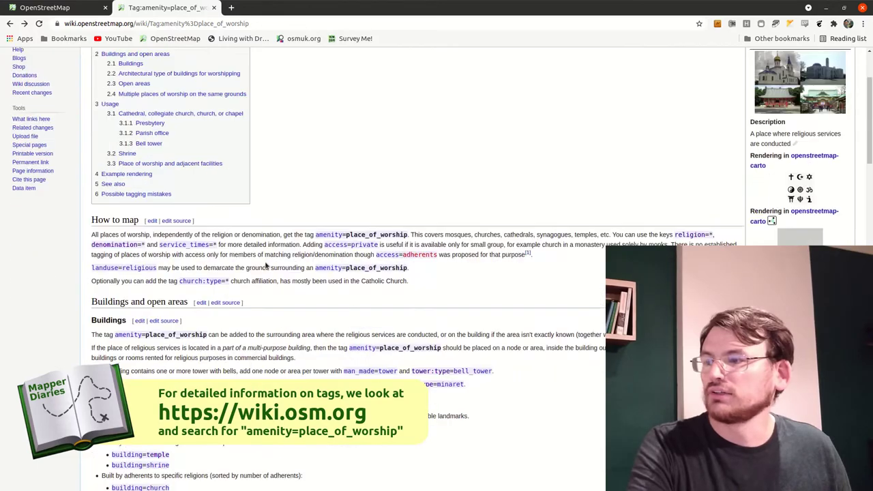
{"action": "scroll", "coordinate": [265, 266], "scroll_direction": "down", "scroll_amount": 15}
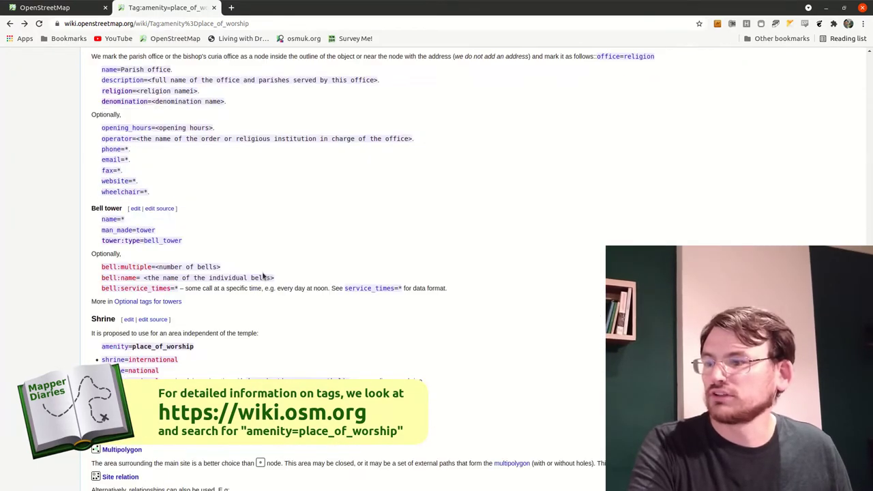
{"action": "scroll", "coordinate": [264, 276], "scroll_direction": "down", "scroll_amount": 15}
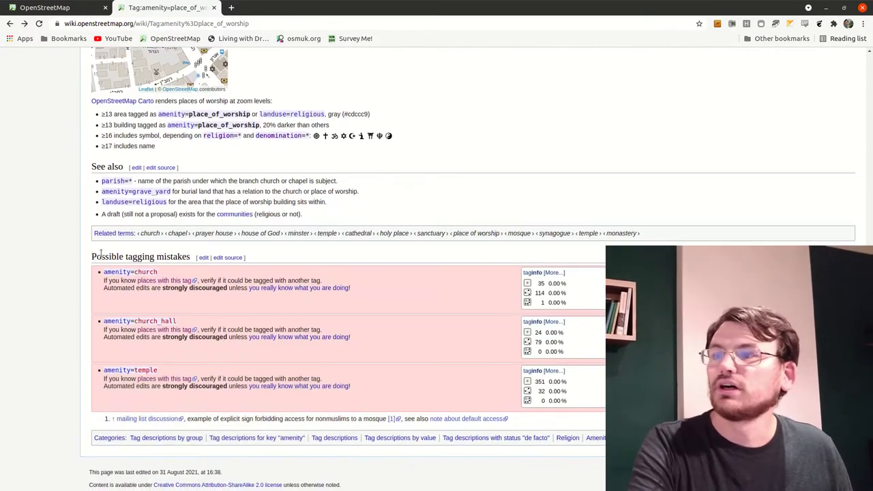
From the place_of_worship tag page, open the wiki page for the religion key and, in a separate tab, the denomination key page
{"action": "scroll", "coordinate": [95, 253], "scroll_direction": "up", "scroll_amount": 15}
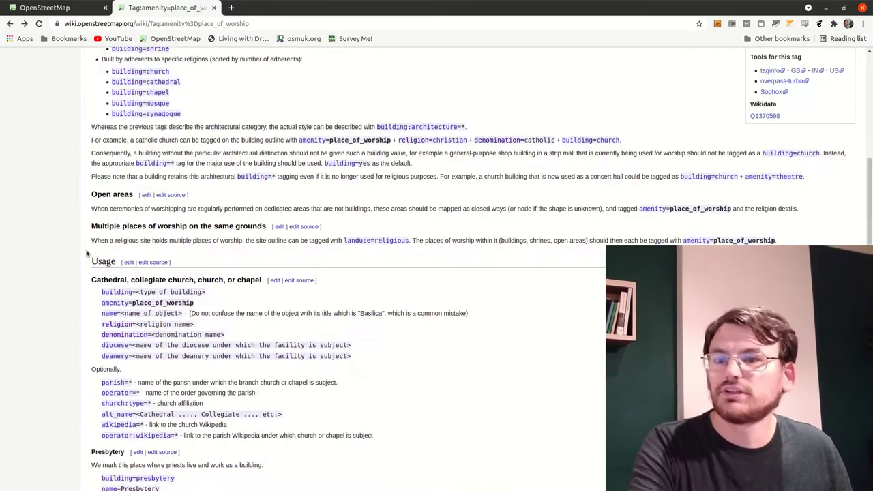
{"action": "scroll", "coordinate": [87, 254], "scroll_direction": "up", "scroll_amount": 5}
{"action": "scroll", "coordinate": [283, 276], "scroll_direction": "up", "scroll_amount": 3}
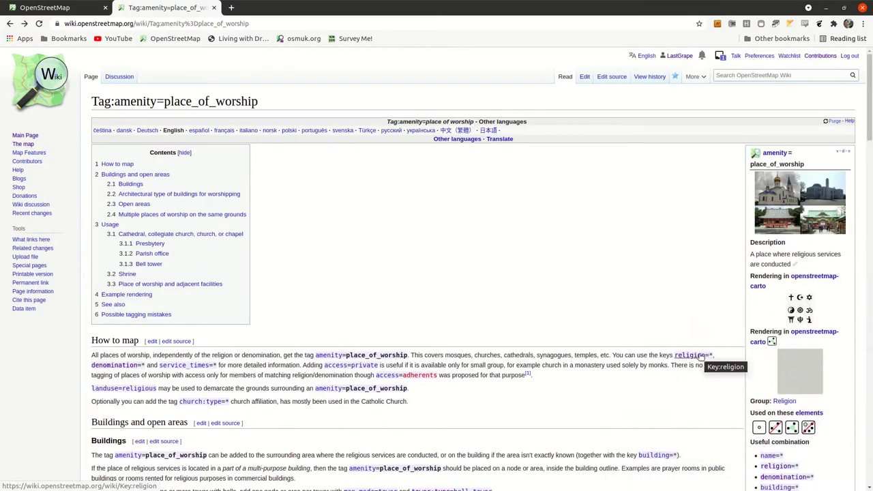
{"action": "scroll", "coordinate": [773, 289], "scroll_direction": "down", "scroll_amount": 3}
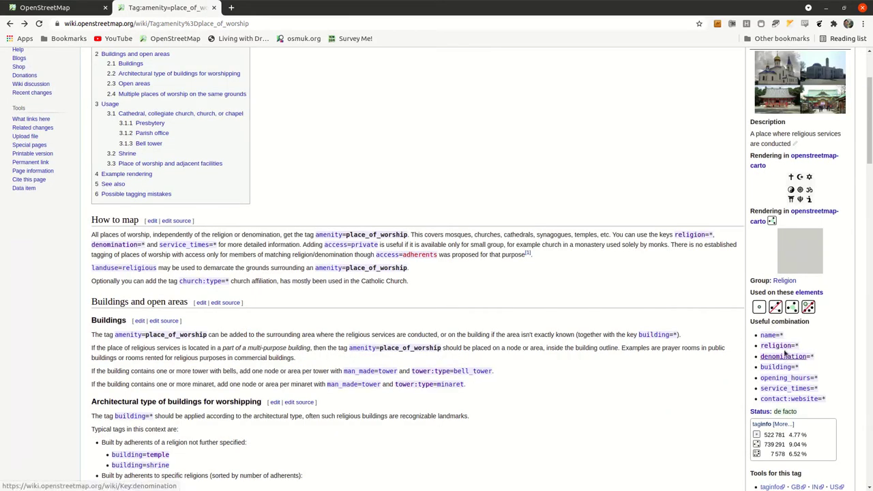
{"action": "right_click", "coordinate": [802, 362]}
{"action": "left_click", "coordinate": [770, 367]}
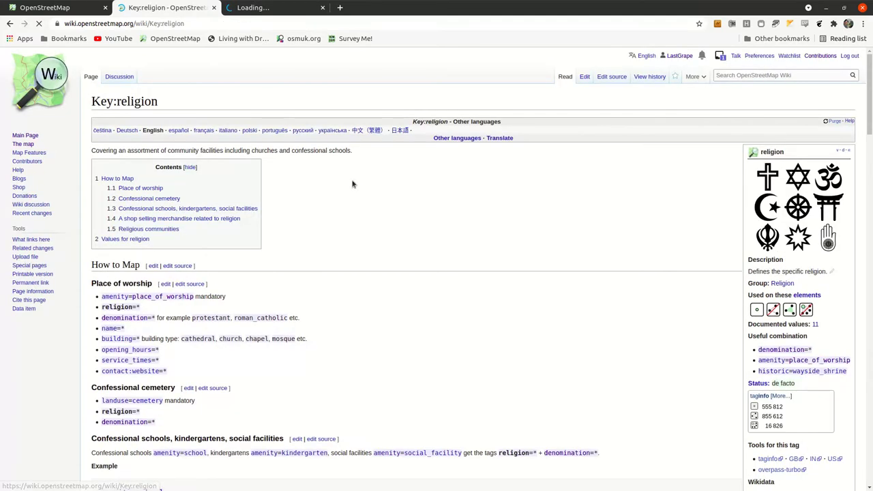
Read through the table of documented religion values, including the ones without denomination specifications
{"action": "scroll", "coordinate": [330, 308], "scroll_direction": "down", "scroll_amount": 10}
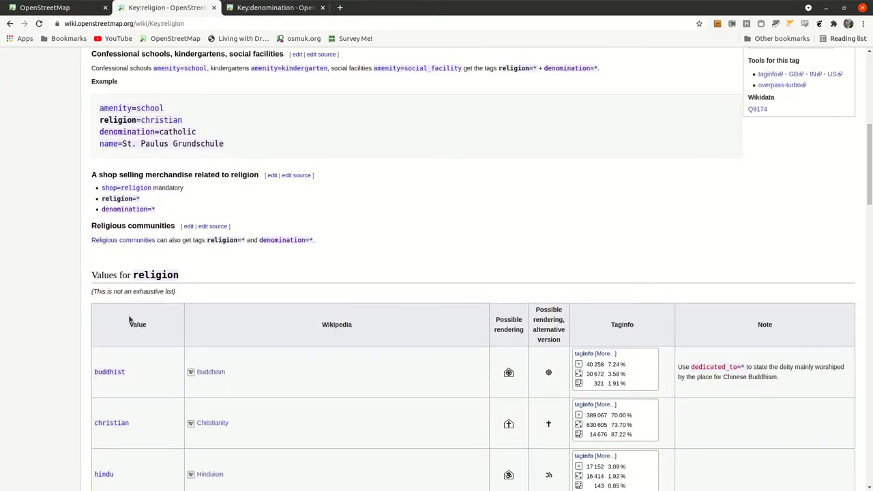
{"action": "scroll", "coordinate": [73, 237], "scroll_direction": "down", "scroll_amount": 5}
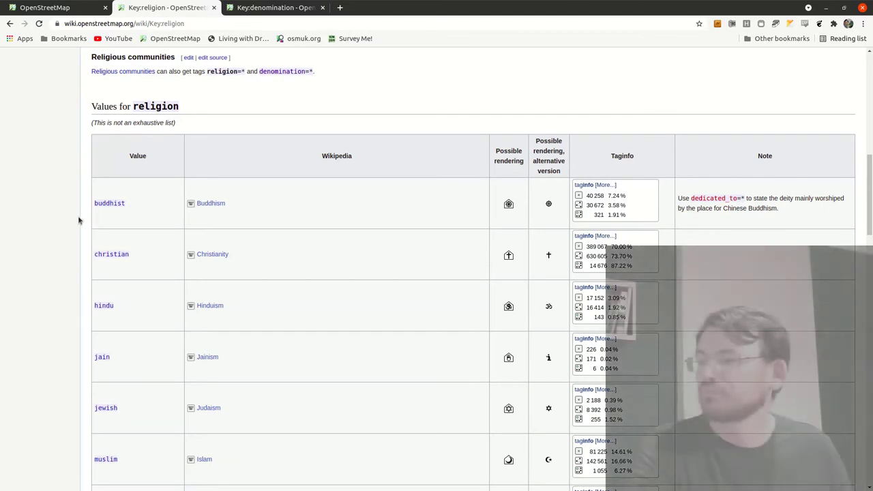
{"action": "scroll", "coordinate": [104, 310], "scroll_direction": "down", "scroll_amount": 5}
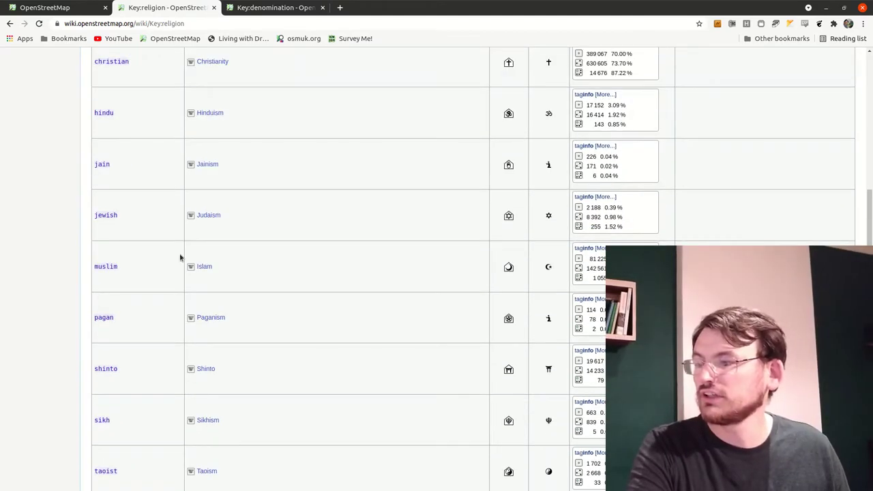
{"action": "scroll", "coordinate": [136, 357], "scroll_direction": "down", "scroll_amount": 9}
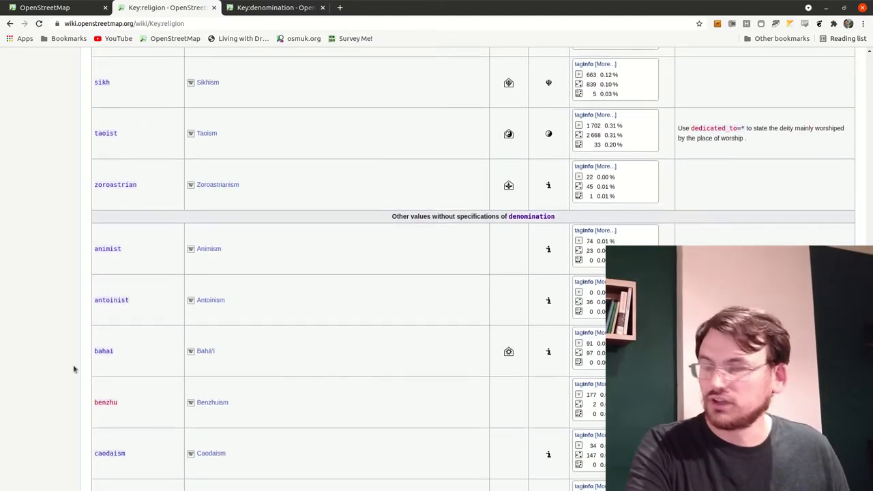
{"action": "scroll", "coordinate": [46, 339], "scroll_direction": "down", "scroll_amount": 5}
{"action": "scroll", "coordinate": [51, 317], "scroll_direction": "down", "scroll_amount": 4}
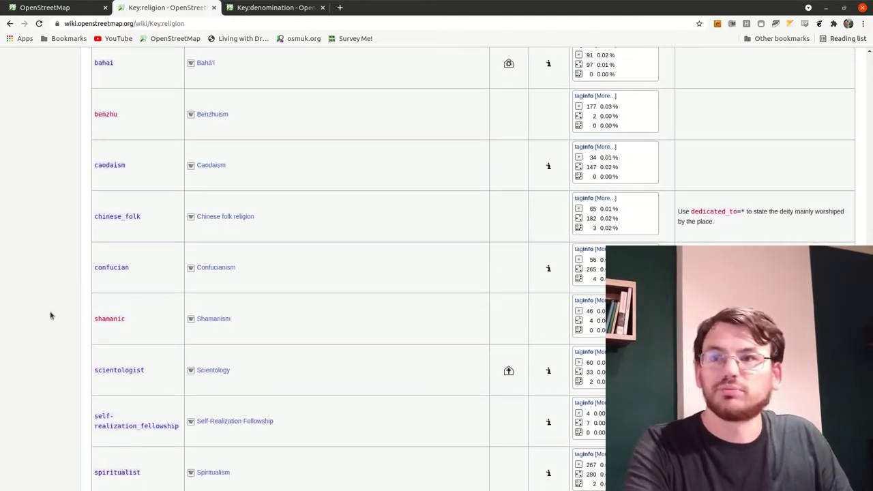
{"action": "scroll", "coordinate": [50, 314], "scroll_direction": "up", "scroll_amount": 3}
Search the religion page for "spiri" and copy the value spiritualist
{"action": "key", "text": "ctrl+f"}
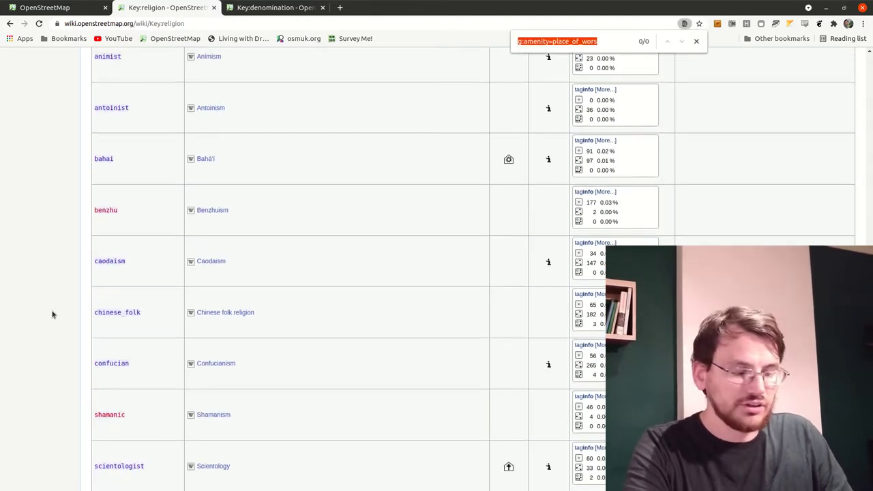
{"action": "type", "text": "sp"}
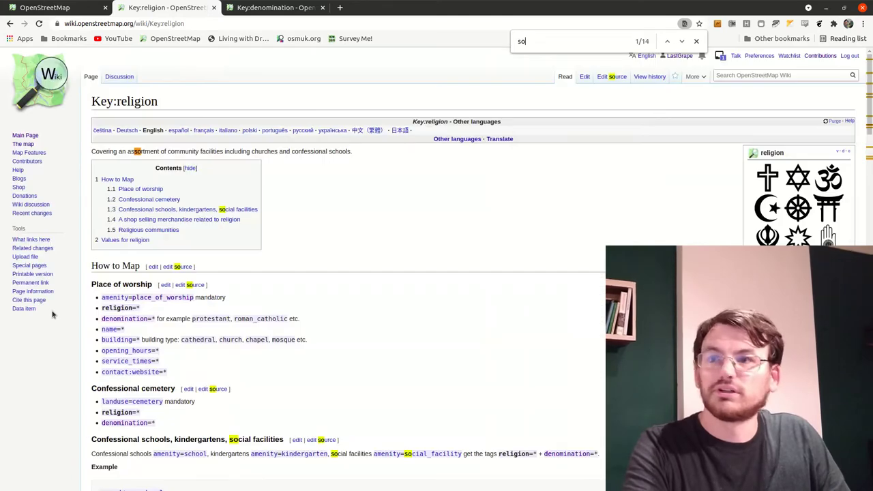
{"action": "type", "text": "iri"}
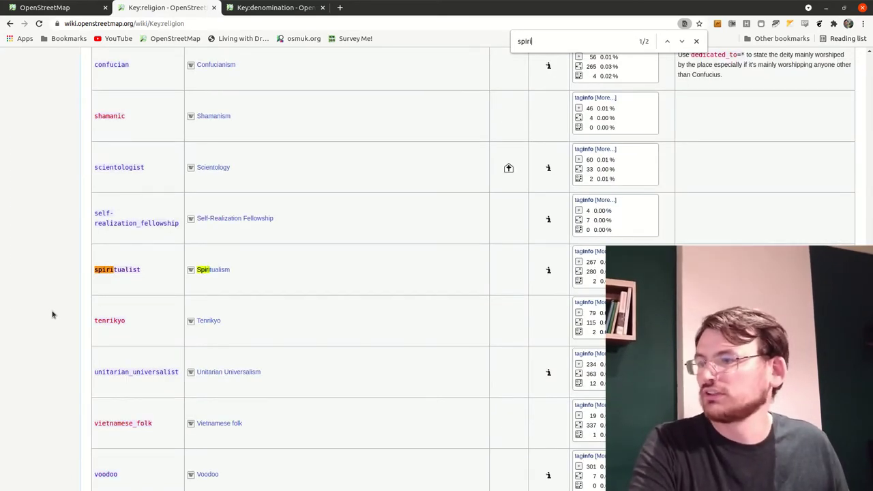
{"action": "left_click_drag", "start_coordinate": [154, 271], "coordinate": [97, 271]}
{"action": "key", "text": "ctrl+c"}
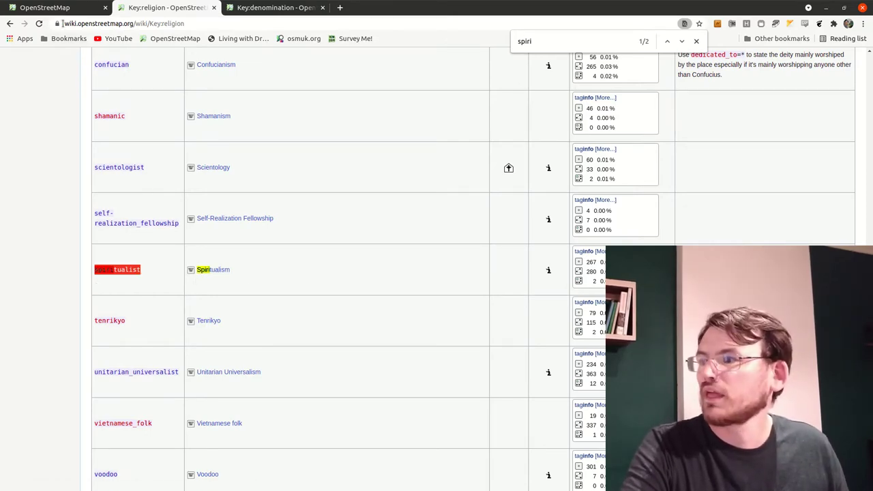
Switch to the OpenStreetMap editor and set the religion of the Philadelphia Spiritualist Church to spiritualist
{"action": "left_click", "coordinate": [44, 8]}
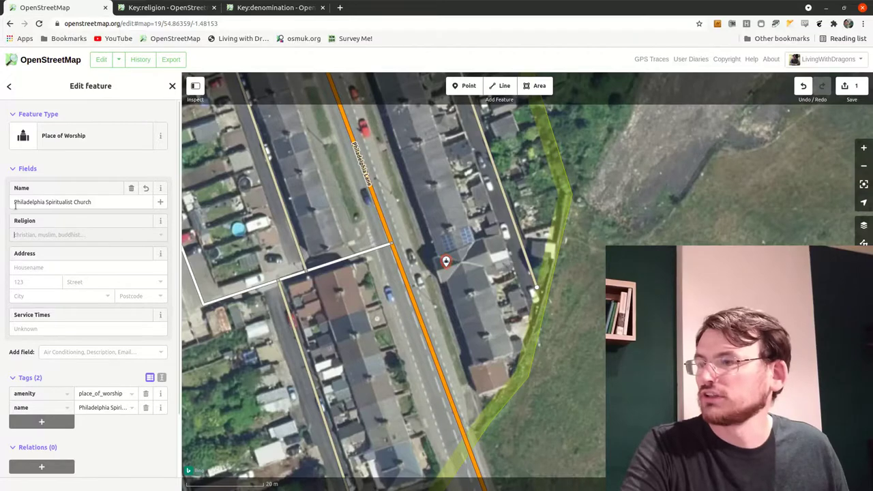
{"action": "left_click", "coordinate": [24, 233]}
{"action": "key", "text": "ctrl+v"}
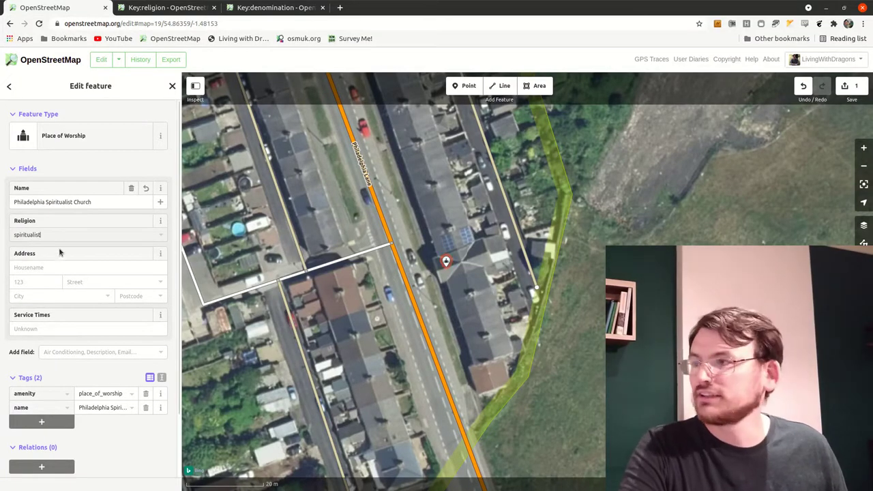
{"action": "scroll", "coordinate": [60, 250], "scroll_direction": "down", "scroll_amount": 1}
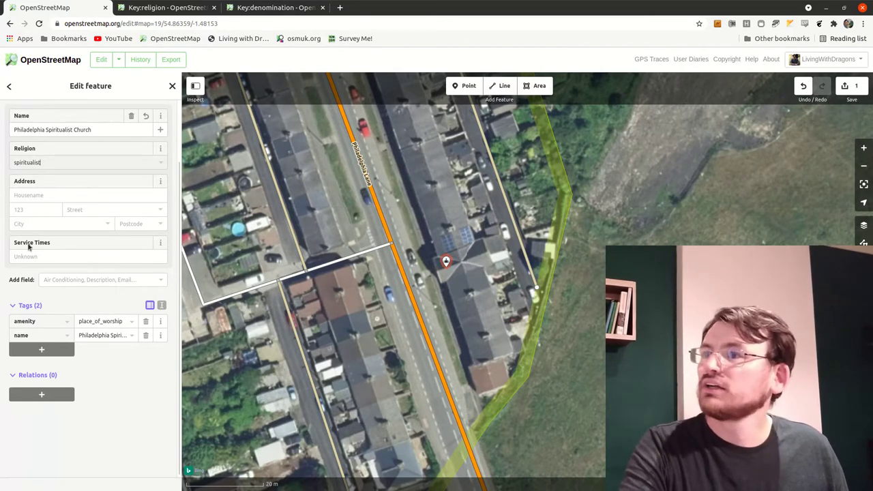
Search the wiki's denomination page for "spirit" and check which group of denominations the matching value belongs to
{"action": "left_click", "coordinate": [256, 9]}
{"action": "key", "text": "ctrl+f"}
{"action": "type", "text": "spi"}
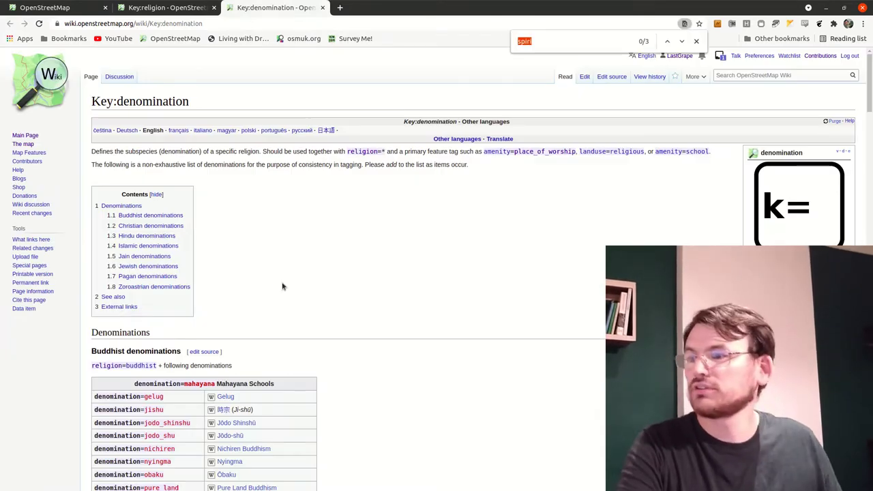
{"action": "type", "text": "rit"}
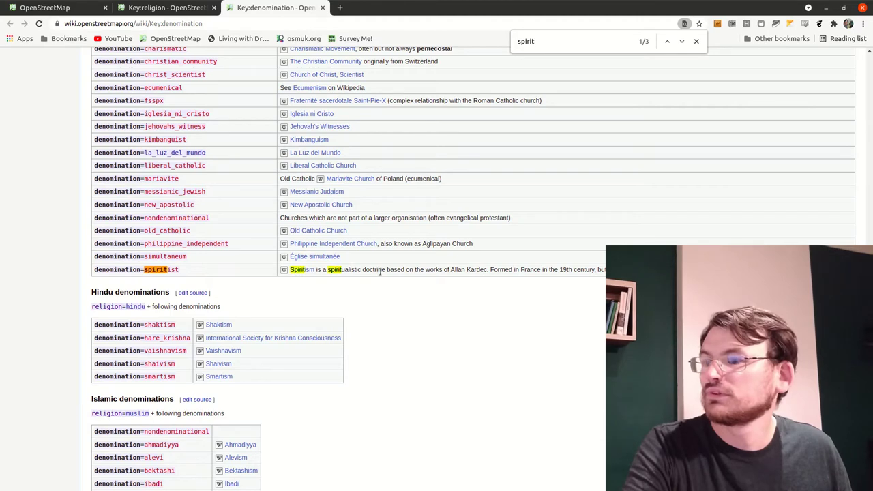
{"action": "scroll", "coordinate": [147, 280], "scroll_direction": "up", "scroll_amount": 5}
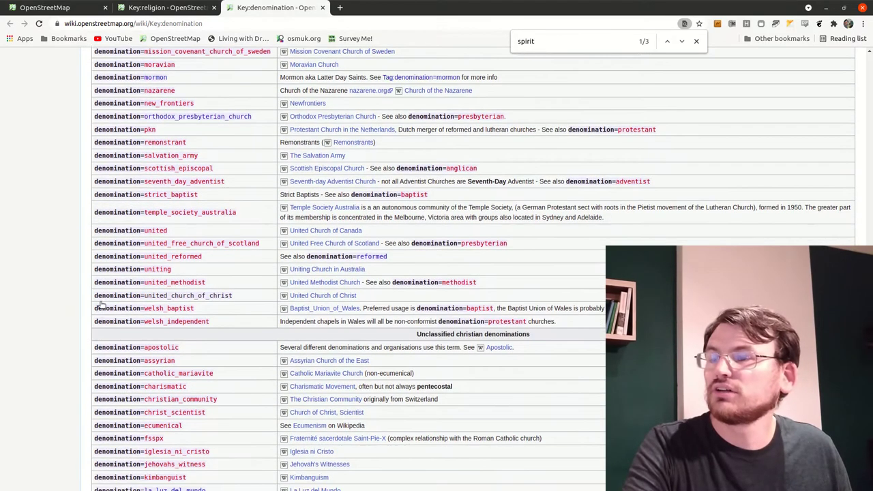
{"action": "scroll", "coordinate": [220, 212], "scroll_direction": "down", "scroll_amount": 3}
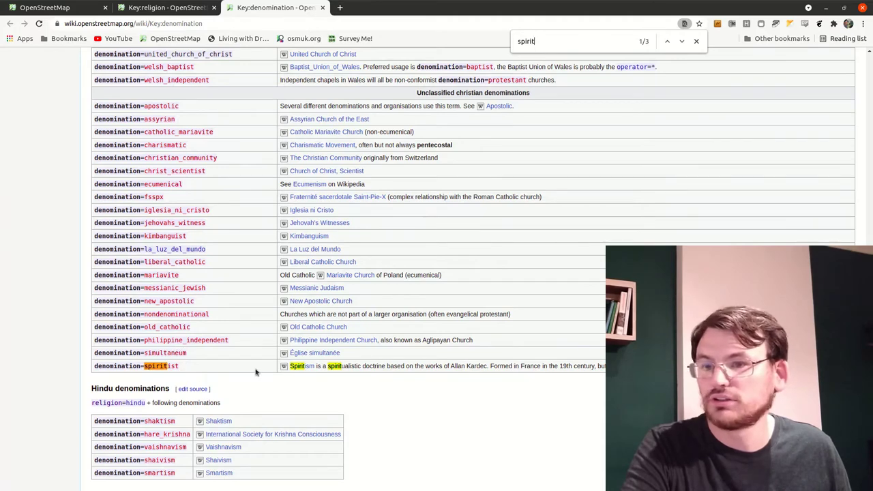
{"action": "scroll", "coordinate": [234, 372], "scroll_direction": "down", "scroll_amount": 2}
Return to the OpenStreetMap editor, set the church's denomination to spiritist and review its tags
{"action": "left_click", "coordinate": [41, 8]}
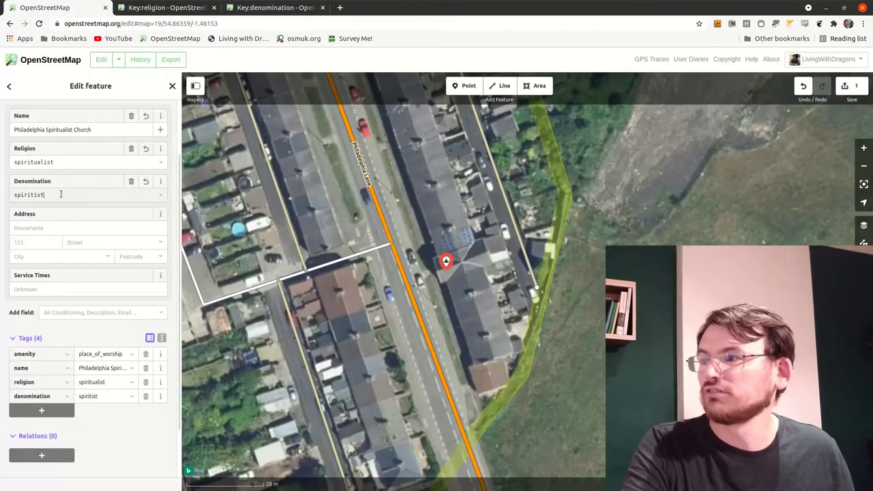
{"action": "left_click_drag", "start_coordinate": [44, 195], "coordinate": [22, 195]}
{"action": "key", "text": "End"}
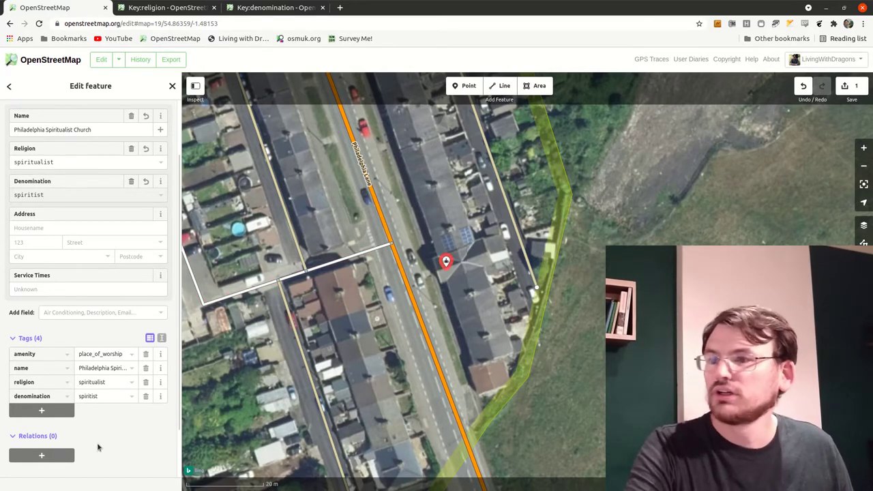
{"action": "scroll", "coordinate": [136, 444], "scroll_direction": "down", "scroll_amount": 1}
{"action": "scroll", "coordinate": [120, 436], "scroll_direction": "down", "scroll_amount": 1}
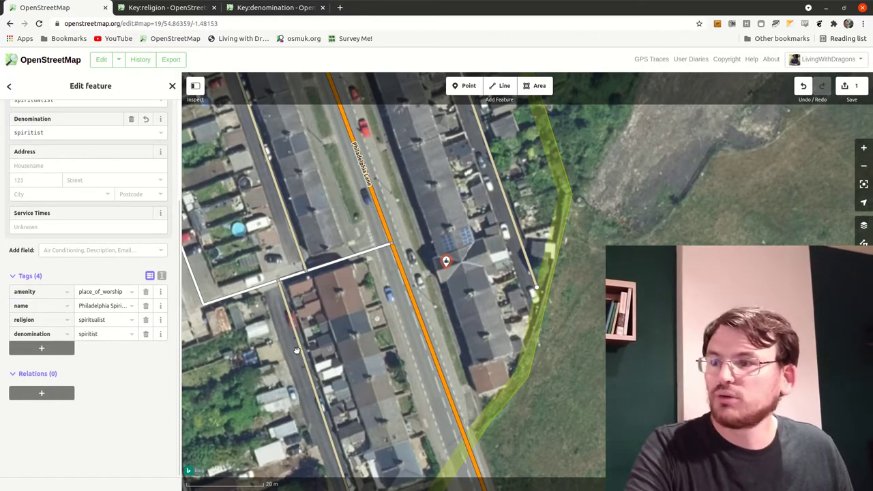
Deselect the church and look over the surrounding terraces and back lanes along Philadelphia Lane
{"action": "left_click_drag", "start_coordinate": [370, 299], "coordinate": [388, 380]}
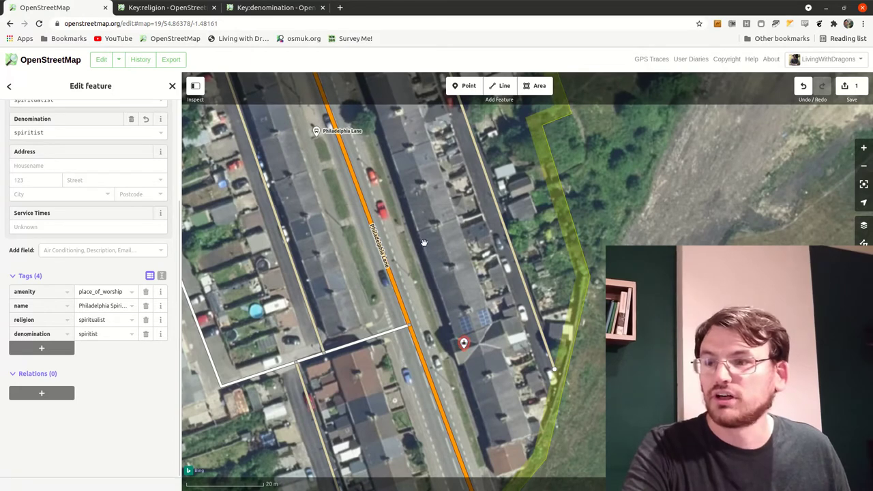
{"action": "left_click_drag", "start_coordinate": [417, 393], "coordinate": [356, 271]}
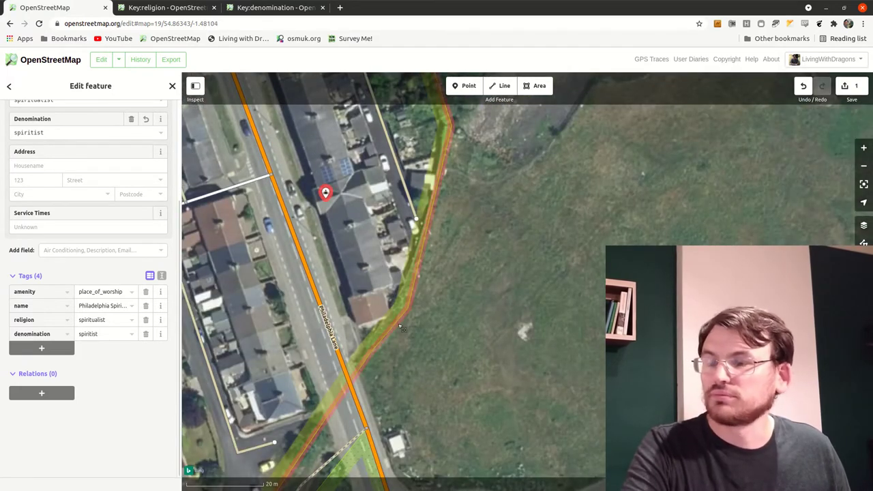
{"action": "left_click", "coordinate": [272, 279]}
{"action": "left_click_drag", "start_coordinate": [277, 325], "coordinate": [392, 369]}
{"action": "left_click", "coordinate": [339, 294]}
{"action": "left_click_drag", "start_coordinate": [334, 274], "coordinate": [418, 440]}
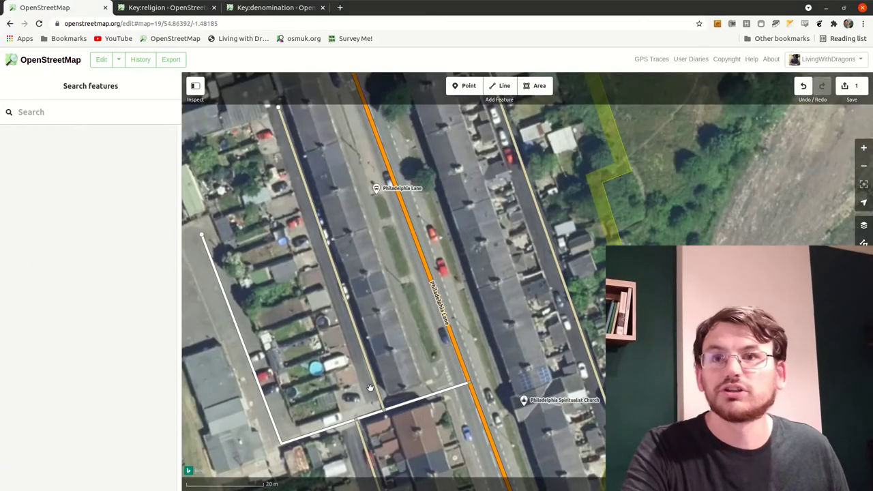
{"action": "left_click", "coordinate": [369, 415]}
{"action": "key", "text": "Escape"}
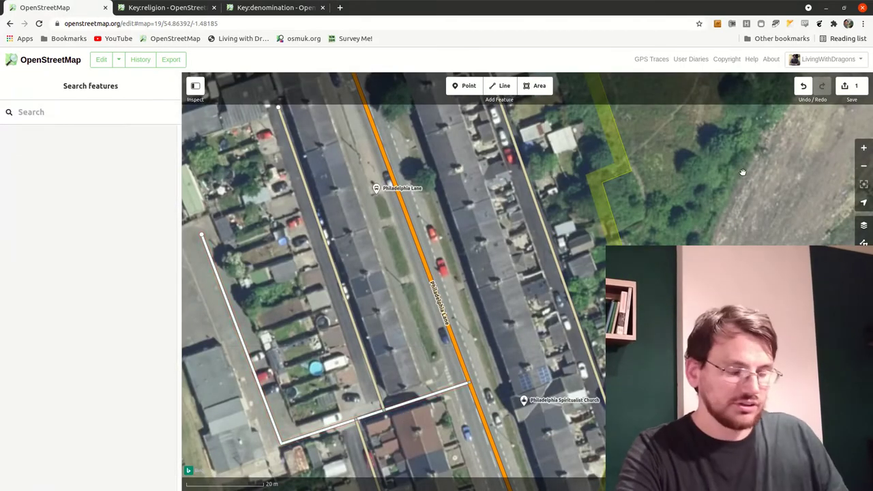
Upload the new place of worship with the changeset comment "Just one lace of worship mapped."
{"action": "left_click", "coordinate": [850, 88]}
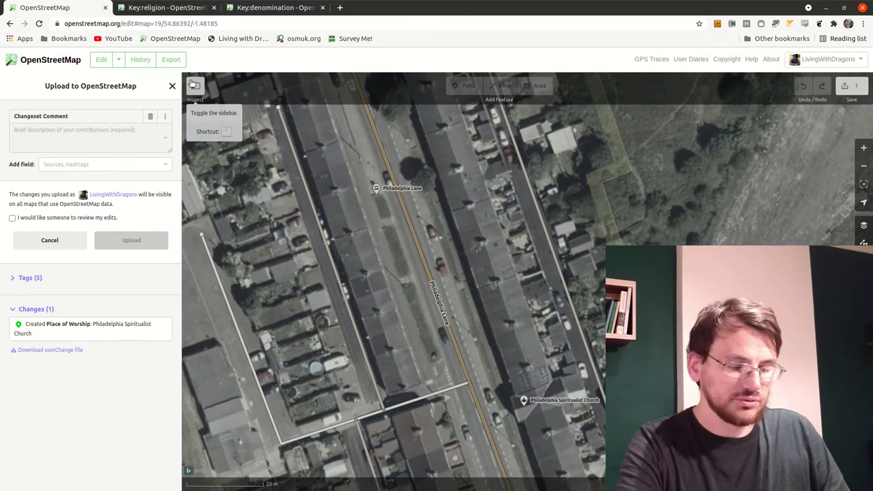
{"action": "type", "text": "Just o"}
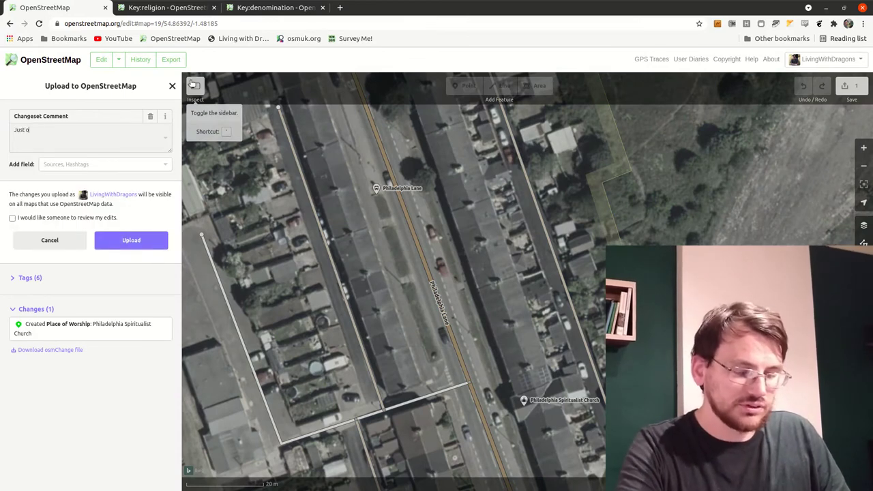
{"action": "type", "text": "ne lace of wor"}
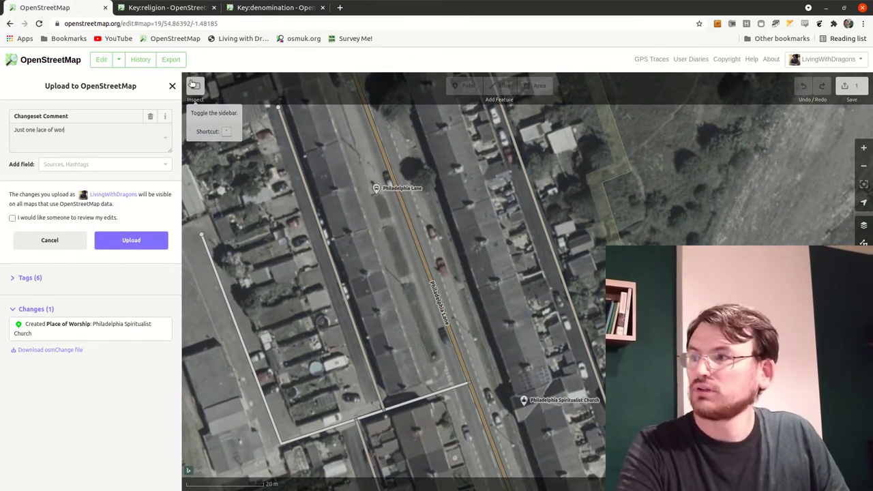
{"action": "type", "text": "ship mapp"}
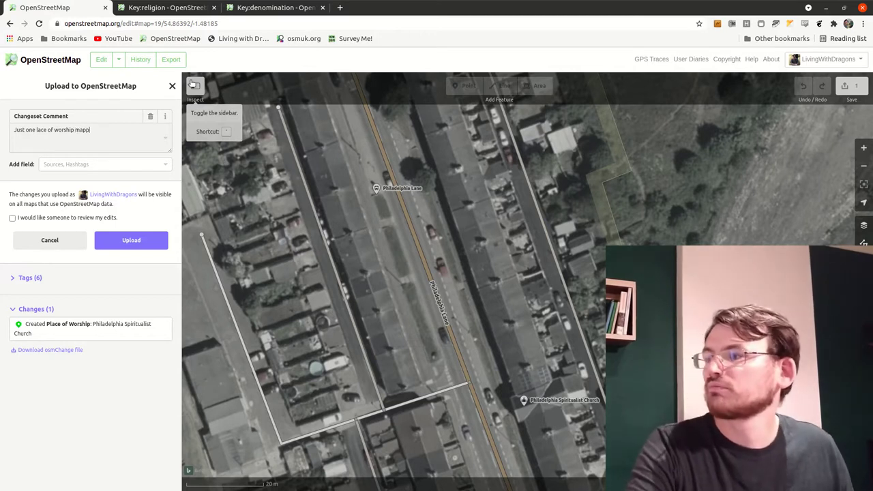
{"action": "type", "text": "ed."}
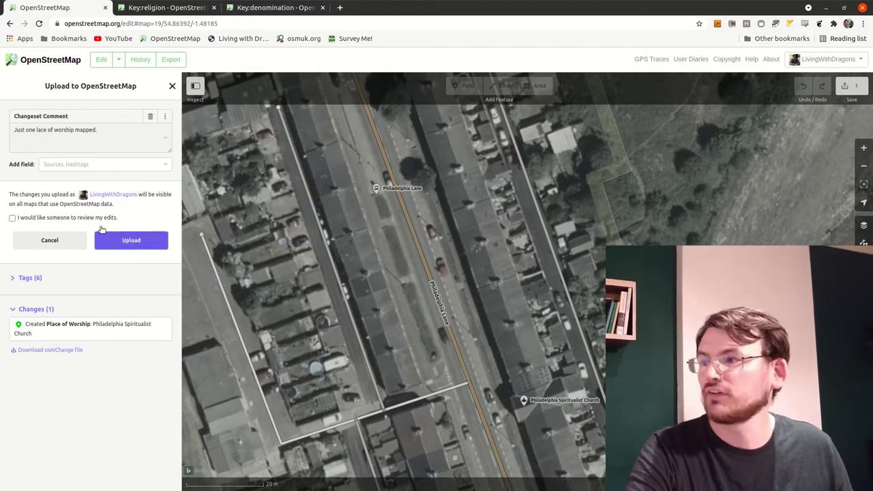
{"action": "left_click", "coordinate": [144, 244]}
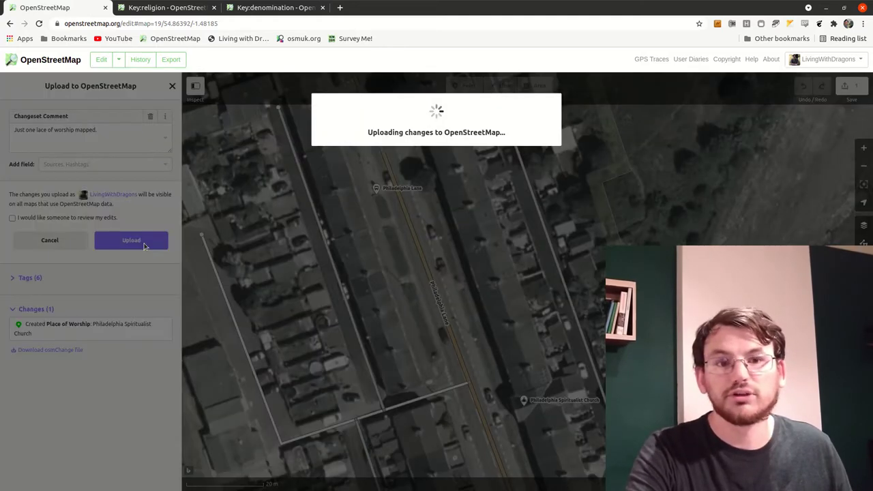
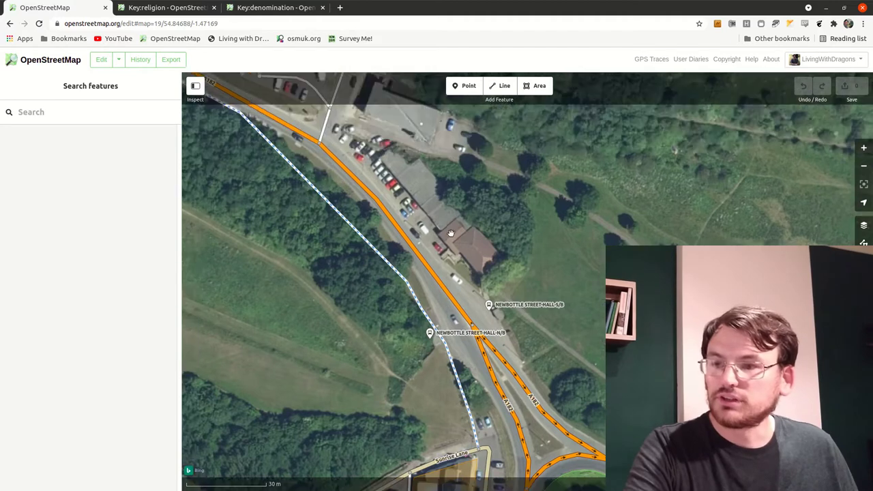
Trace the outline of the brown-roofed building beside the A182 as an area and set its feature type to Place of Worship
{"action": "scroll", "coordinate": [471, 277], "scroll_direction": "up", "scroll_amount": 1}
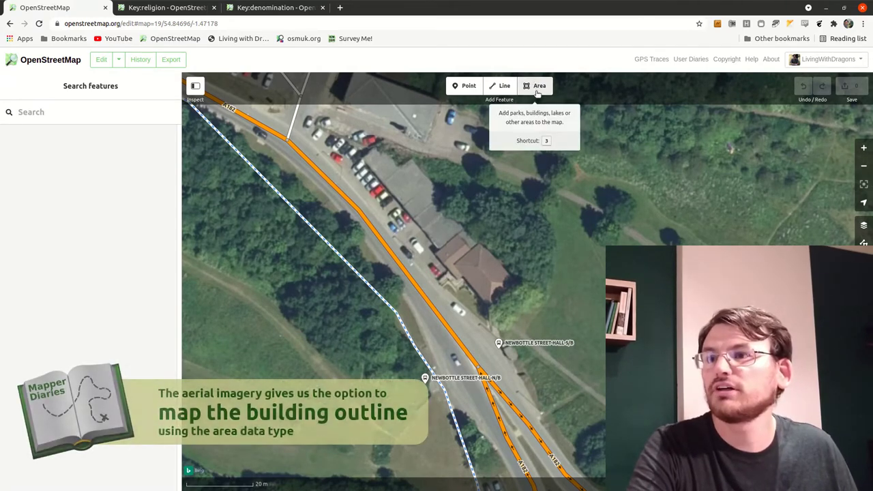
{"action": "scroll", "coordinate": [470, 265], "scroll_direction": "up", "scroll_amount": 1}
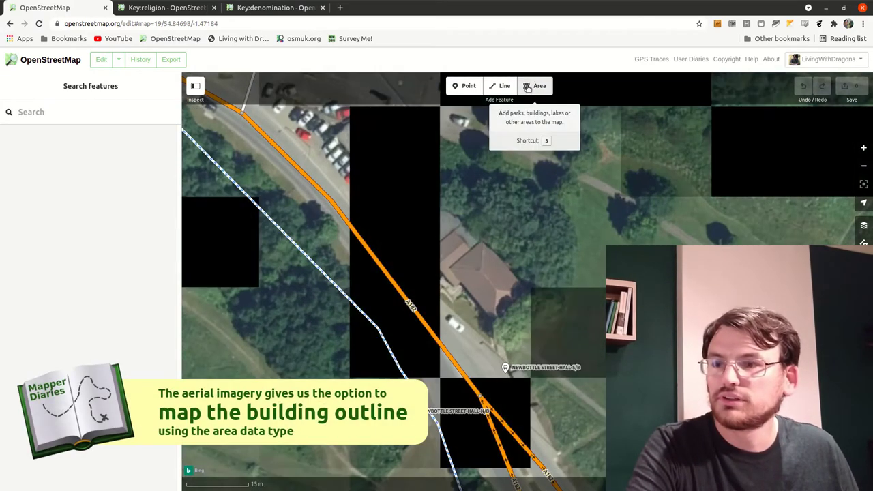
{"action": "left_click", "coordinate": [536, 86]}
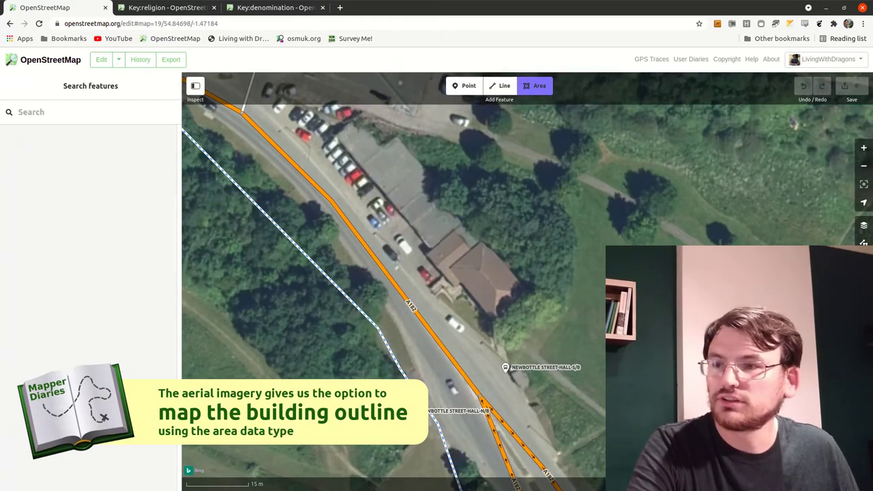
{"action": "left_click", "coordinate": [424, 254]}
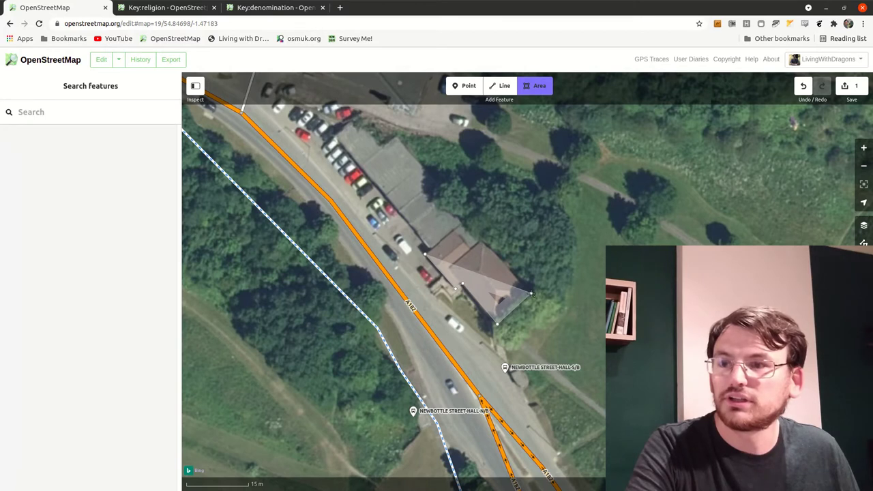
{"action": "left_click", "coordinate": [531, 294]}
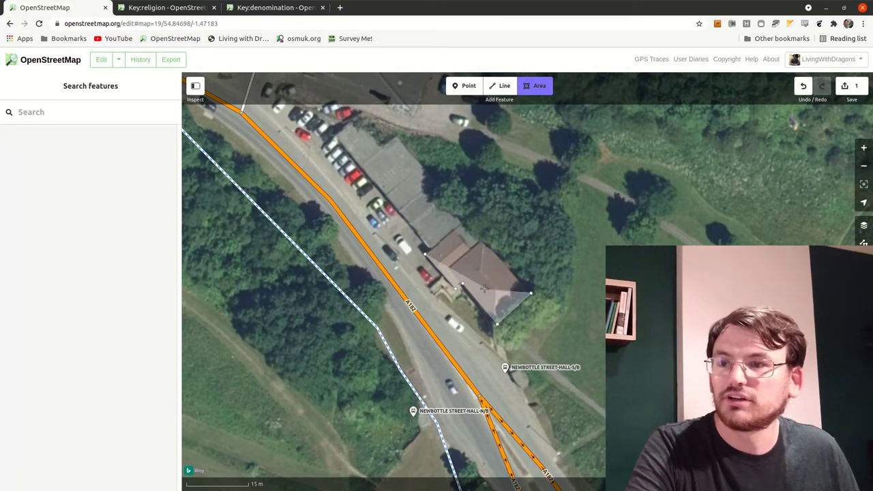
{"action": "left_click", "coordinate": [480, 240]}
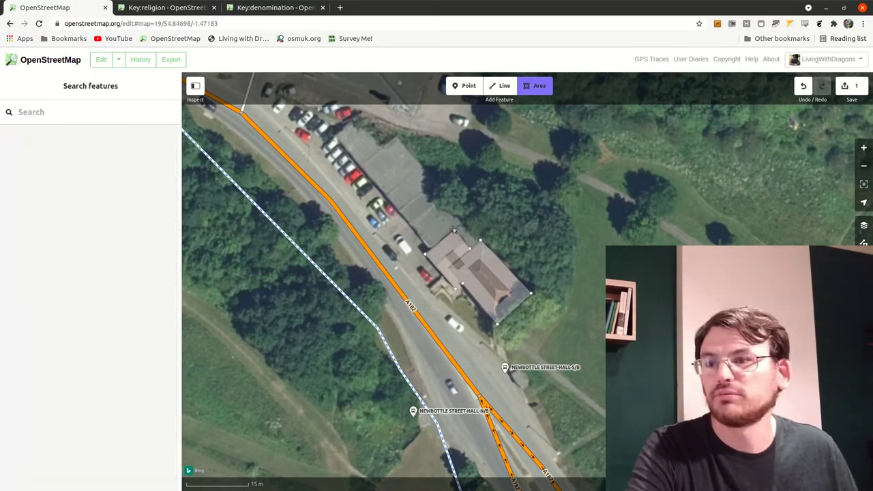
{"action": "left_click", "coordinate": [455, 231]}
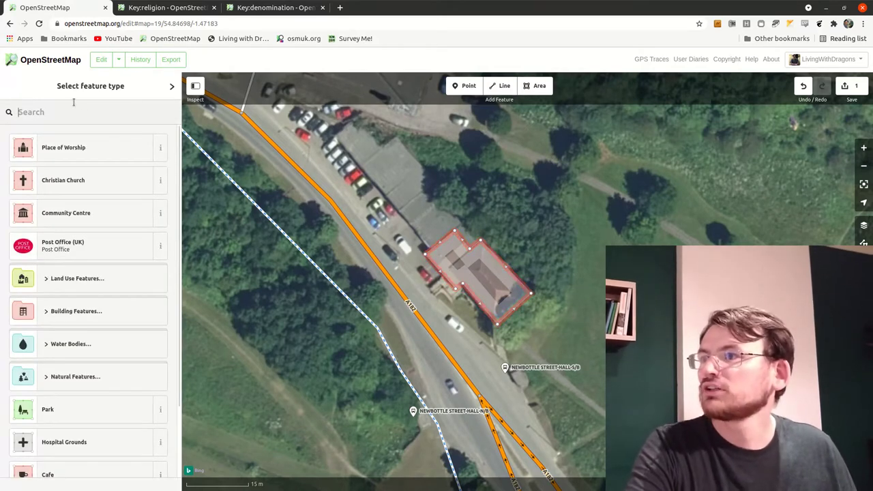
{"action": "left_click", "coordinate": [82, 147]}
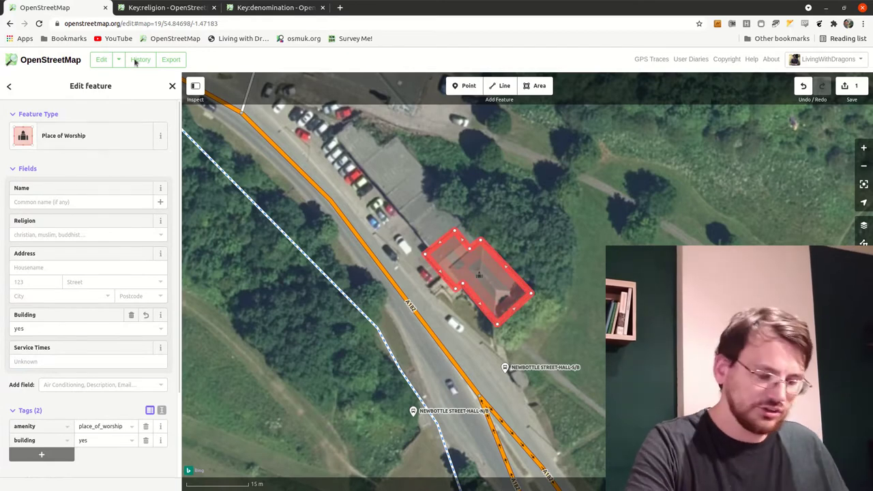
Search the wiki's religion page for "jeh" and for "christi"
{"action": "key", "text": "ctrl+Tab"}
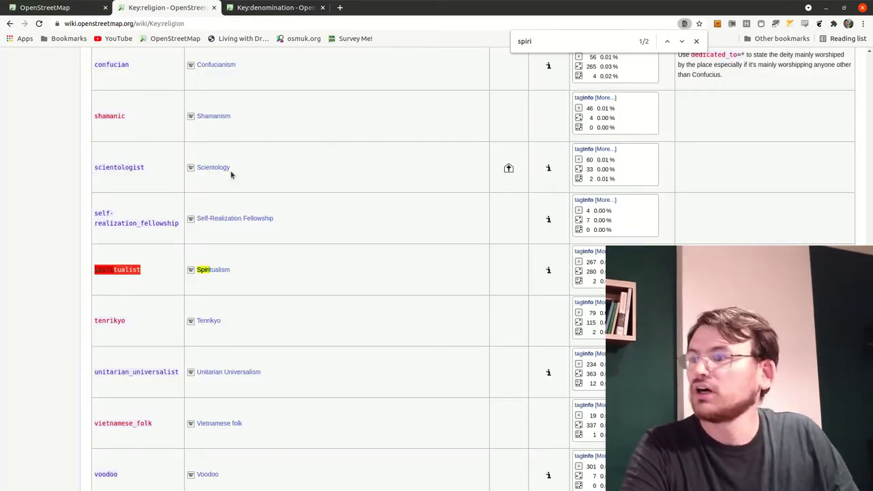
{"action": "key", "text": "ctrl+f"}
{"action": "type", "text": "jeh"}
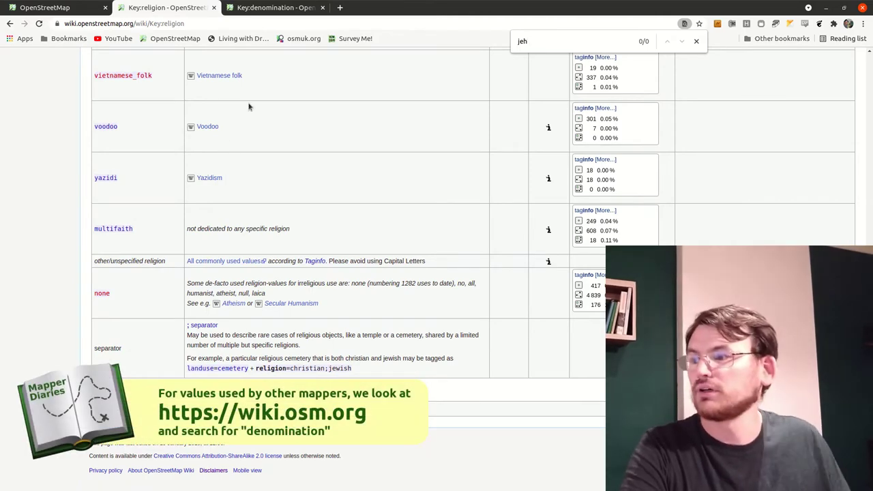
{"action": "key", "text": "BackSpace"}
{"action": "key", "text": "BackSpace"}
{"action": "key", "text": "BackSpace"}
{"action": "type", "text": "christi"}
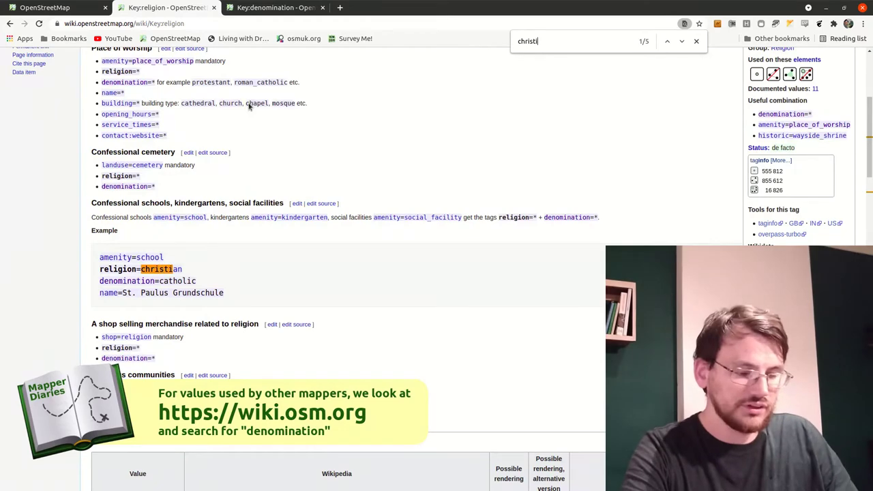
Search the wiki's denomination page for "jeho" to find the matching denomination value and its group
{"action": "left_click", "coordinate": [294, 6]}
{"action": "type", "text": "j"}
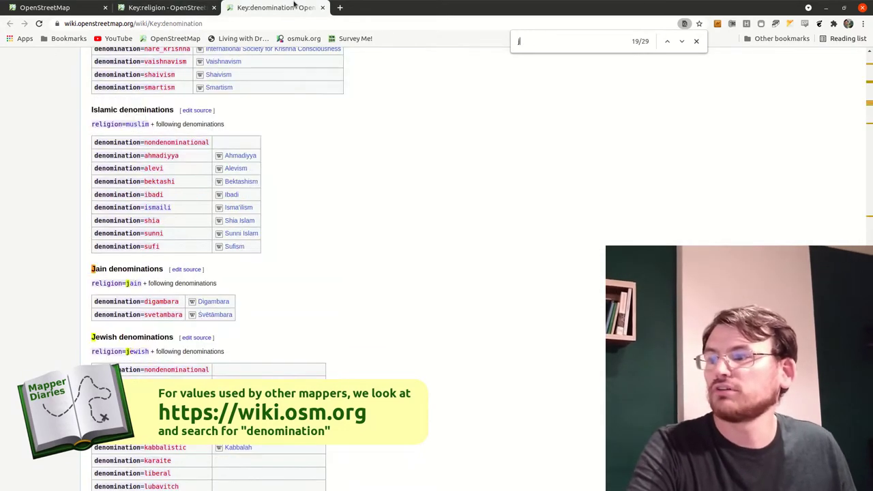
{"action": "type", "text": "eho"}
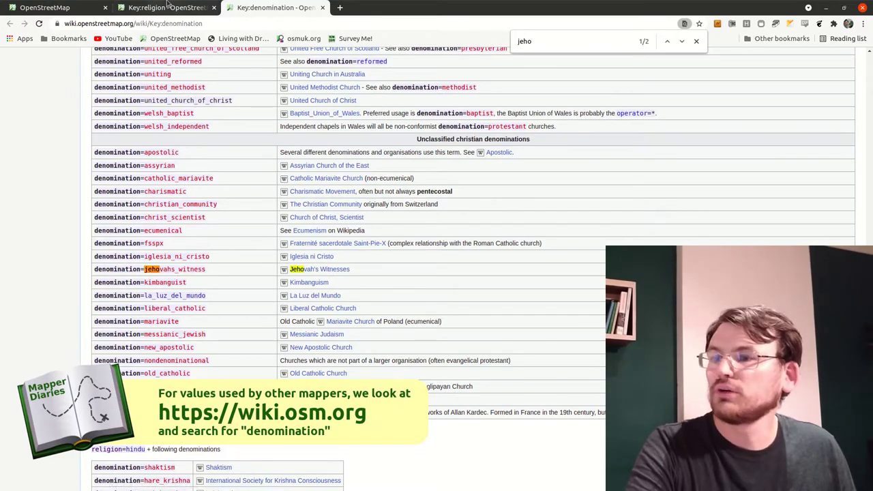
Return to the OpenStreetMap editor and set the traced building's religion to christian
{"action": "left_click", "coordinate": [68, 8]}
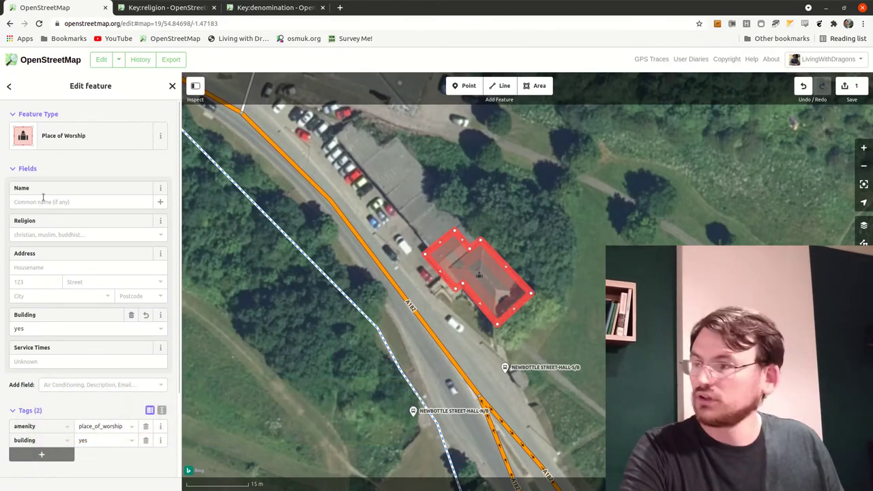
{"action": "left_click", "coordinate": [46, 237]}
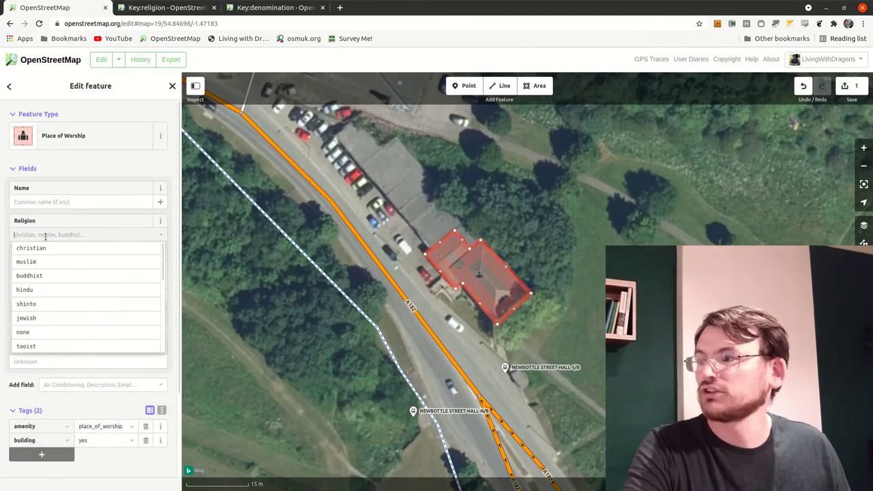
{"action": "left_click", "coordinate": [43, 248]}
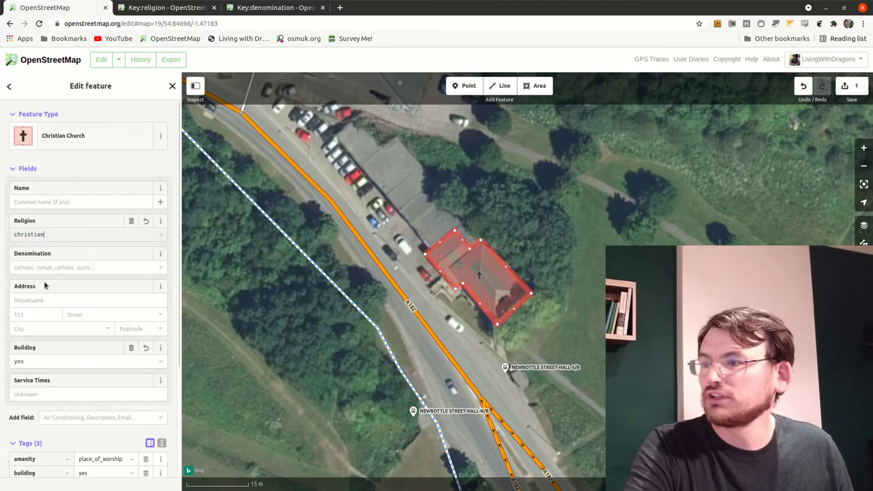
Copy the value jehovahs_witness from the wiki's denomination page and enter it as the building's denomination
{"action": "key", "text": "ctrl+shift+Tab"}
{"action": "left_click_drag", "start_coordinate": [206, 269], "coordinate": [145, 269]}
{"action": "key", "text": "ctrl+c"}
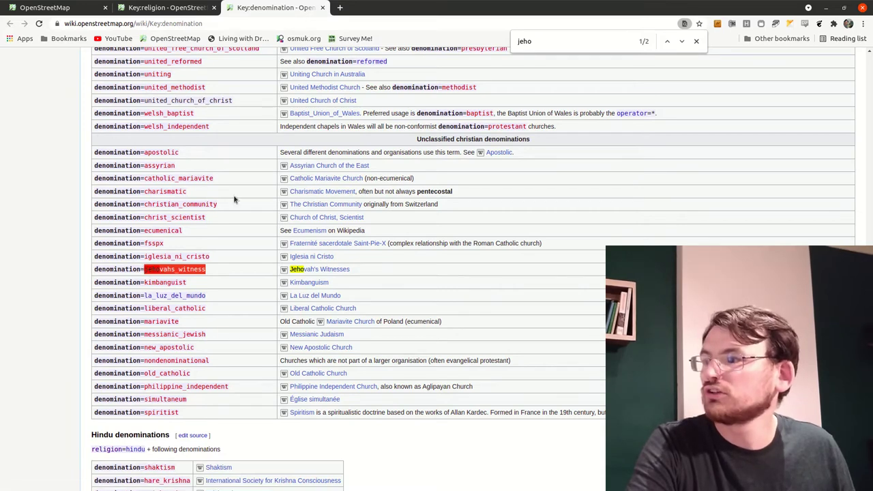
{"action": "left_click", "coordinate": [68, 8]}
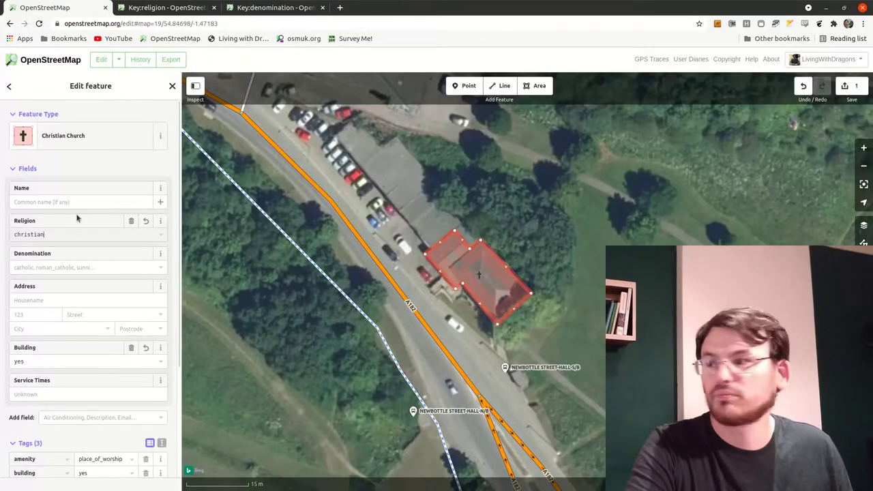
{"action": "left_click", "coordinate": [52, 277]}
{"action": "key", "text": "ctrl+v"}
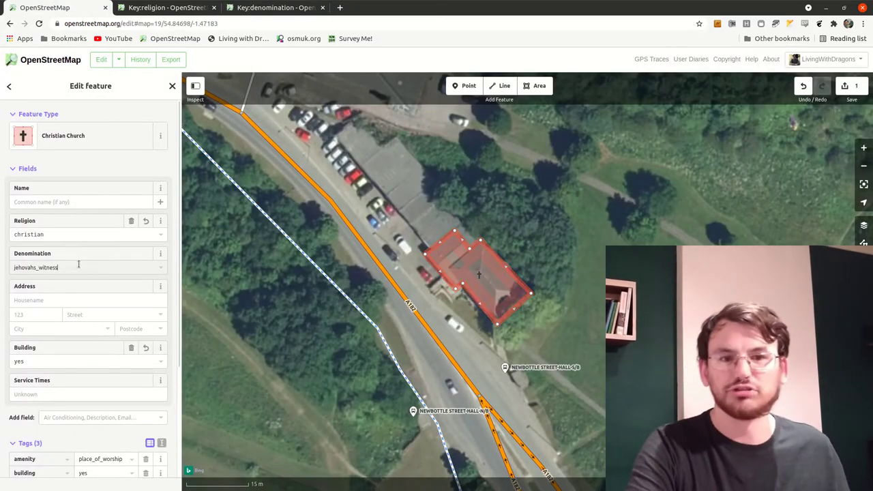
{"action": "left_click", "coordinate": [79, 266]}
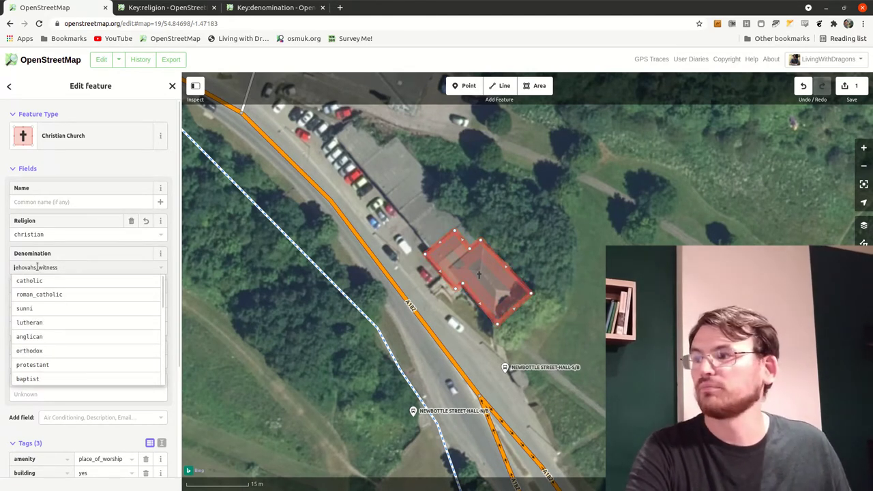
{"action": "left_click", "coordinate": [7, 255]}
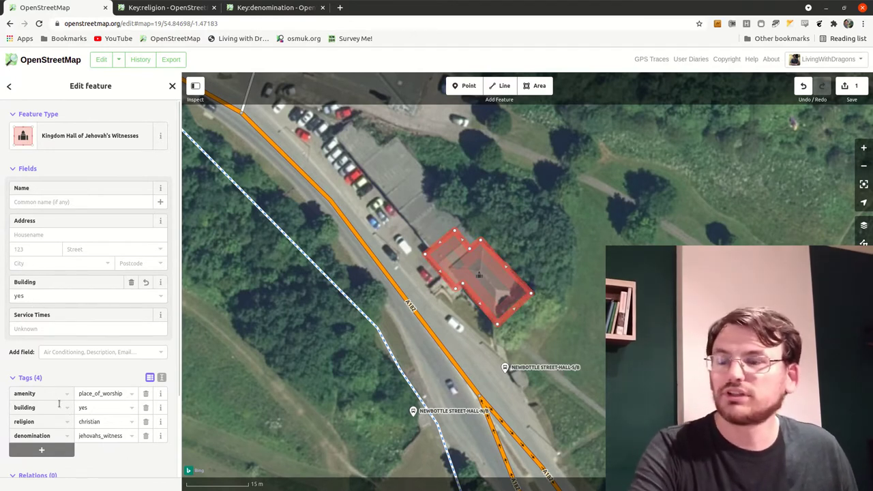
Review the building's fields and tags and name it Kingdom Hall
{"action": "scroll", "coordinate": [6, 384], "scroll_direction": "down", "scroll_amount": 1}
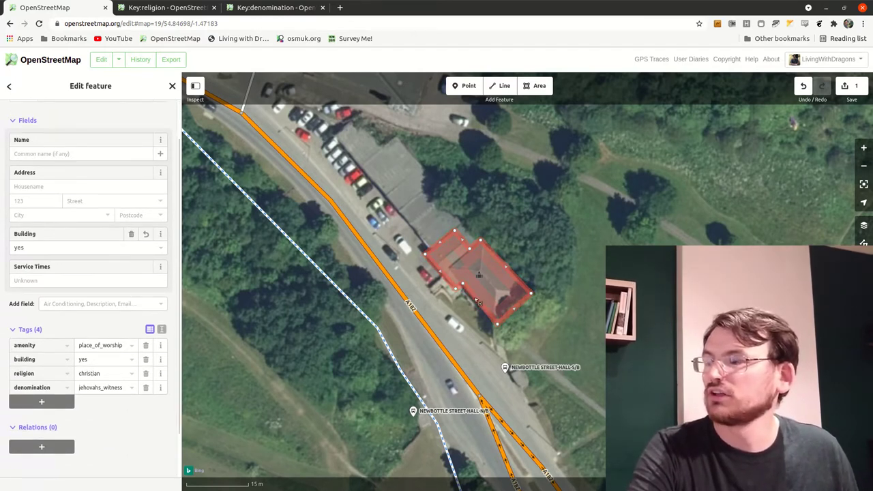
{"action": "scroll", "coordinate": [75, 381], "scroll_direction": "up", "scroll_amount": 1}
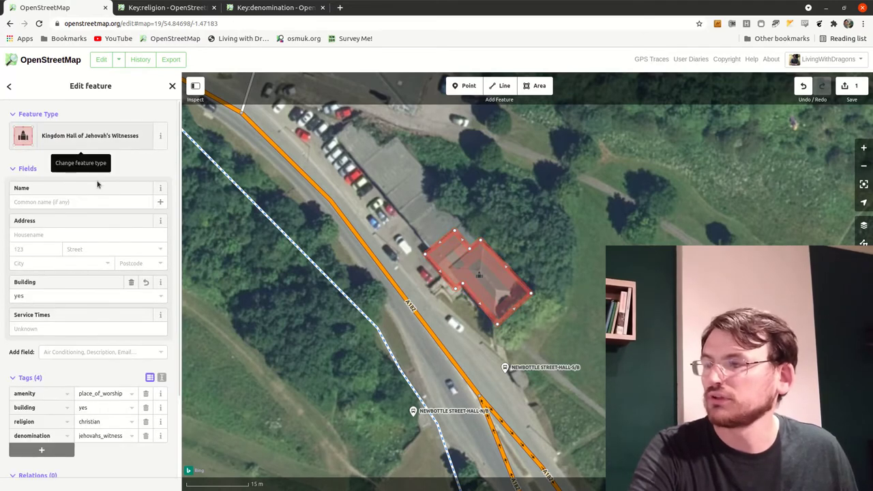
{"action": "scroll", "coordinate": [78, 413], "scroll_direction": "down", "scroll_amount": 2}
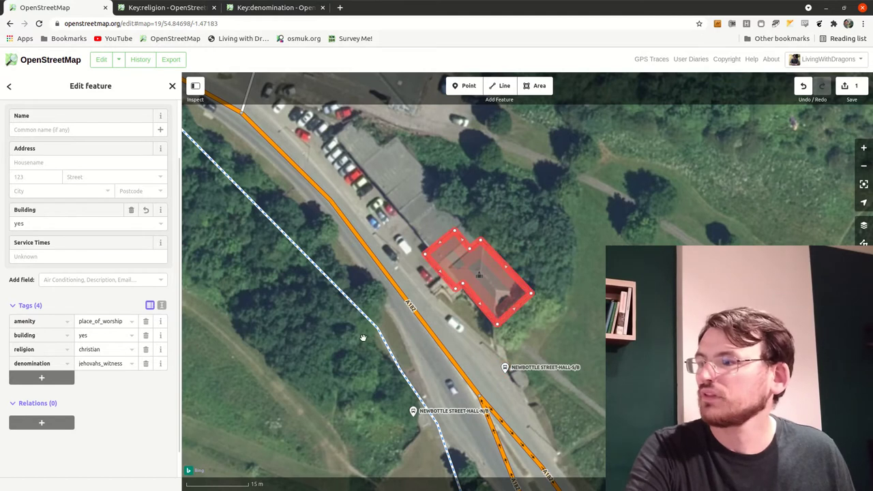
{"action": "scroll", "coordinate": [28, 249], "scroll_direction": "up", "scroll_amount": 2}
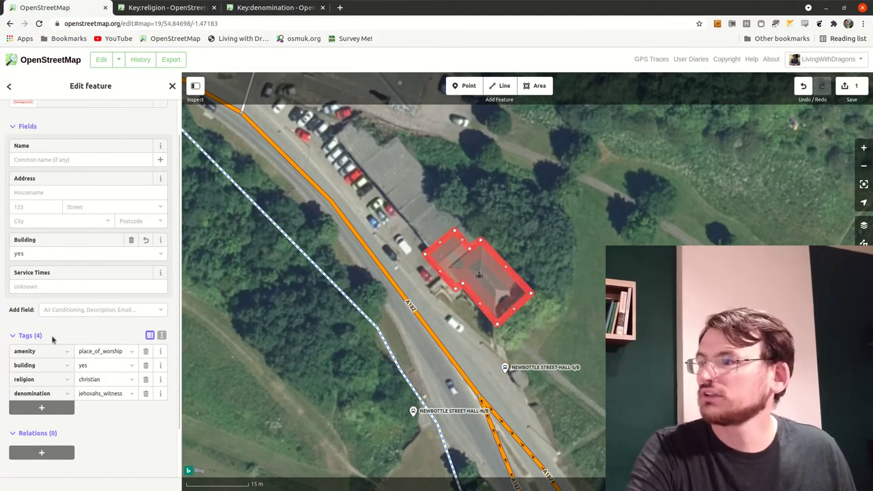
{"action": "left_click", "coordinate": [26, 202]}
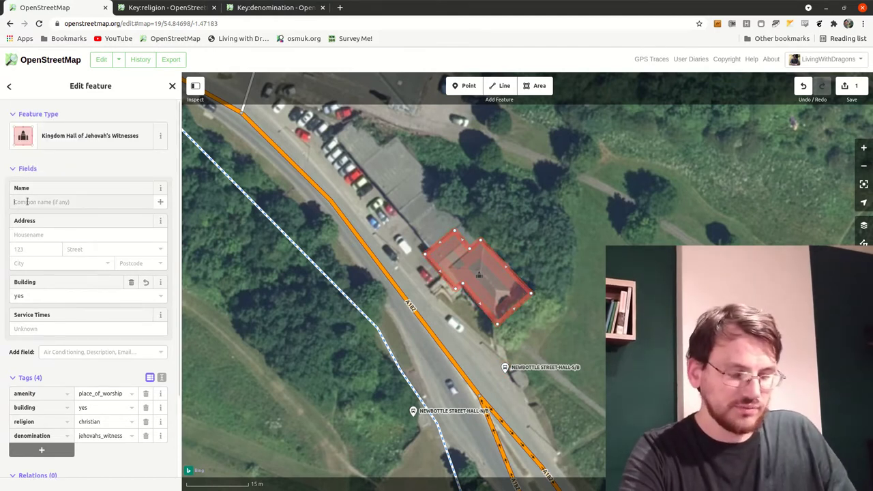
{"action": "type", "text": "King"}
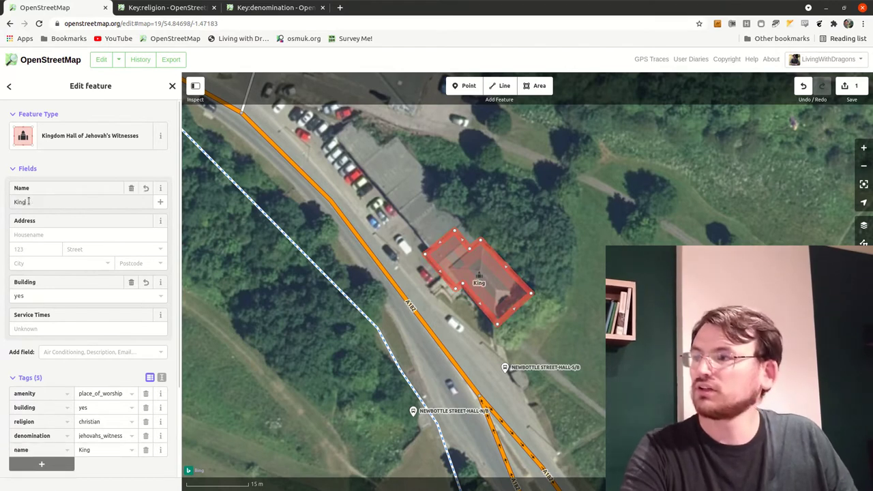
{"action": "type", "text": "dom Hal"}
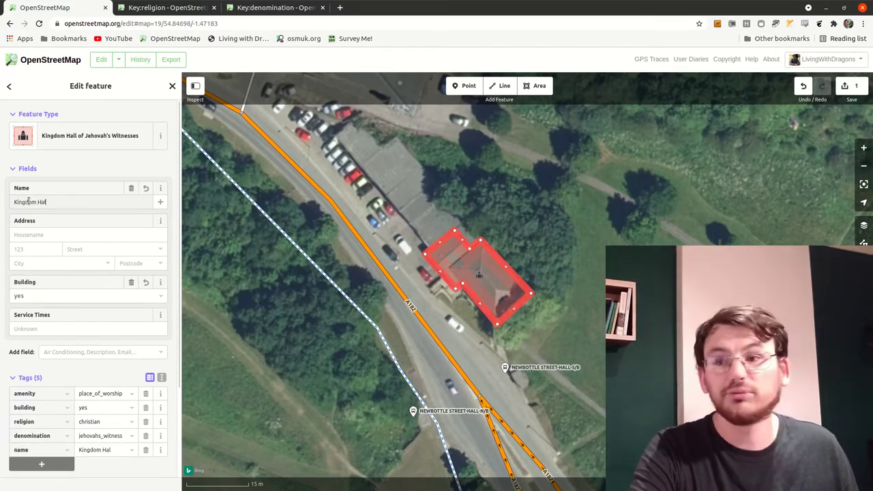
{"action": "type", "text": "l"}
{"action": "left_click", "coordinate": [7, 209]}
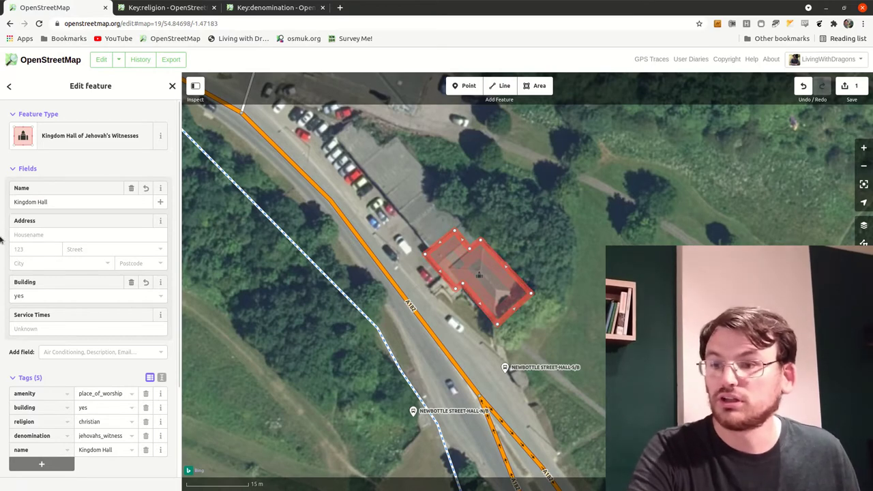
Deselect the hall and examine the issues and fields of the nearby bus stop NEWBOTTLE STREET-HALL-S/B
{"action": "scroll", "coordinate": [355, 360], "scroll_direction": "down", "scroll_amount": 2}
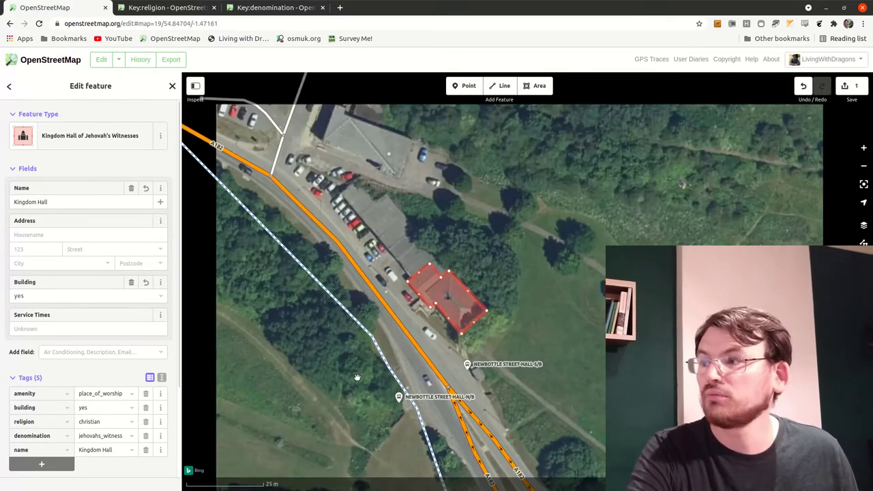
{"action": "left_click_drag", "start_coordinate": [383, 400], "coordinate": [384, 335]}
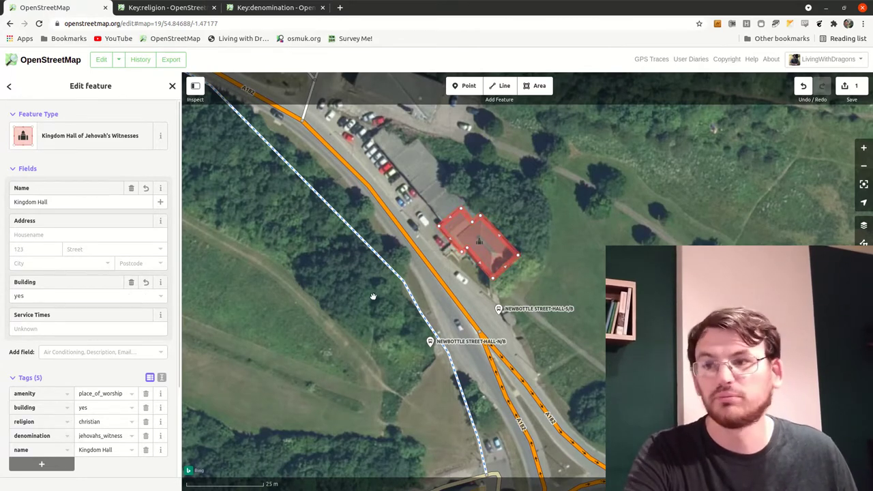
{"action": "left_click_drag", "start_coordinate": [379, 285], "coordinate": [321, 292]}
{"action": "left_click", "coordinate": [321, 292]}
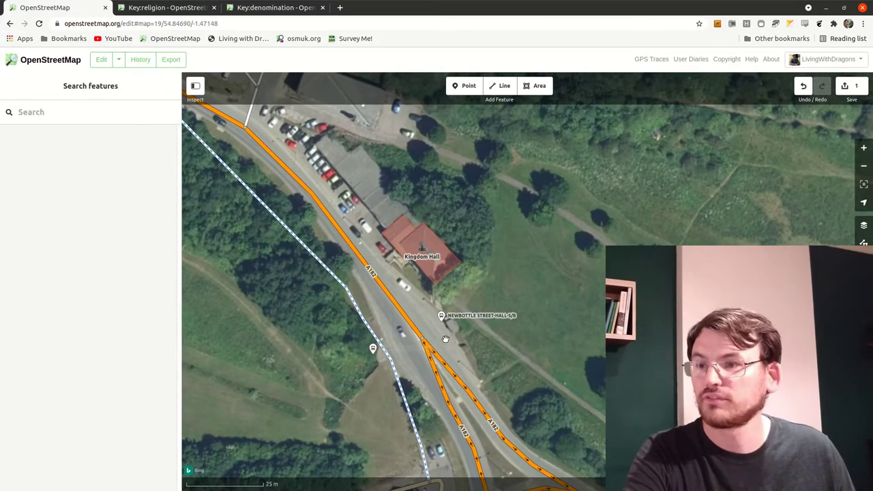
{"action": "scroll", "coordinate": [369, 358], "scroll_direction": "up", "scroll_amount": 1}
{"action": "left_click", "coordinate": [459, 305]}
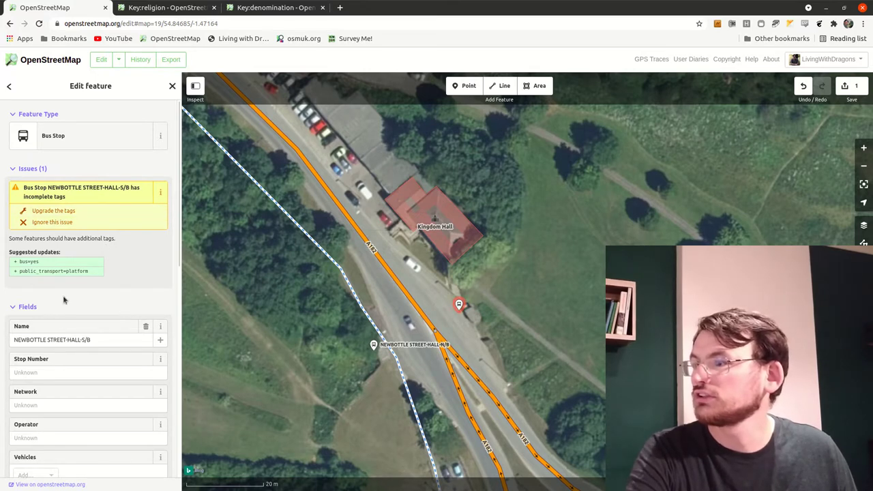
{"action": "scroll", "coordinate": [63, 300], "scroll_direction": "down", "scroll_amount": 3}
{"action": "scroll", "coordinate": [62, 294], "scroll_direction": "up", "scroll_amount": 3}
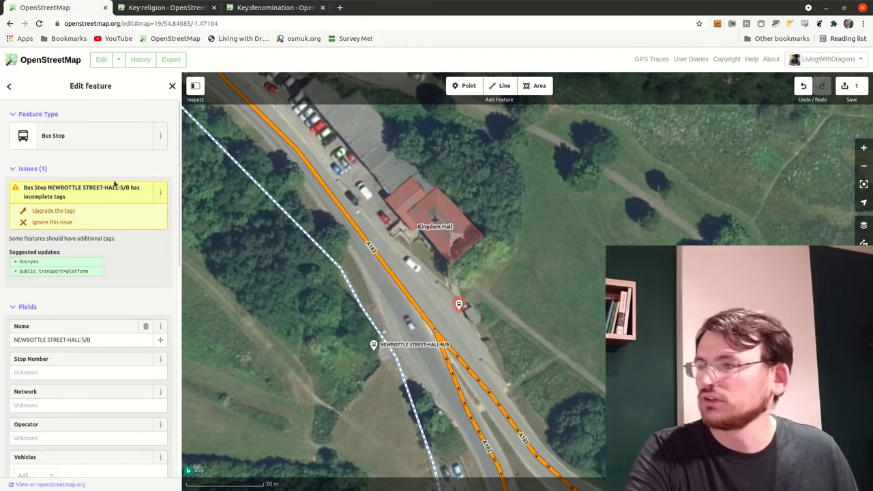
{"action": "scroll", "coordinate": [30, 295], "scroll_direction": "down", "scroll_amount": 3}
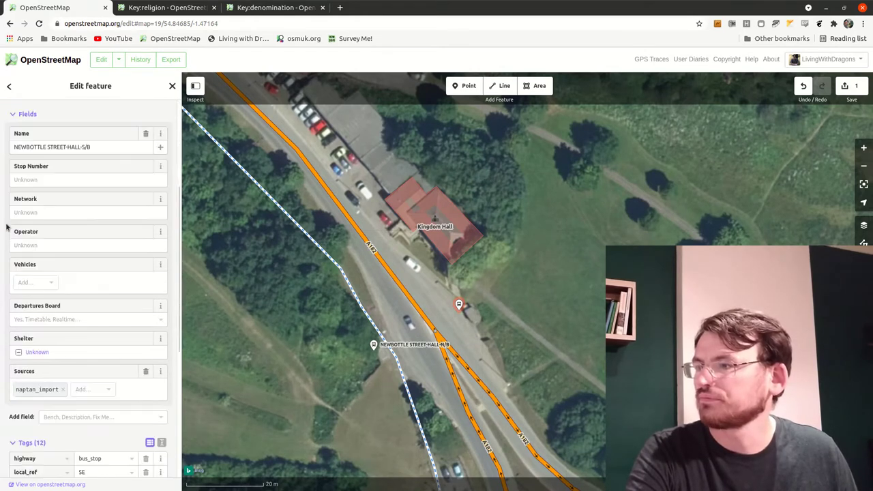
Add the tags bench=yes and shelter=yes to the bus stop NEWBOTTLE STREET-HALL-S/B
{"action": "scroll", "coordinate": [12, 359], "scroll_direction": "up", "scroll_amount": 4}
{"action": "scroll", "coordinate": [31, 273], "scroll_direction": "down", "scroll_amount": 8}
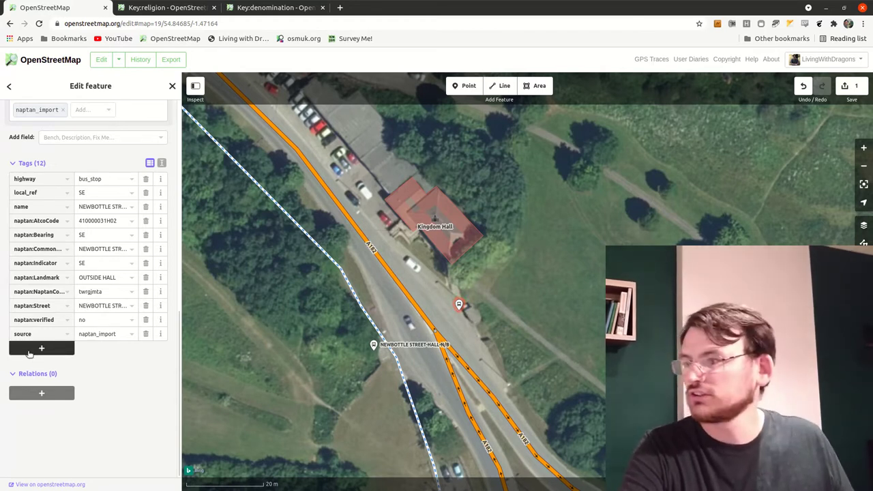
{"action": "left_click", "coordinate": [30, 350]}
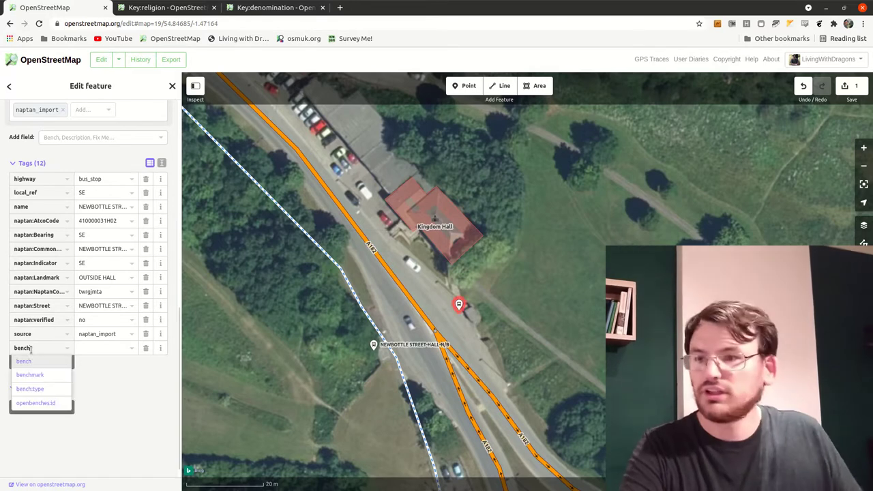
{"action": "left_click", "coordinate": [91, 348]}
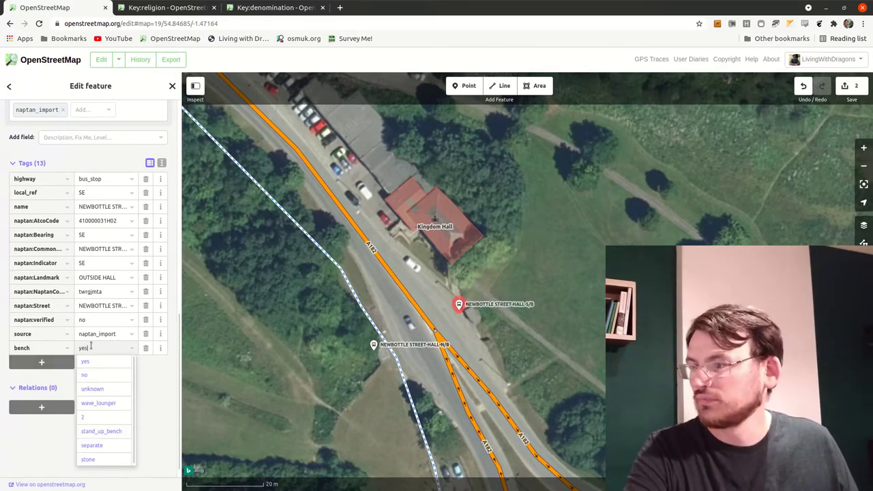
{"action": "type", "text": "yes"}
{"action": "left_click", "coordinate": [15, 361]}
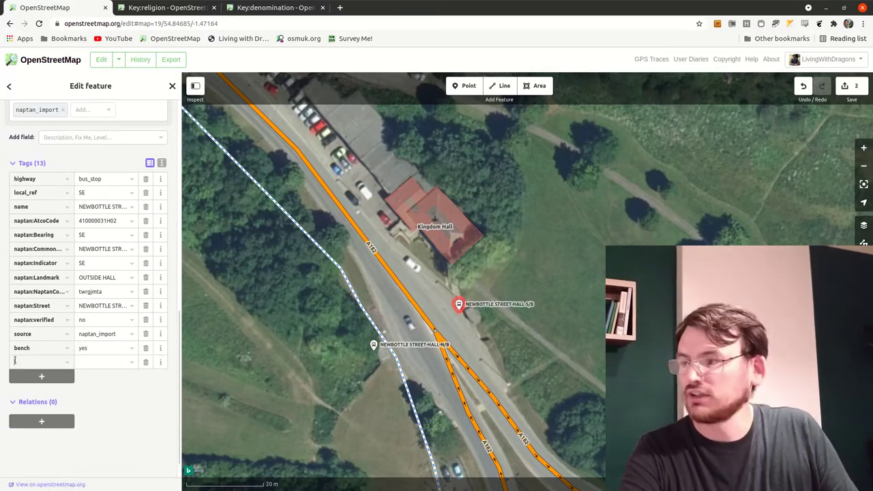
{"action": "type", "text": "shel"}
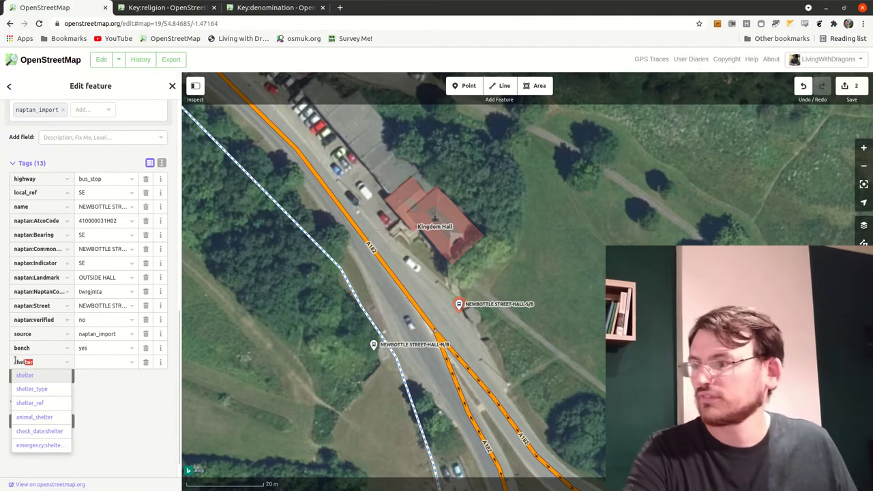
{"action": "key", "text": "Tab"}
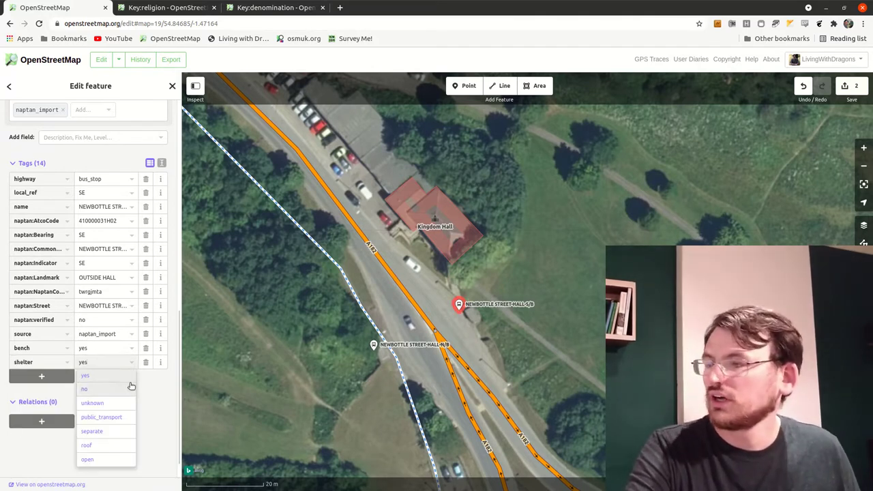
{"action": "left_click", "coordinate": [171, 403]}
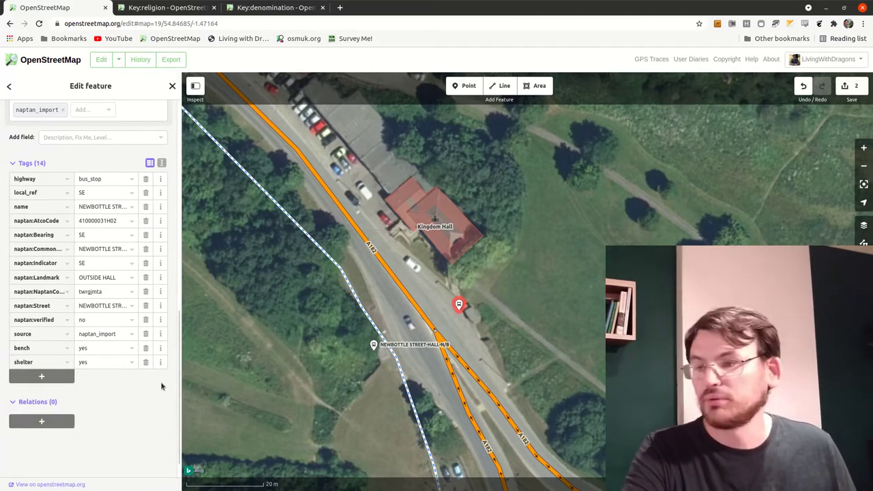
Compare the tags of the two bus stops and add bench=no to NEWBOTTLE STREET-HALL-N/B
{"action": "left_click", "coordinate": [374, 347]}
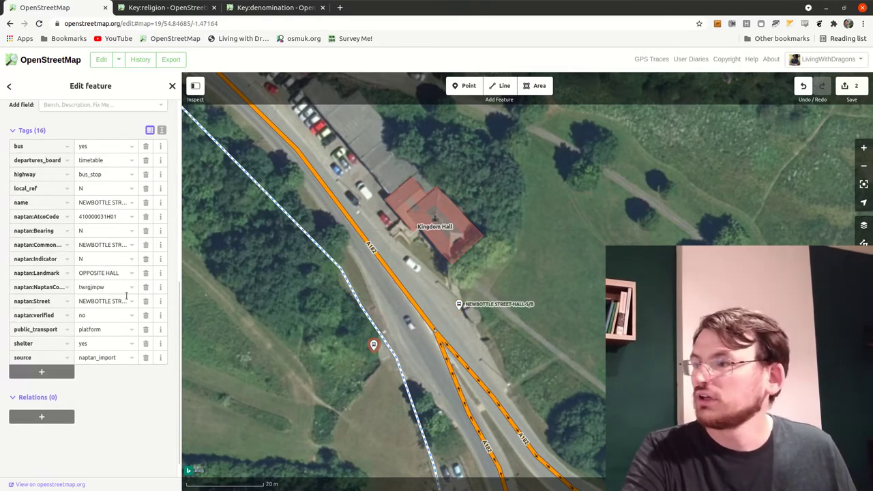
{"action": "left_click", "coordinate": [463, 307]}
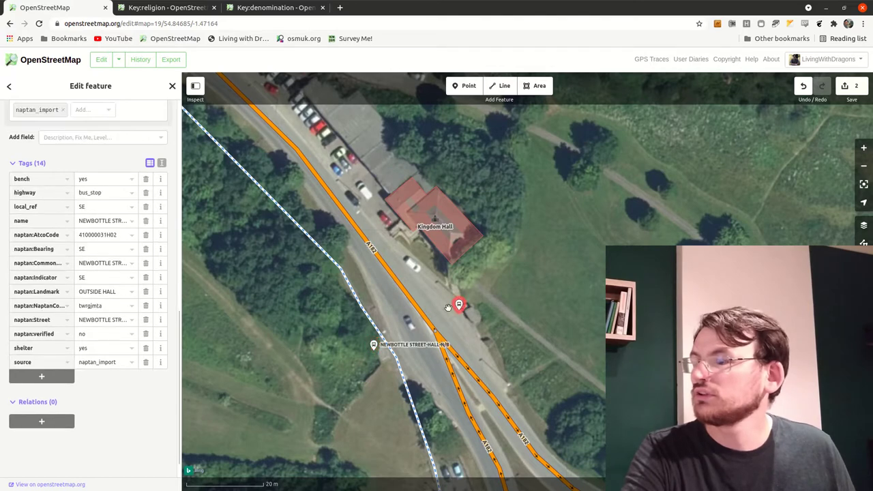
{"action": "left_click", "coordinate": [373, 345]}
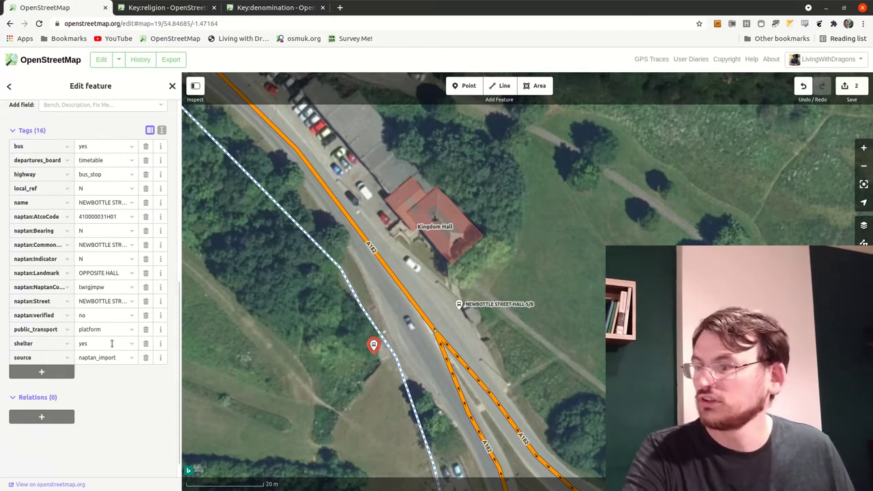
{"action": "left_click", "coordinate": [57, 371]}
{"action": "type", "text": "bench"}
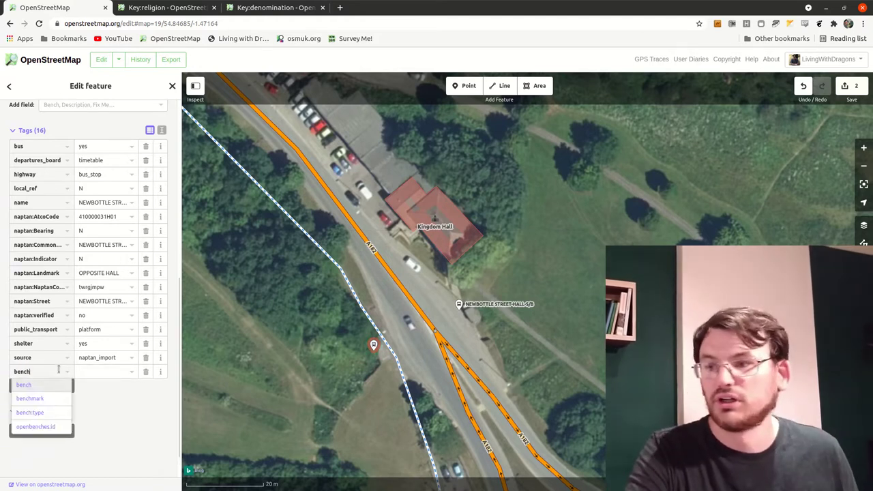
{"action": "key", "text": "Tab"}
{"action": "type", "text": "no"}
{"action": "key", "text": "Tab"}
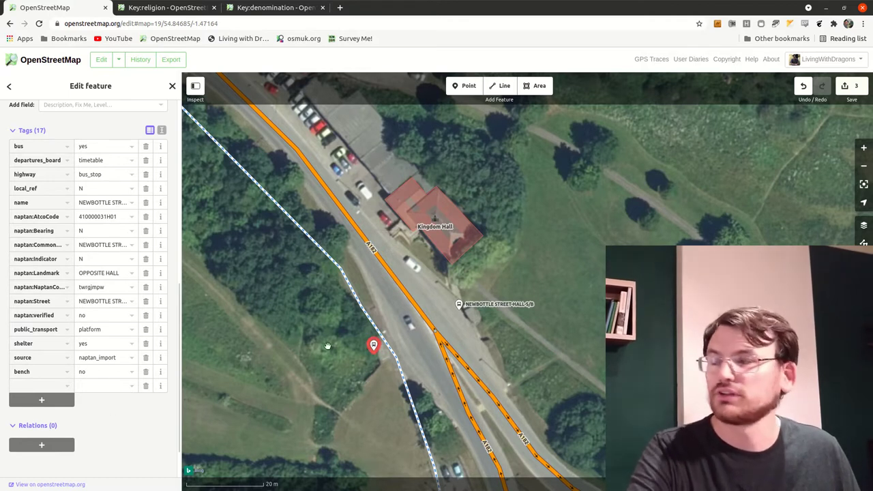
{"action": "left_click", "coordinate": [342, 375]}
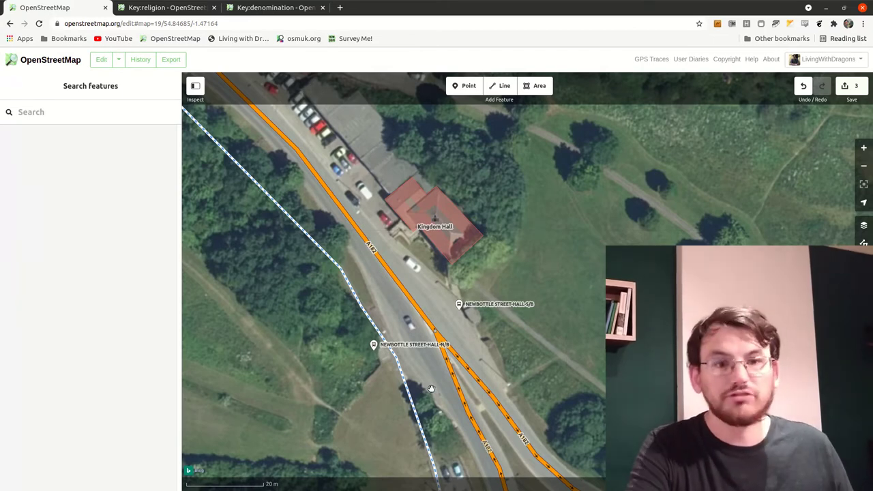
Check the Kingdom Hall's tags and upload the edits with the comment "Adding Kingdom Hall church building." and a request for review
{"action": "left_click", "coordinate": [442, 249]}
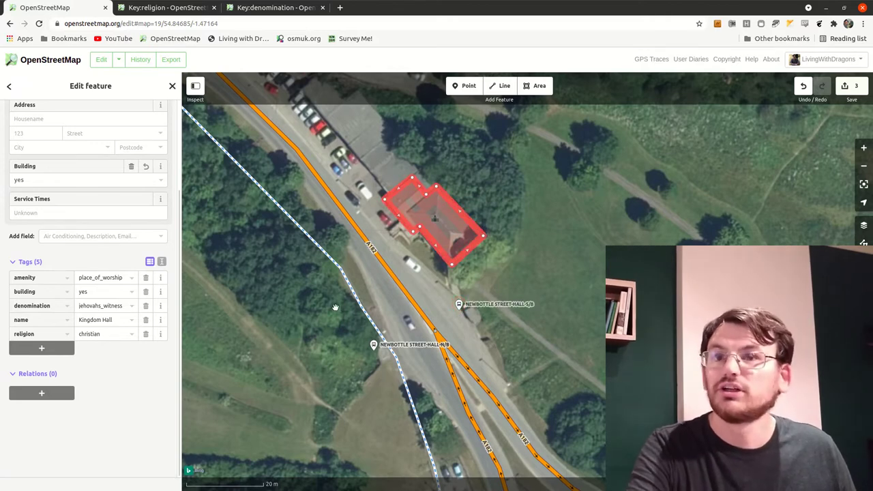
{"action": "left_click", "coordinate": [851, 86]}
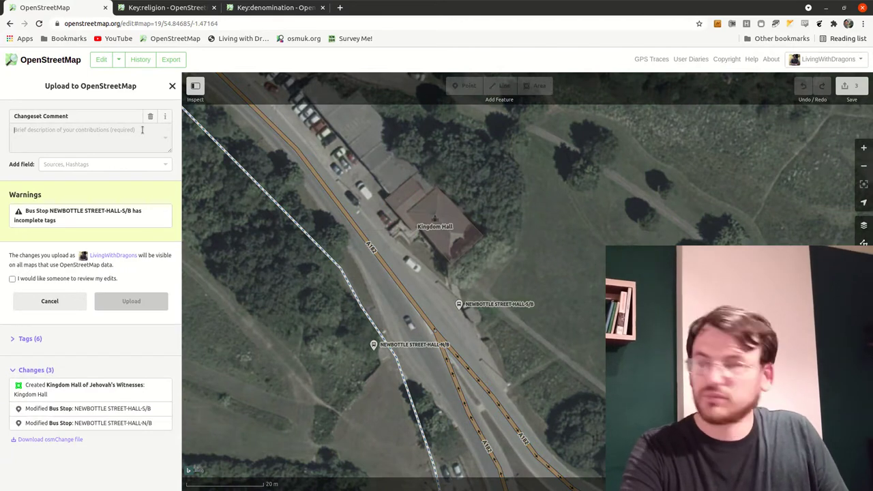
{"action": "type", "text": "Ad"}
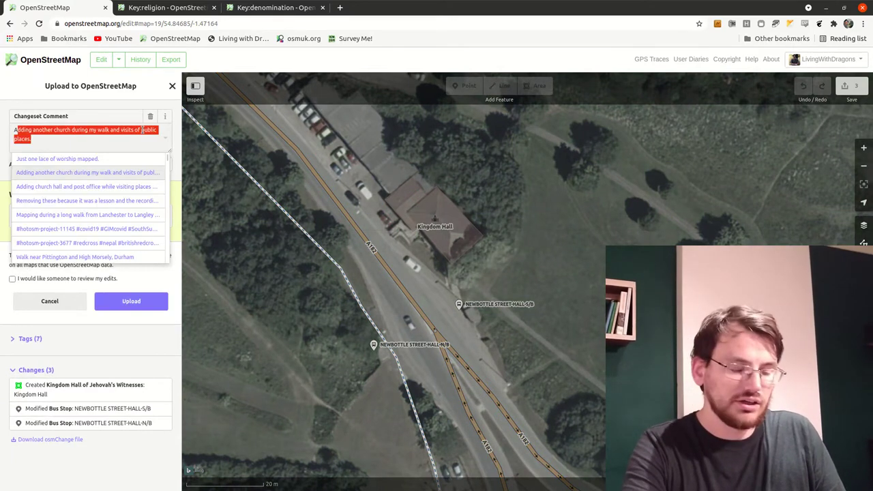
{"action": "type", "text": "ding "}
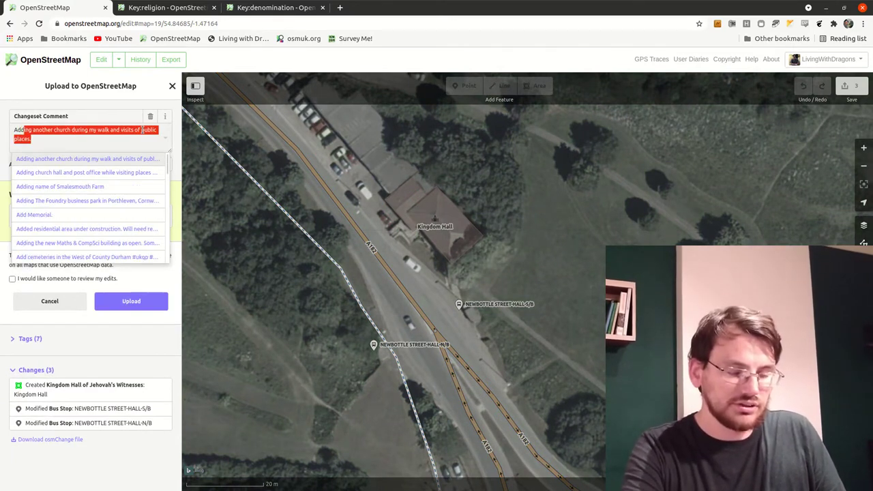
{"action": "type", "text": "King"}
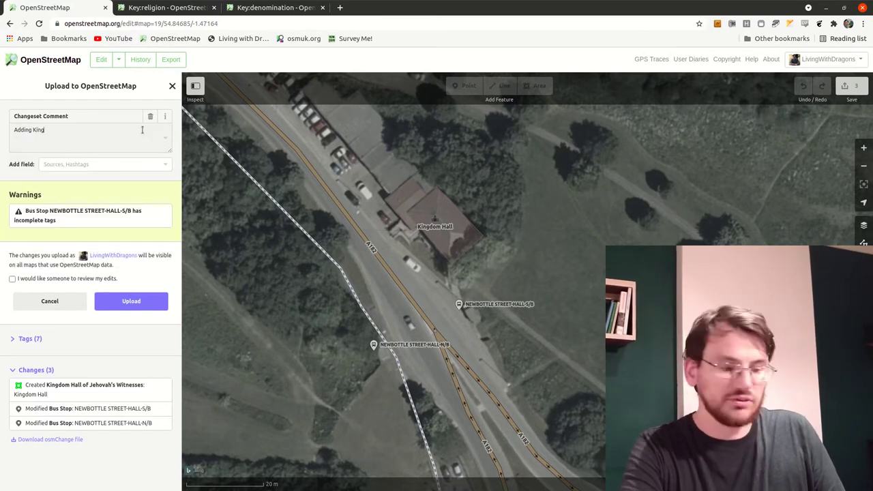
{"action": "type", "text": "dom Hall "}
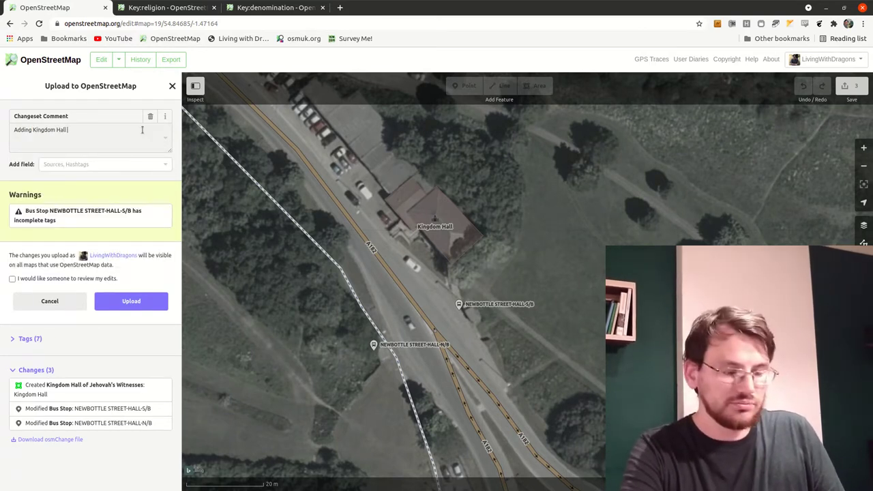
{"action": "type", "text": "church bui"}
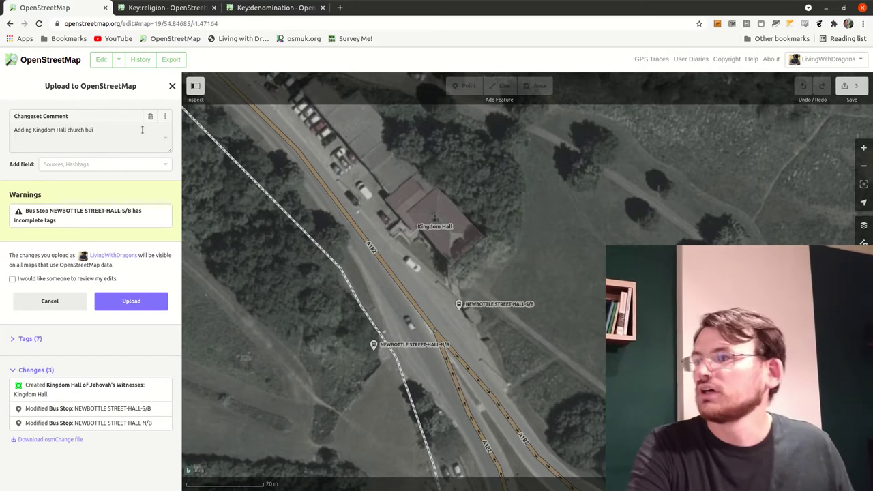
{"action": "type", "text": "lding"}
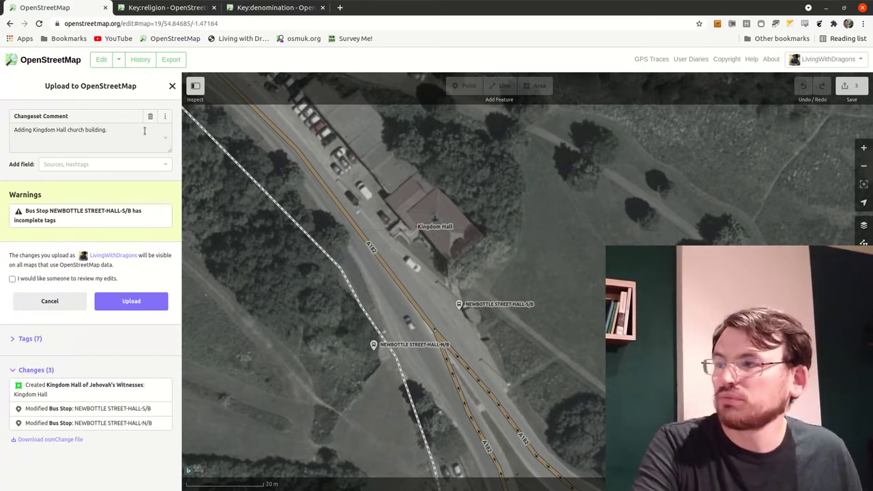
{"action": "type", "text": "."}
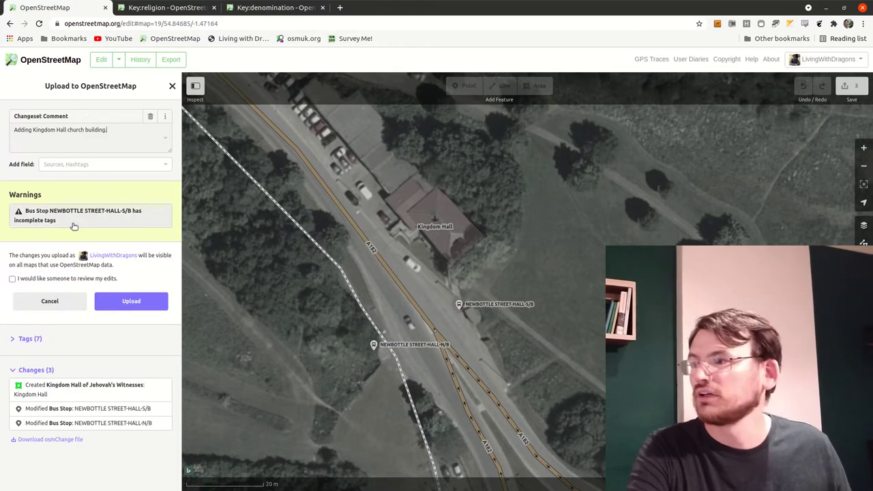
{"action": "left_click", "coordinate": [13, 280]}
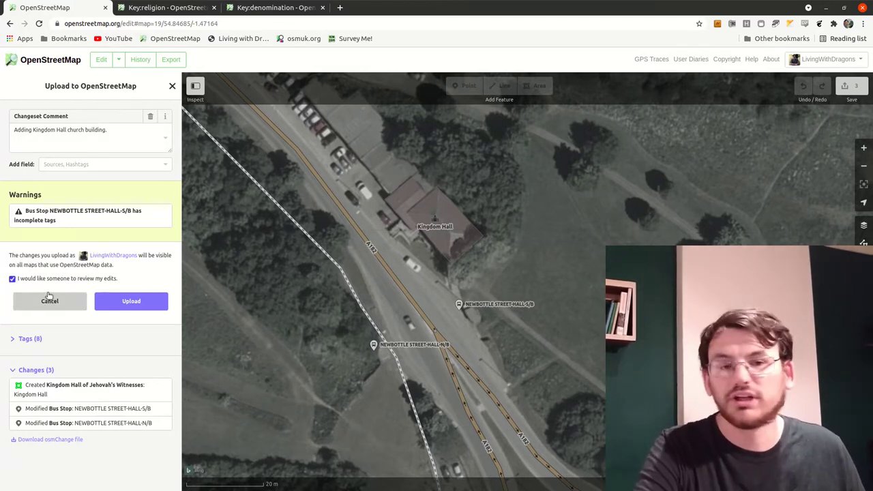
{"action": "left_click", "coordinate": [131, 302]}
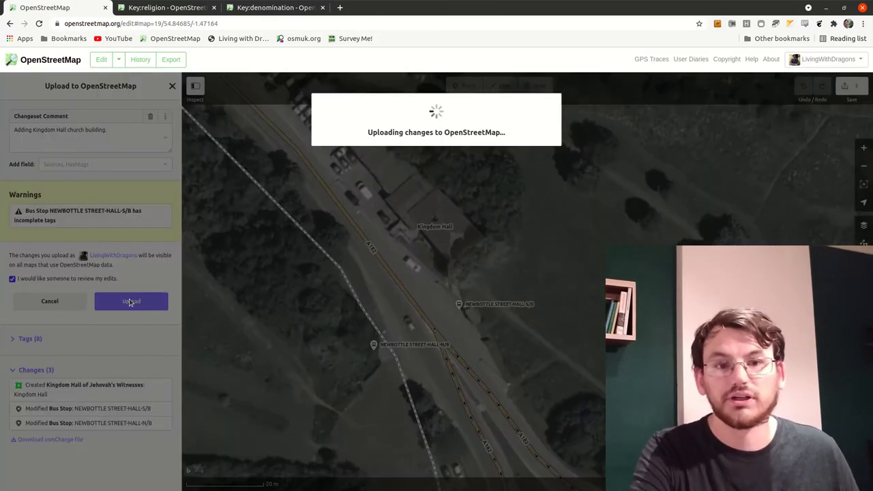
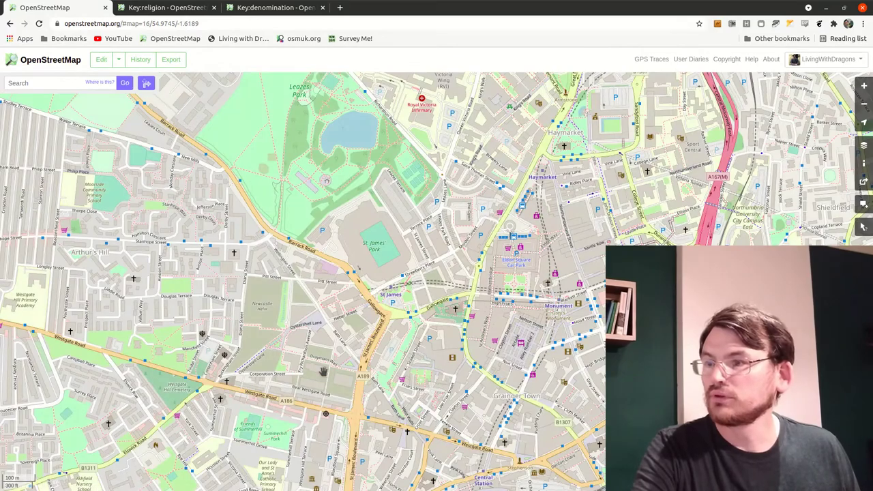
Examine the map north of Westgate Road in Newcastle around Gurdwara Sri Guru Singh Sabha and its neighbouring places of worship
{"action": "left_click_drag", "start_coordinate": [229, 377], "coordinate": [307, 263]}
{"action": "scroll", "coordinate": [307, 263], "scroll_direction": "up", "scroll_amount": 3}
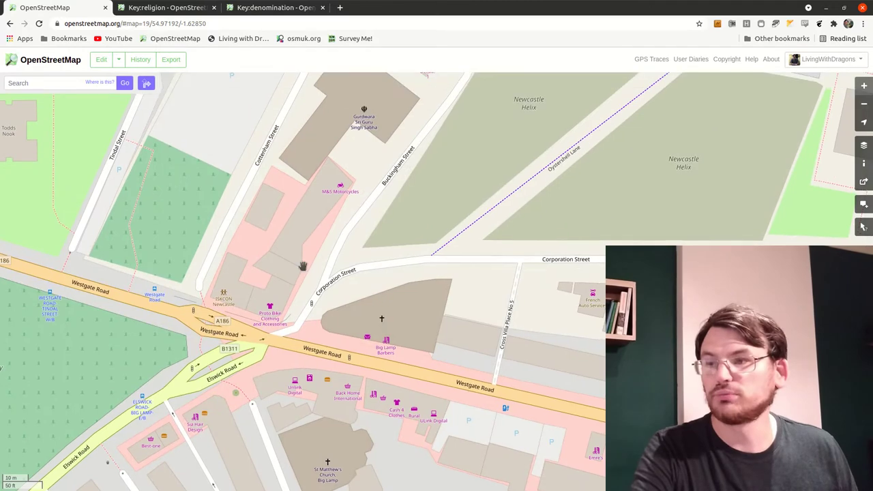
{"action": "left_click_drag", "start_coordinate": [328, 234], "coordinate": [332, 288]}
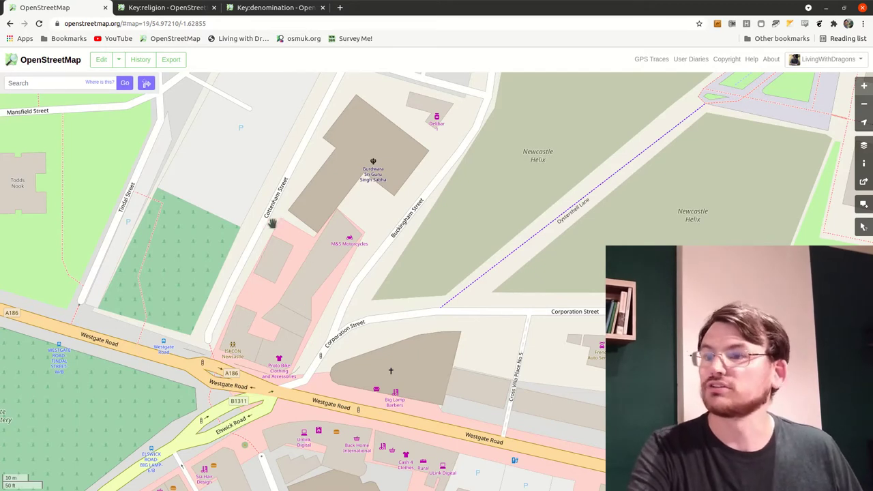
{"action": "left_click_drag", "start_coordinate": [409, 183], "coordinate": [375, 241]}
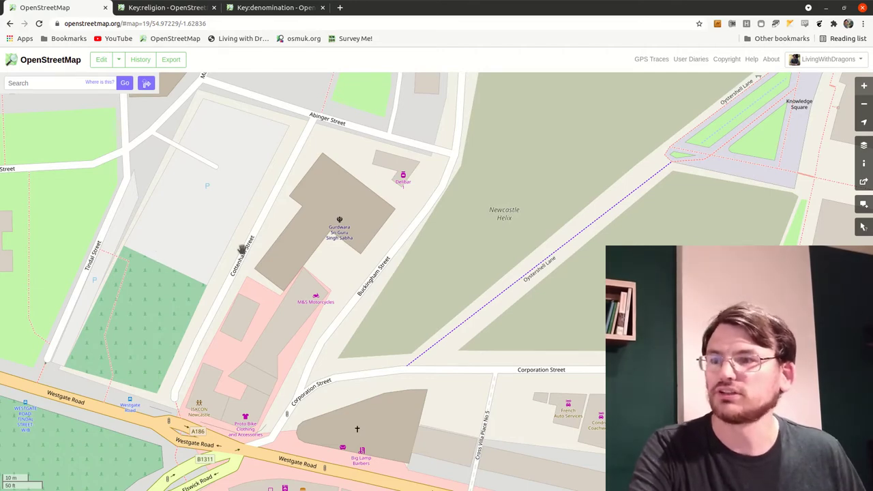
{"action": "left_click_drag", "start_coordinate": [322, 276], "coordinate": [323, 271]}
{"action": "left_click_drag", "start_coordinate": [373, 263], "coordinate": [202, 181]}
{"action": "scroll", "coordinate": [308, 313], "scroll_direction": "down", "scroll_amount": 5}
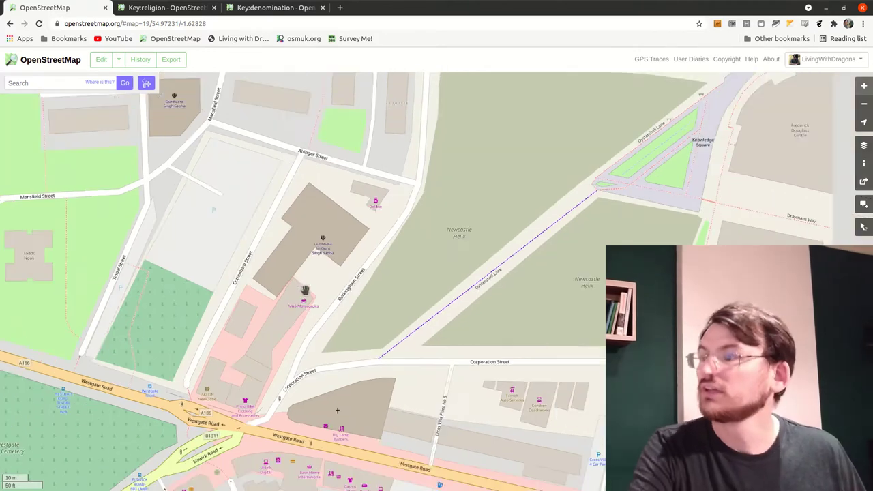
{"action": "scroll", "coordinate": [312, 309], "scroll_direction": "up", "scroll_amount": 5}
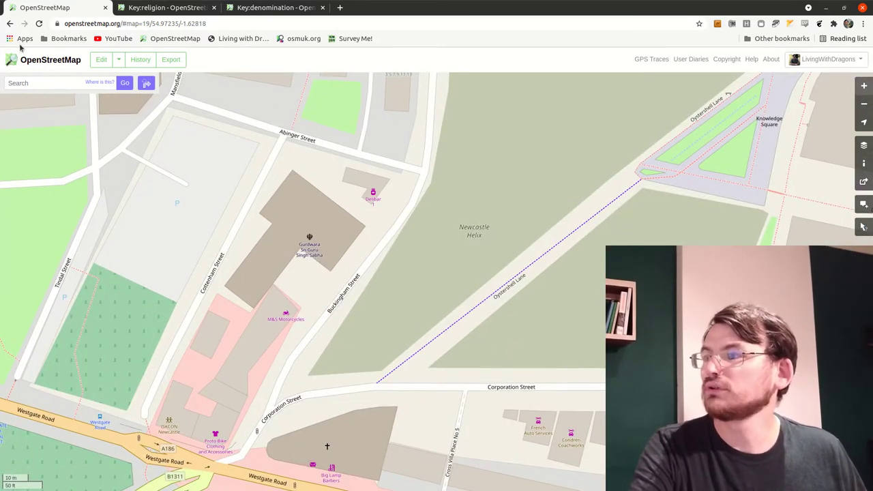
Open this area in the map editor and review the fields and tags of the Gurdwara Sri Guru Singh Sabha building
{"action": "left_click", "coordinate": [101, 61]}
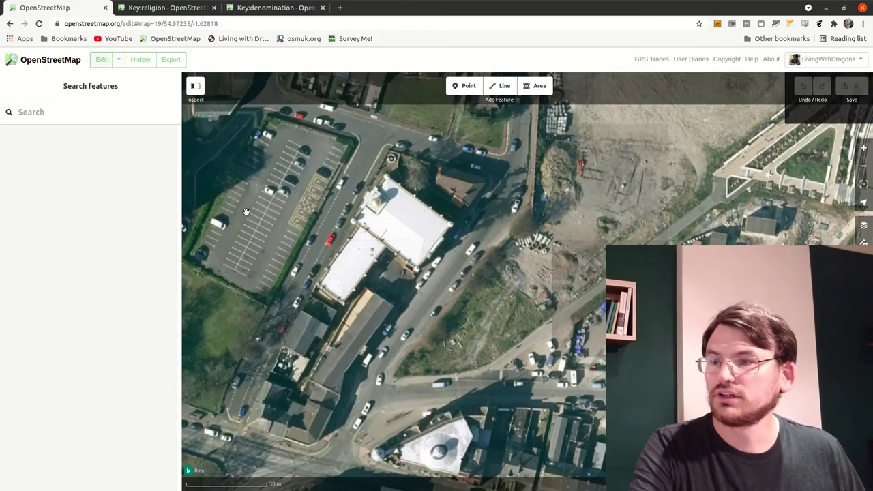
{"action": "left_click", "coordinate": [408, 242]}
{"action": "left_click_drag", "start_coordinate": [408, 242], "coordinate": [458, 251]}
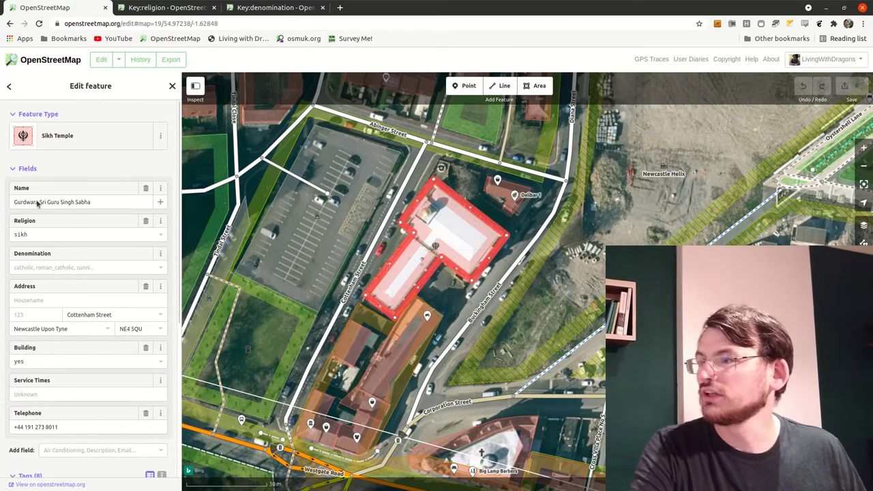
{"action": "scroll", "coordinate": [6, 216], "scroll_direction": "down", "scroll_amount": 4}
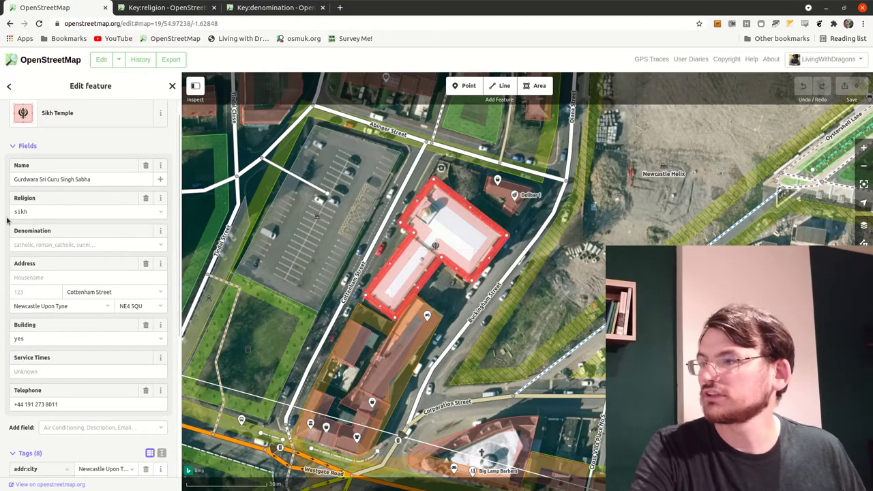
{"action": "scroll", "coordinate": [7, 220], "scroll_direction": "down", "scroll_amount": 2}
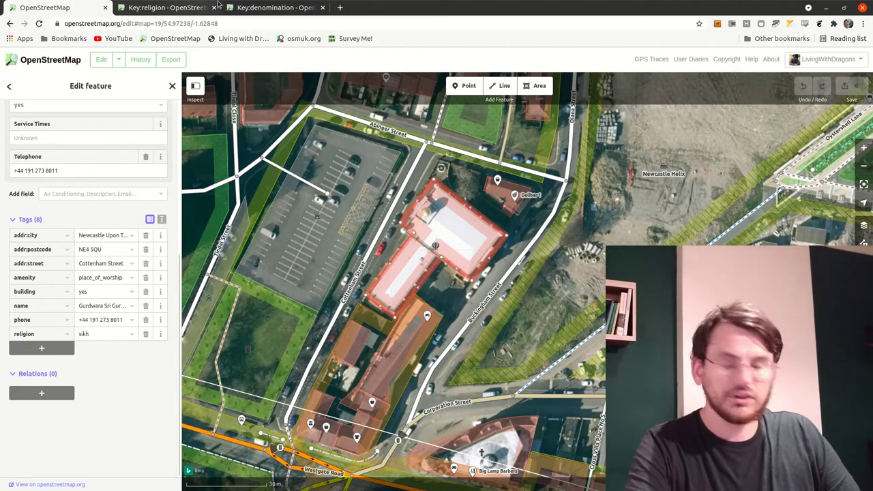
Search the wiki's Key:denomination page and the Key:religion page for "sikh" to check how the Gurdwara is tagged
{"action": "left_click", "coordinate": [270, 6]}
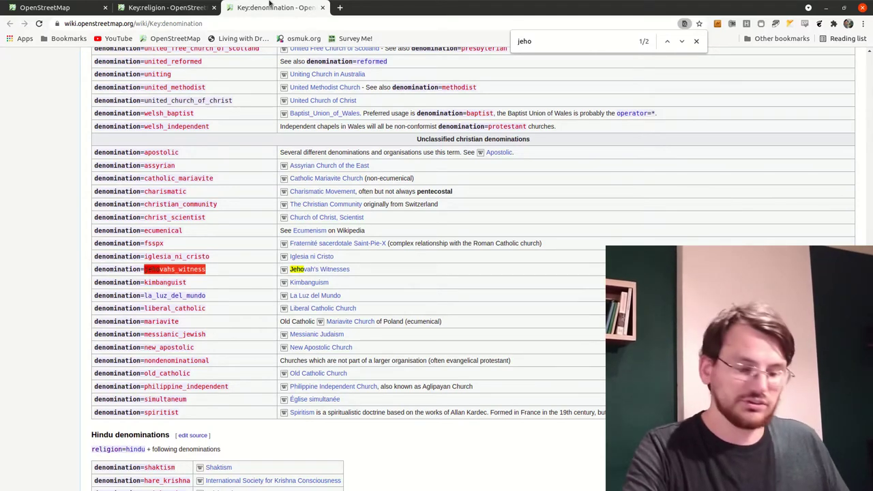
{"action": "double_click", "coordinate": [547, 39]}
{"action": "type", "text": "sikh"}
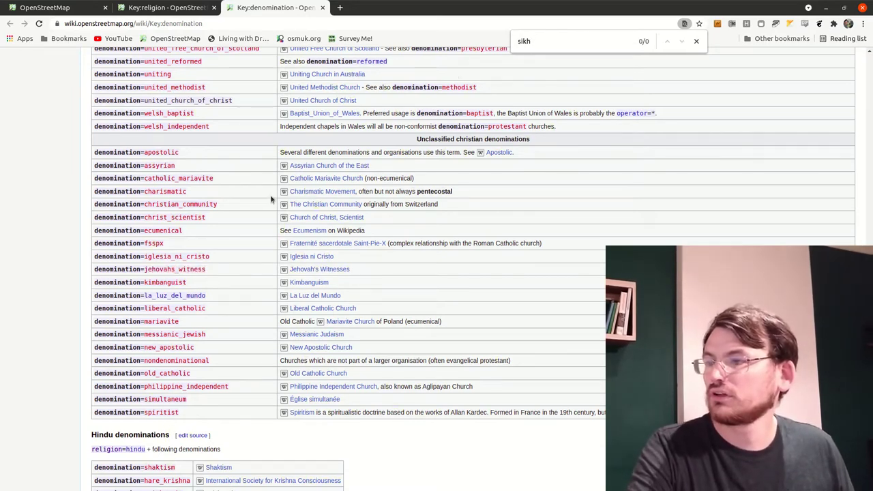
{"action": "scroll", "coordinate": [272, 197], "scroll_direction": "down", "scroll_amount": 3}
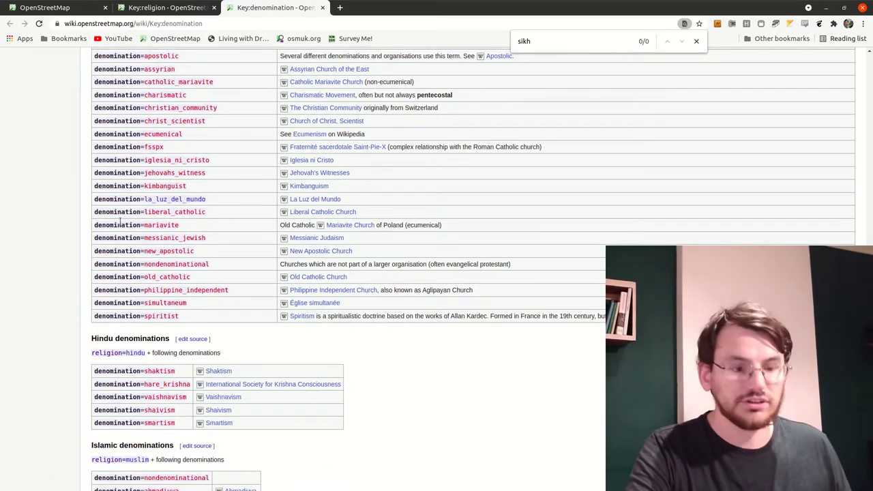
{"action": "scroll", "coordinate": [119, 223], "scroll_direction": "up", "scroll_amount": 5}
{"action": "left_click", "coordinate": [174, 8]}
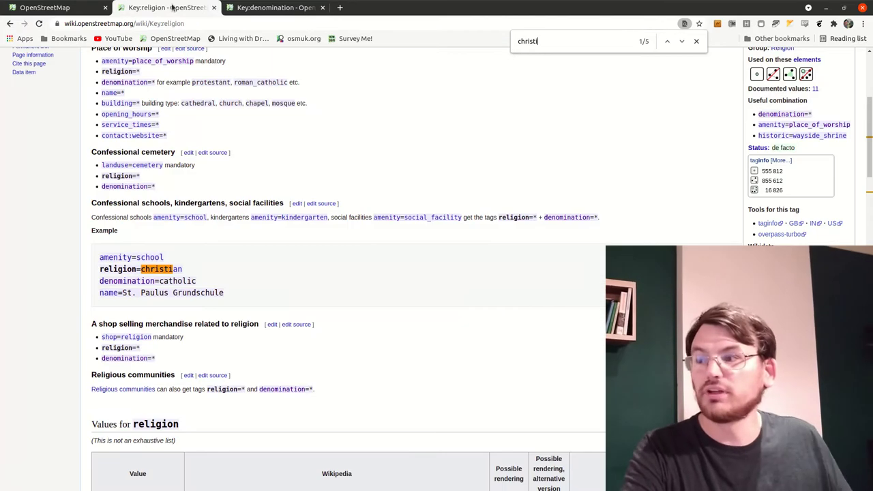
{"action": "key", "text": "ctrl+f"}
{"action": "type", "text": "sikh"}
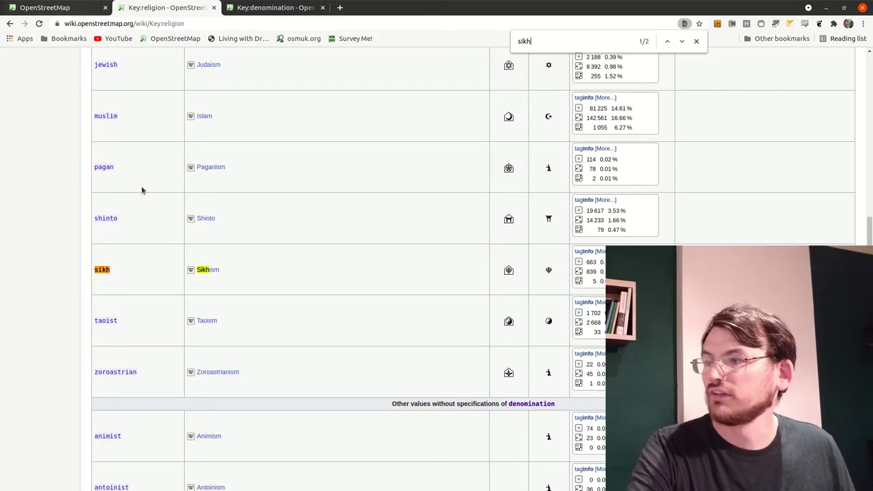
Back in the map editor, review the tags and full name of the Hillsong church building on Westgate Road
{"action": "left_click", "coordinate": [55, 8]}
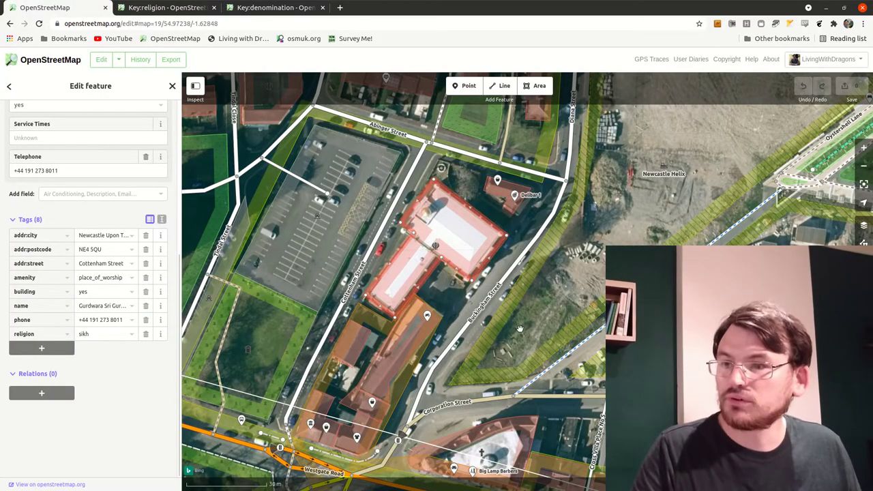
{"action": "left_click_drag", "start_coordinate": [519, 329], "coordinate": [538, 179]}
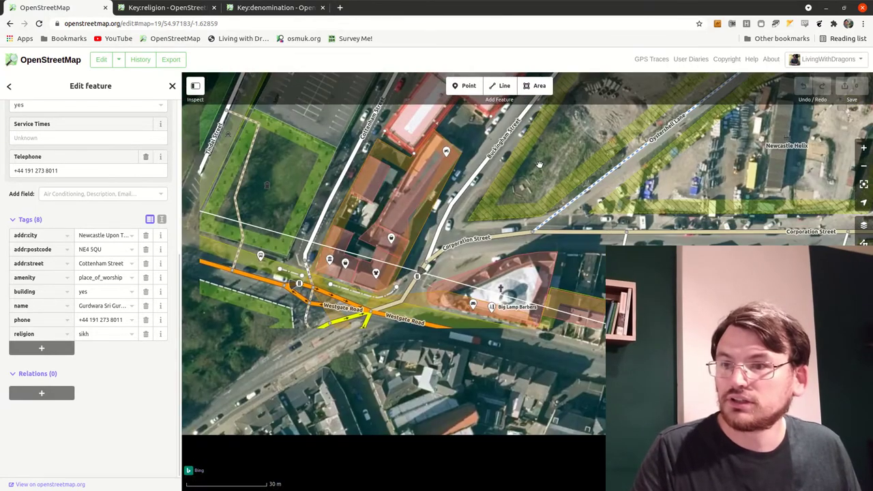
{"action": "left_click", "coordinate": [499, 268]}
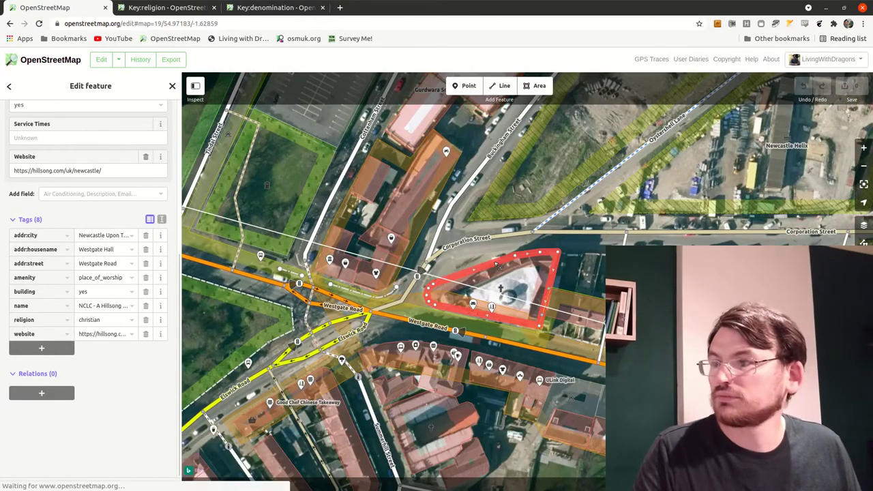
{"action": "left_click_drag", "start_coordinate": [462, 256], "coordinate": [521, 266]}
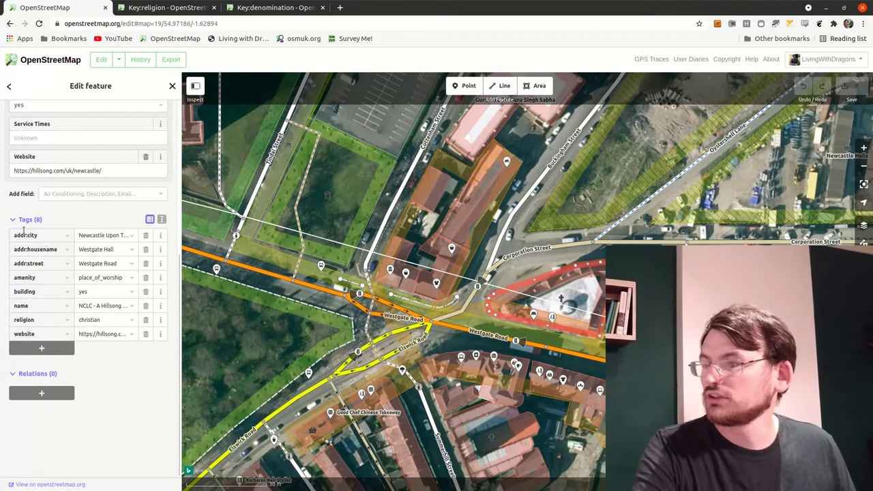
{"action": "left_click", "coordinate": [107, 305]}
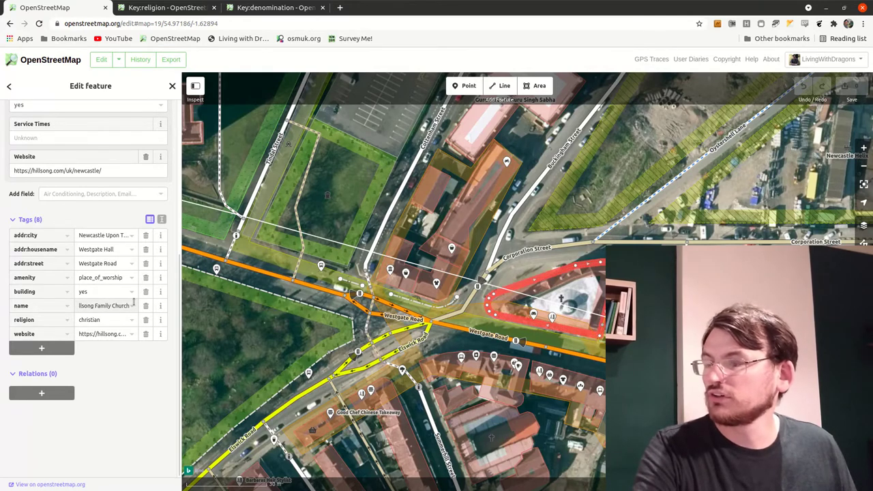
{"action": "left_click_drag", "start_coordinate": [102, 307], "coordinate": [76, 308]}
{"action": "left_click", "coordinate": [116, 305]}
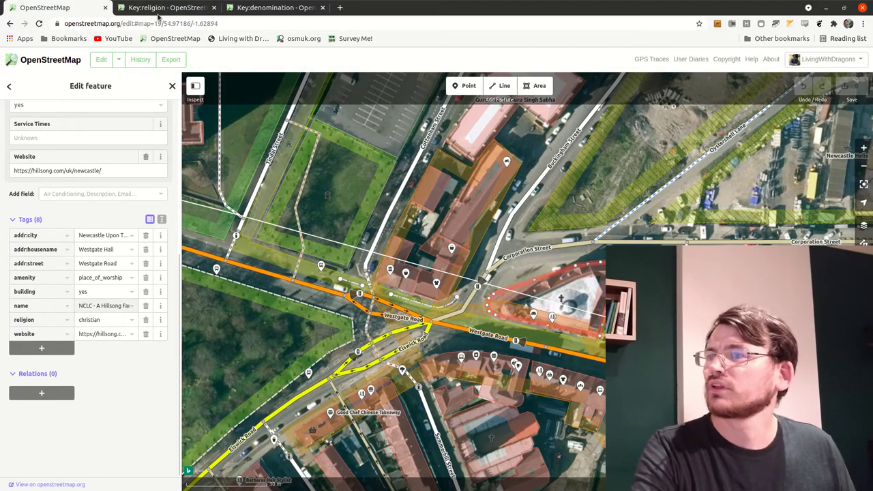
Search the wiki's Key:denomination page for "evangeli" and inspect the evangelical denomination entry
{"action": "left_click", "coordinate": [272, 8]}
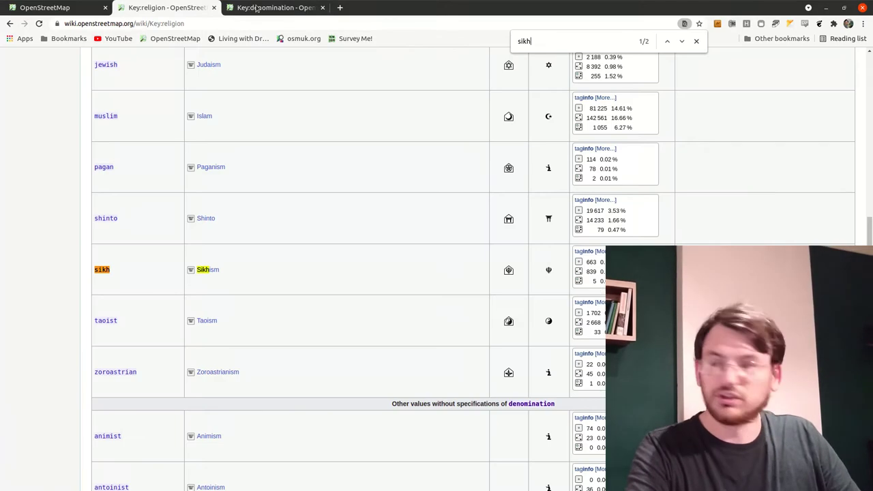
{"action": "key", "text": "ctrl+f"}
{"action": "type", "text": "evan"}
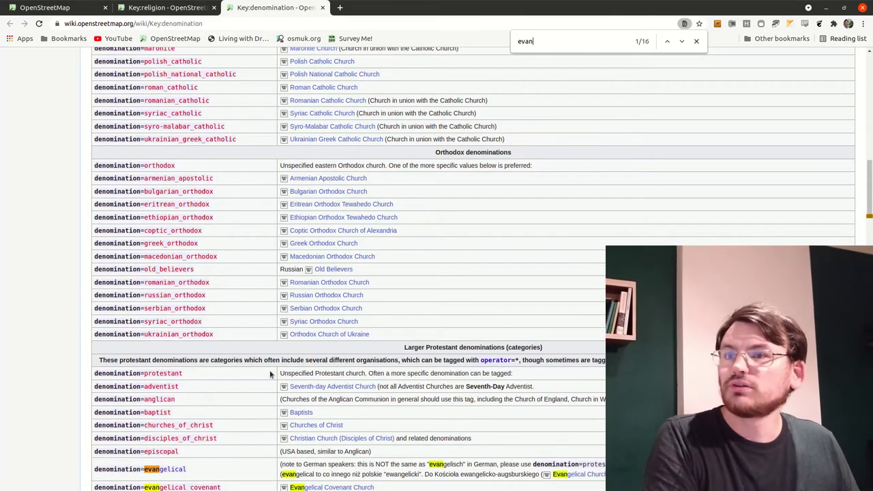
{"action": "scroll", "coordinate": [265, 382], "scroll_direction": "down", "scroll_amount": 3}
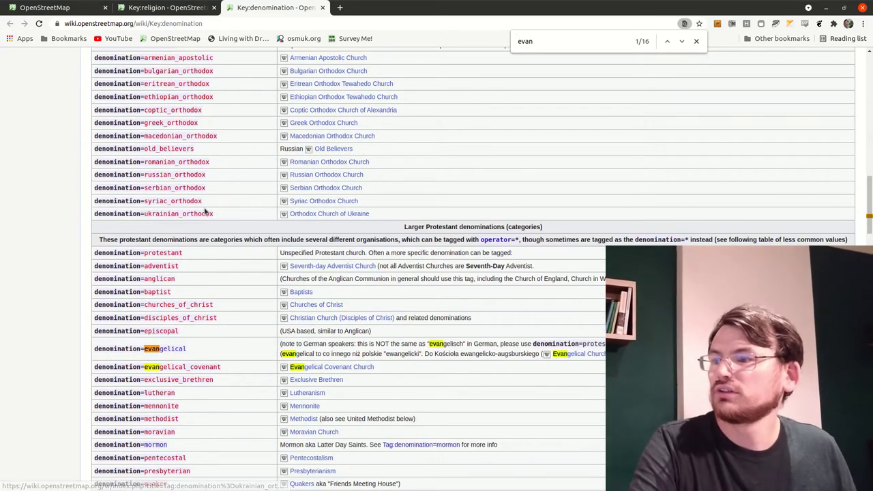
{"action": "scroll", "coordinate": [167, 310], "scroll_direction": "down", "scroll_amount": 3}
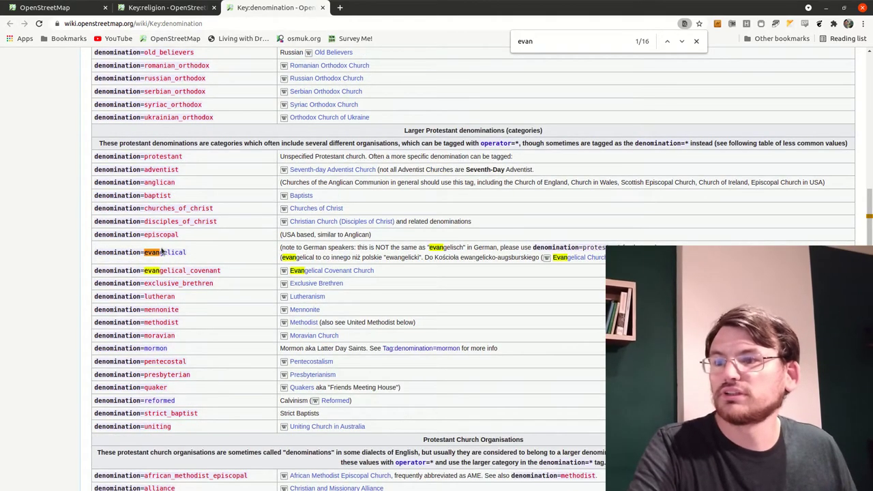
{"action": "double_click", "coordinate": [204, 257]}
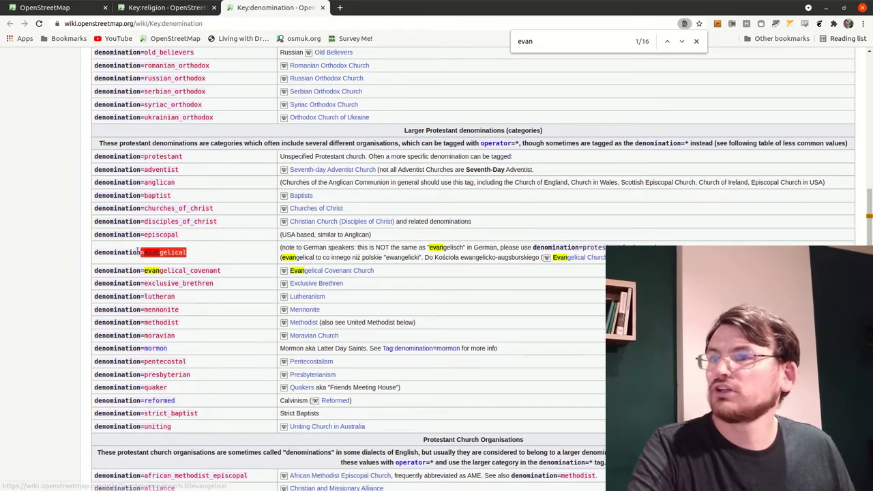
{"action": "left_click", "coordinate": [534, 41]}
{"action": "type", "text": "geli"}
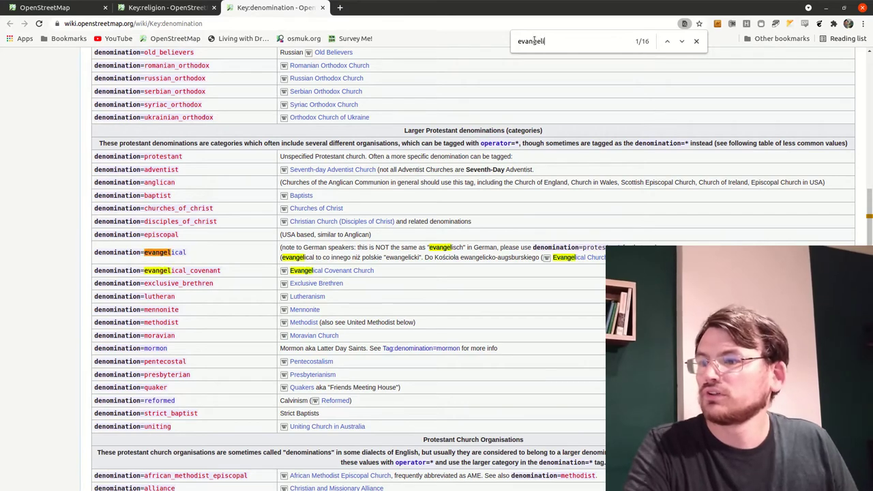
Go through the "evangeli" matches on the denomination page to compare the related denomination values and their descriptions
{"action": "key", "text": "Return"}
{"action": "key", "text": "Return"}
{"action": "key", "text": "Return"}
{"action": "key", "text": "Return"}
{"action": "key", "text": "Return"}
{"action": "key", "text": "Return"}
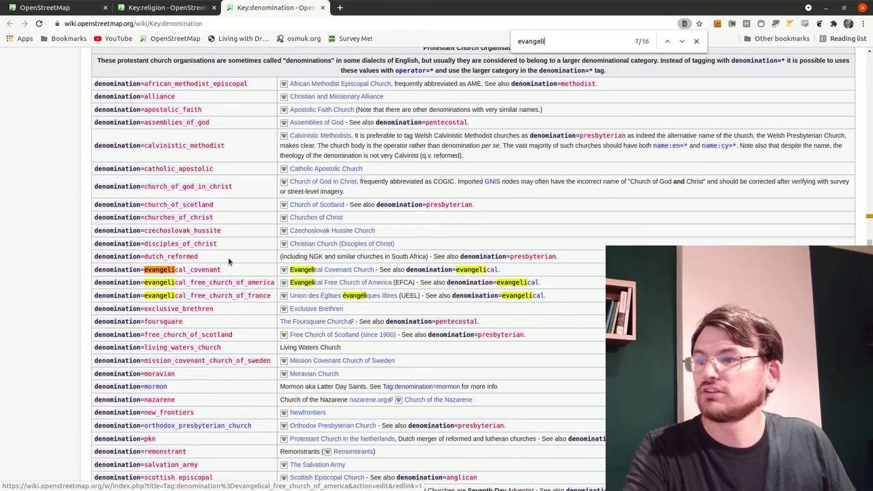
{"action": "key", "text": "Return"}
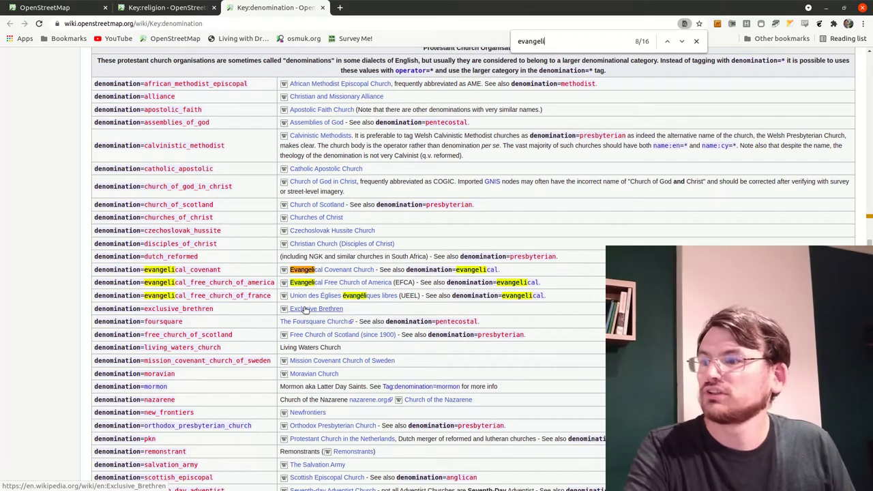
{"action": "key", "text": "Return"}
{"action": "key", "text": "Return"}
{"action": "key", "text": "Return"}
{"action": "key", "text": "Return"}
{"action": "key", "text": "Return"}
{"action": "key", "text": "Return"}
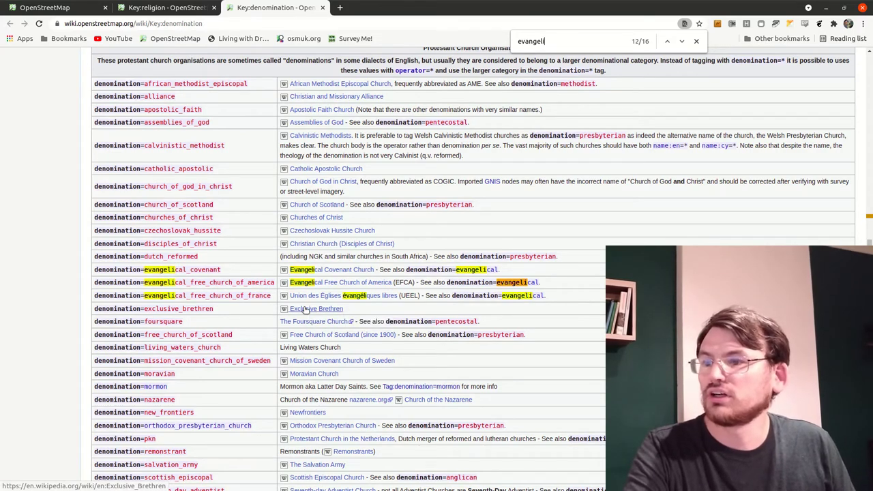
{"action": "key", "text": "Return"}
{"action": "key", "text": "Return"}
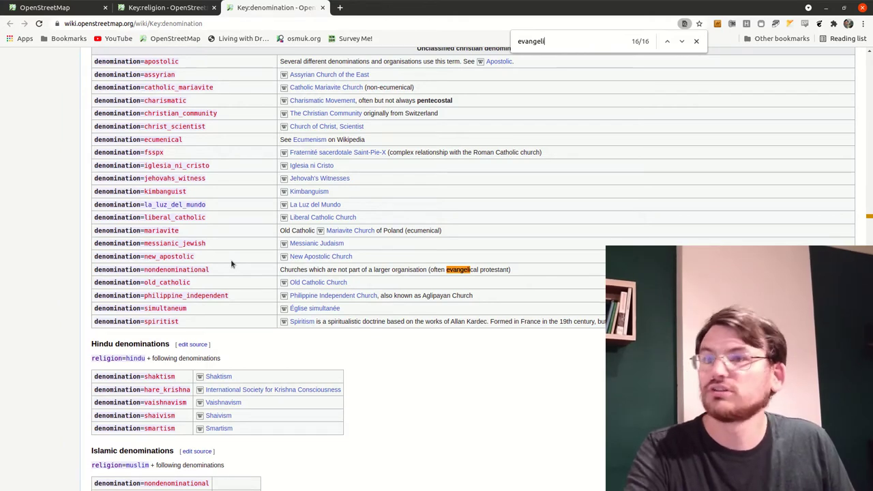
{"action": "key", "text": "Return"}
{"action": "key", "text": "Return"}
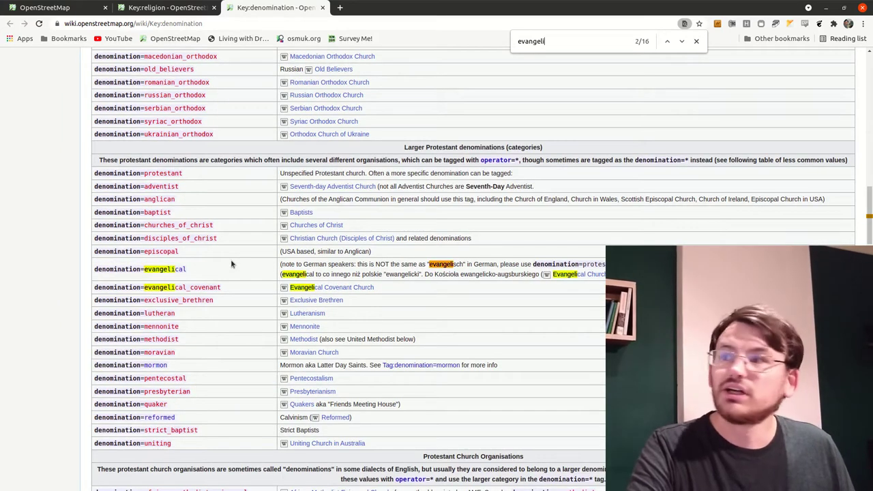
Return to the map editor and check the tags of the church building beside Summerhill Street, south of Westgate Road
{"action": "left_click", "coordinate": [181, 7]}
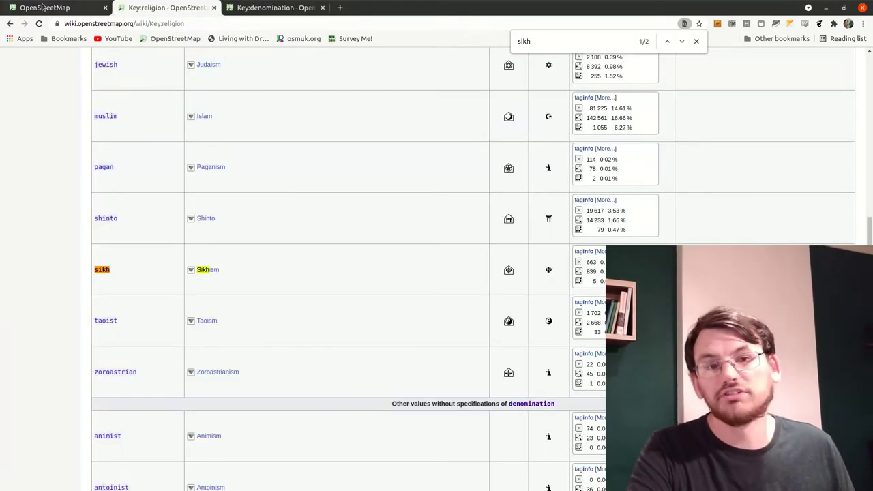
{"action": "left_click", "coordinate": [34, 8]}
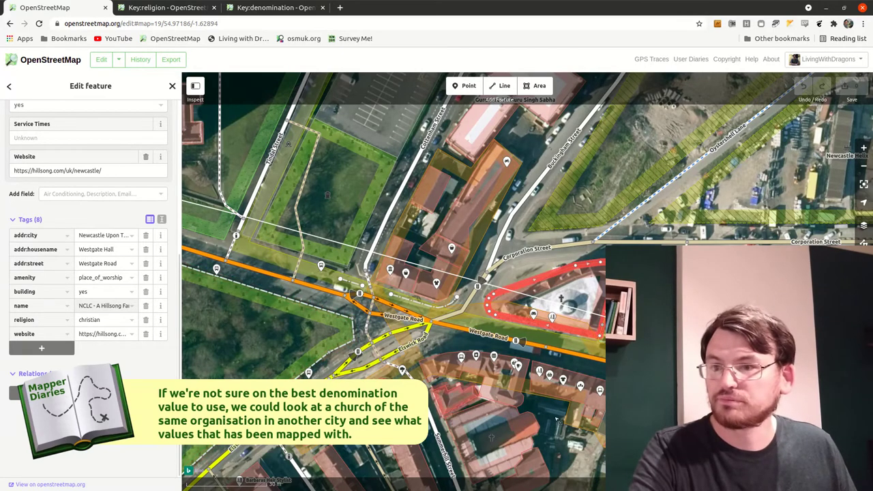
{"action": "scroll", "coordinate": [433, 300], "scroll_direction": "down", "scroll_amount": 3}
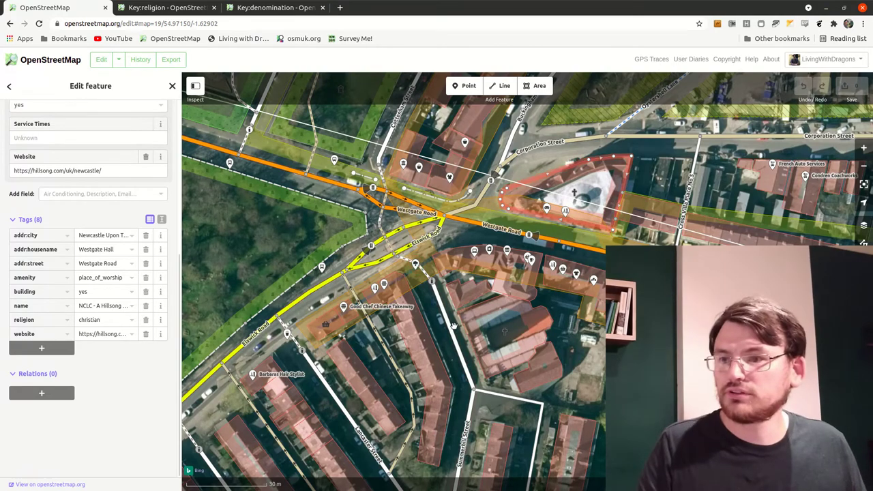
{"action": "scroll", "coordinate": [518, 355], "scroll_direction": "down", "scroll_amount": 1}
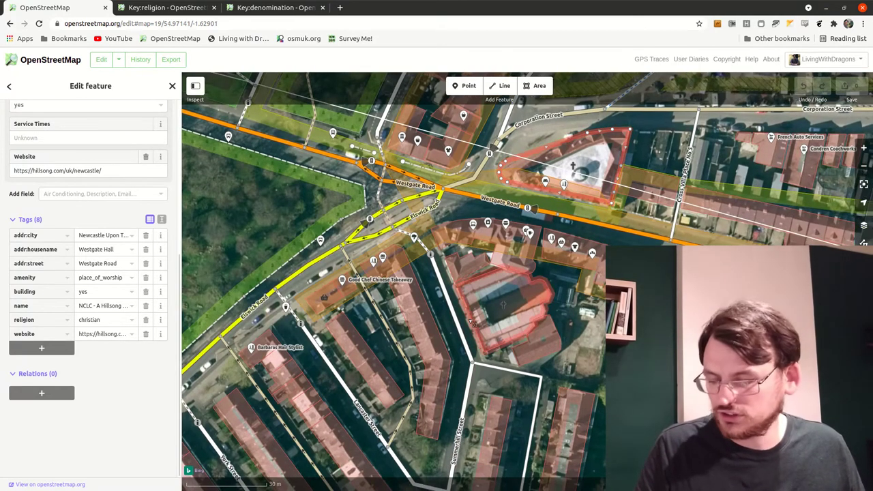
{"action": "left_click", "coordinate": [471, 322]}
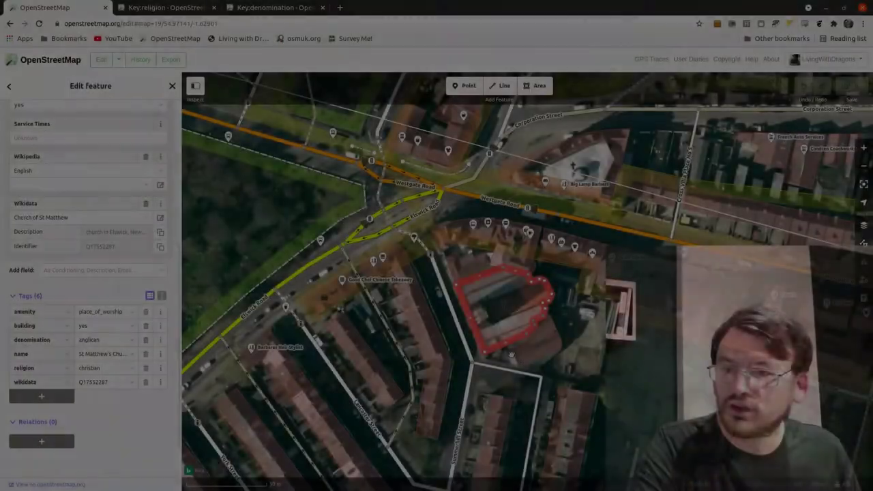
Place a point on the small building immediately southeast of St Matthew's Church, Big Lamp
{"action": "scroll", "coordinate": [509, 356], "scroll_direction": "up", "scroll_amount": 5}
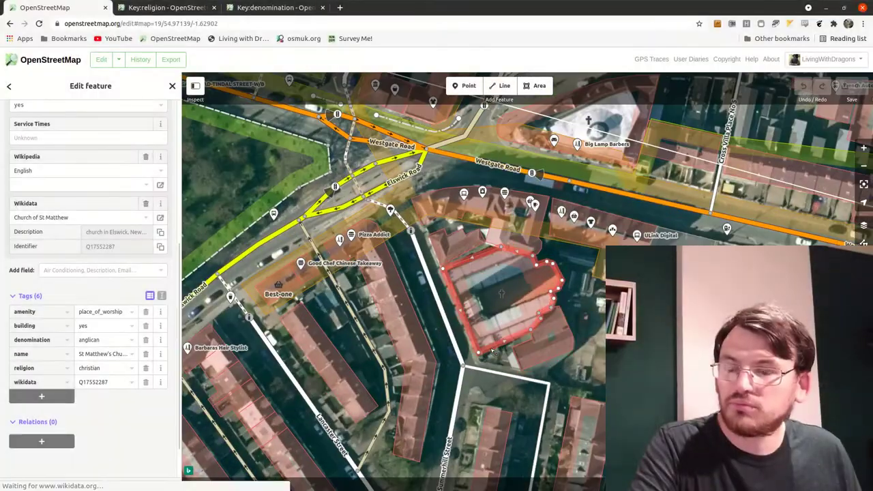
{"action": "left_click", "coordinate": [499, 362]}
{"action": "scroll", "coordinate": [498, 361], "scroll_direction": "up", "scroll_amount": 3}
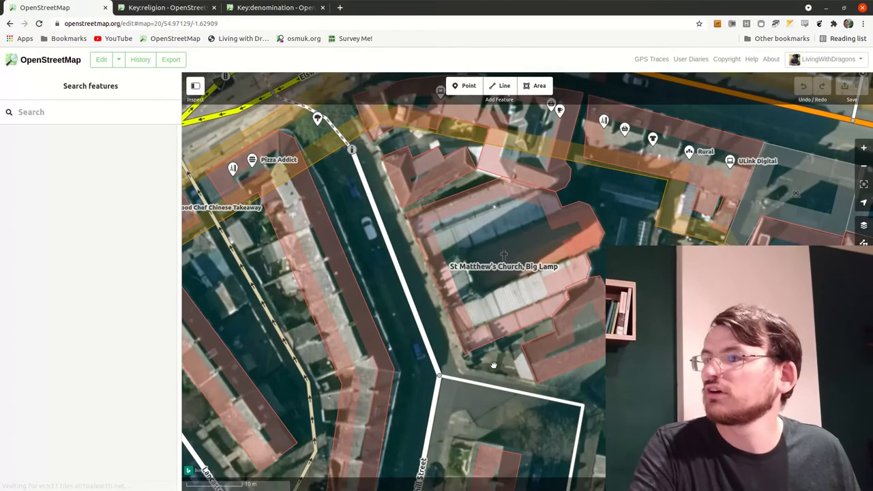
{"action": "left_click", "coordinate": [485, 346]}
{"action": "left_click", "coordinate": [483, 345]}
{"action": "left_click", "coordinate": [484, 344]}
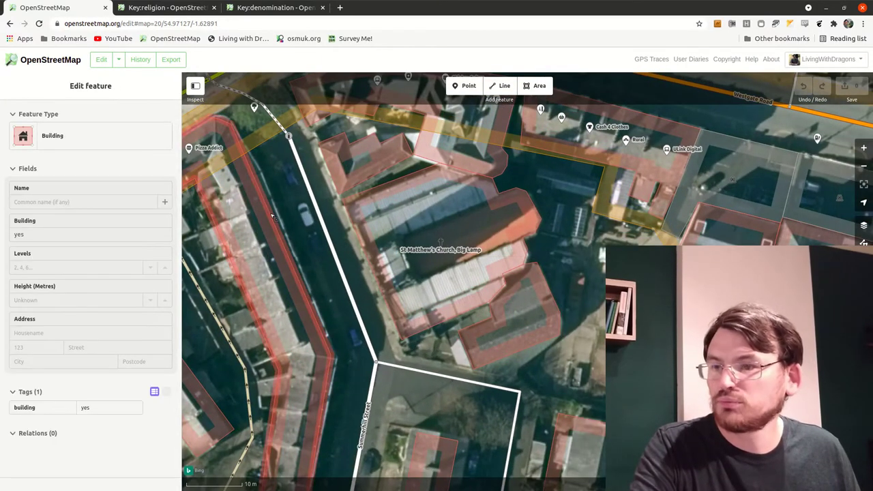
{"action": "key", "text": "Escape"}
{"action": "left_click", "coordinate": [467, 86]}
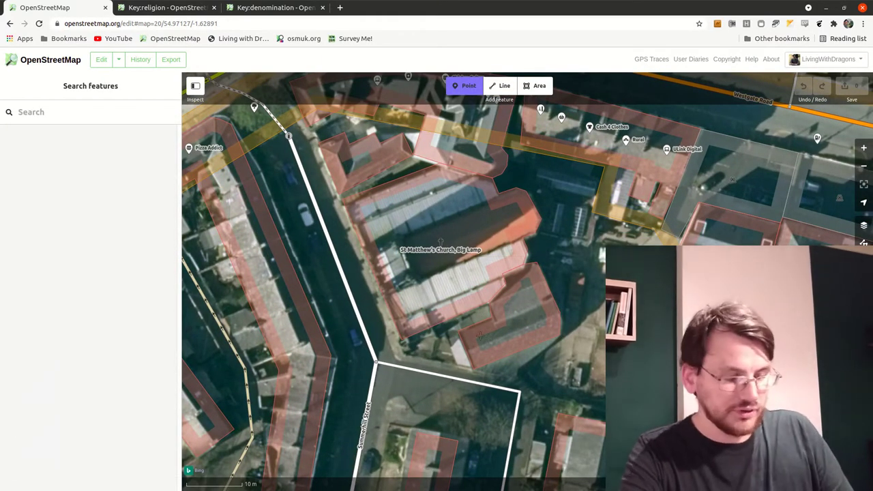
{"action": "left_click", "coordinate": [479, 336]}
Set the new point's feature type to the generic Shop preset and view its fields
{"action": "type", "text": "s"}
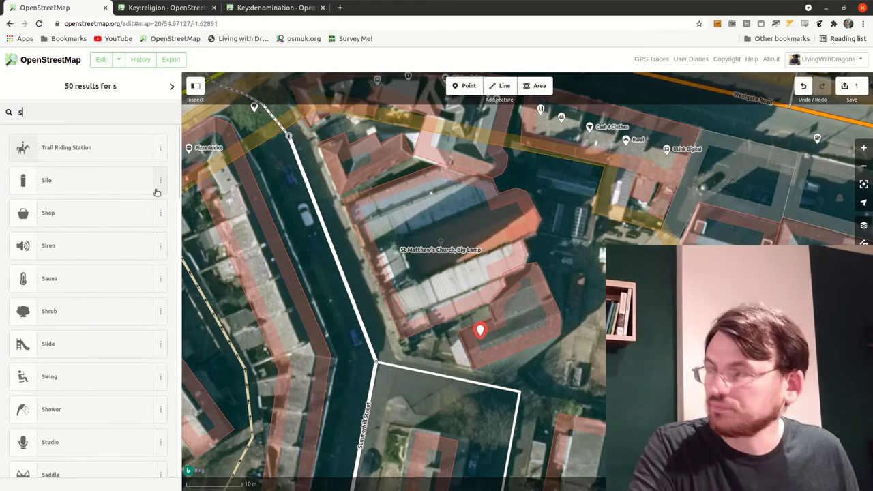
{"action": "type", "text": "hop"}
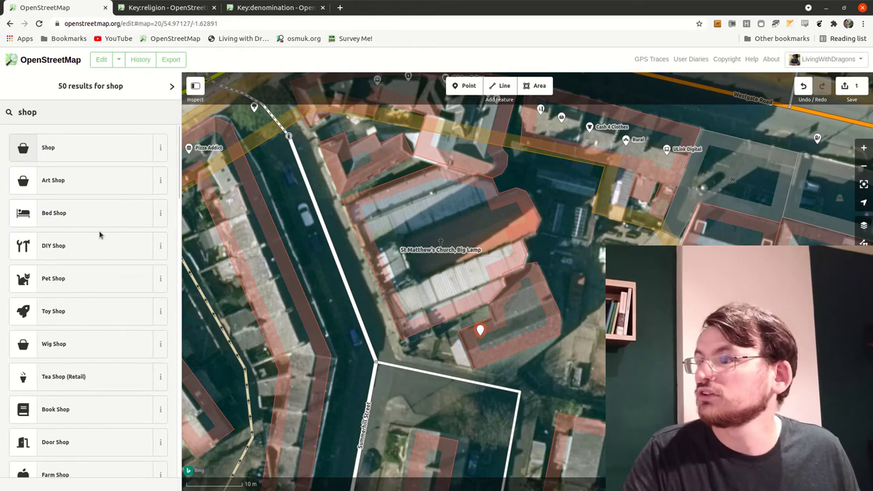
{"action": "left_click", "coordinate": [88, 146]}
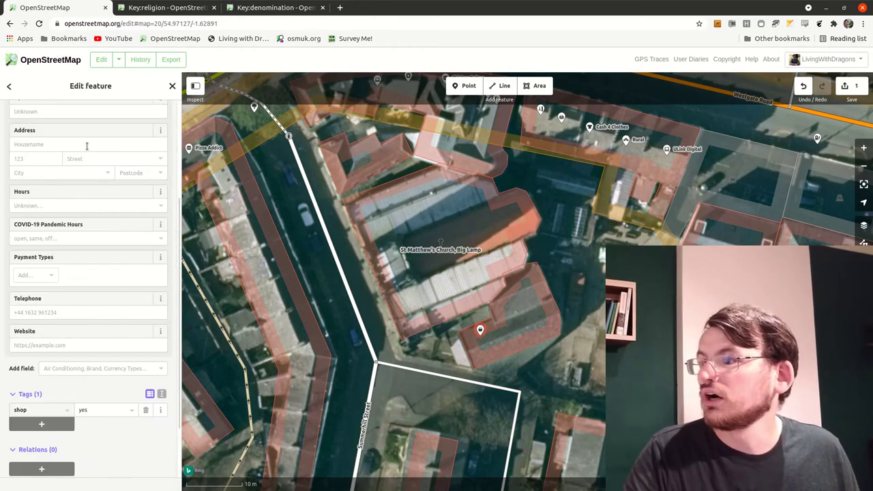
{"action": "scroll", "coordinate": [86, 251], "scroll_direction": "up", "scroll_amount": 3}
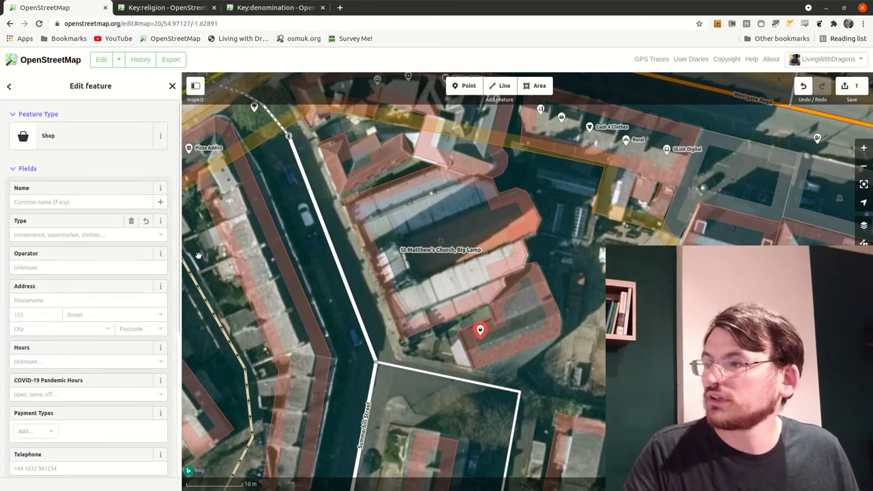
Set the new shop point's type to charity
{"action": "left_click", "coordinate": [63, 235]}
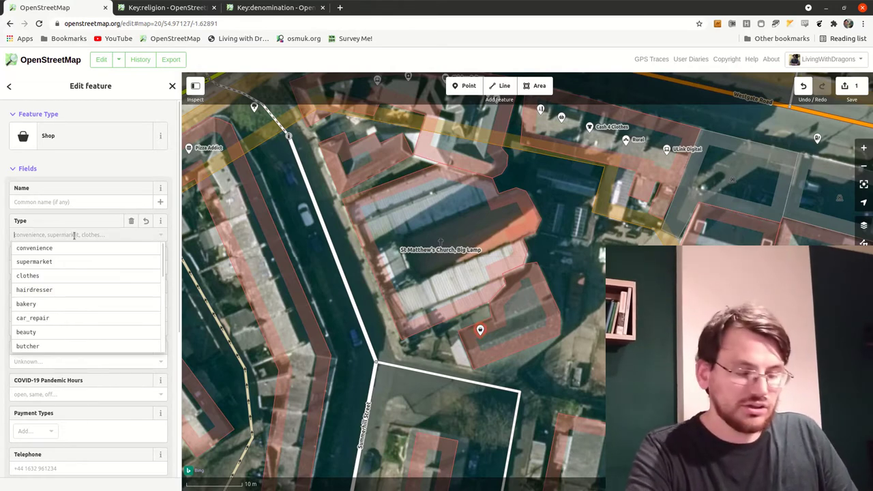
{"action": "type", "text": "charity"}
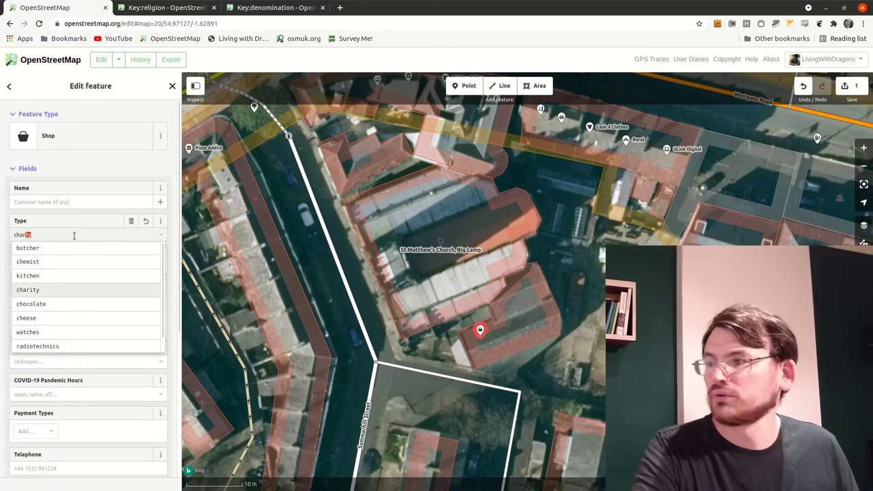
{"action": "left_click", "coordinate": [39, 290]}
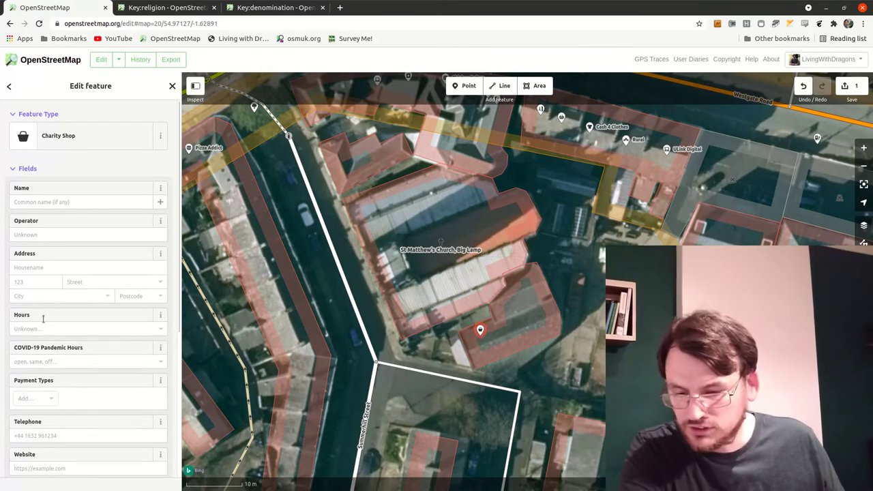
Set the charity shop's operator to St Matthew's Church
{"action": "left_click", "coordinate": [50, 234]}
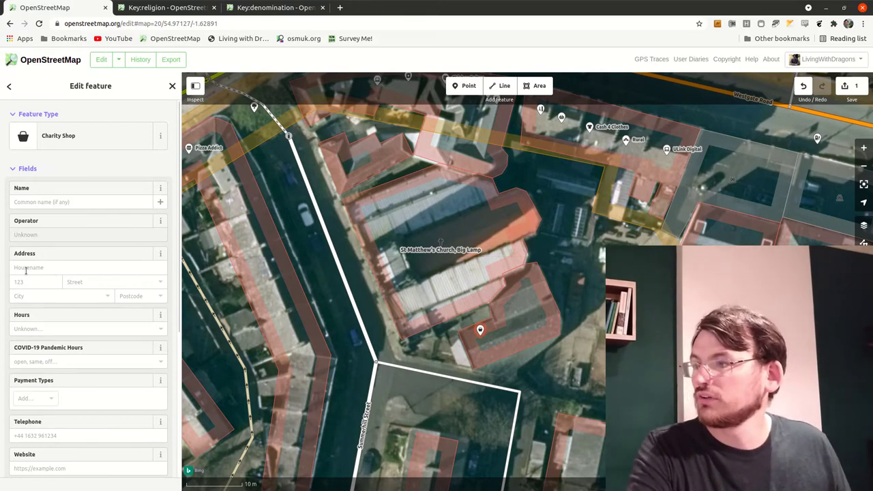
{"action": "scroll", "coordinate": [26, 269], "scroll_direction": "down", "scroll_amount": 2}
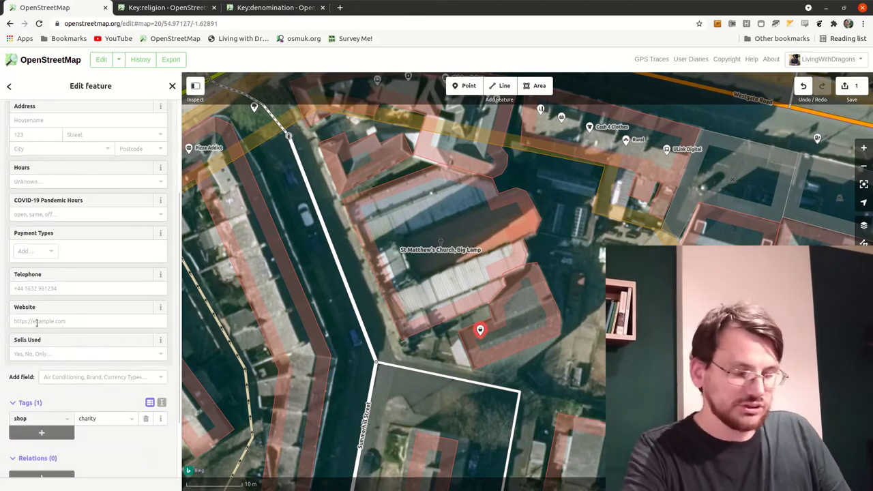
{"action": "scroll", "coordinate": [33, 310], "scroll_direction": "up", "scroll_amount": 3}
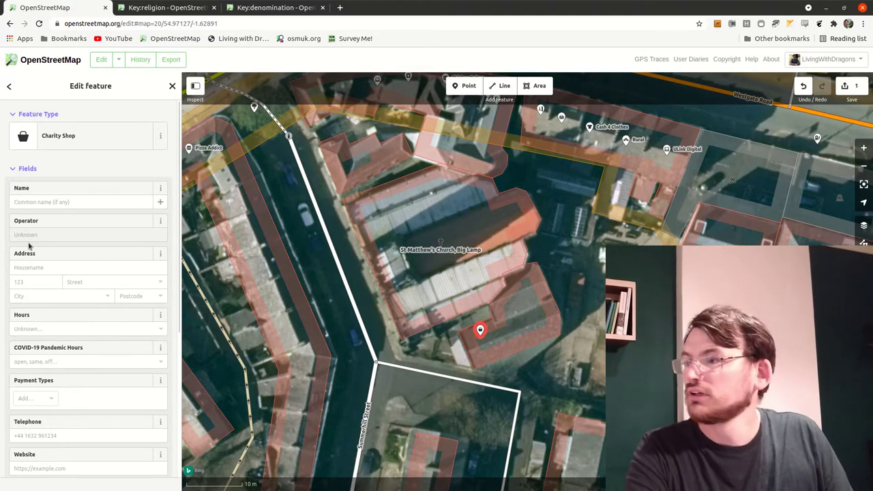
{"action": "type", "text": "St Math"}
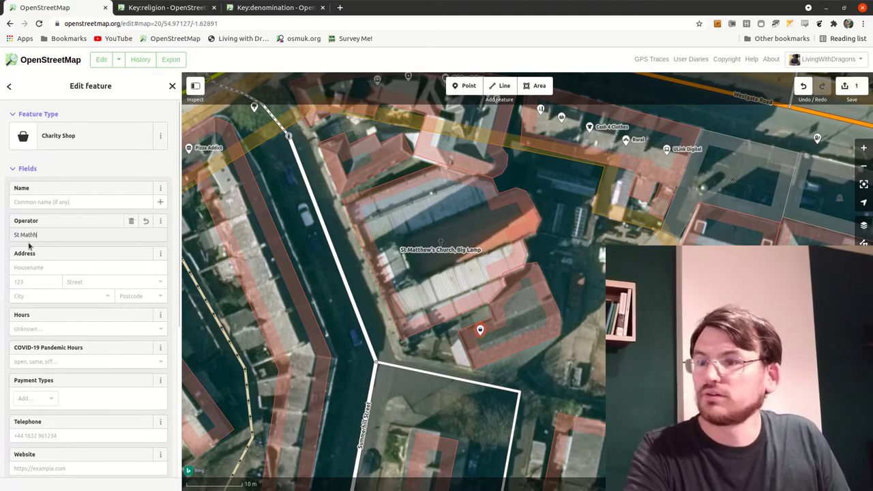
{"action": "key", "text": "BackSpace"}
{"action": "type", "text": "the"}
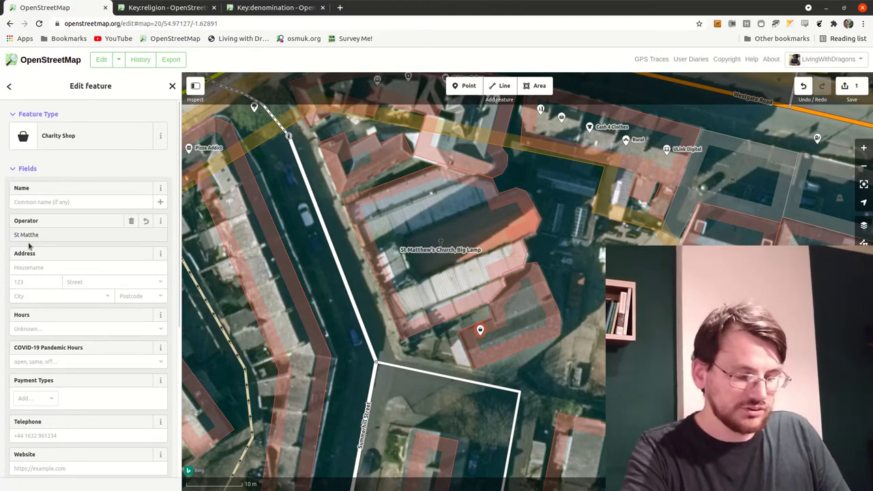
{"action": "type", "text": "w's"}
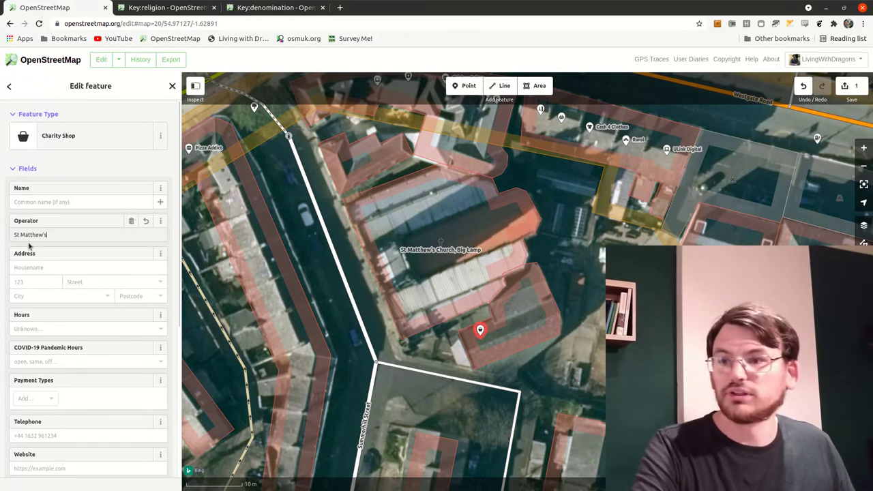
{"action": "type", "text": " Church"}
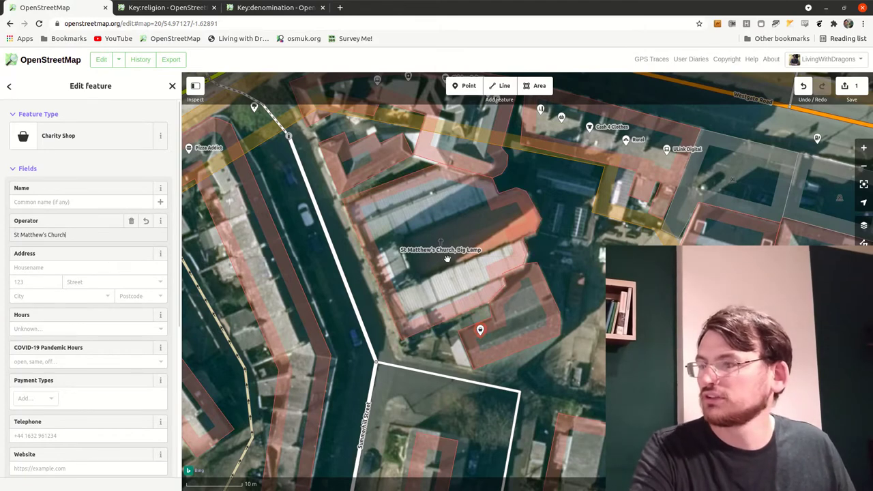
Add a religion tag with the value christian to the charity shop and deselect it
{"action": "scroll", "coordinate": [61, 310], "scroll_direction": "down", "scroll_amount": 5}
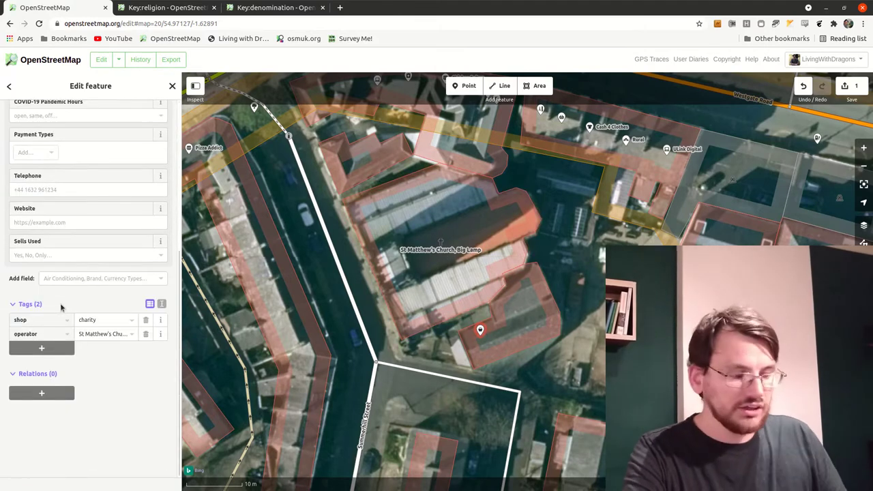
{"action": "left_click", "coordinate": [43, 347]}
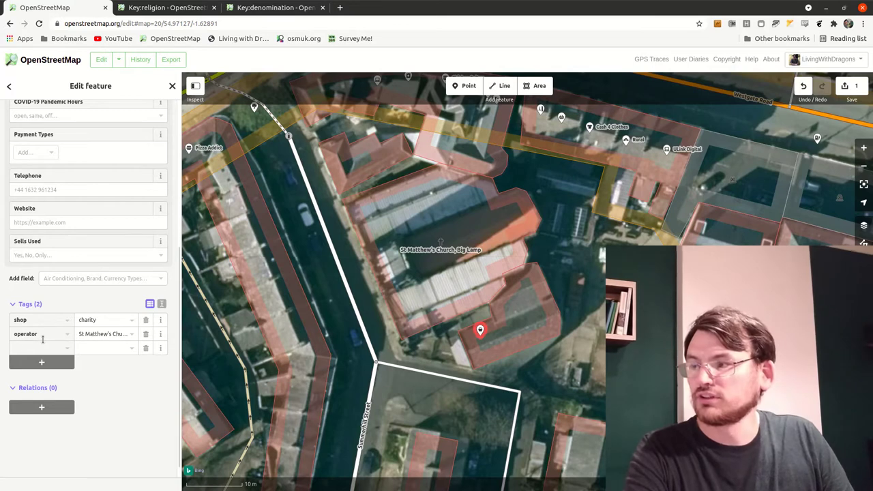
{"action": "type", "text": "religion"}
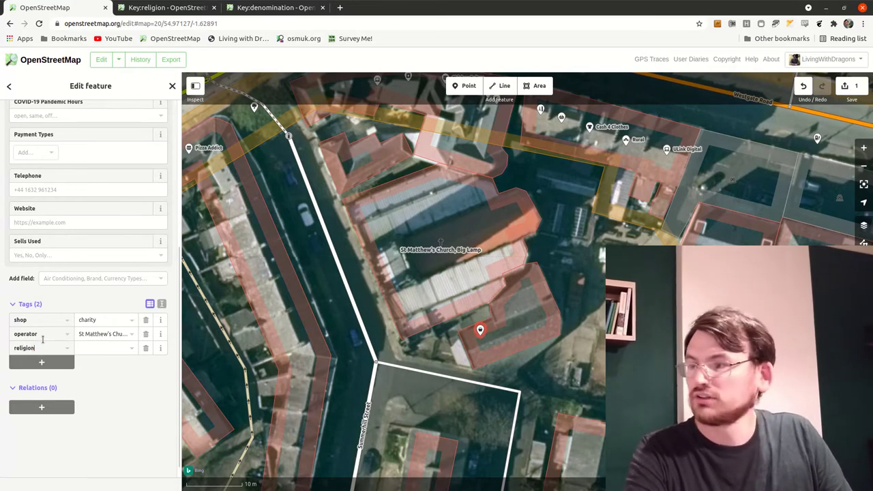
{"action": "key", "text": "Tab"}
{"action": "type", "text": "chr"}
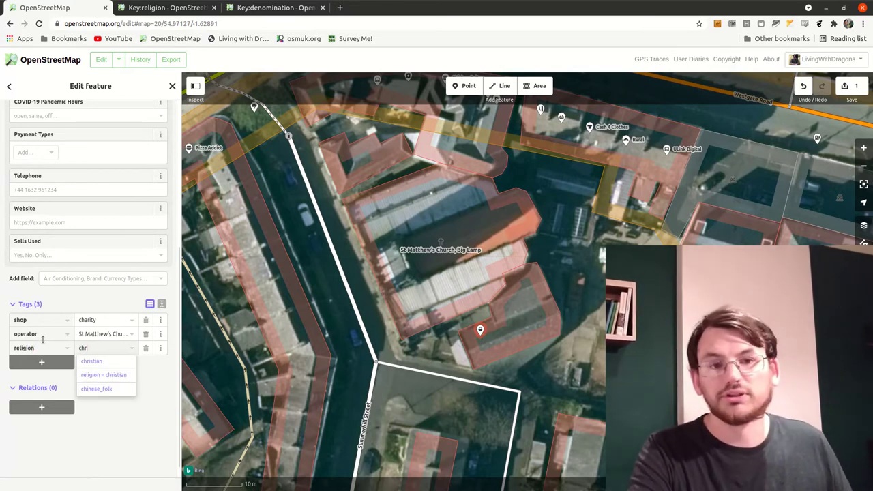
{"action": "left_click", "coordinate": [101, 361]}
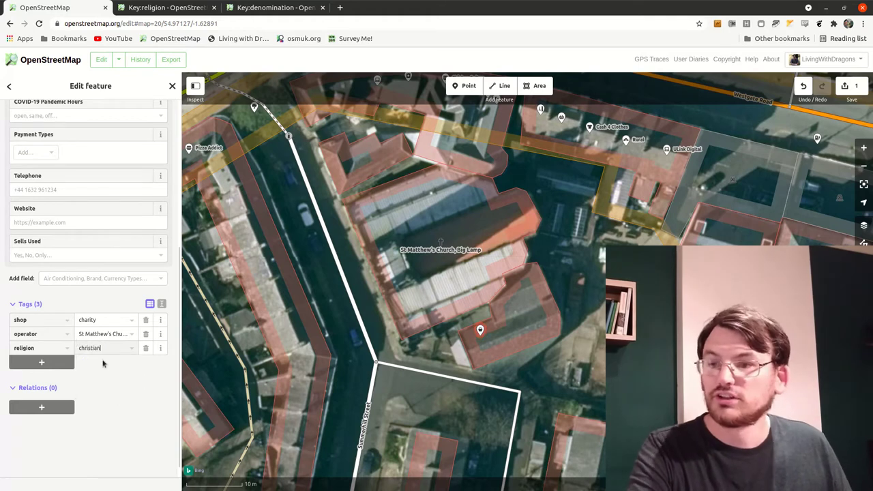
{"action": "left_click", "coordinate": [436, 346]}
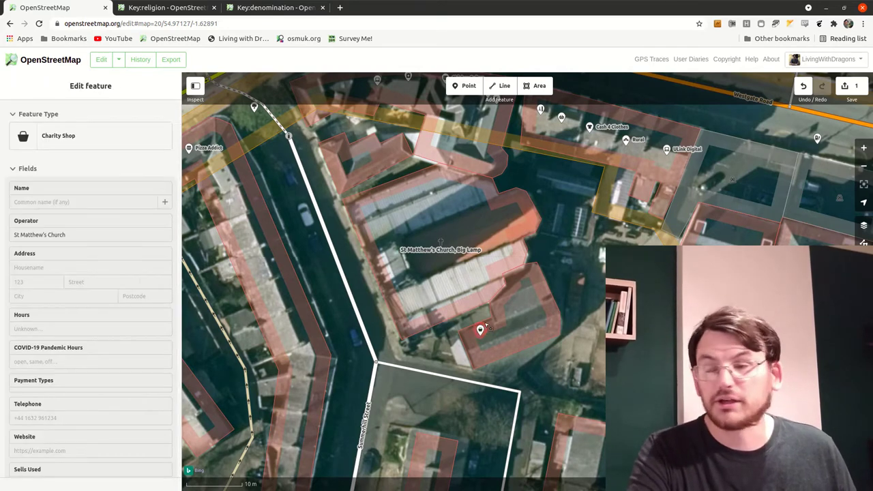
{"action": "left_click", "coordinate": [427, 333]}
{"action": "key", "text": "Escape"}
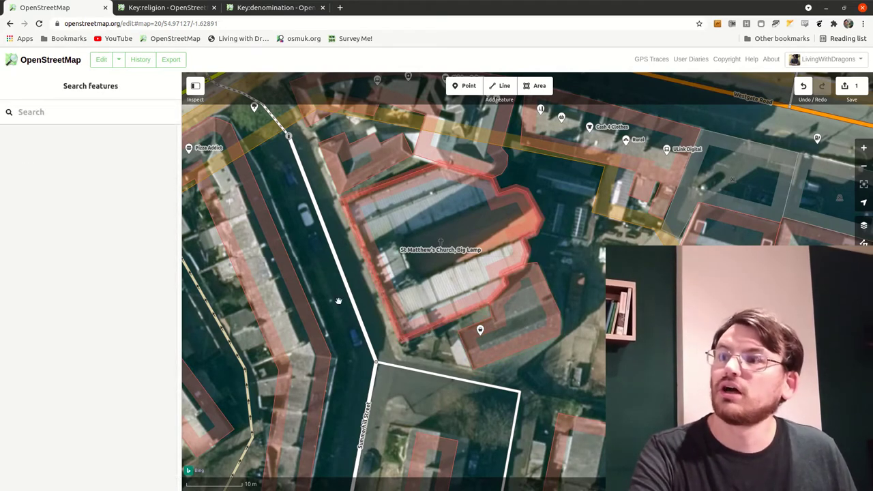
{"action": "left_click_drag", "start_coordinate": [426, 333], "coordinate": [469, 335]}
{"action": "scroll", "coordinate": [469, 327], "scroll_direction": "down", "scroll_amount": 3}
{"action": "scroll", "coordinate": [471, 319], "scroll_direction": "down", "scroll_amount": 1}
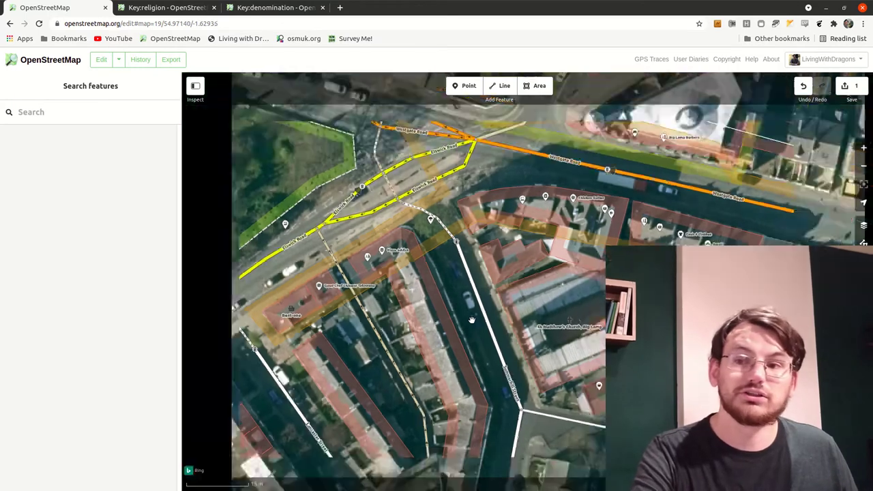
{"action": "left_click", "coordinate": [528, 346]}
{"action": "key", "text": "Escape"}
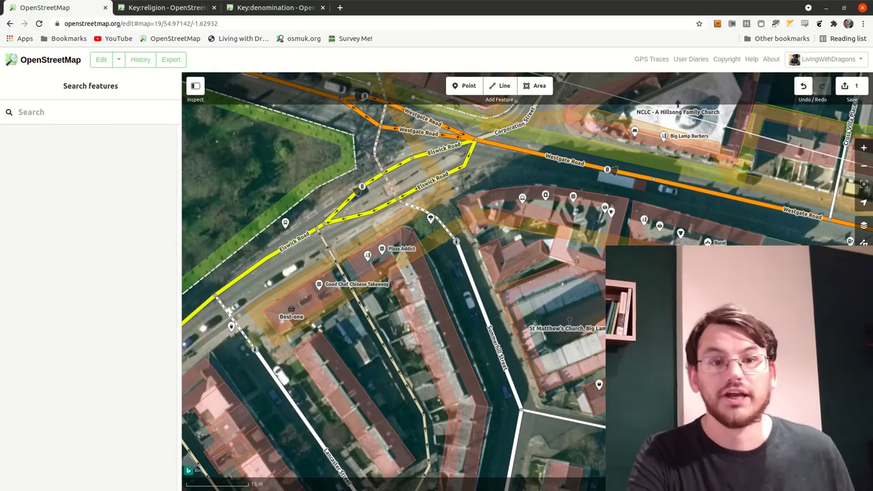
{"action": "left_click", "coordinate": [594, 428]}
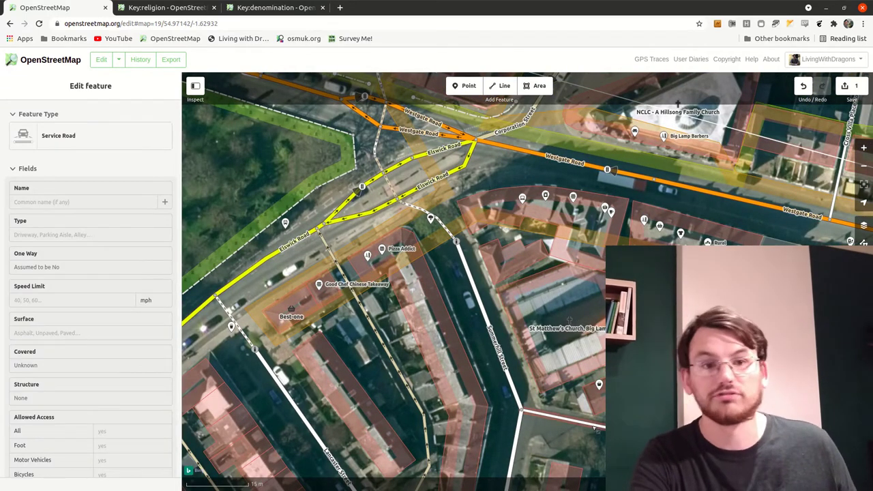
{"action": "key", "text": "Escape"}
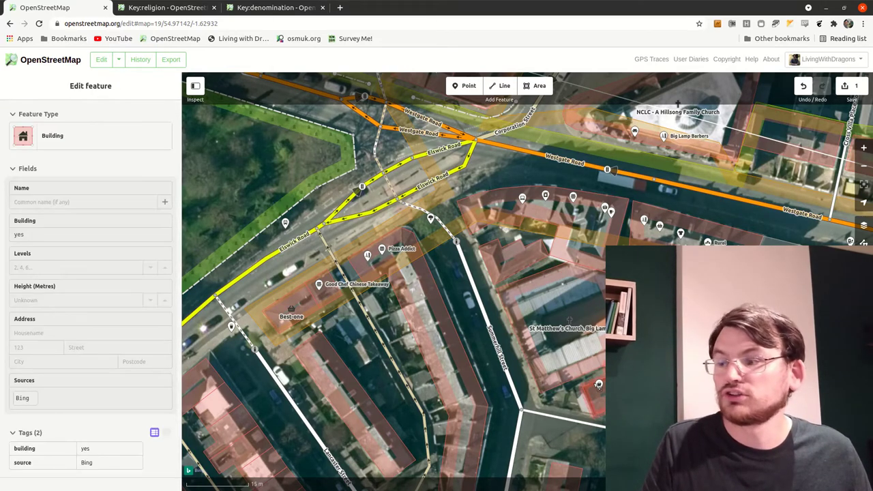
{"action": "left_click", "coordinate": [599, 386]}
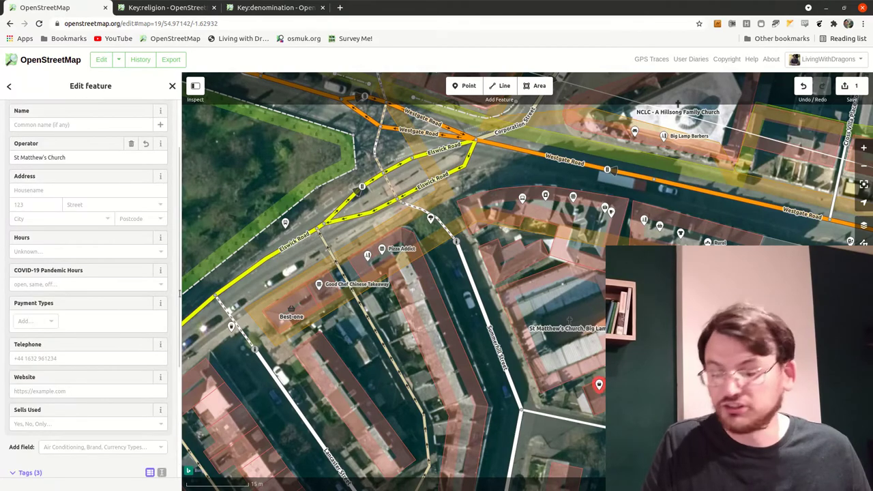
Check the feature type, fields and tags of the ISKCON Newcastle point on Westgate Road, west of The Satellite Centre
{"action": "left_click_drag", "start_coordinate": [468, 296], "coordinate": [488, 330]}
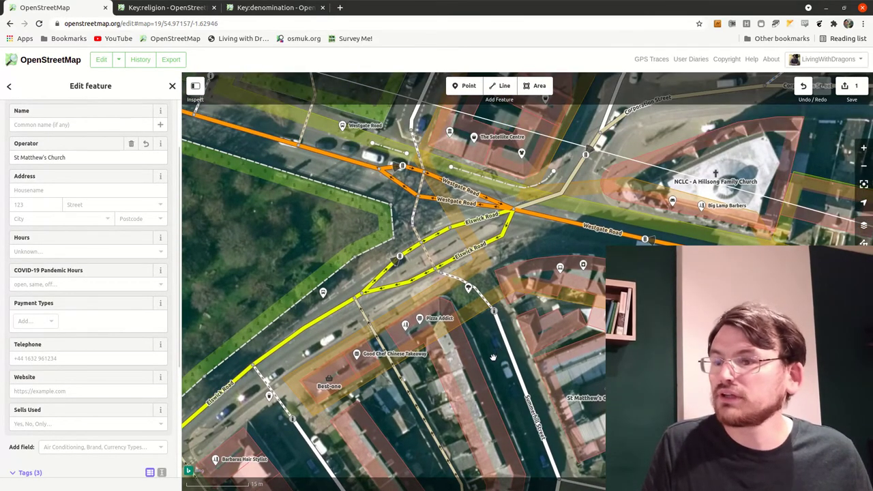
{"action": "left_click_drag", "start_coordinate": [493, 358], "coordinate": [452, 453]}
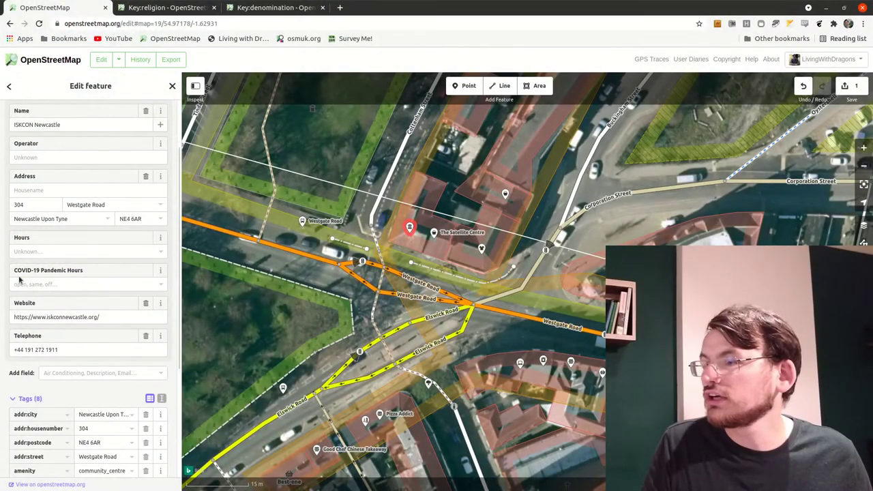
{"action": "scroll", "coordinate": [28, 279], "scroll_direction": "up", "scroll_amount": 2}
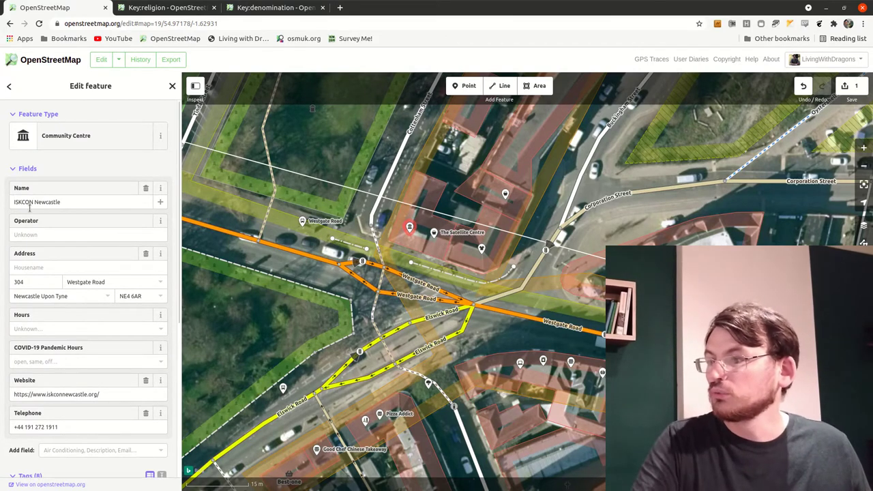
{"action": "scroll", "coordinate": [44, 220], "scroll_direction": "down", "scroll_amount": 4}
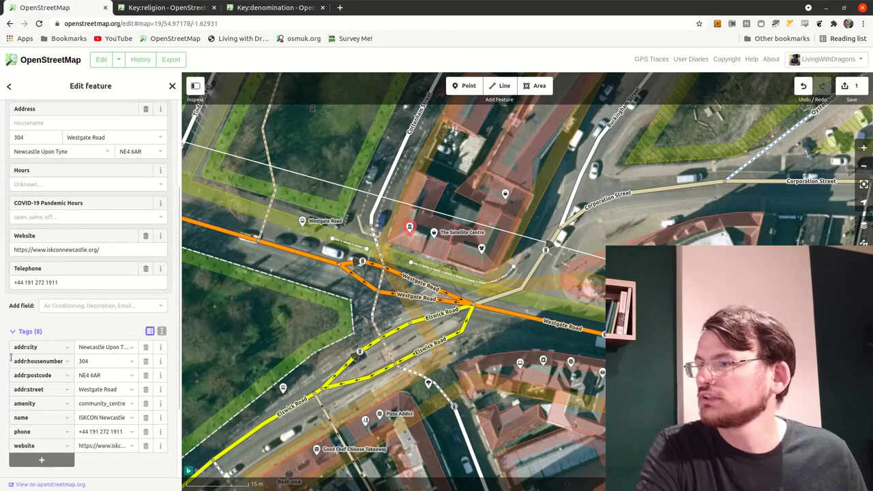
{"action": "scroll", "coordinate": [149, 375], "scroll_direction": "down", "scroll_amount": 3}
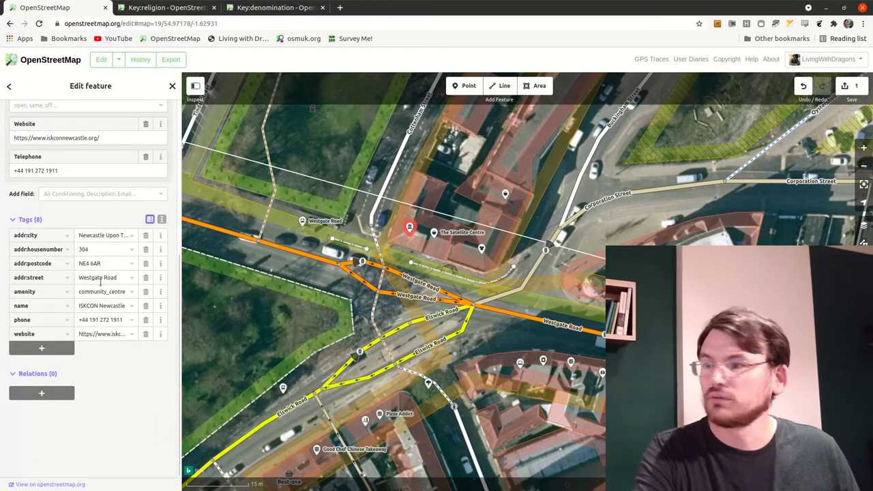
{"action": "left_click_drag", "start_coordinate": [253, 326], "coordinate": [306, 300]}
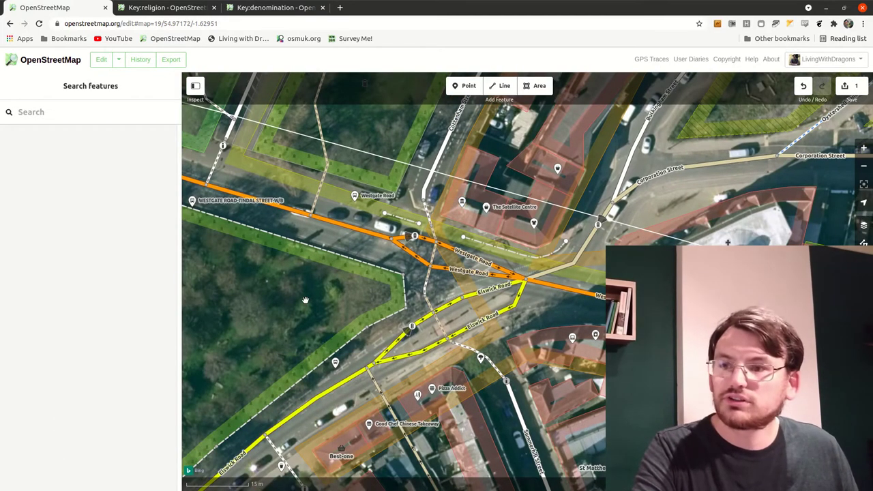
{"action": "left_click_drag", "start_coordinate": [539, 371], "coordinate": [365, 224]}
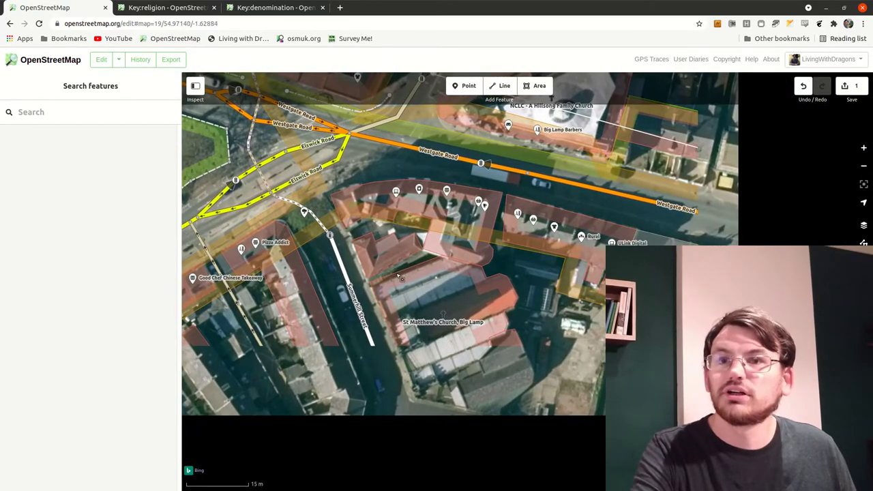
{"action": "left_click", "coordinate": [513, 393]}
{"action": "key", "text": "Escape"}
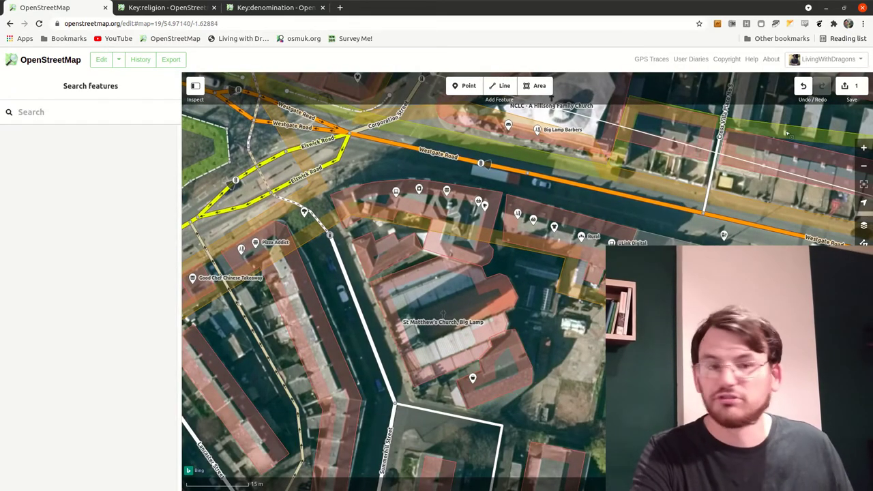
{"action": "left_click", "coordinate": [852, 88]}
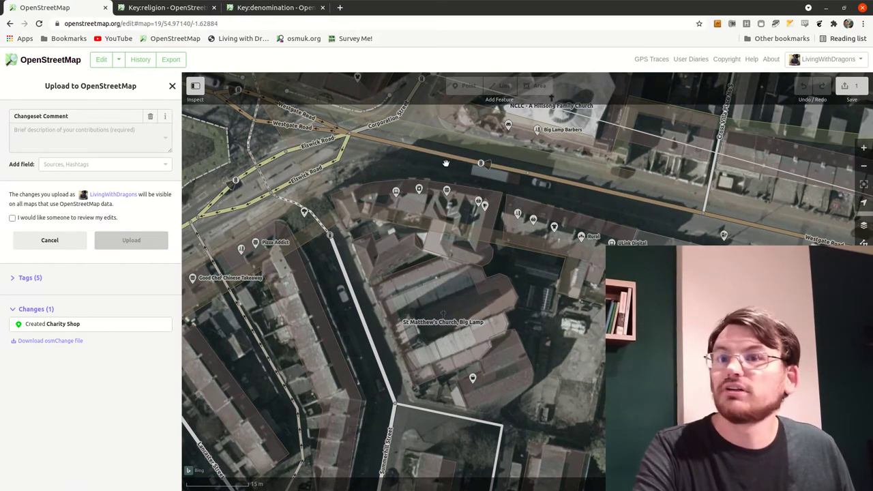
{"action": "left_click", "coordinate": [171, 86]}
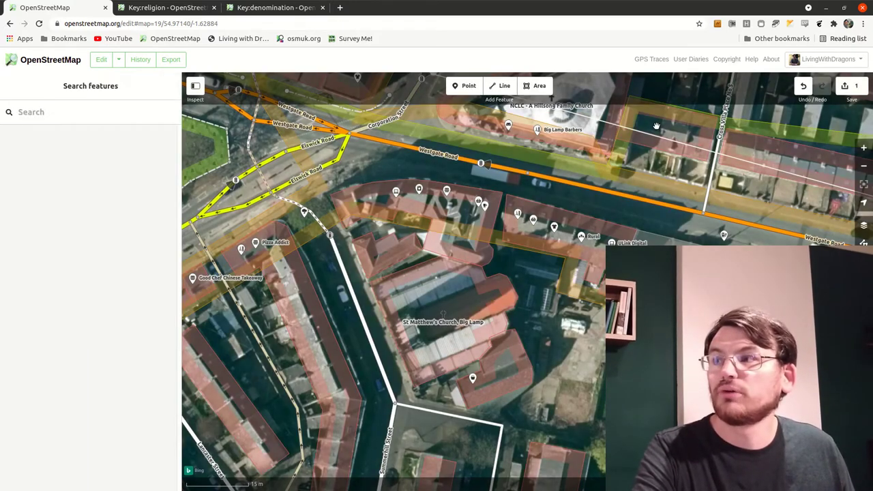
{"action": "left_click", "coordinate": [504, 126]}
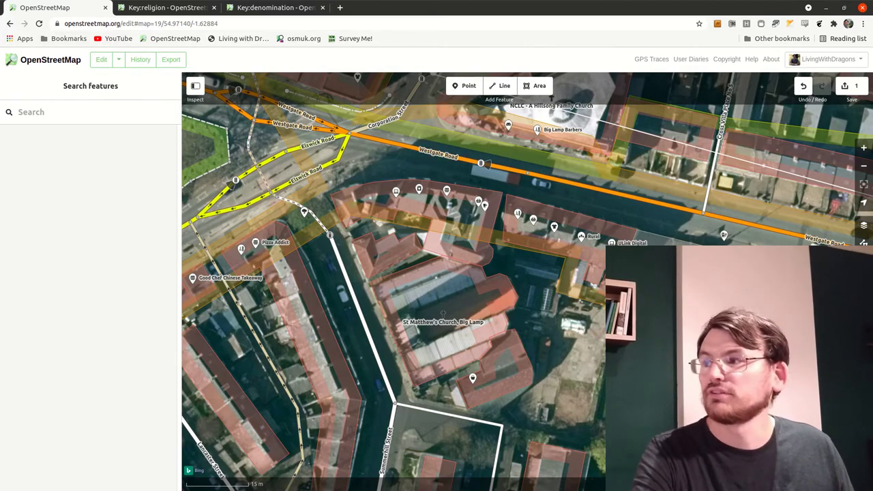
Open the changeset upload form and enter the comment "Add a shop that's run by the church."
{"action": "left_click", "coordinate": [858, 84]}
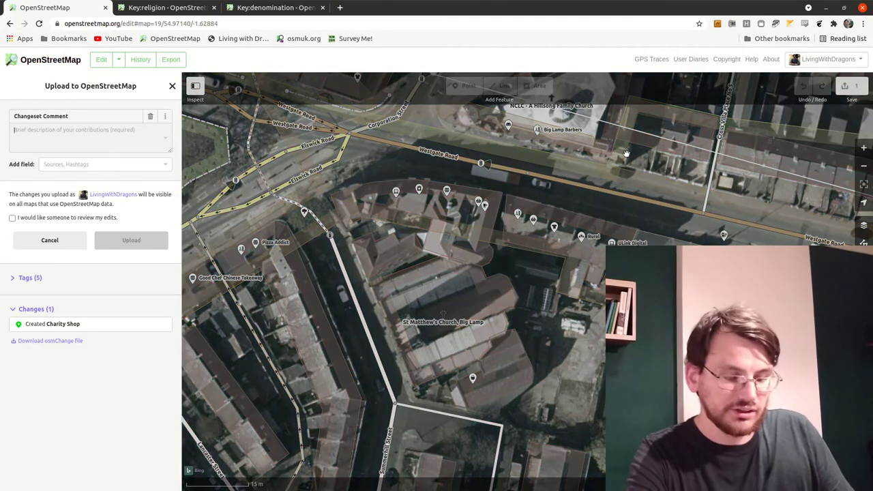
{"action": "left_click", "coordinate": [64, 131]}
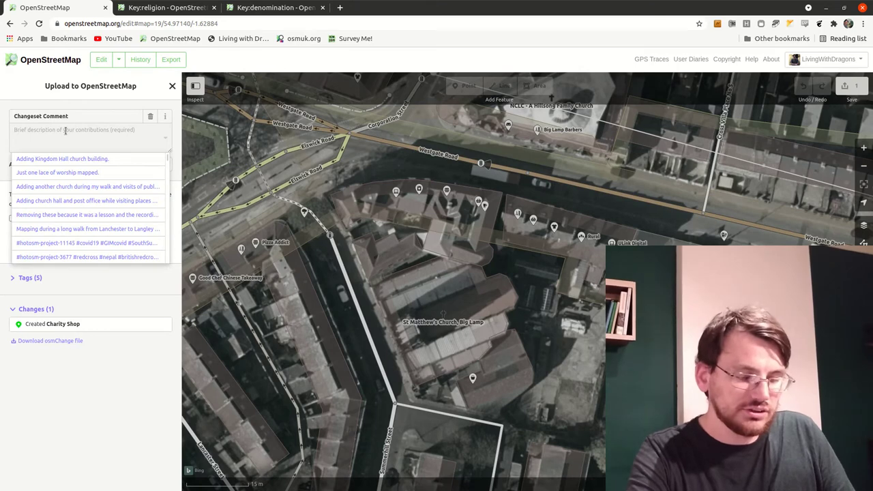
{"action": "type", "text": "Add a sho"}
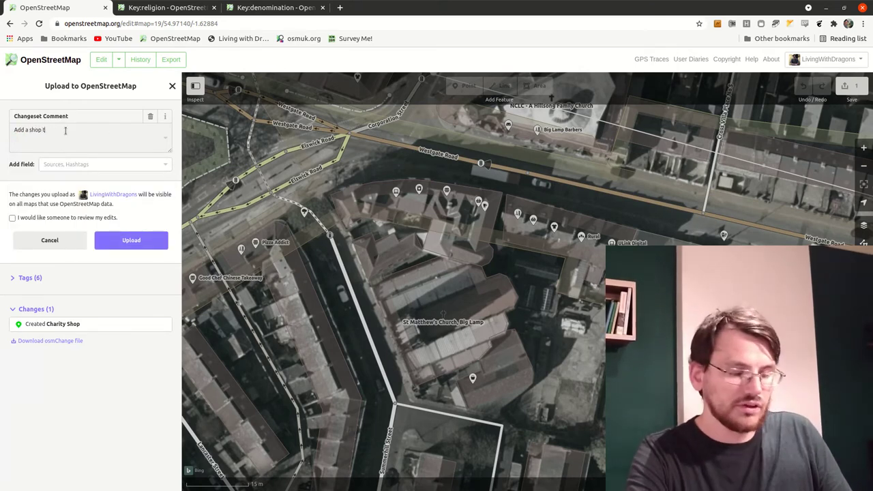
{"action": "type", "text": "p that"}
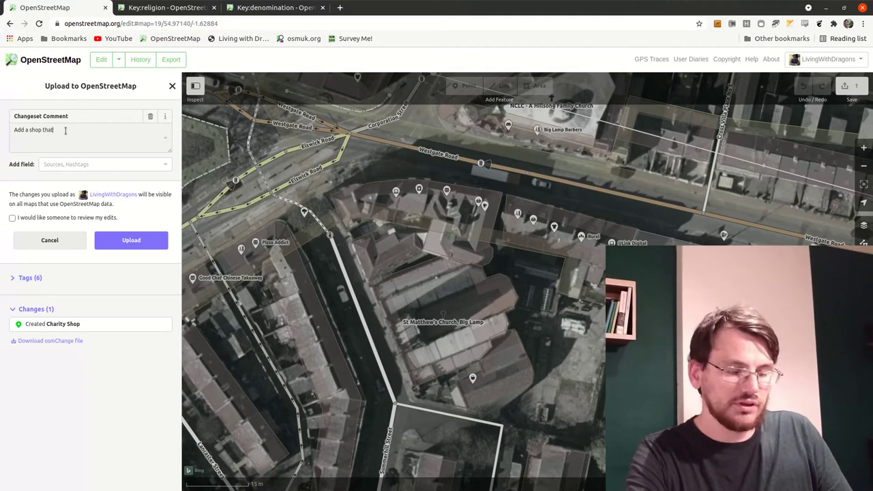
{"action": "type", "text": "'s run by the church"}
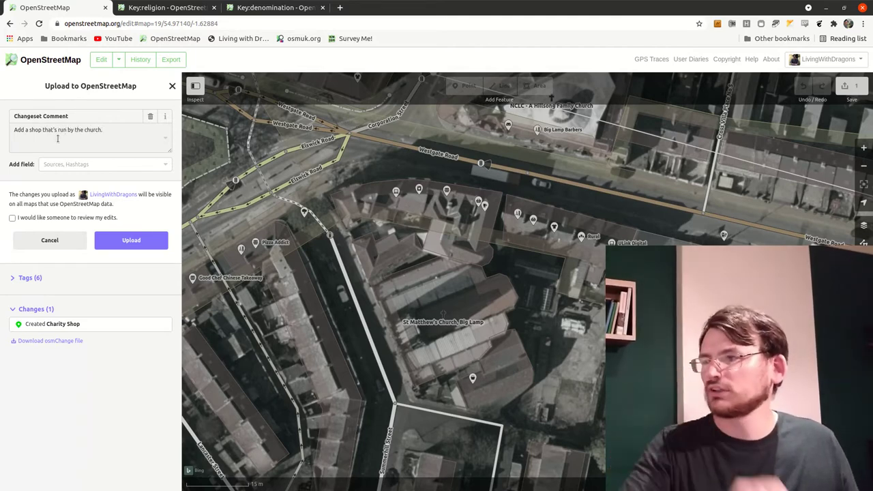
{"action": "type", "text": "."}
Add a Sources field to the changeset and set it to Survey
{"action": "left_click", "coordinate": [62, 164]}
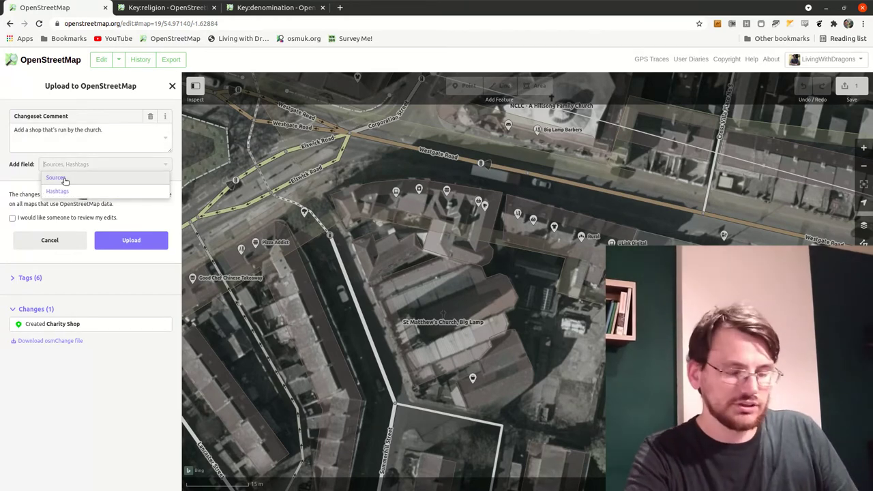
{"action": "left_click", "coordinate": [59, 176]}
{"action": "type", "text": "Sur"}
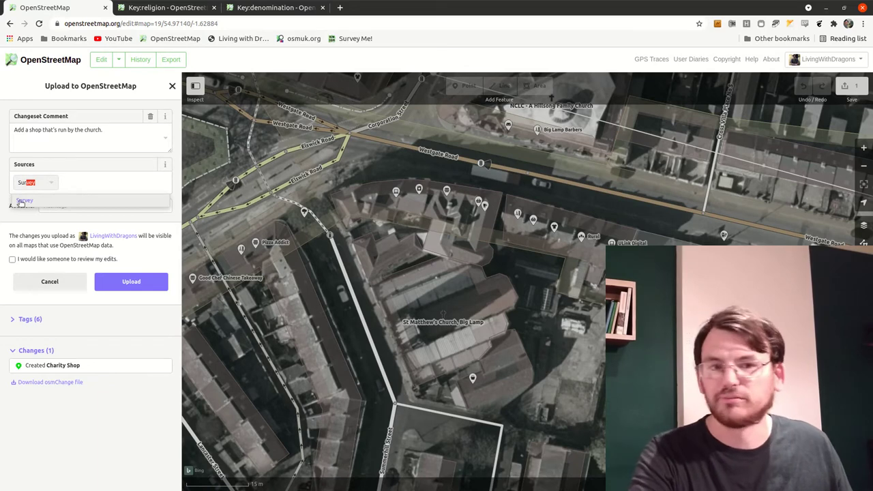
{"action": "left_click", "coordinate": [21, 202]}
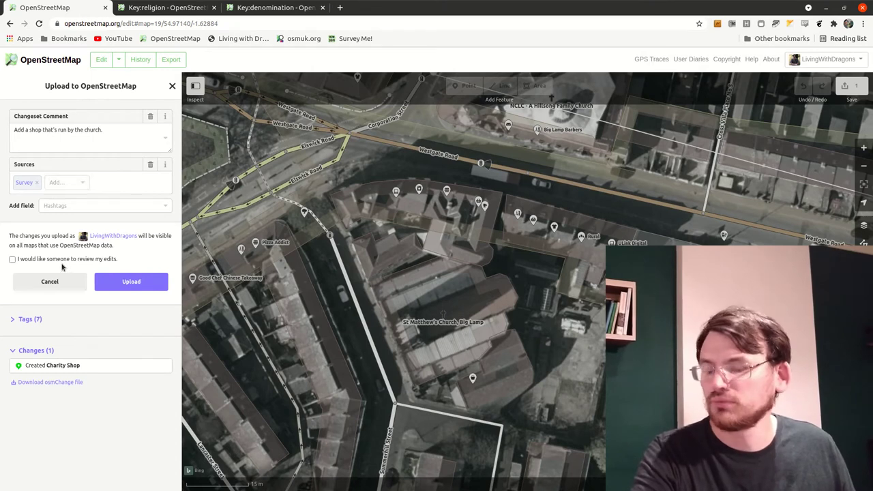
Request a review of the edits and upload the changeset with the new charity shop
{"action": "left_click", "coordinate": [12, 259]}
{"action": "left_click", "coordinate": [133, 285]}
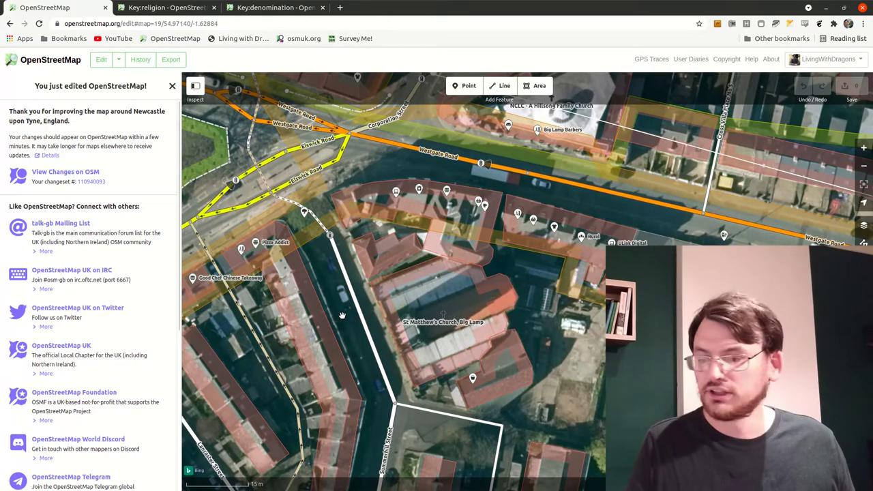
Open the area around Kingsley Terrace, Sceptre Street and Gloucester Road in the map editor
{"action": "left_click_drag", "start_coordinate": [343, 315], "coordinate": [408, 335]}
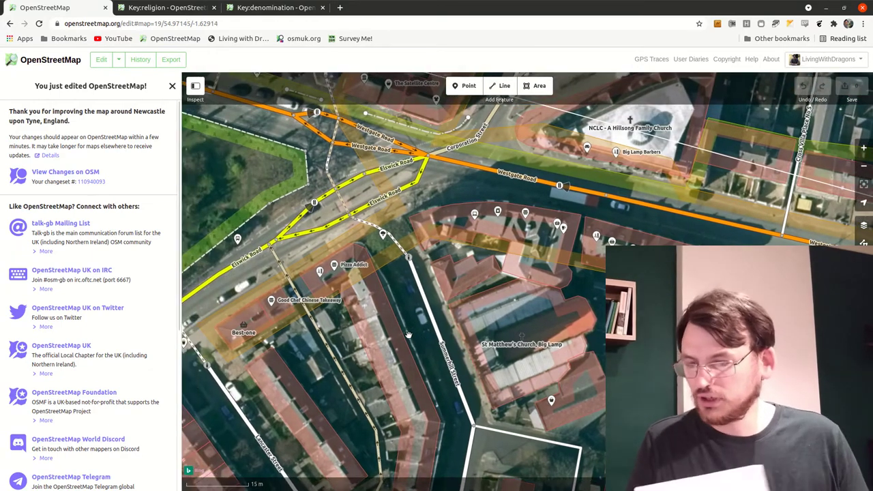
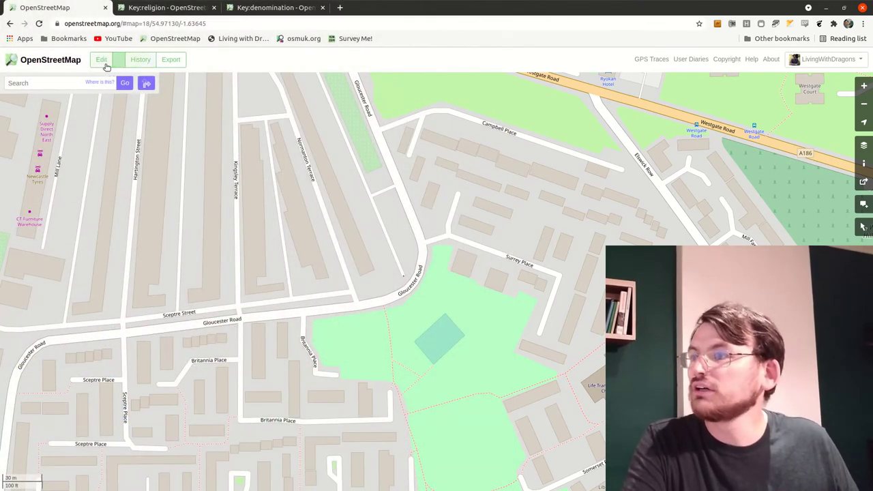
{"action": "scroll", "coordinate": [232, 298], "scroll_direction": "up", "scroll_amount": 1}
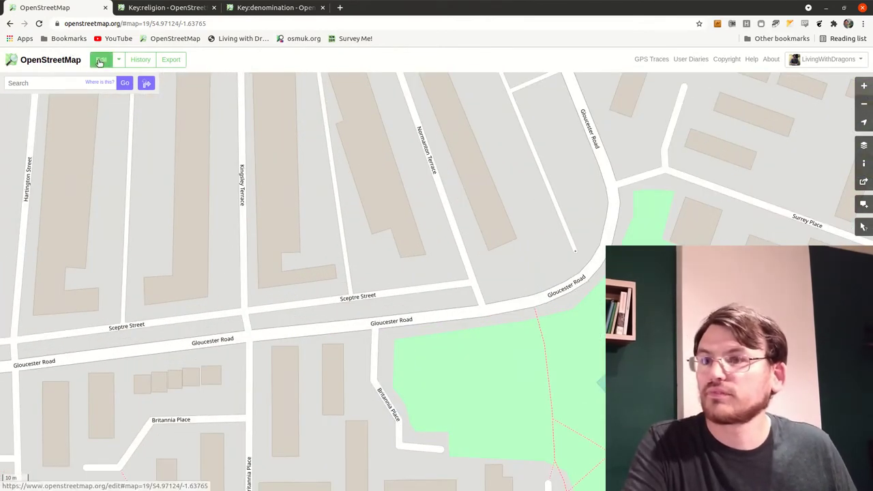
{"action": "left_click", "coordinate": [101, 60]}
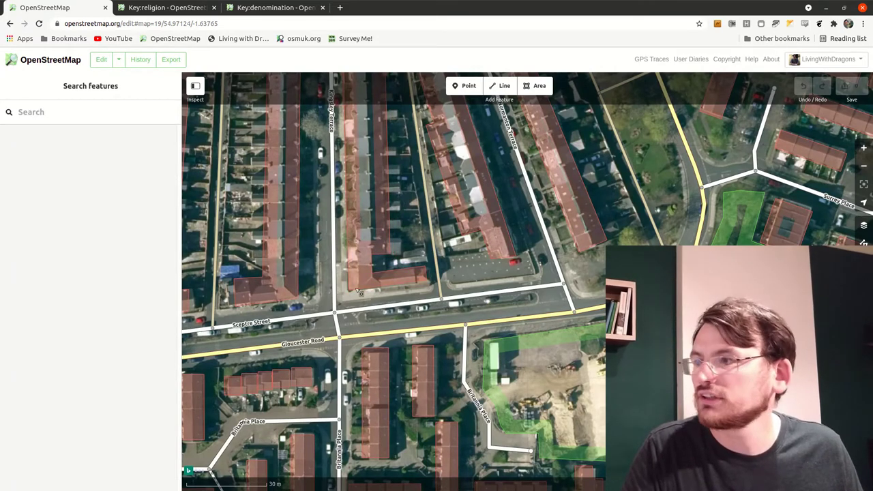
Add a Place of Worship point on the building along Sceptre Street just east of Kingsley Terrace
{"action": "left_click_drag", "start_coordinate": [358, 292], "coordinate": [390, 324]}
{"action": "left_click", "coordinate": [368, 292]}
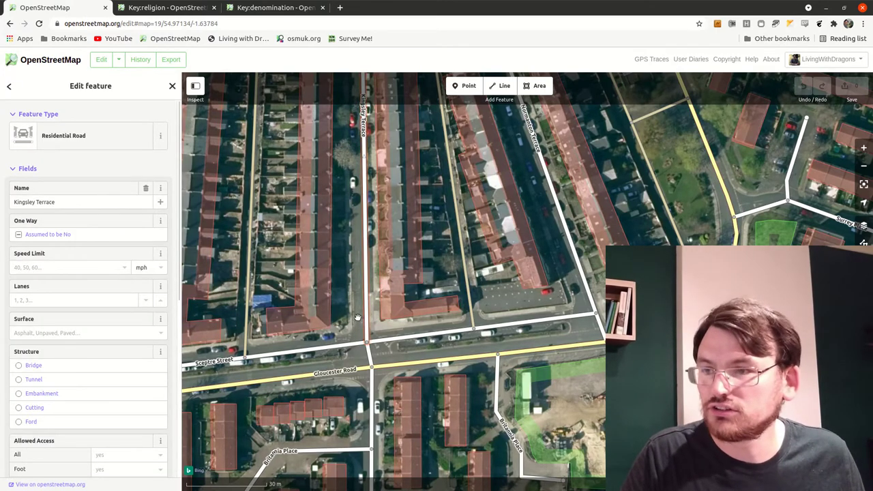
{"action": "left_click_drag", "start_coordinate": [430, 317], "coordinate": [384, 294]}
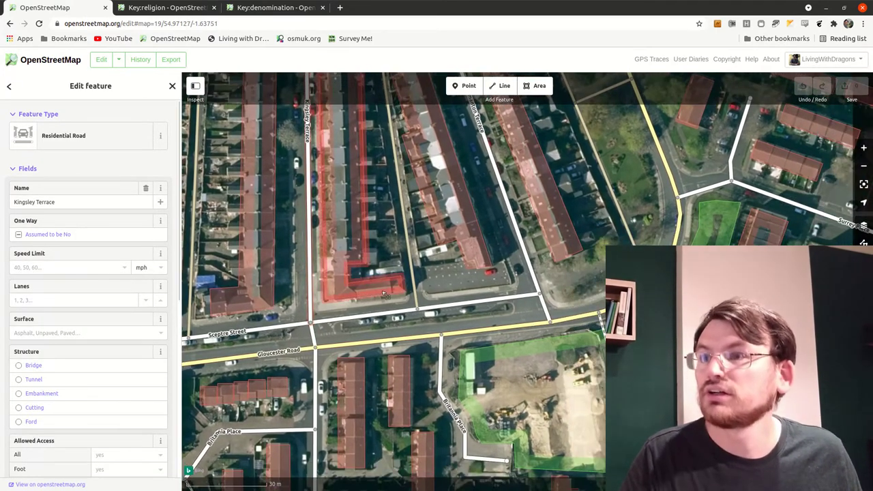
{"action": "scroll", "coordinate": [384, 294], "scroll_direction": "up", "scroll_amount": 1}
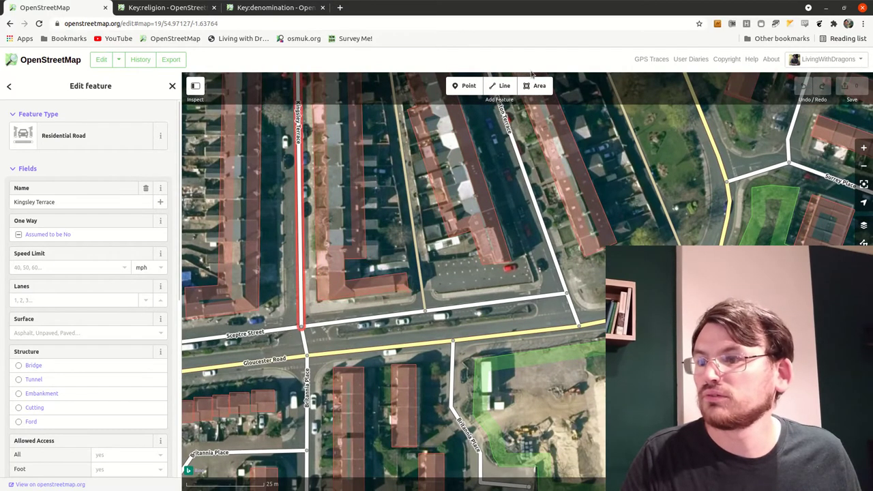
{"action": "left_click", "coordinate": [464, 86]}
{"action": "left_click", "coordinate": [377, 291]}
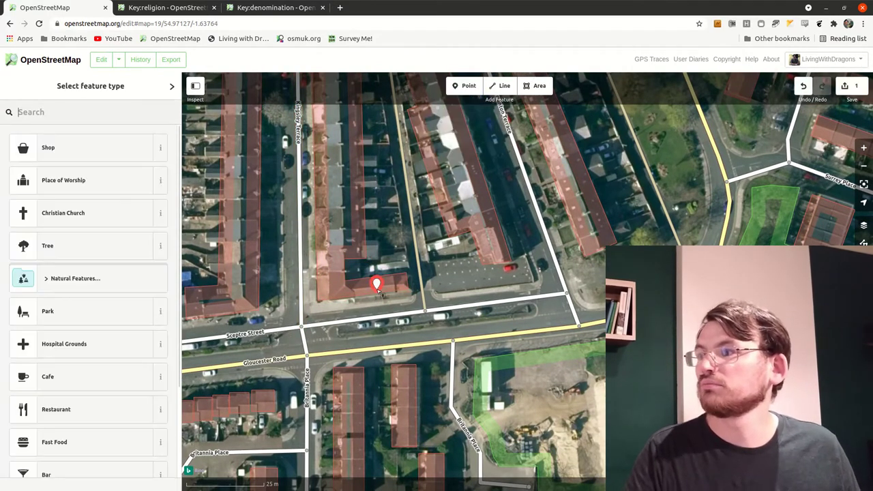
{"action": "left_click", "coordinate": [79, 179]}
Name the new place of worship Shahjal Mosque
{"action": "left_click", "coordinate": [70, 205]}
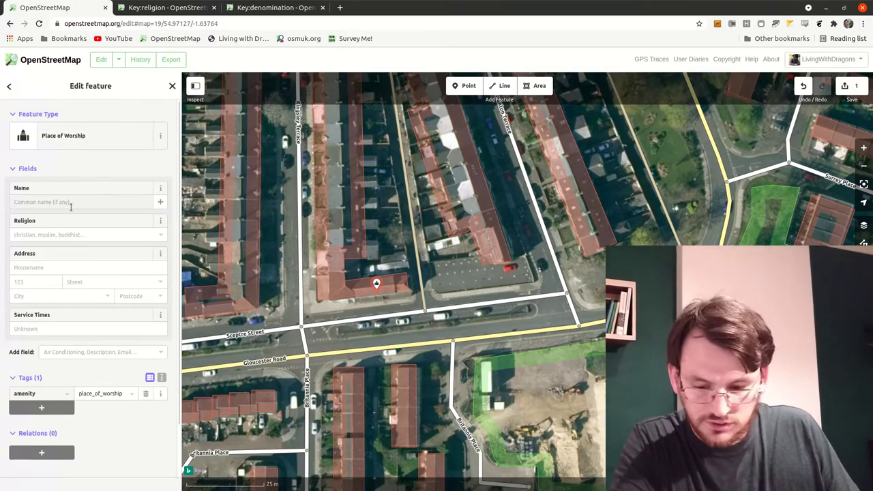
{"action": "type", "text": "Sha"}
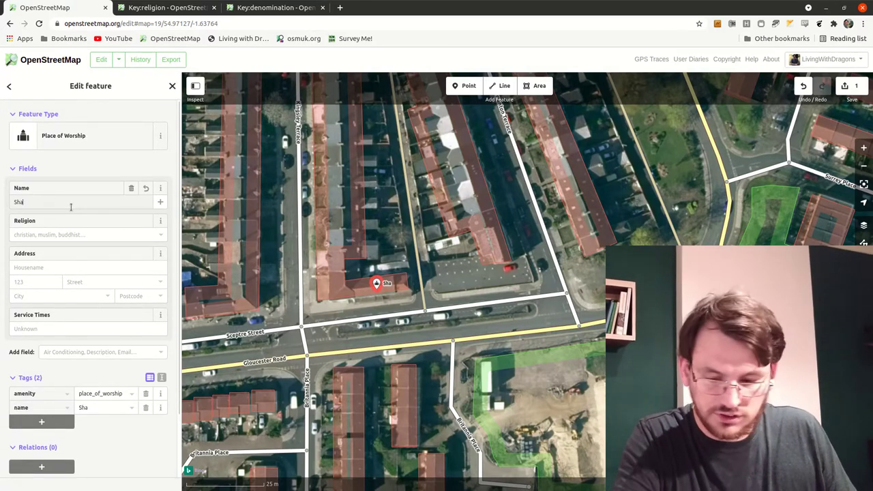
{"action": "type", "text": "hja"}
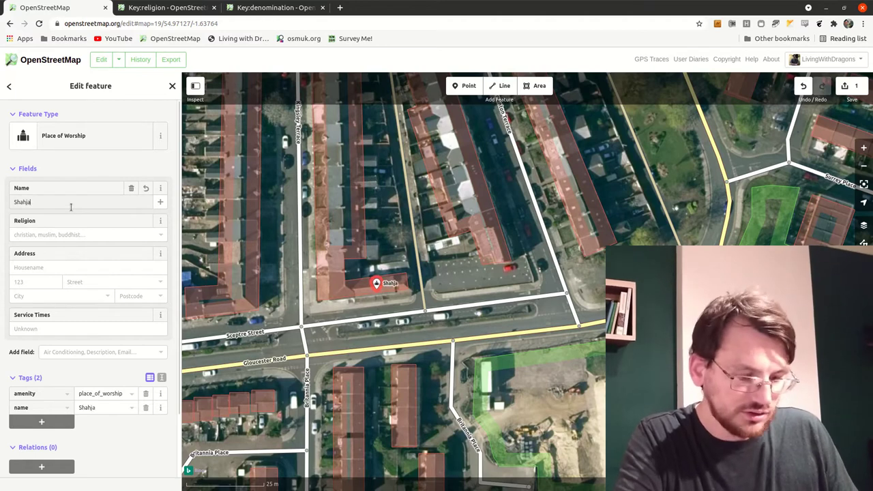
{"action": "type", "text": "l Mosque"}
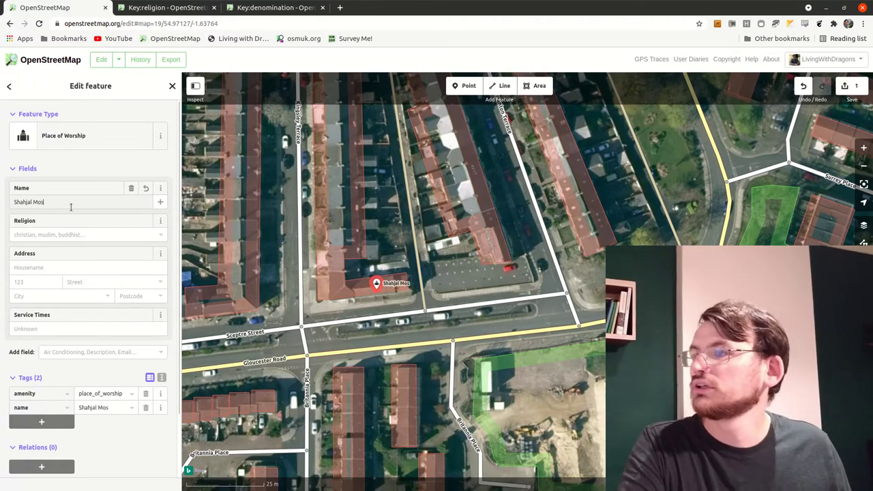
Set the religion of the new mosque point to muslim
{"action": "left_click", "coordinate": [25, 234]}
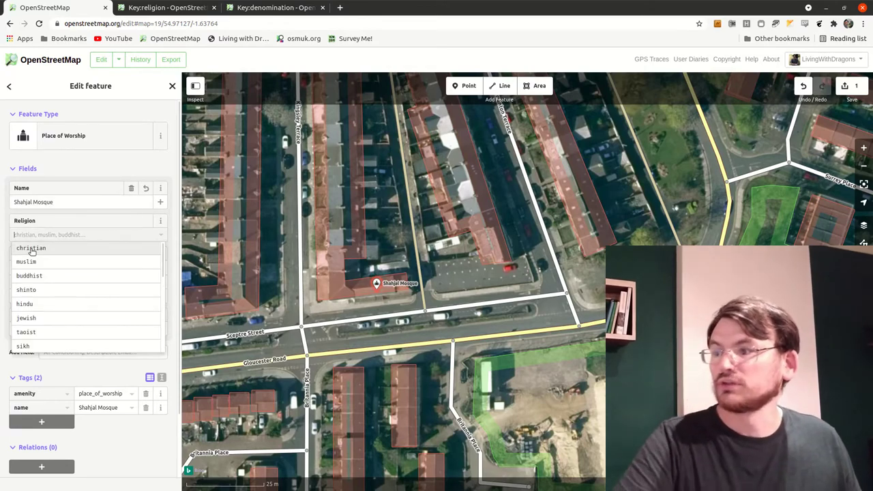
{"action": "left_click", "coordinate": [27, 262]}
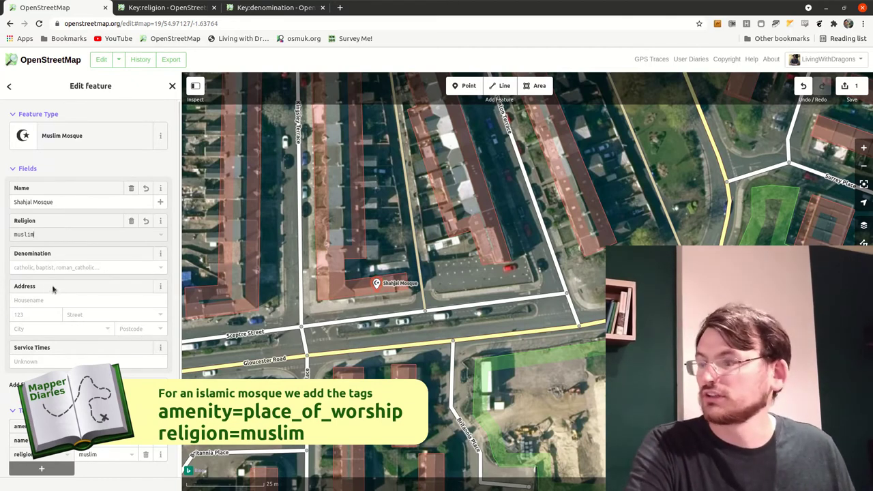
{"action": "left_click", "coordinate": [3, 377]}
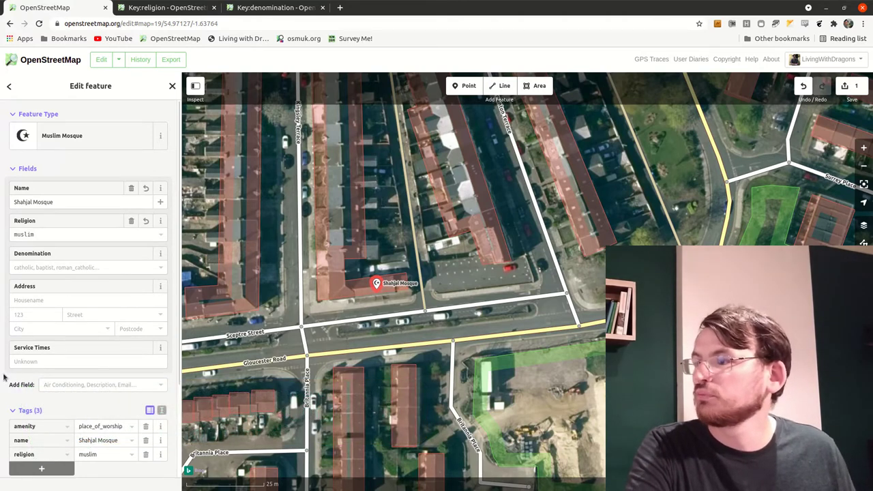
Select the Bilal Jamia Masjid building between Malvern Street and Elswick Road and examine its tags
{"action": "scroll", "coordinate": [3, 377], "scroll_direction": "down", "scroll_amount": 1}
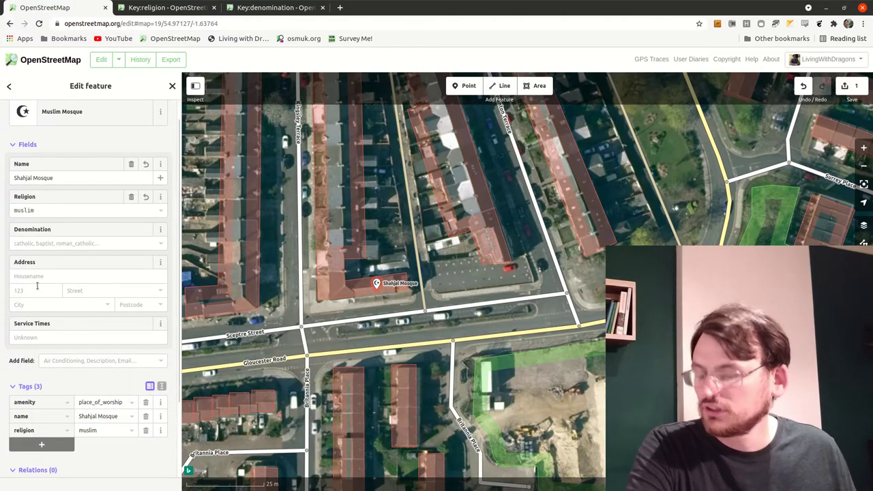
{"action": "scroll", "coordinate": [21, 384], "scroll_direction": "down", "scroll_amount": 1}
{"action": "left_click_drag", "start_coordinate": [234, 354], "coordinate": [327, 333]}
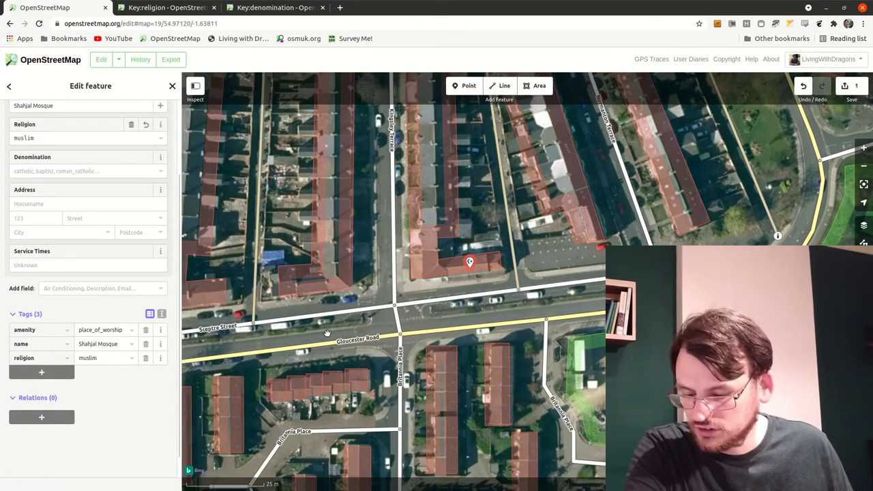
{"action": "left_click_drag", "start_coordinate": [327, 333], "coordinate": [325, 330]}
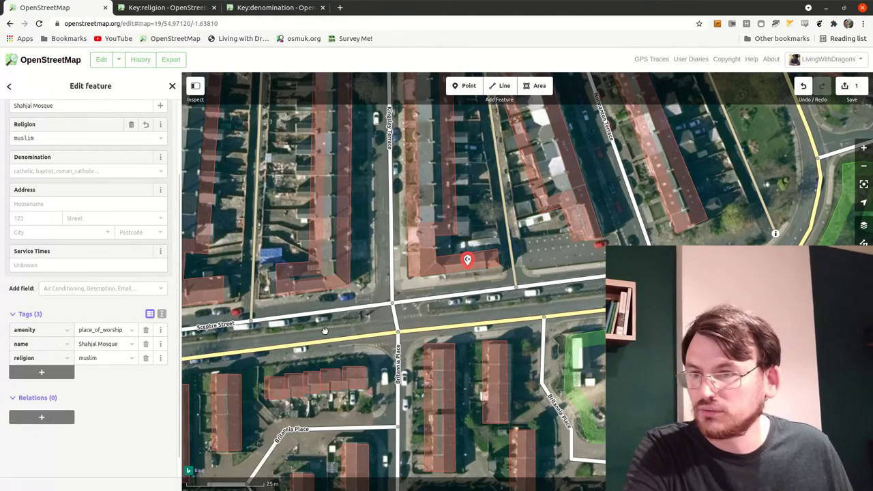
{"action": "scroll", "coordinate": [325, 331], "scroll_direction": "down", "scroll_amount": 5}
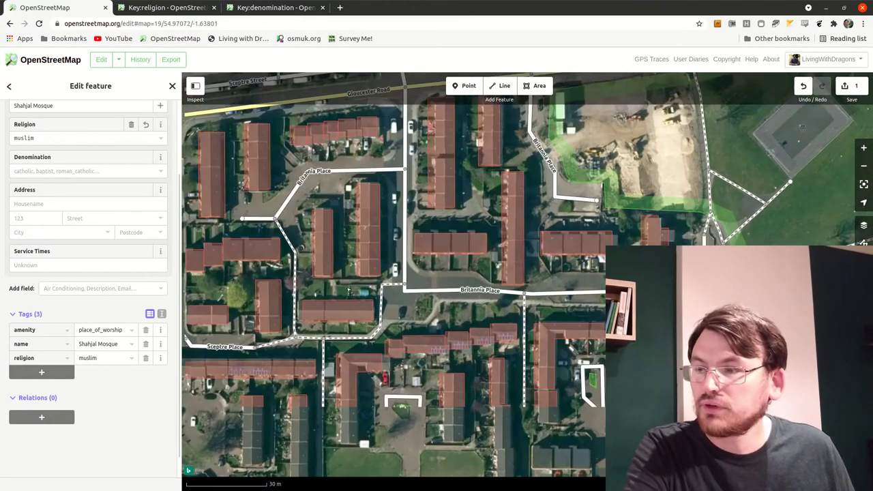
{"action": "scroll", "coordinate": [348, 290], "scroll_direction": "down", "scroll_amount": 10}
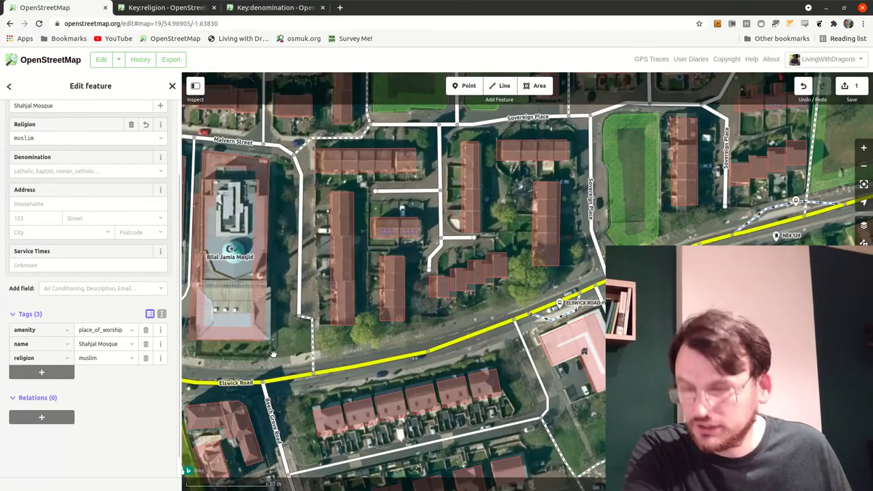
{"action": "left_click_drag", "start_coordinate": [273, 353], "coordinate": [527, 348]}
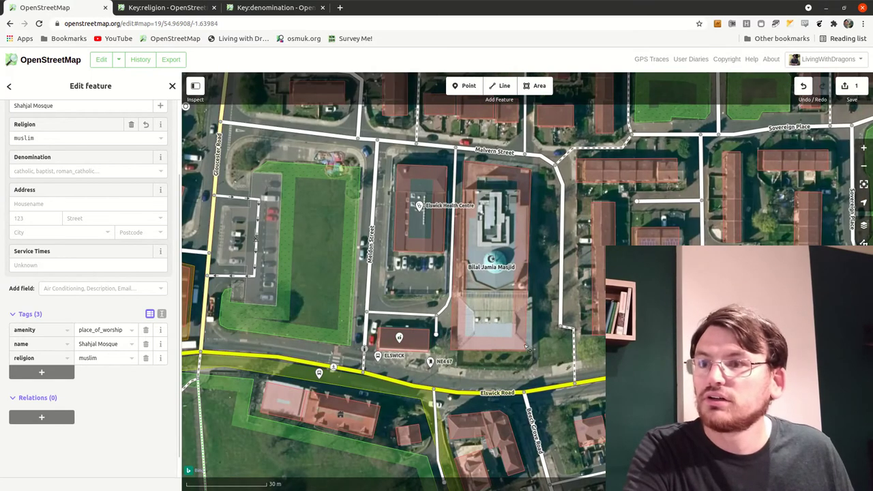
{"action": "left_click", "coordinate": [455, 316]}
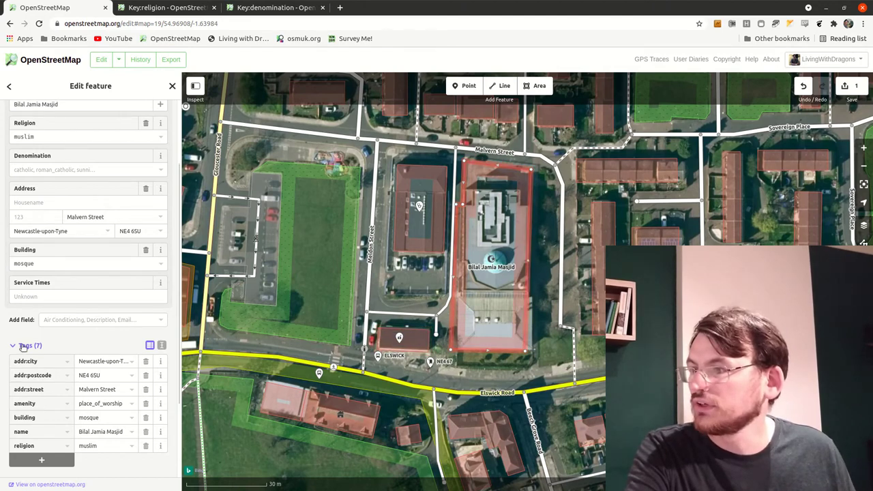
{"action": "scroll", "coordinate": [93, 293], "scroll_direction": "down", "scroll_amount": 2}
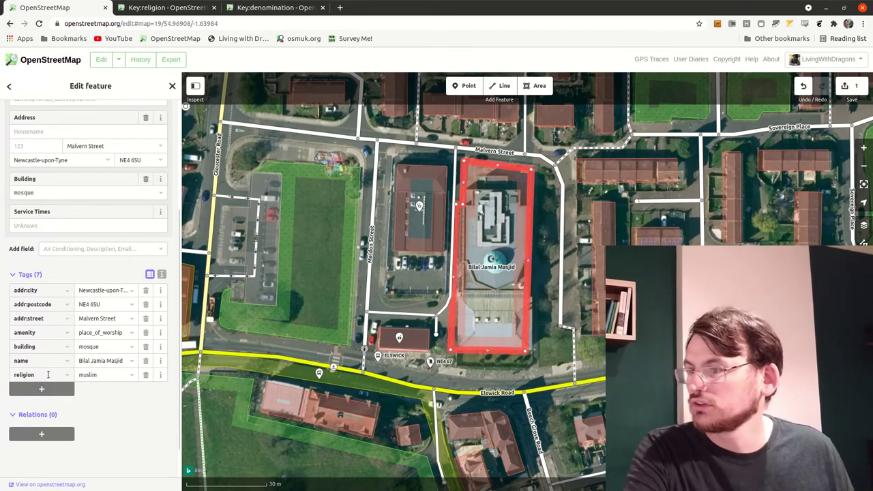
{"action": "left_click", "coordinate": [47, 375]}
{"action": "left_click", "coordinate": [26, 414]}
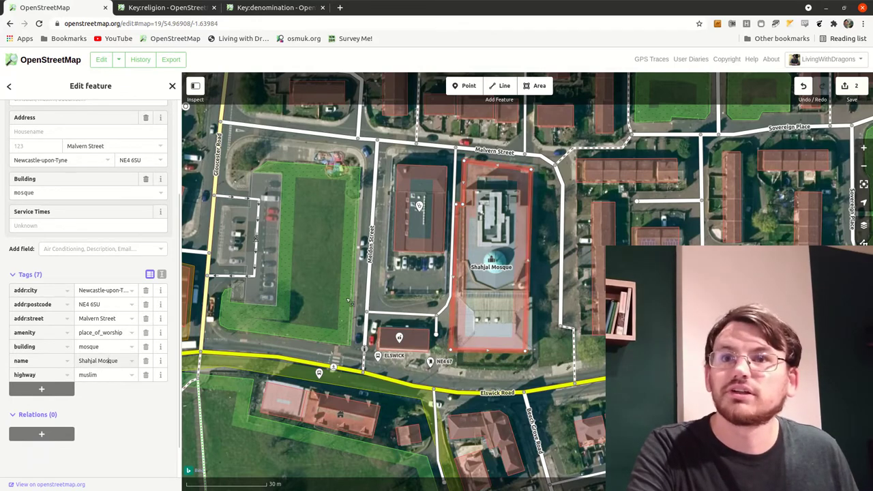
{"action": "left_click", "coordinate": [803, 87]}
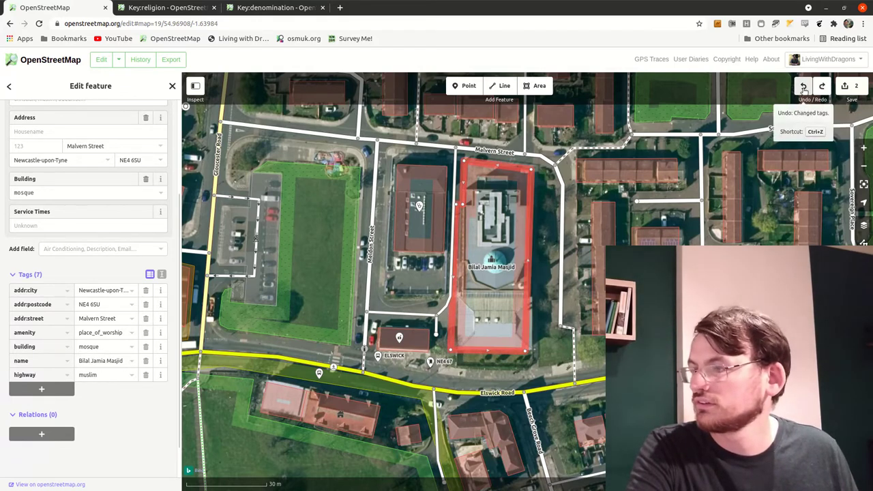
{"action": "left_click", "coordinate": [804, 87]}
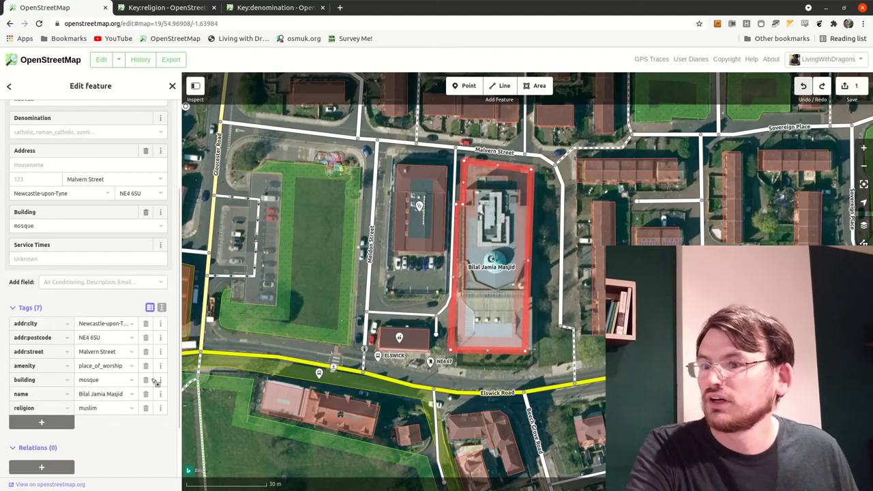
Add an alt_name tag with the value Central Newcastle Mosque to the Bilal Jamia Masjid building
{"action": "left_click", "coordinate": [475, 320]}
{"action": "left_click", "coordinate": [476, 320]}
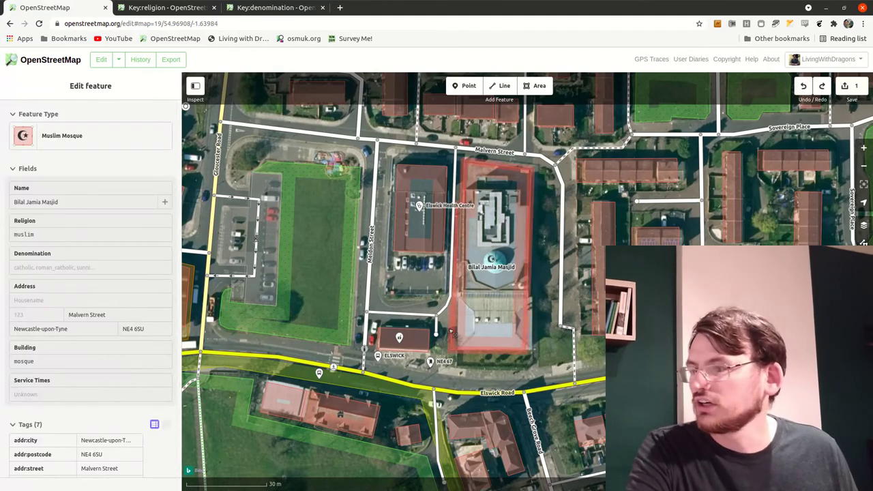
{"action": "scroll", "coordinate": [3, 414], "scroll_direction": "down", "scroll_amount": 5}
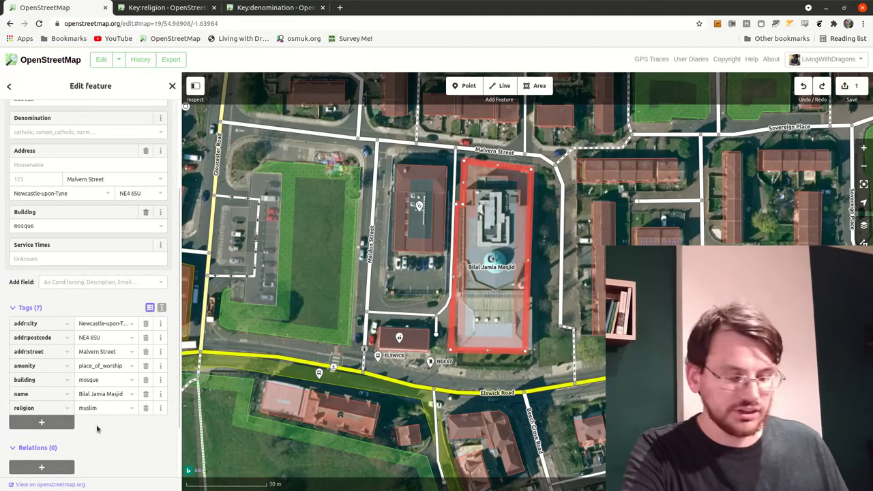
{"action": "left_click", "coordinate": [52, 422]}
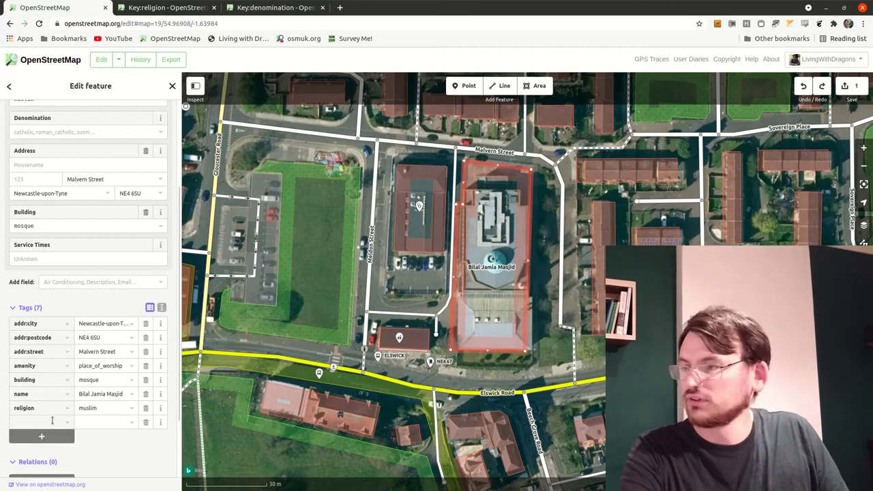
{"action": "type", "text": "alt_name"}
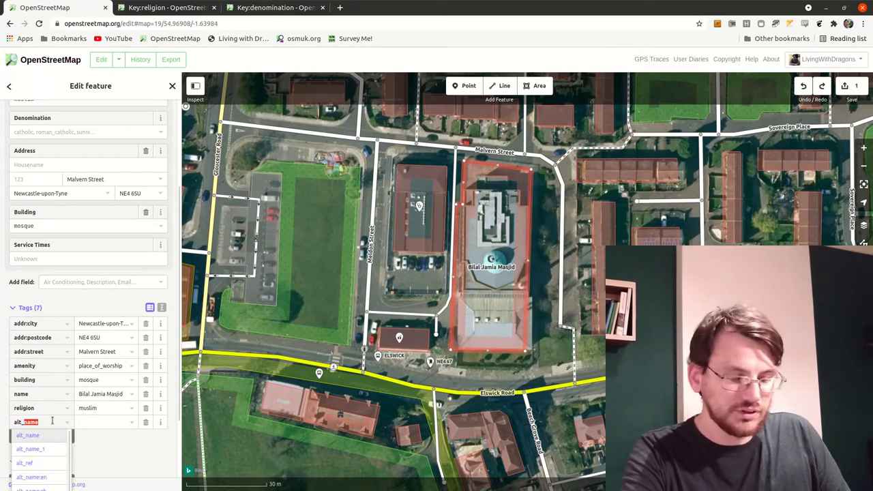
{"action": "key", "text": "Tab"}
{"action": "type", "text": "Cen"}
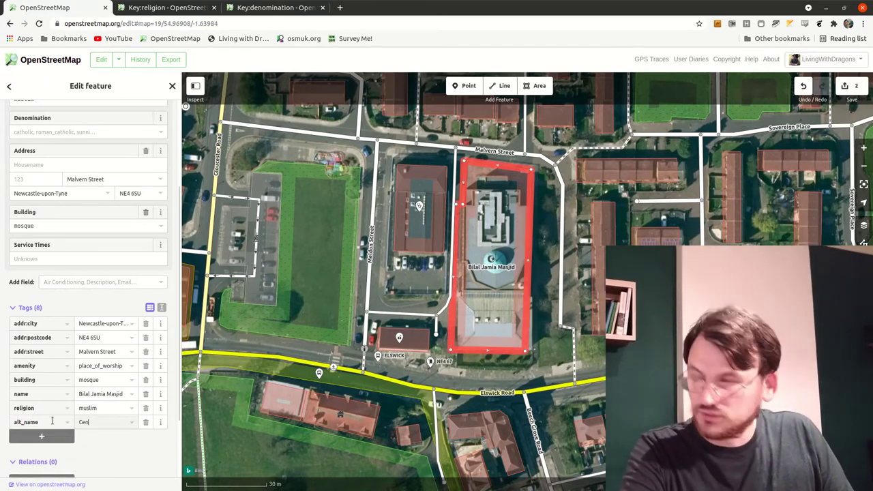
{"action": "type", "text": "tral M"}
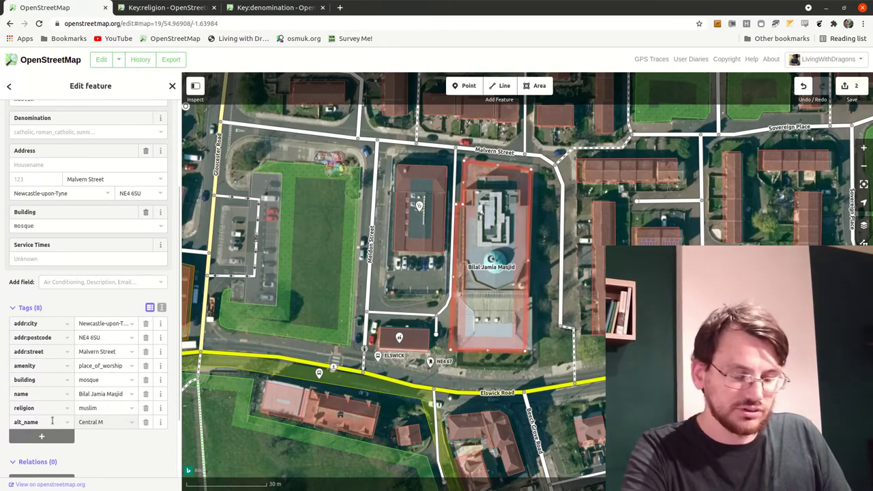
{"action": "key", "text": "BackSpace"}
{"action": "type", "text": "Newcastl"}
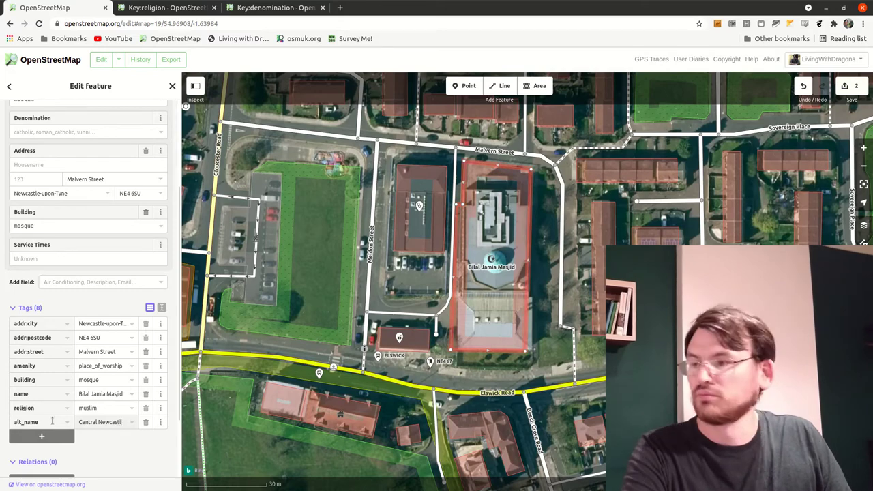
{"action": "type", "text": "e Mosque"}
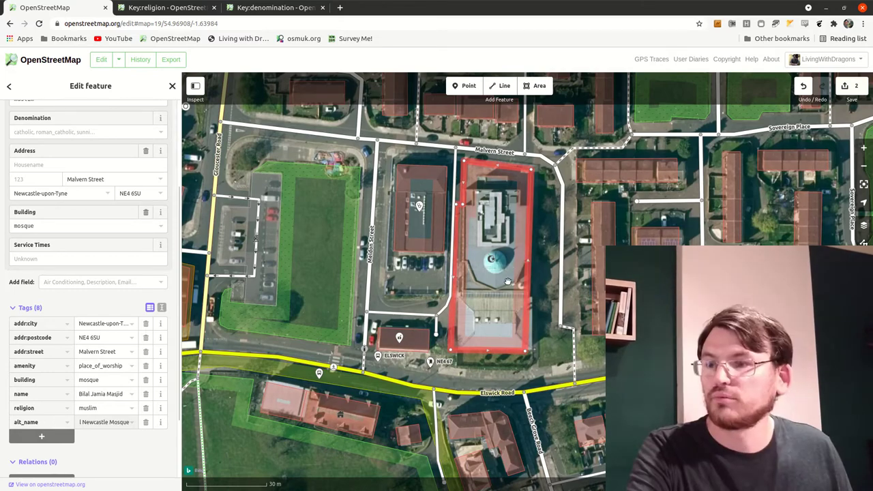
{"action": "left_click", "coordinate": [462, 340]}
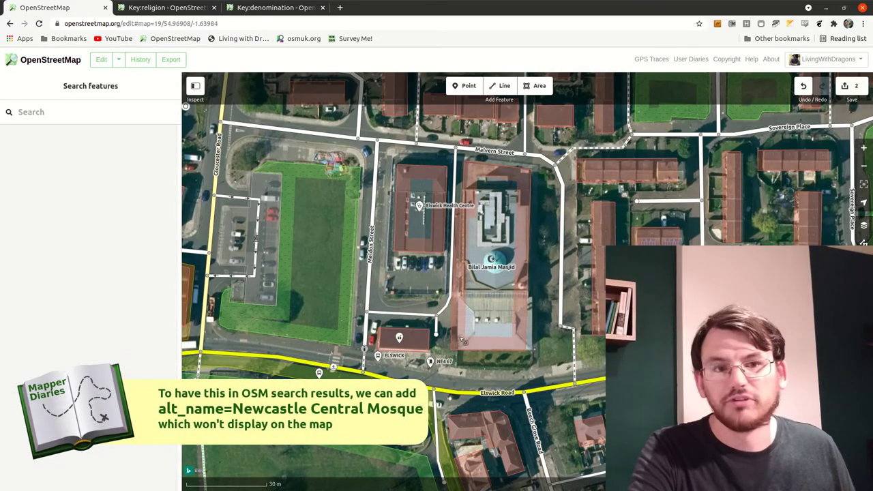
Select the Newcastle Tawheed Islamic Centre point on Bentinck Road and examine its fields and tags
{"action": "left_click", "coordinate": [462, 340]}
{"action": "scroll", "coordinate": [137, 361], "scroll_direction": "down", "scroll_amount": 10}
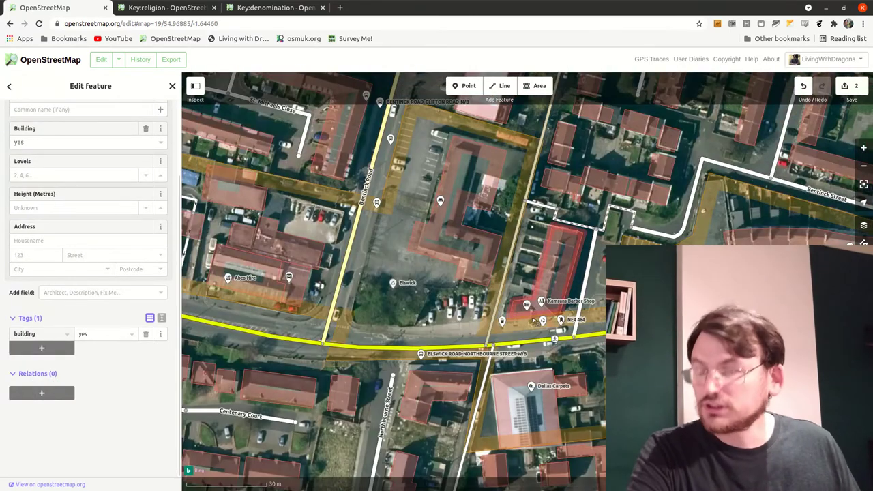
{"action": "left_click_drag", "start_coordinate": [371, 242], "coordinate": [368, 455]}
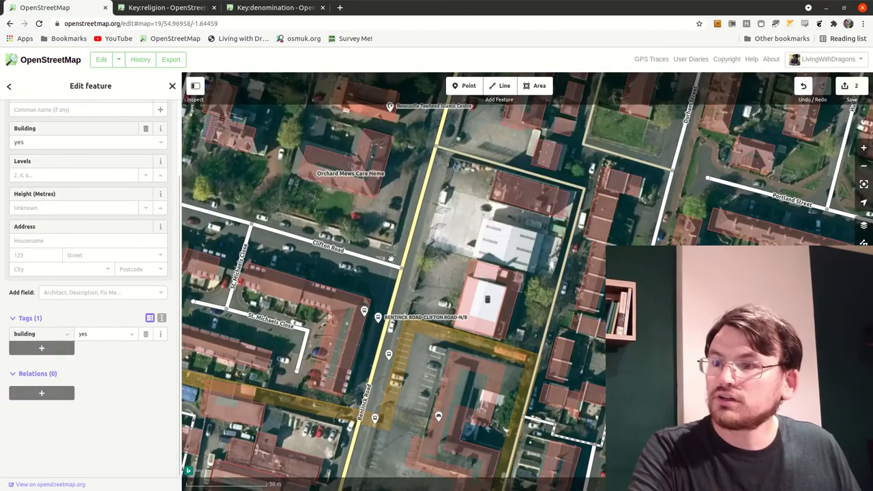
{"action": "left_click_drag", "start_coordinate": [426, 218], "coordinate": [378, 397]}
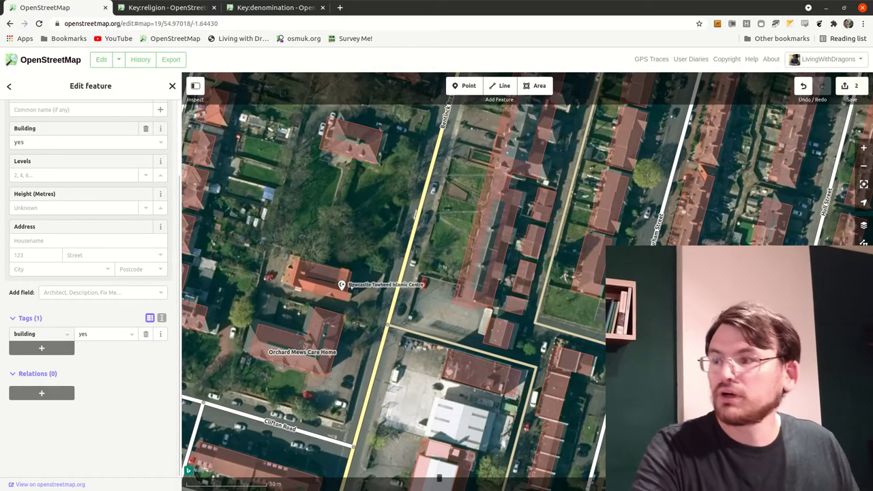
{"action": "left_click", "coordinate": [342, 285]}
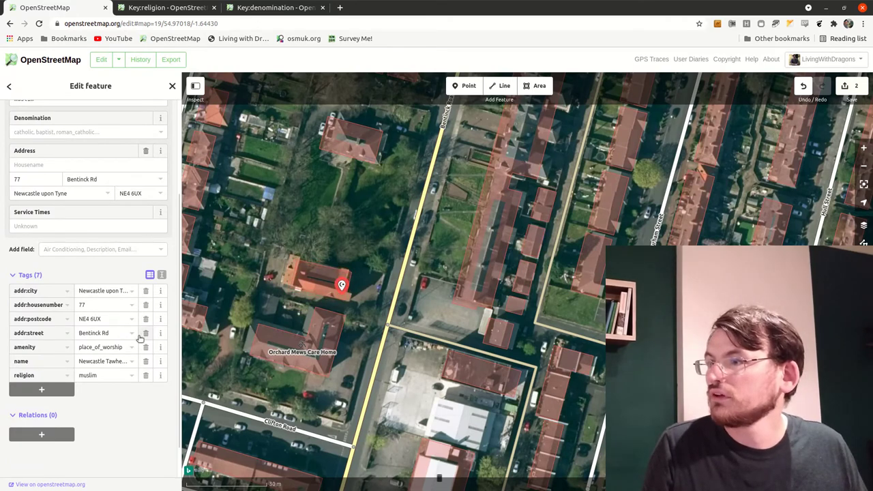
{"action": "scroll", "coordinate": [87, 280], "scroll_direction": "up", "scroll_amount": 3}
{"action": "scroll", "coordinate": [87, 280], "scroll_direction": "up", "scroll_amount": 1}
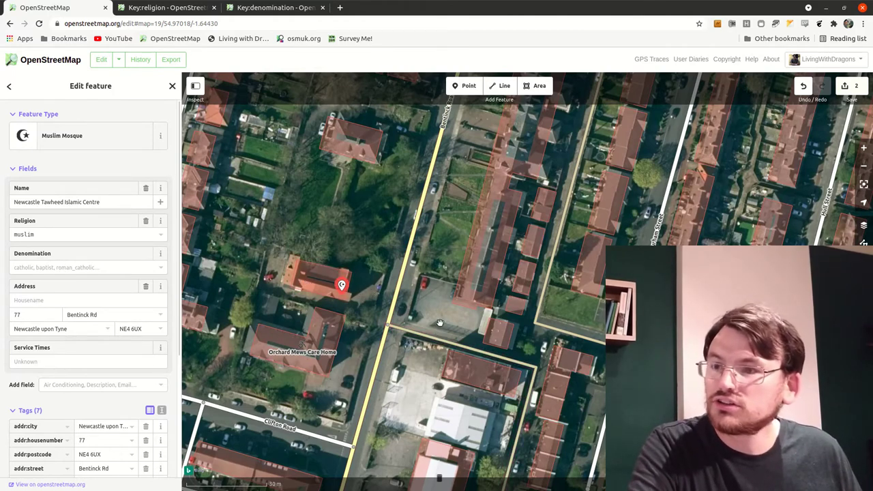
Name the small square residential building across Bentinck Road from the Tawheed Islamic Centre Newcastle Muslim Centre
{"action": "scroll", "coordinate": [466, 325], "scroll_direction": "right", "scroll_amount": 3}
{"action": "scroll", "coordinate": [466, 325], "scroll_direction": "down", "scroll_amount": 1}
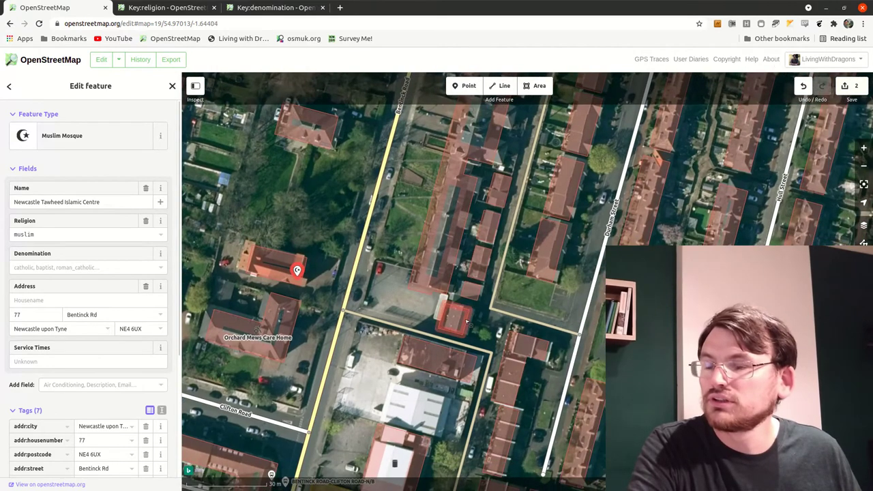
{"action": "left_click", "coordinate": [450, 321]}
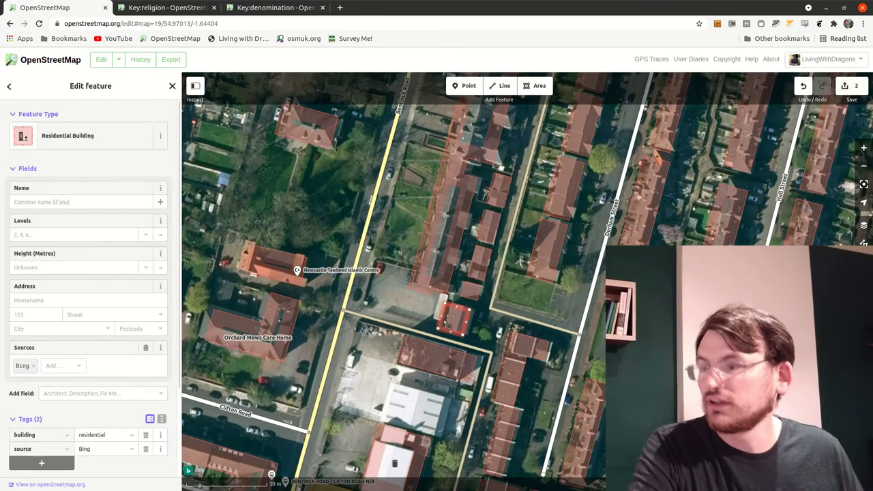
{"action": "left_click", "coordinate": [74, 202]}
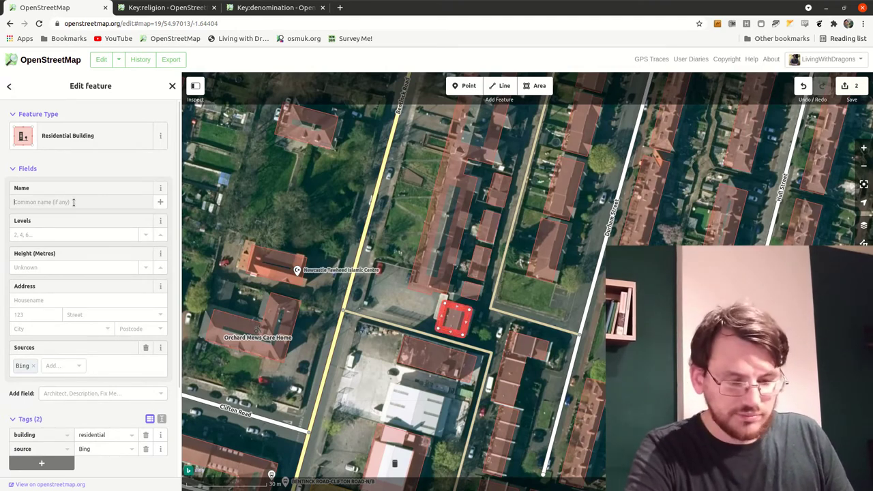
{"action": "type", "text": "N"}
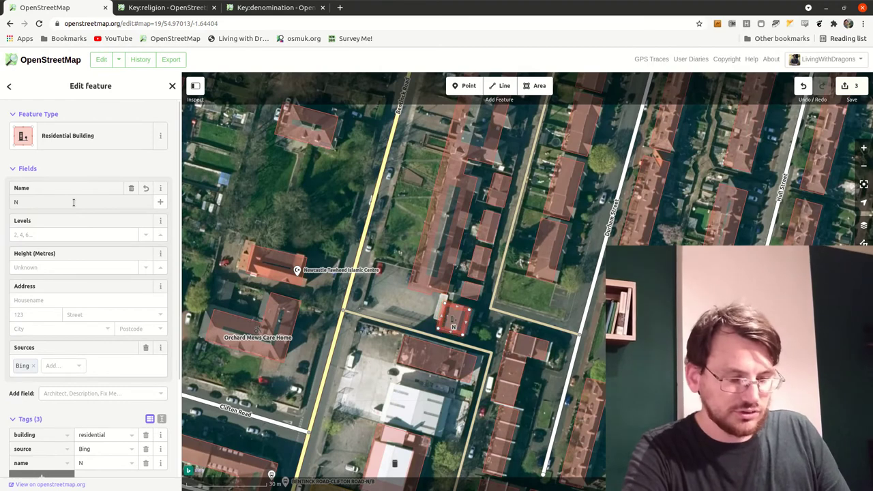
{"action": "type", "text": "ewcastle M"}
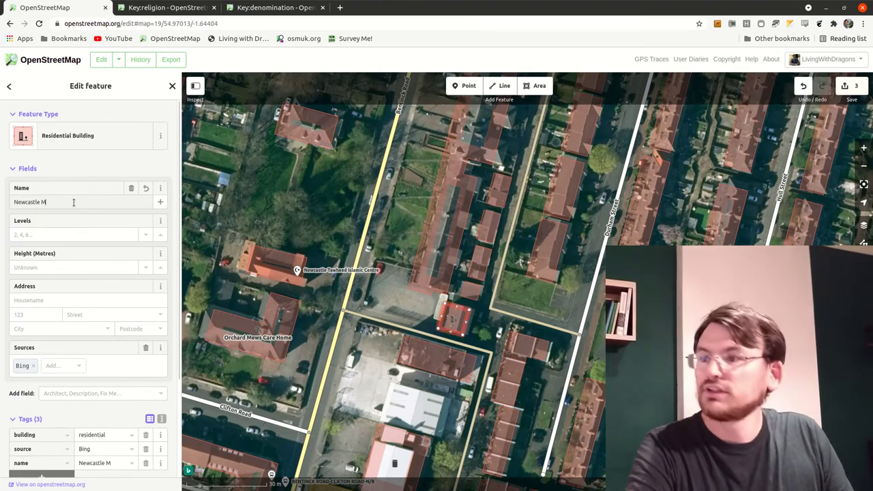
{"action": "type", "text": "uslim Centre"}
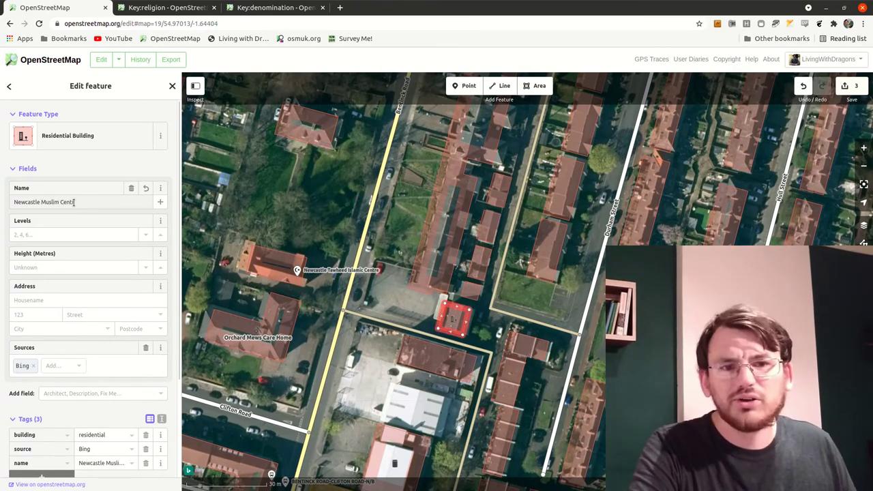
{"action": "left_click", "coordinate": [97, 175]}
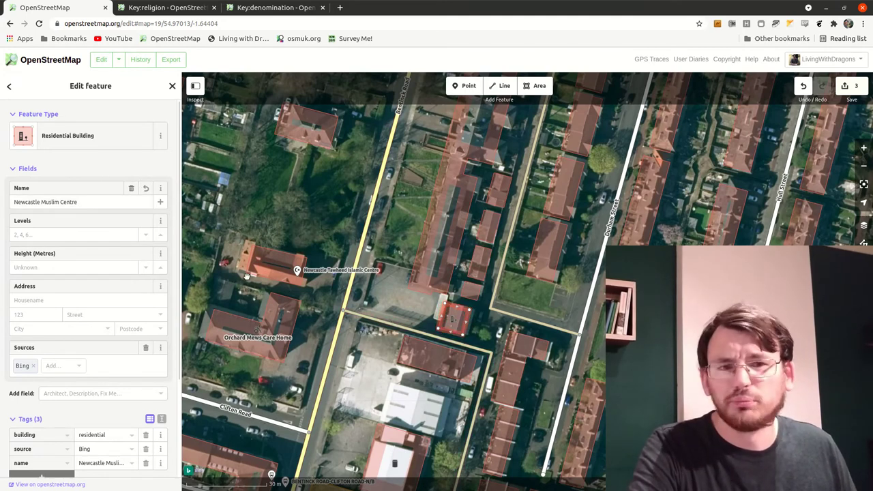
Add a religion tag with the value muslim to the Newcastle Muslim Centre building
{"action": "left_click_drag", "start_coordinate": [417, 310], "coordinate": [380, 295]}
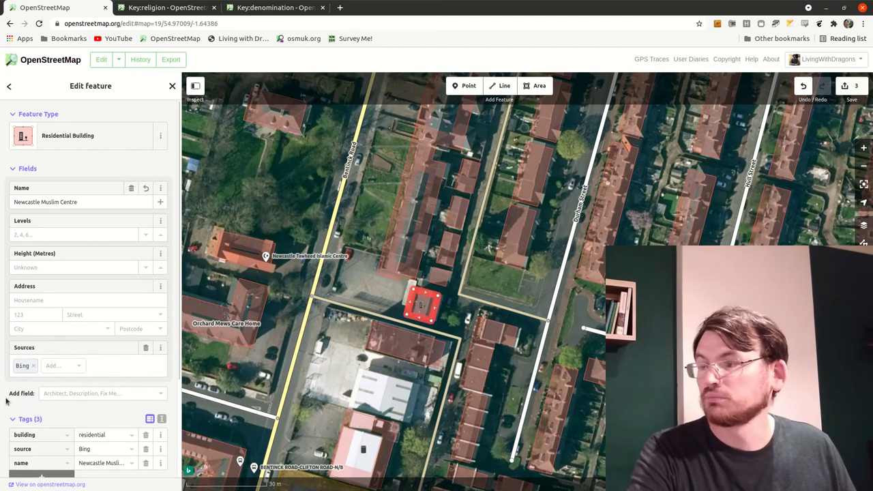
{"action": "scroll", "coordinate": [45, 369], "scroll_direction": "down", "scroll_amount": 3}
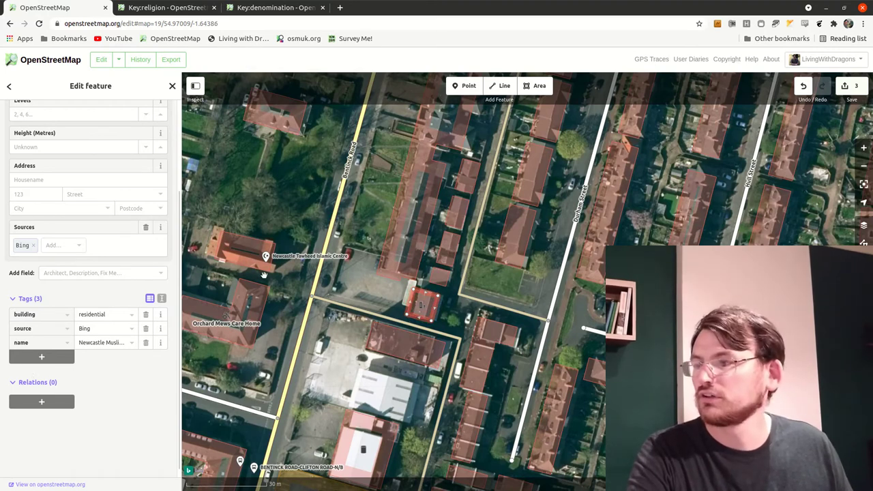
{"action": "left_click", "coordinate": [42, 358]}
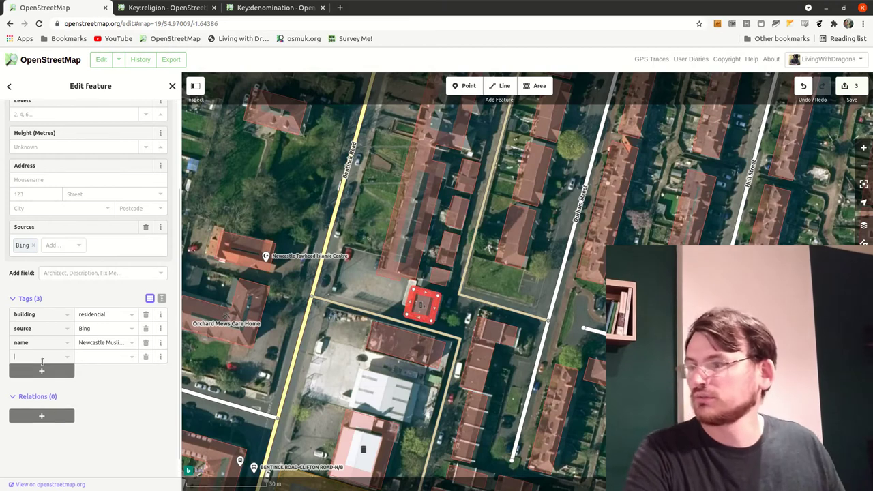
{"action": "type", "text": "religion"}
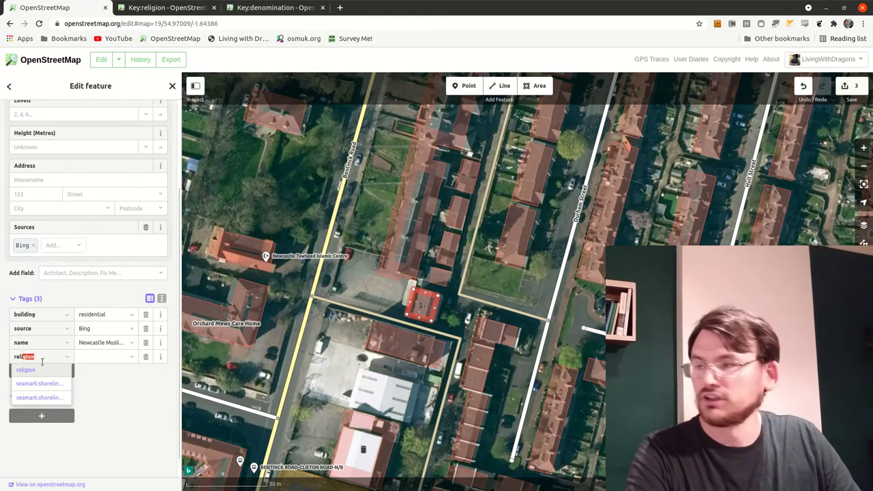
{"action": "key", "text": "Tab"}
{"action": "type", "text": "muslim"}
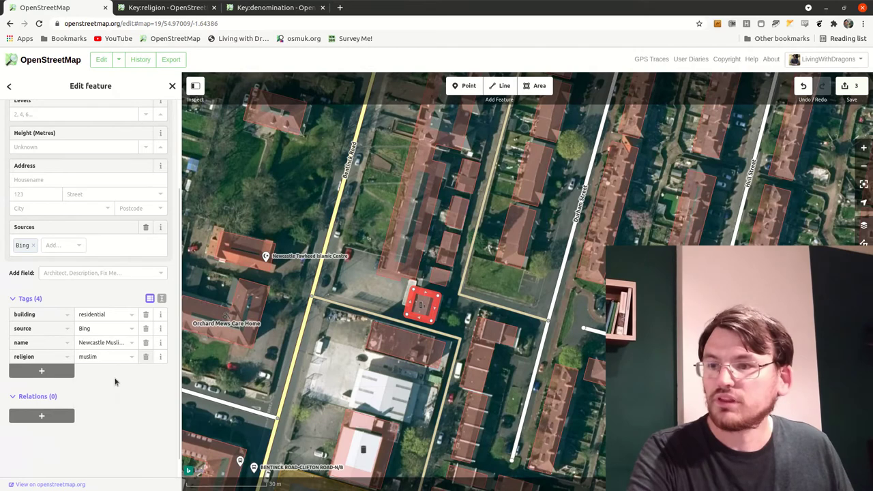
{"action": "key", "text": "Tab"}
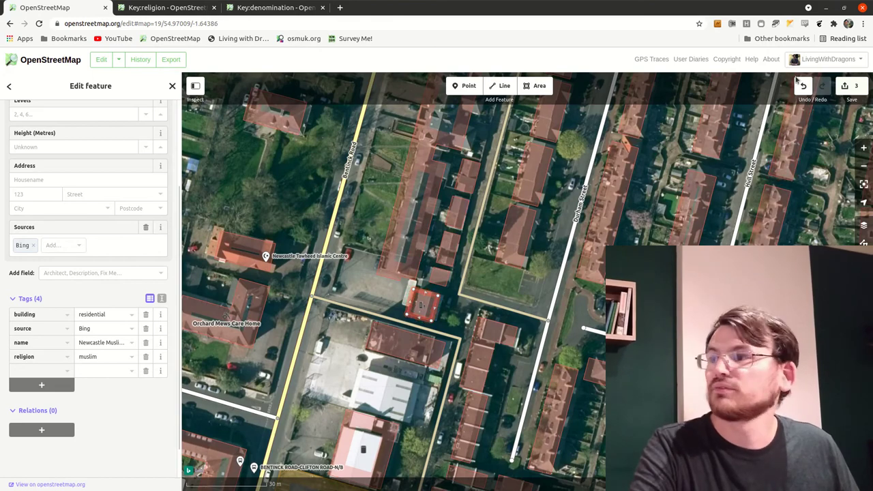
Start saving the edits with the changeset comment "A few more places of worship, and related buildings, mapped in West Newcastle"
{"action": "left_click", "coordinate": [849, 89]}
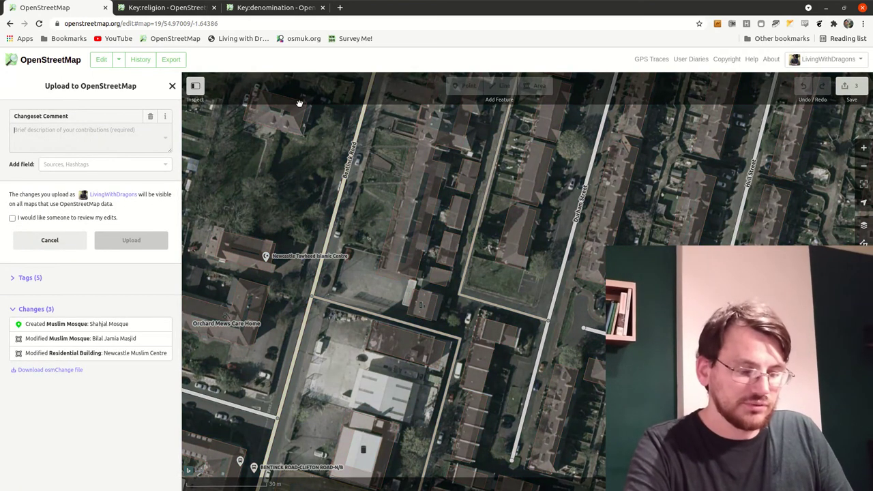
{"action": "type", "text": "A f"}
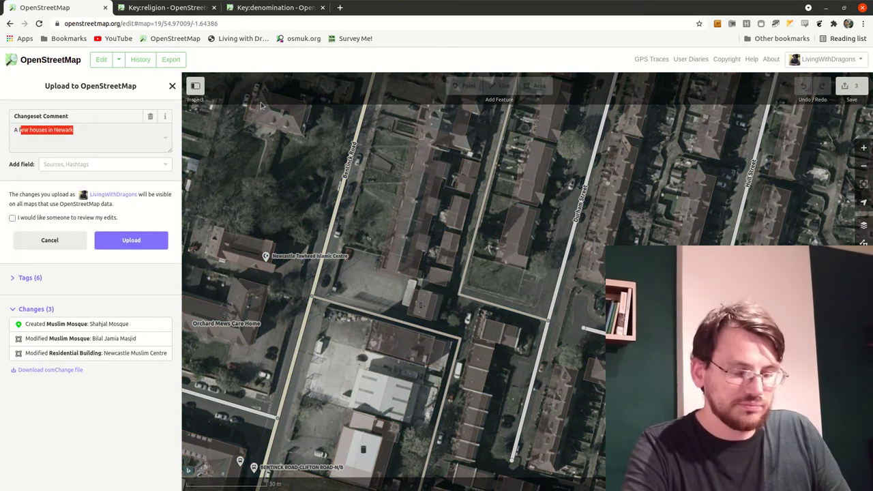
{"action": "type", "text": "ew more plac"}
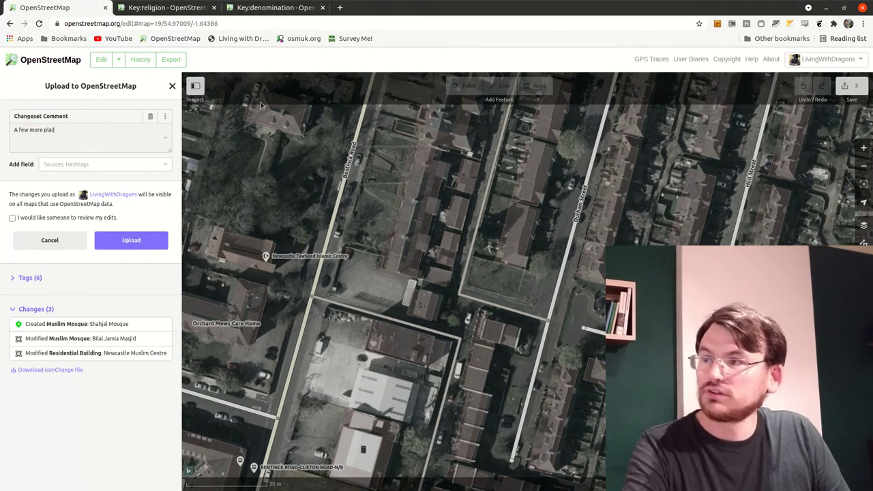
{"action": "type", "text": "es of"}
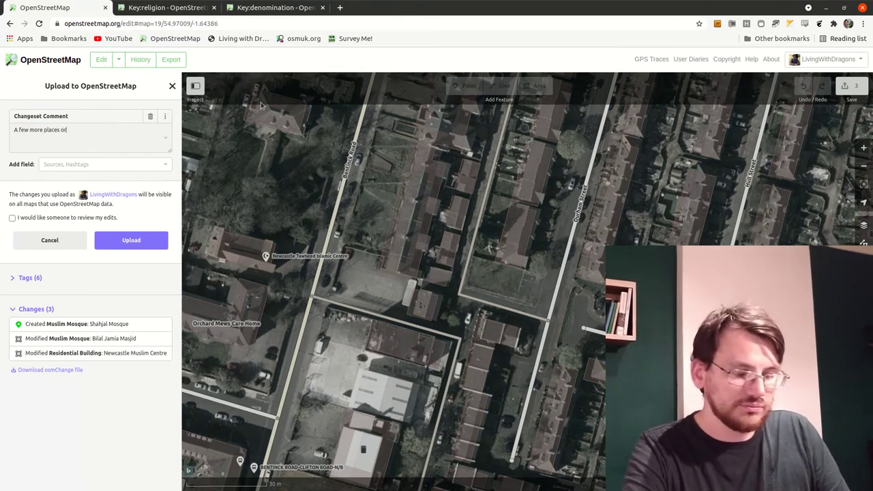
{"action": "type", "text": "f worship"}
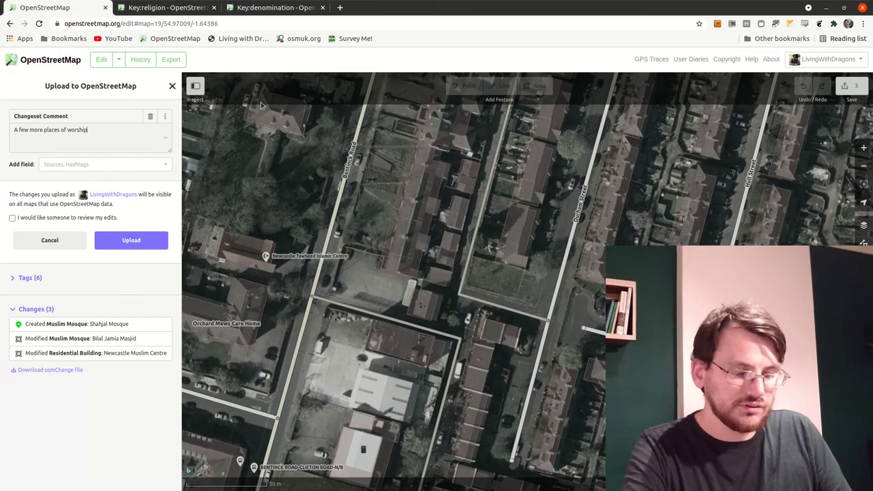
{"action": "type", "text": ", and related"}
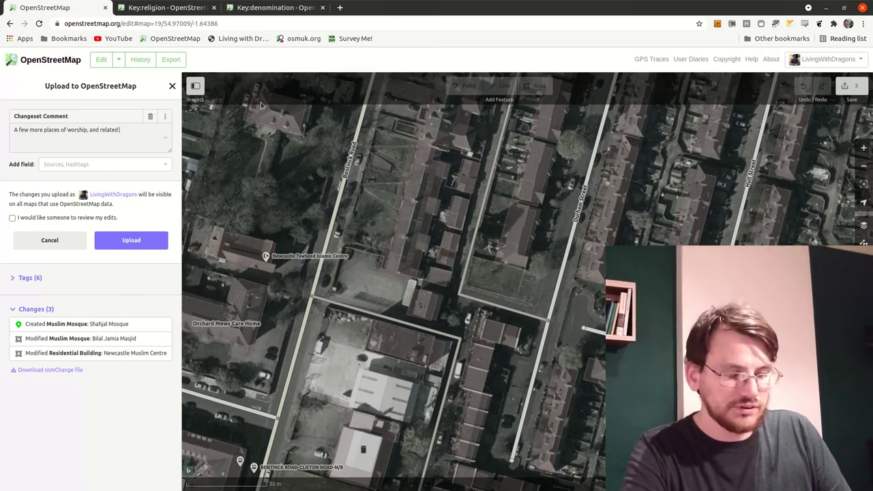
{"action": "type", "text": " building"}
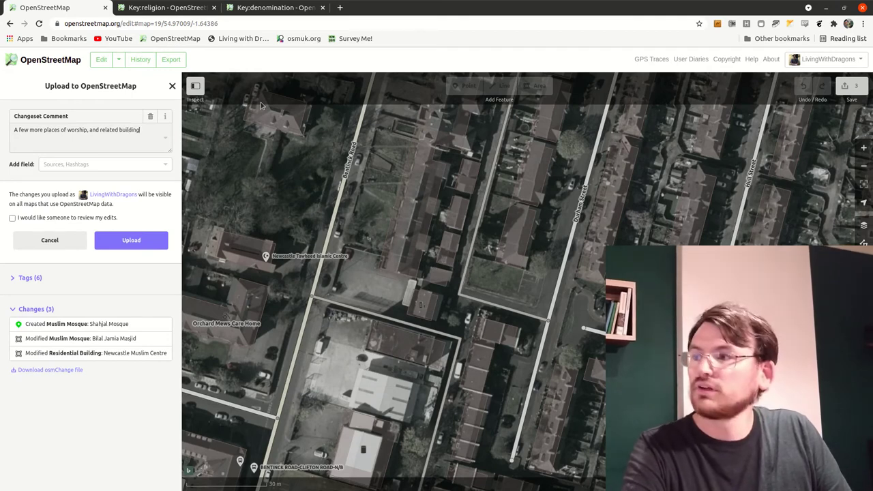
{"action": "type", "text": "s, mapped in"}
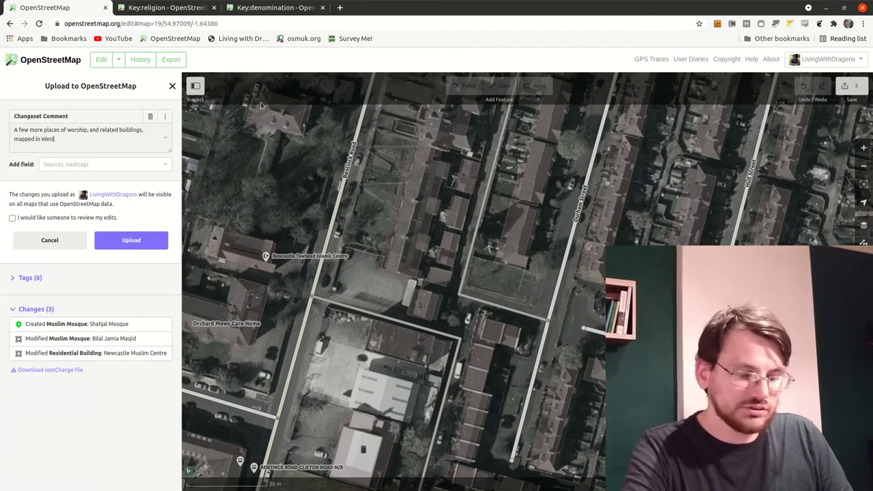
{"action": "type", "text": " West Newcastle"}
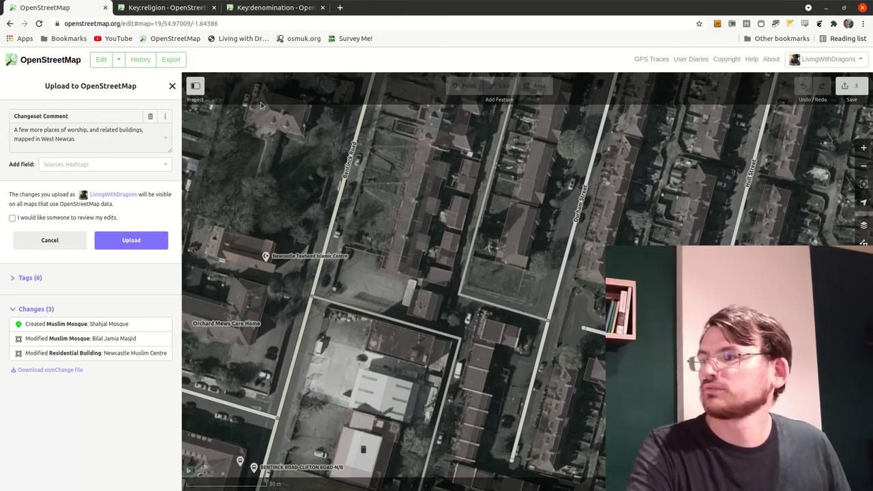
Add Survey as the changeset source, request a review of the edits and upload the changes
{"action": "left_click", "coordinate": [45, 165]}
{"action": "left_click", "coordinate": [56, 177]}
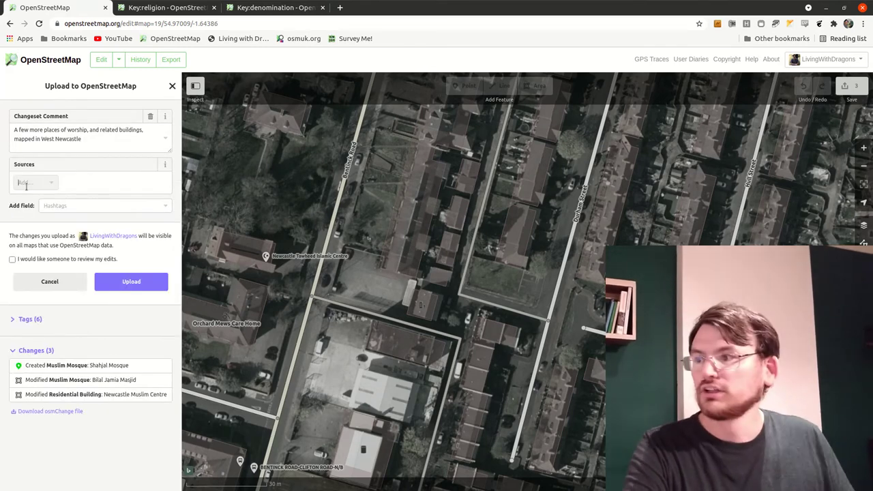
{"action": "type", "text": "Survey"}
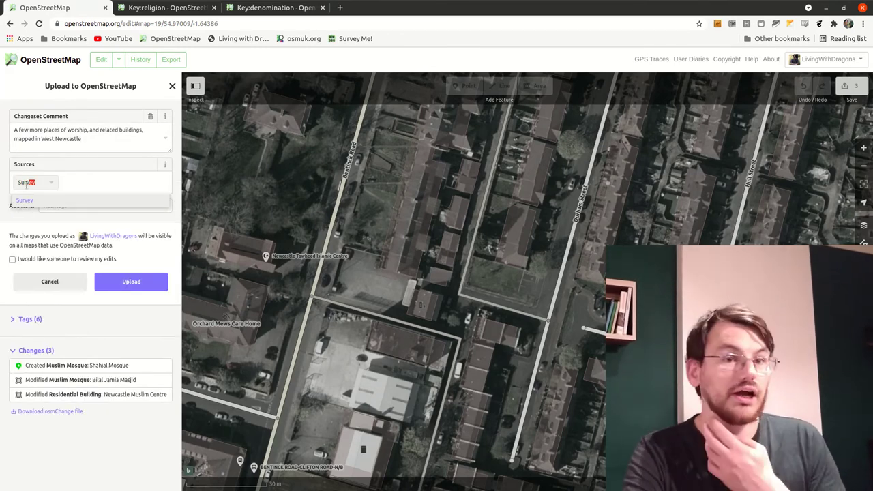
{"action": "left_click", "coordinate": [31, 202]}
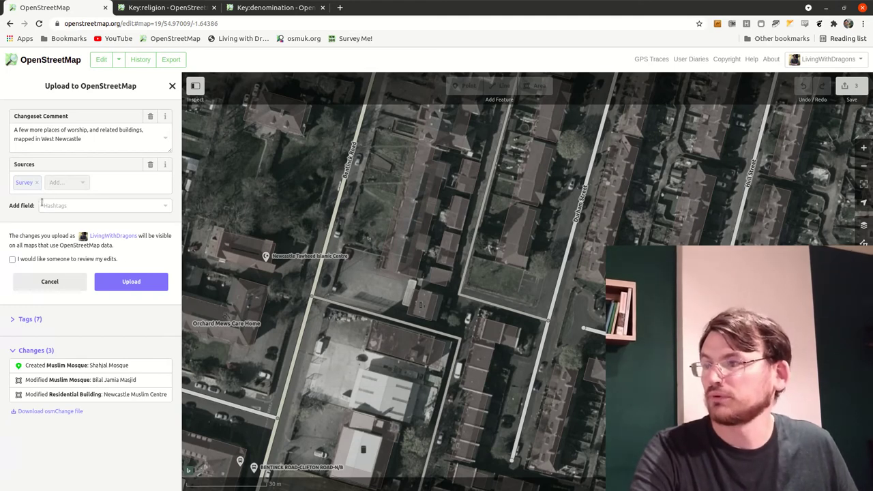
{"action": "left_click", "coordinate": [12, 259]}
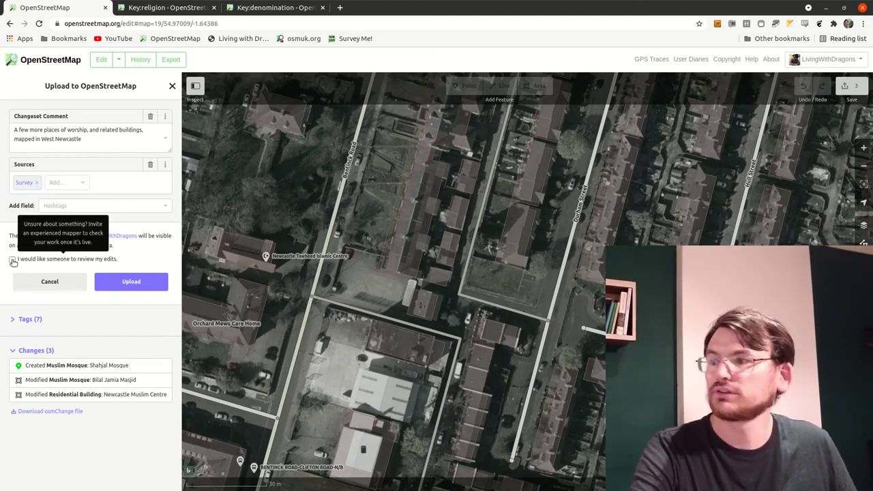
{"action": "left_click", "coordinate": [144, 286]}
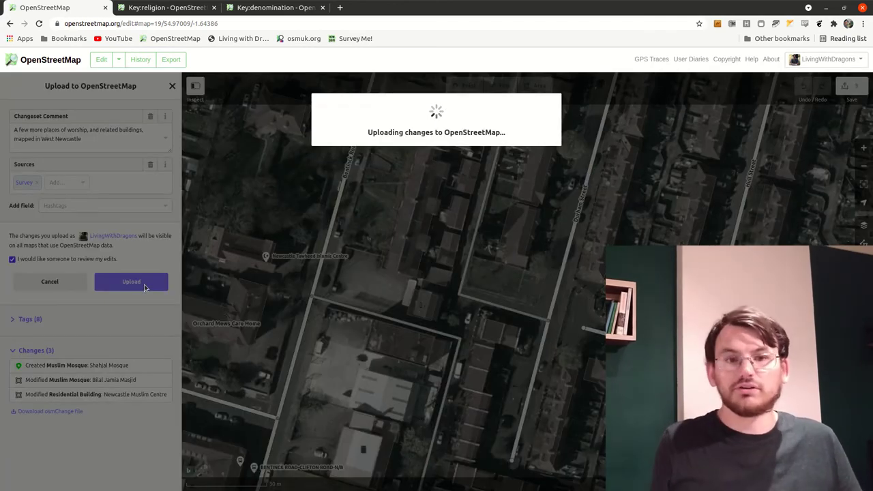